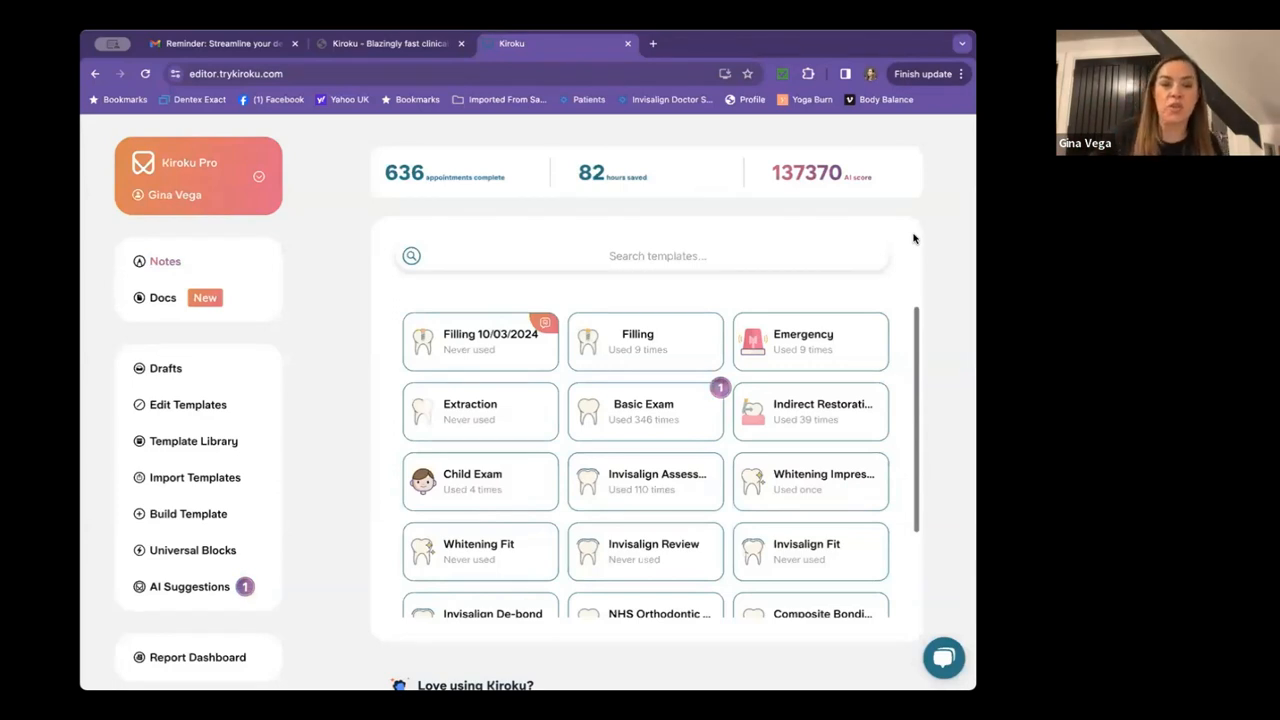
Start a new note from the Basic Exam template.
mouse_move(863, 353)
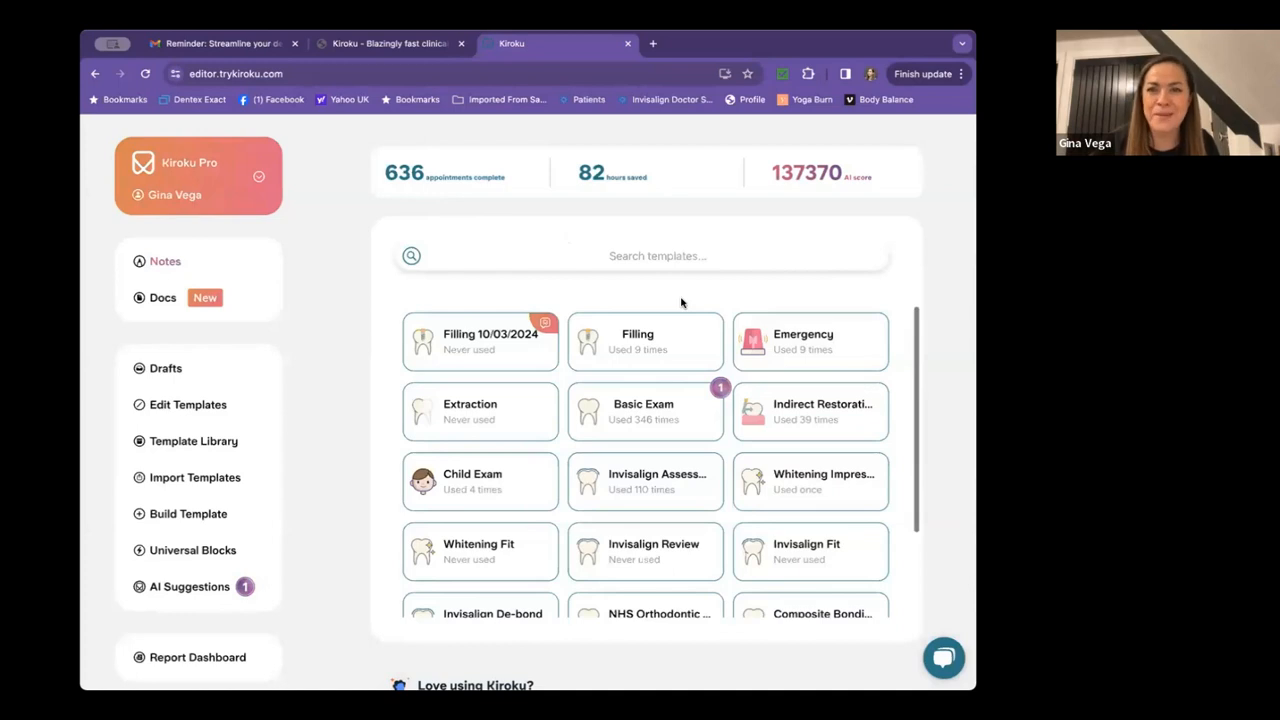
scroll(681, 302, down, 1)
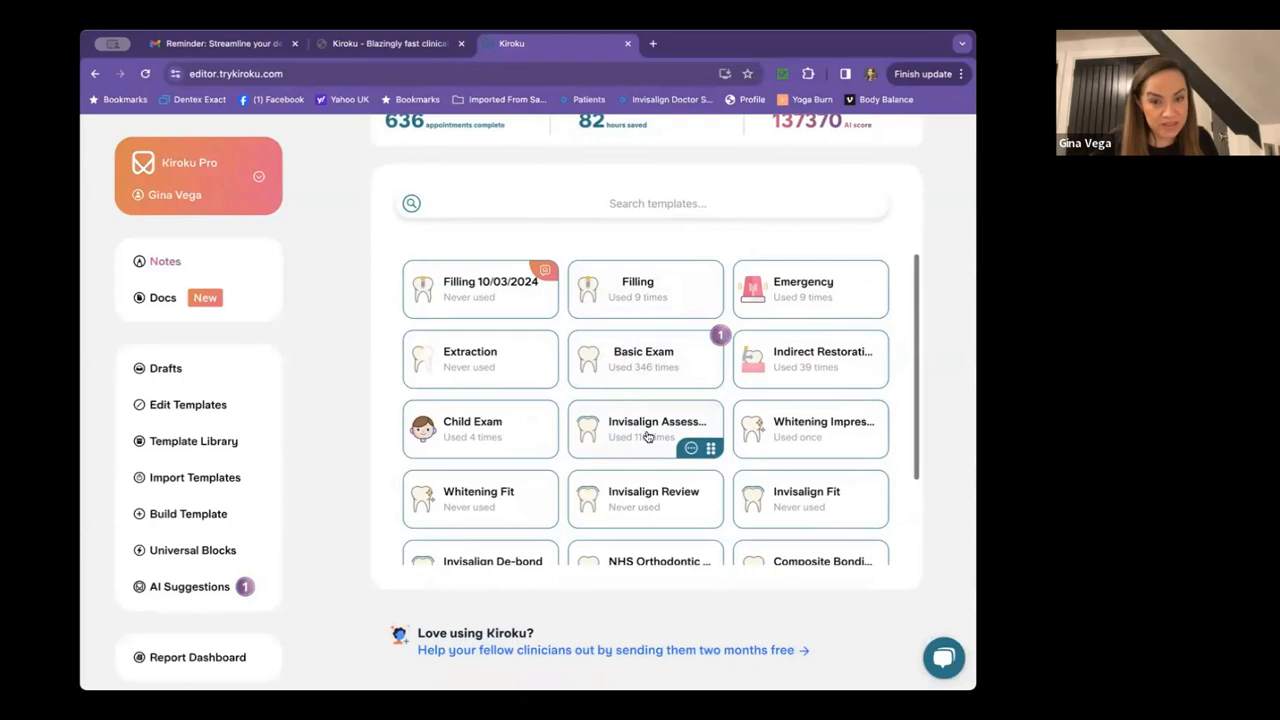
scroll(648, 437, down, 3)
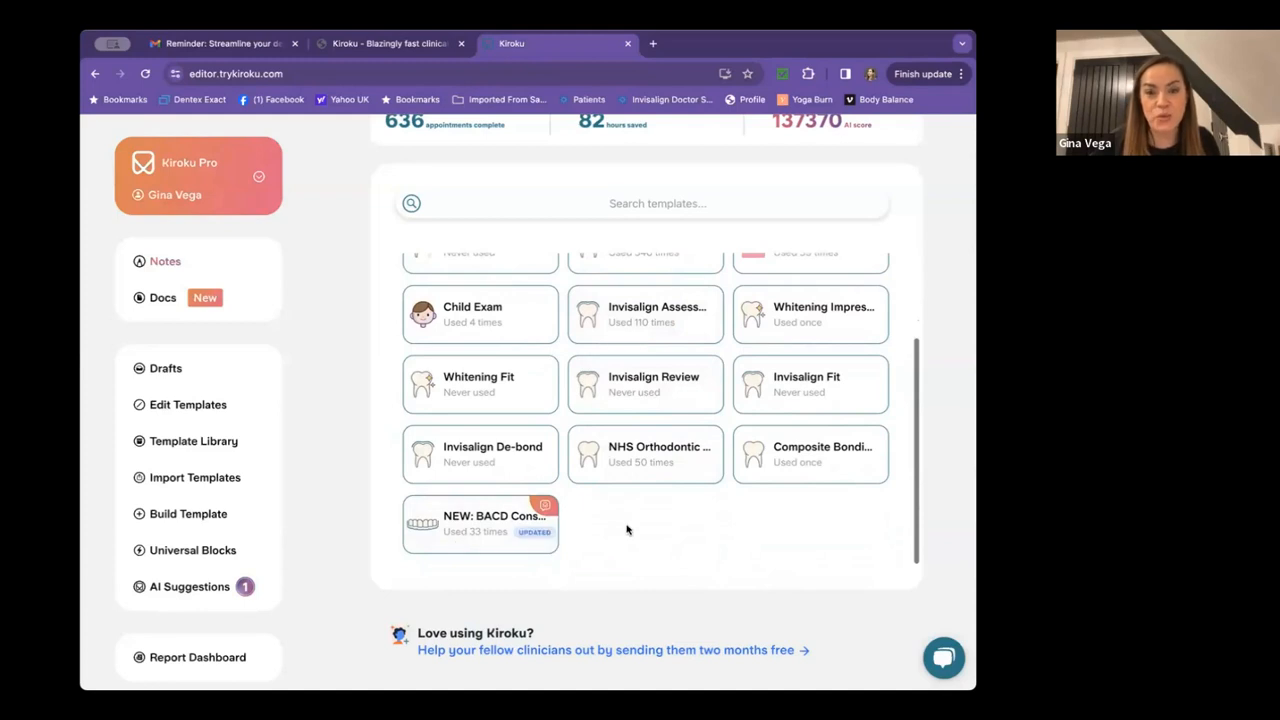
scroll(627, 530, up, 3)
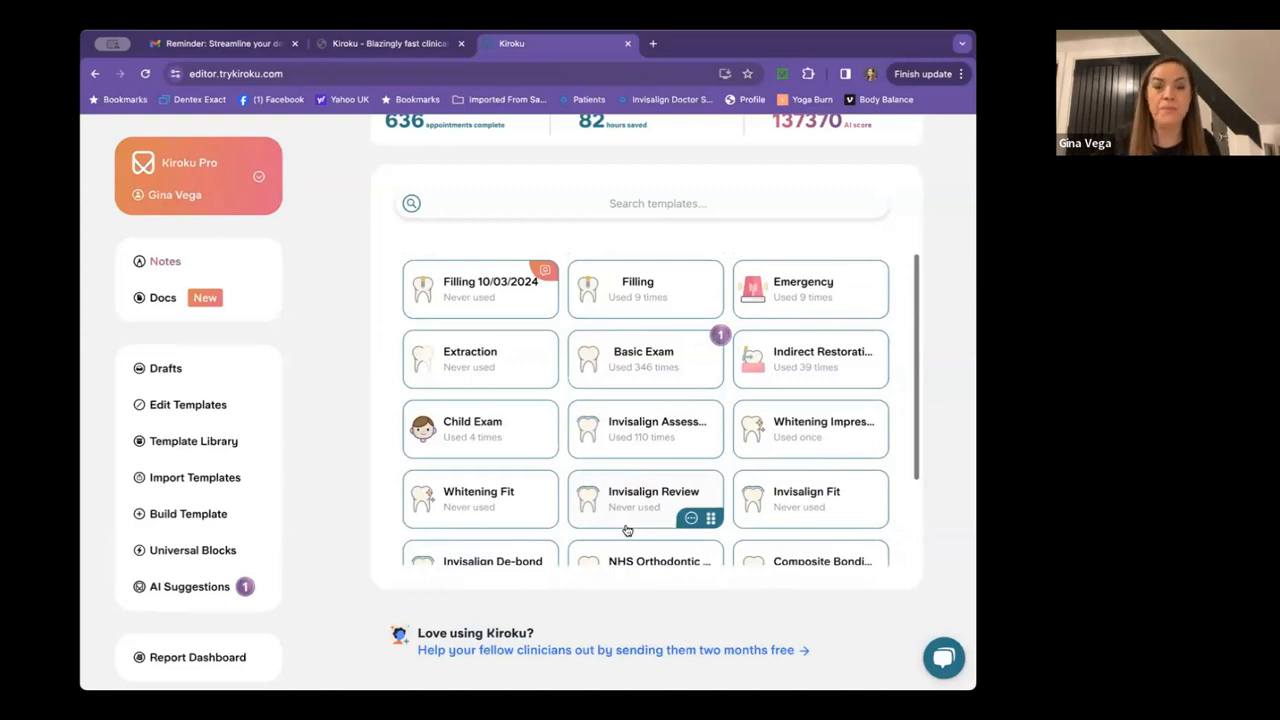
click(638, 357)
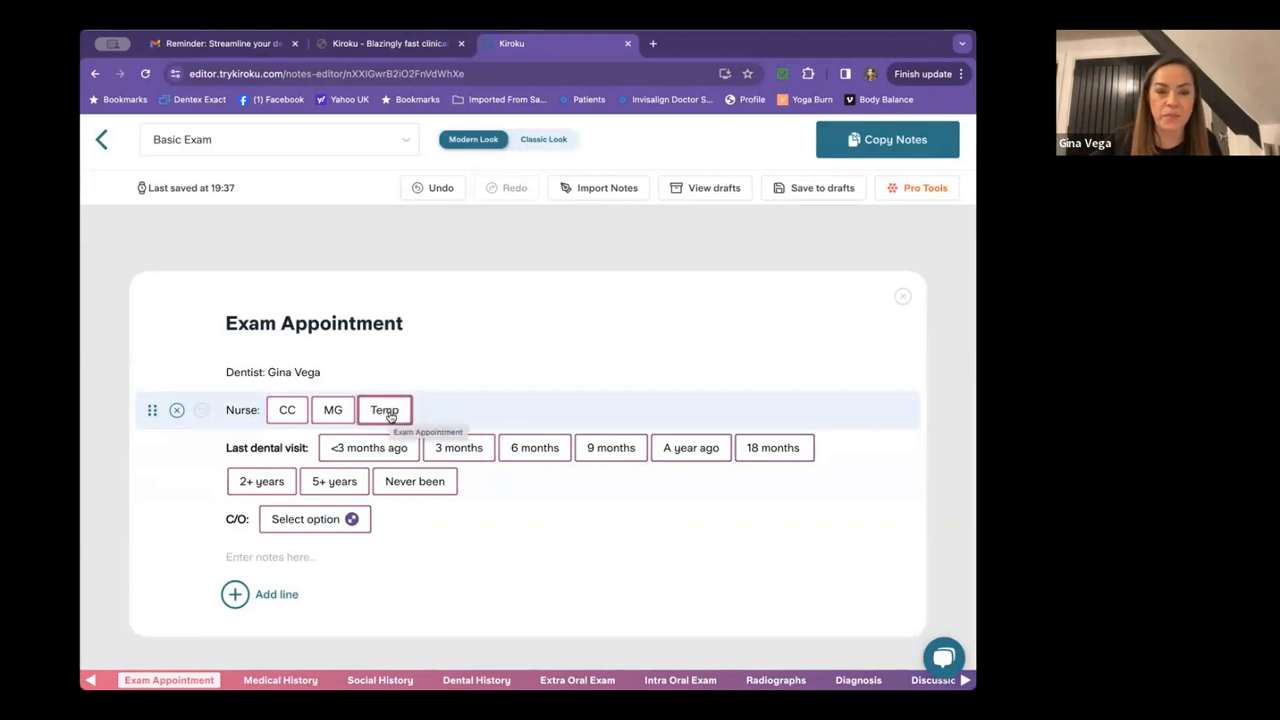
Record nurse CC, last dental visit a year ago, and a complaint of Pain.
click(288, 411)
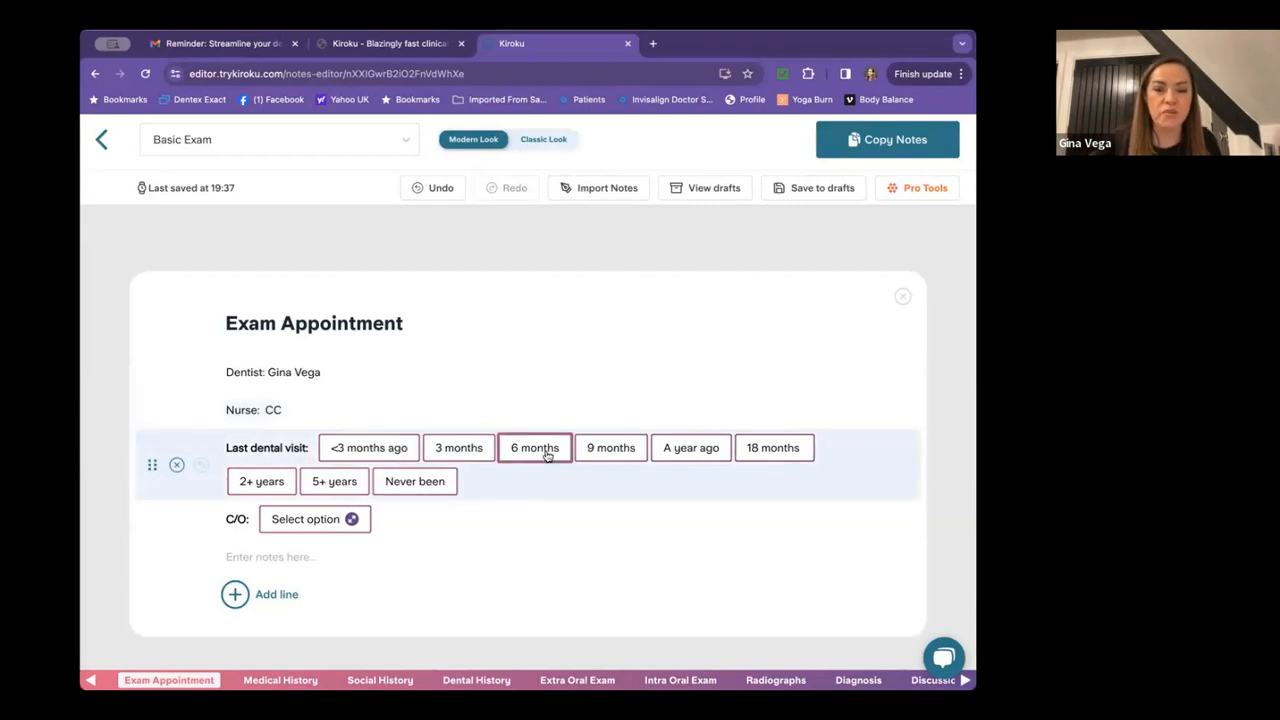
click(675, 457)
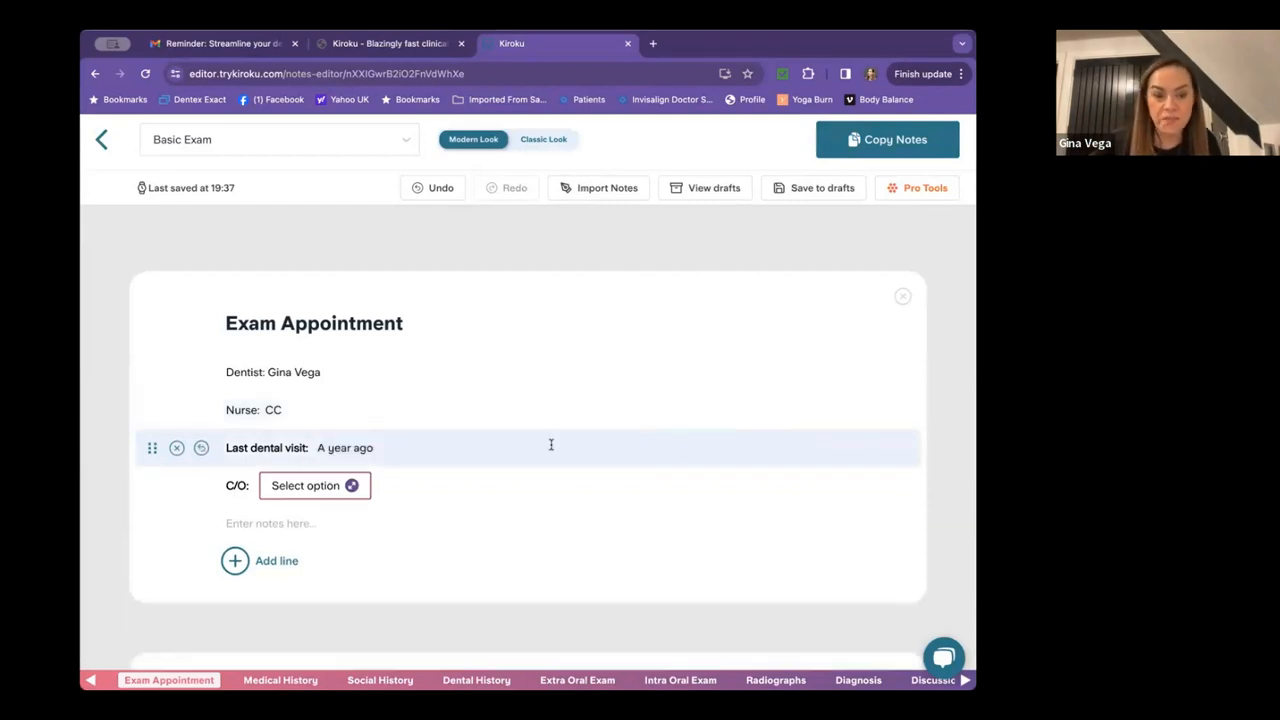
scroll(550, 444, down, 1)
click(318, 416)
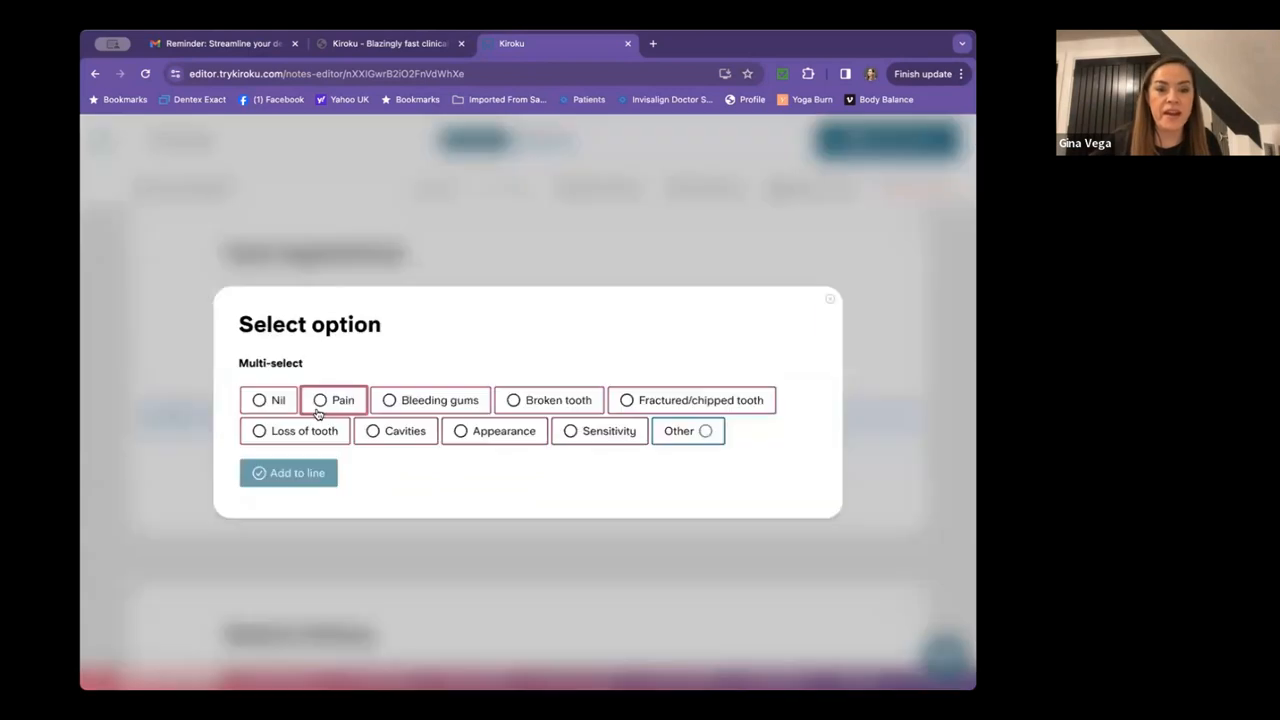
click(330, 403)
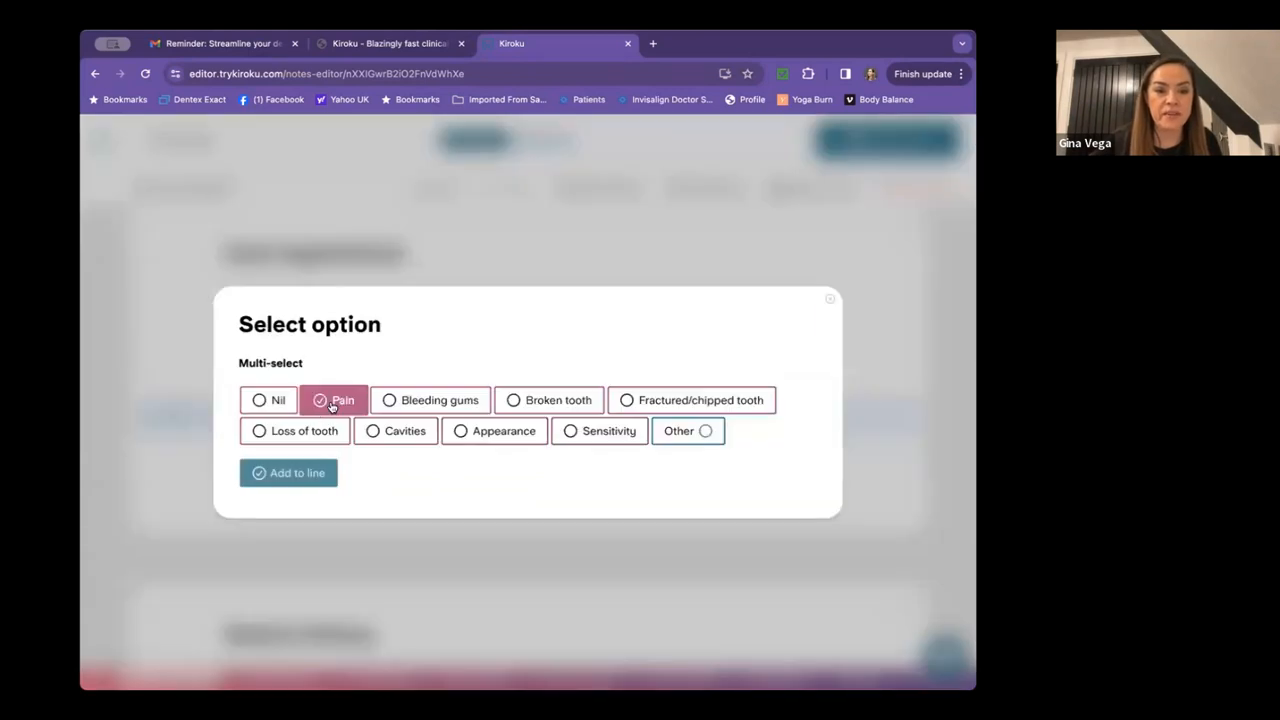
click(307, 472)
scroll(465, 314, down, 1)
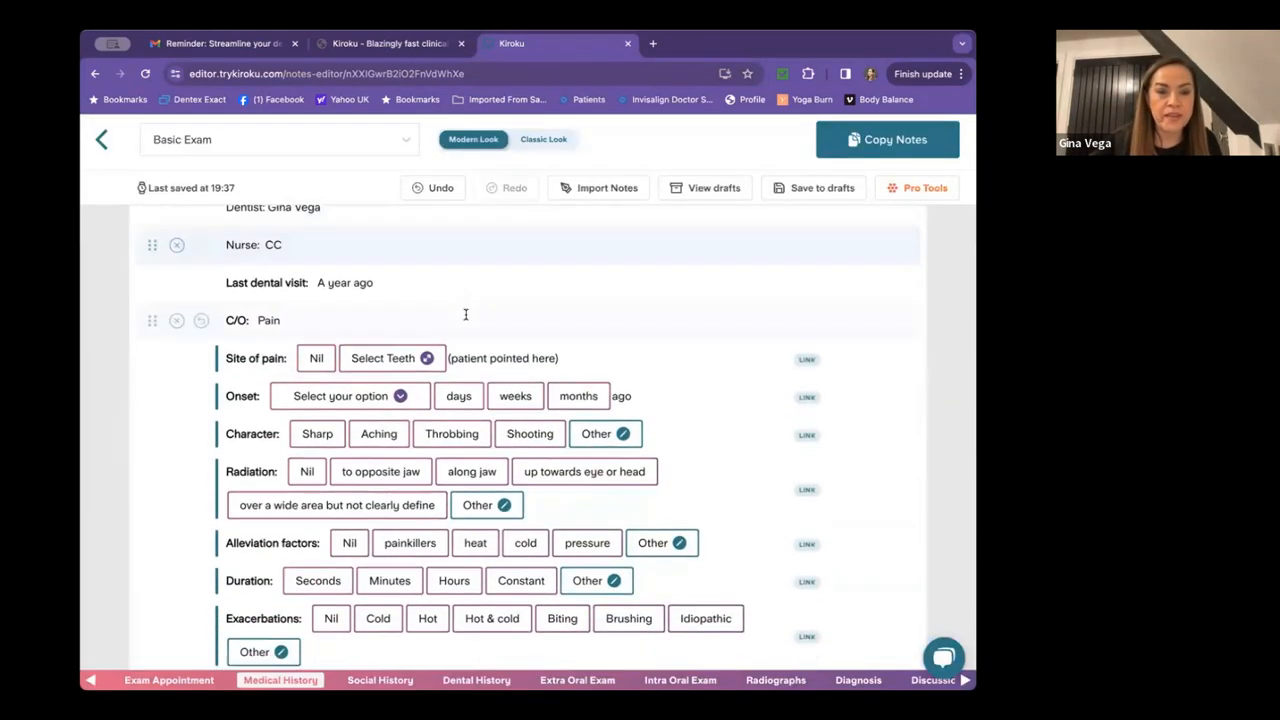
Record the pain site as LRQ with onset 5 days ago.
click(402, 358)
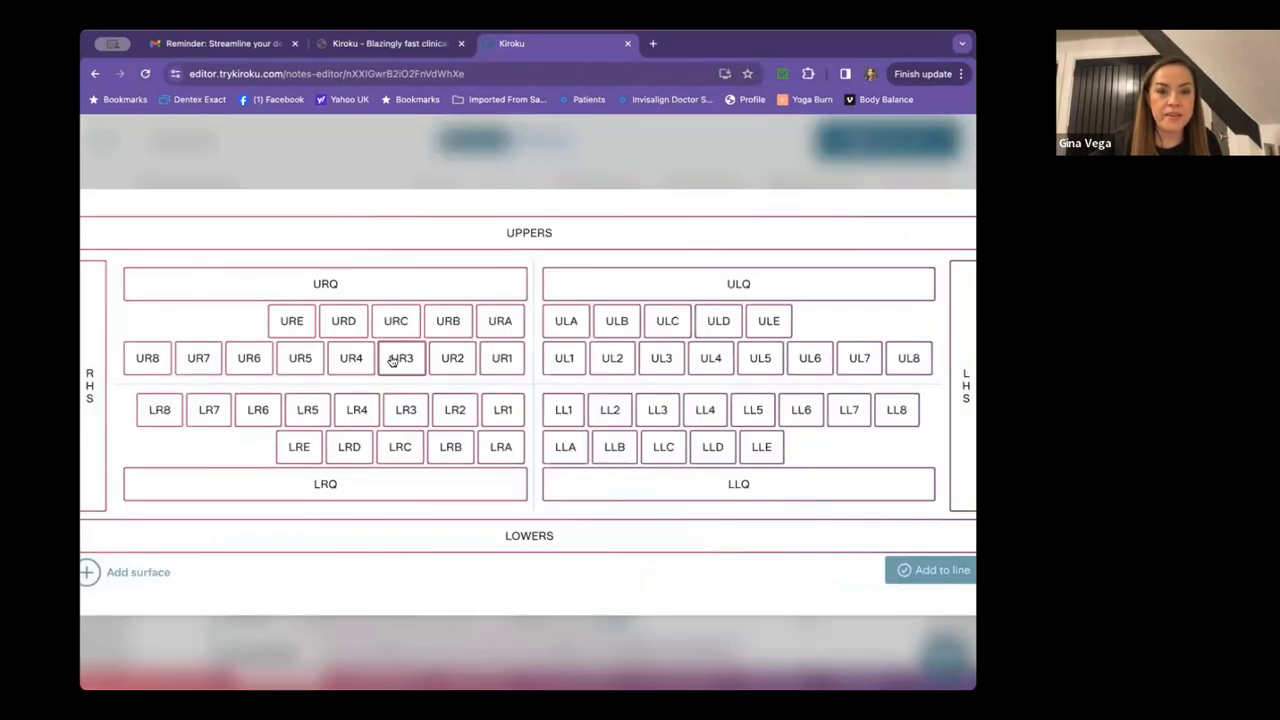
click(357, 479)
click(922, 572)
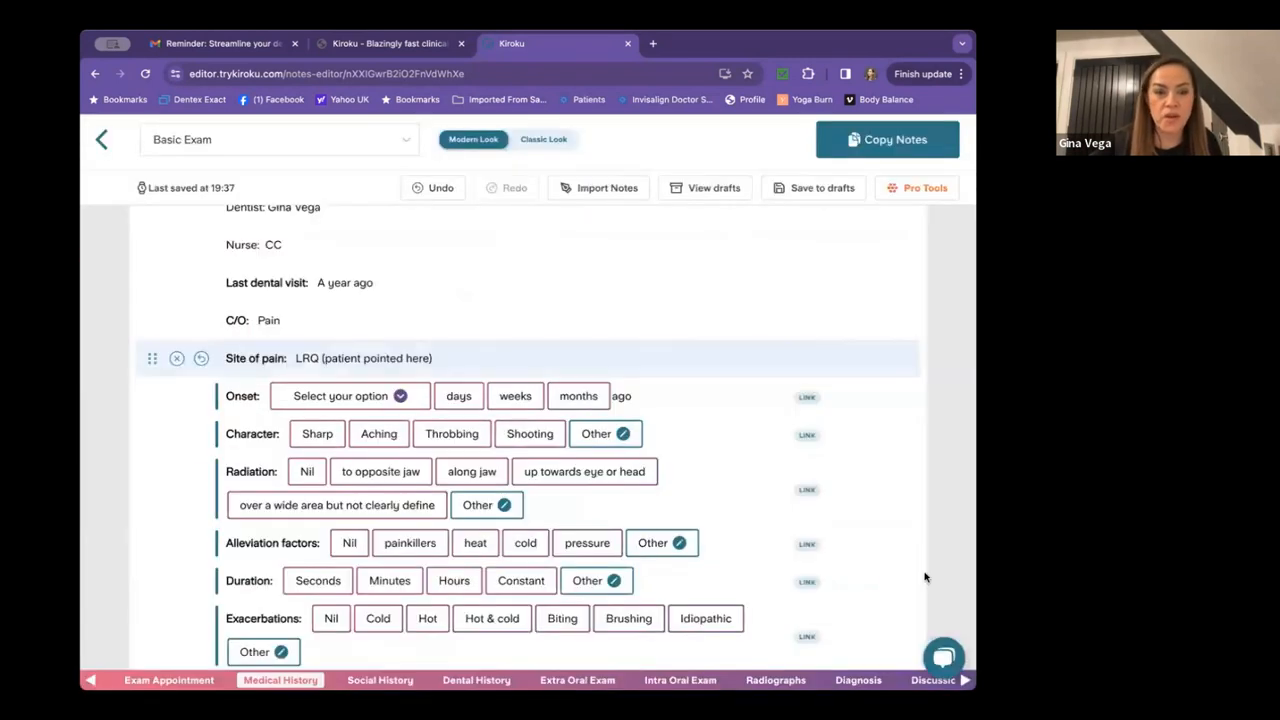
click(336, 398)
click(318, 488)
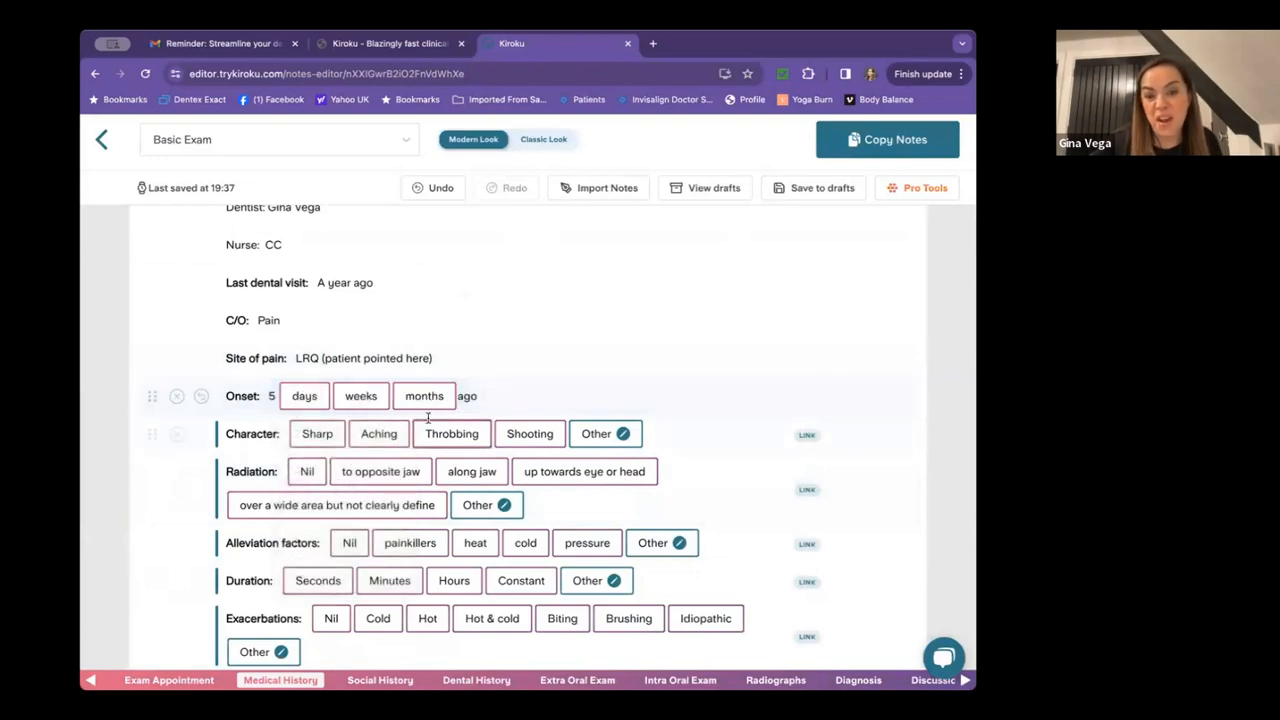
click(304, 396)
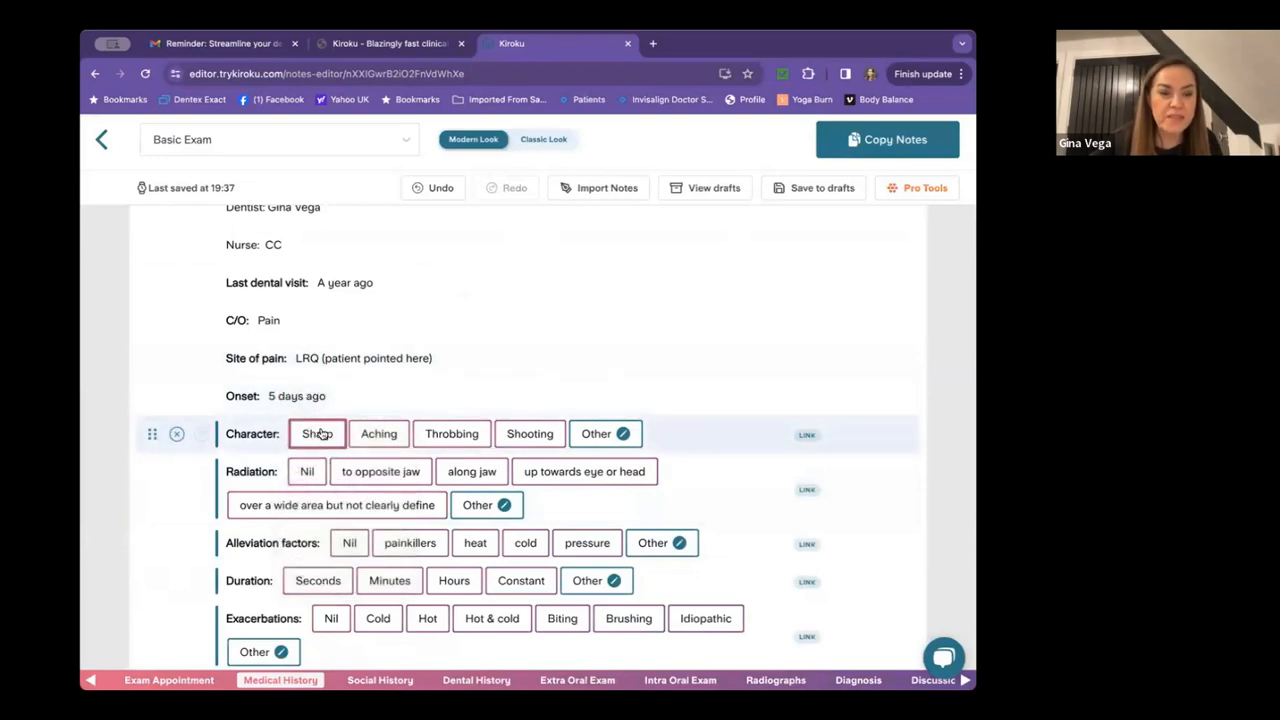
Describe the pain as sharp, non-radiating, eased by painkillers, lasting seconds.
click(317, 434)
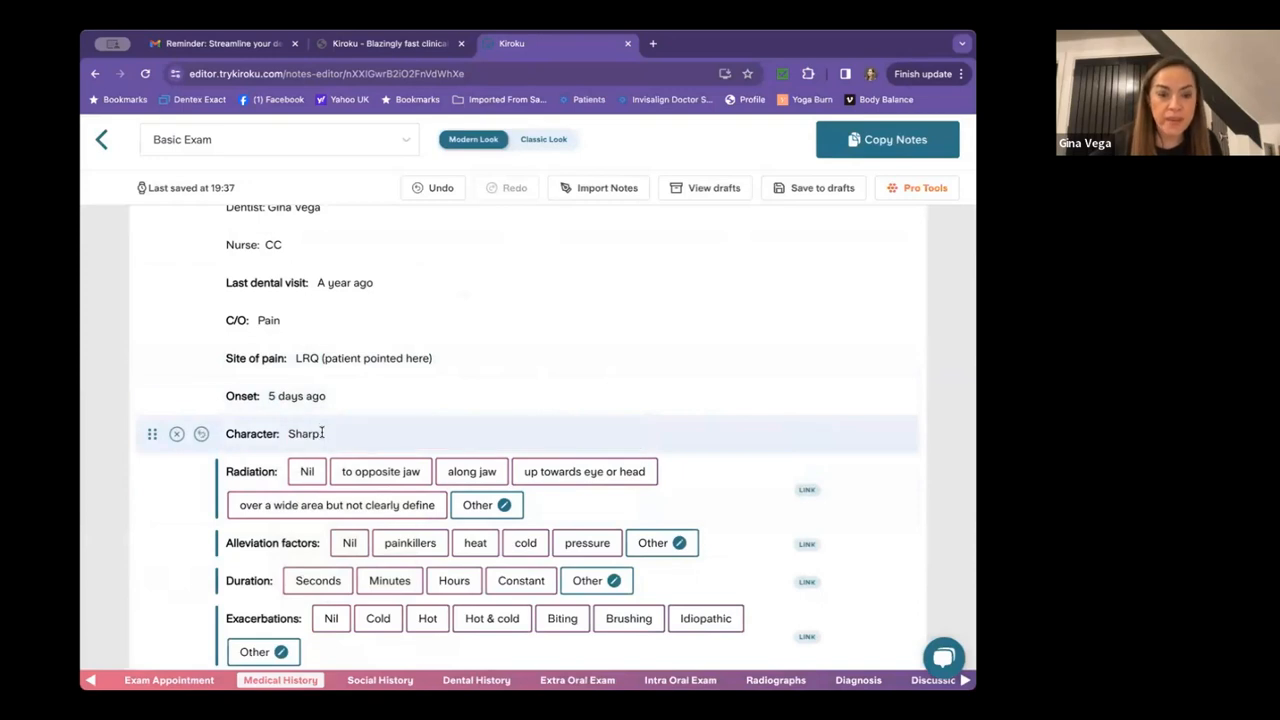
click(308, 472)
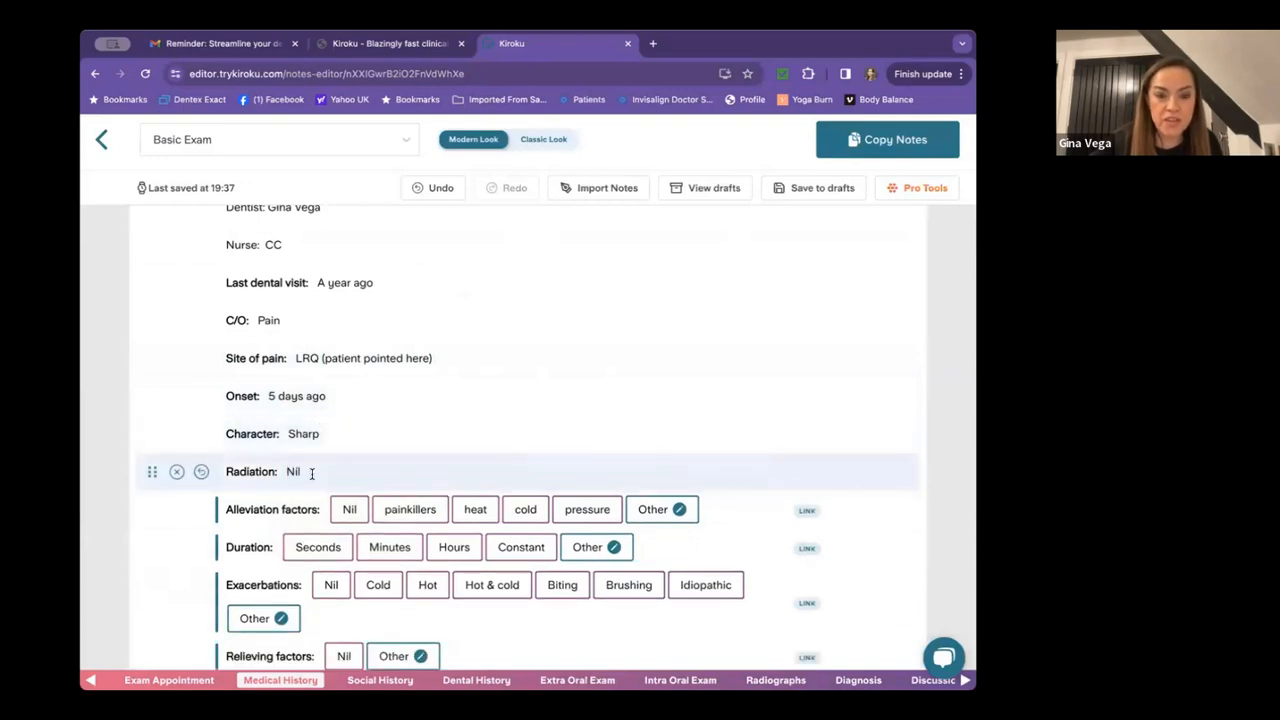
click(408, 511)
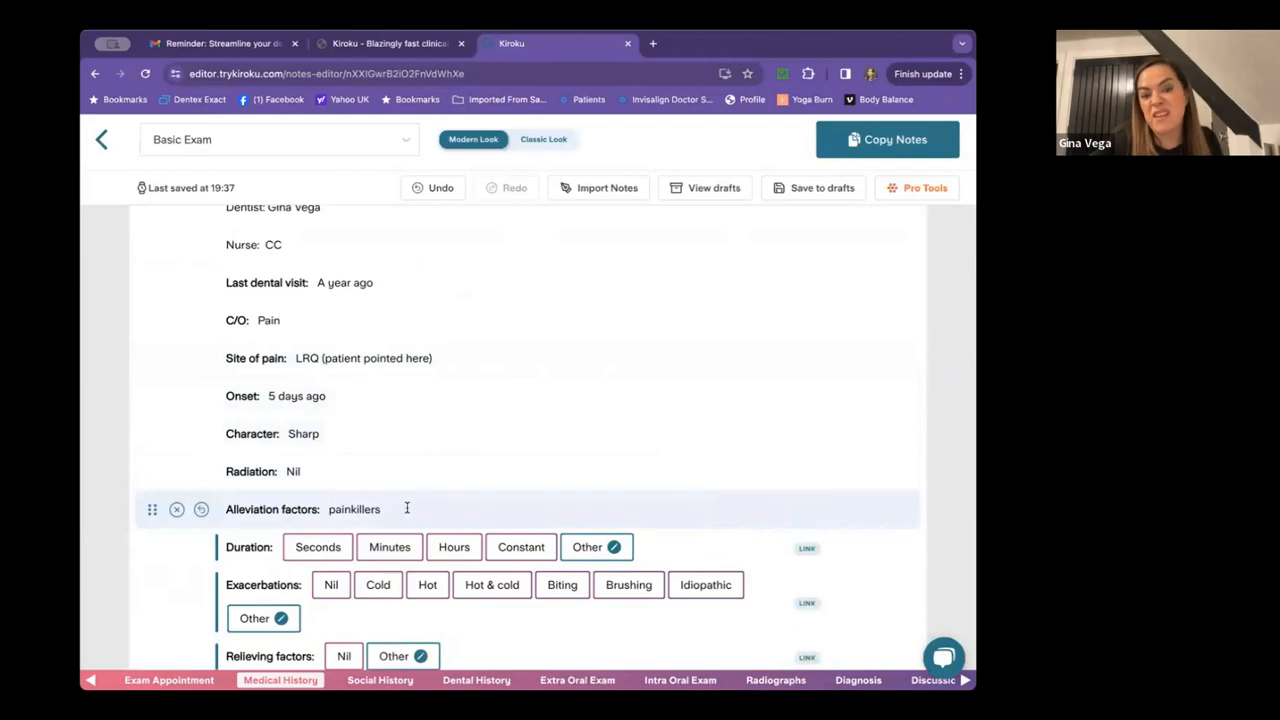
scroll(406, 508, down, 3)
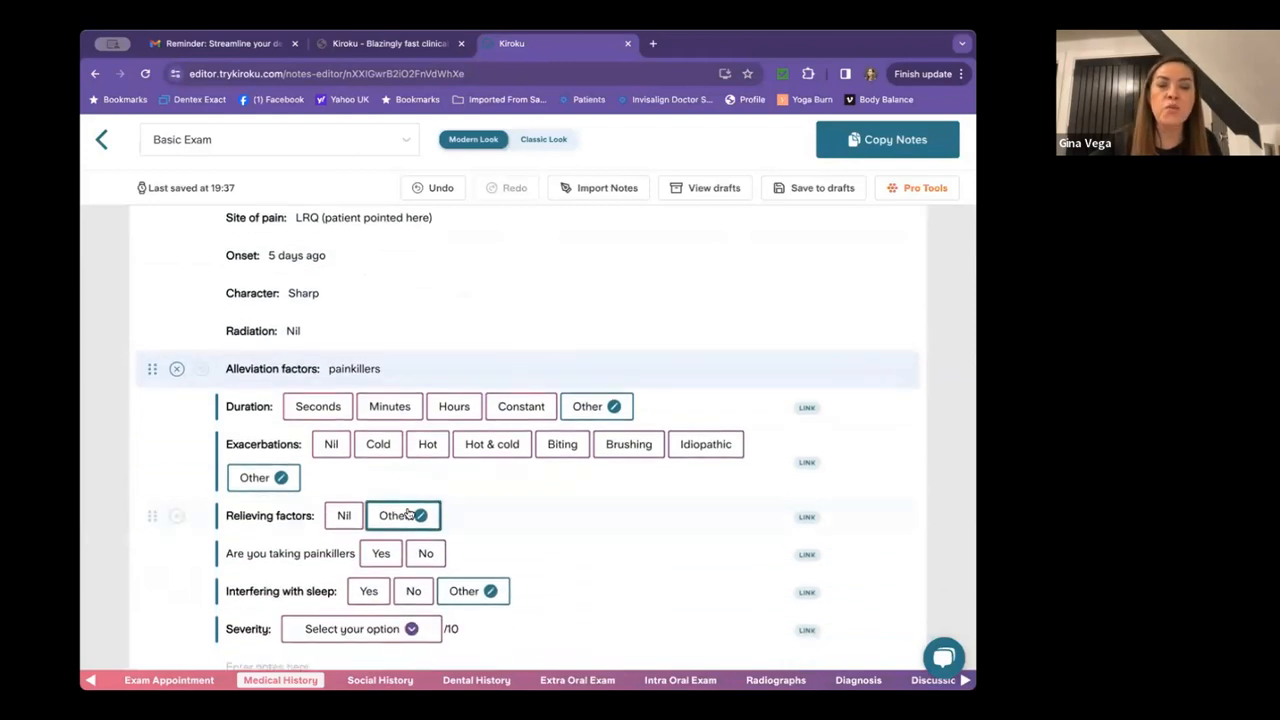
click(334, 408)
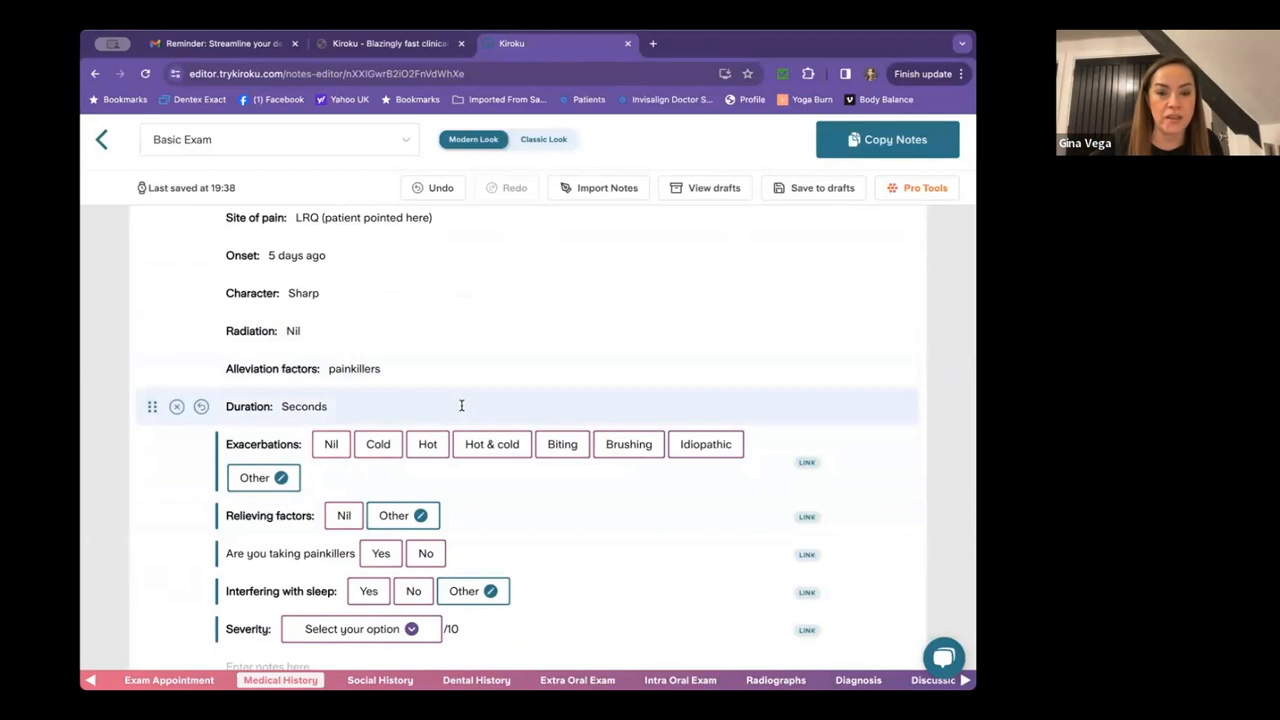
Record no exacerbating or relieving factors, painkillers reducing pain, sleep undisturbed, severity 6/10.
scroll(463, 409, down, 1)
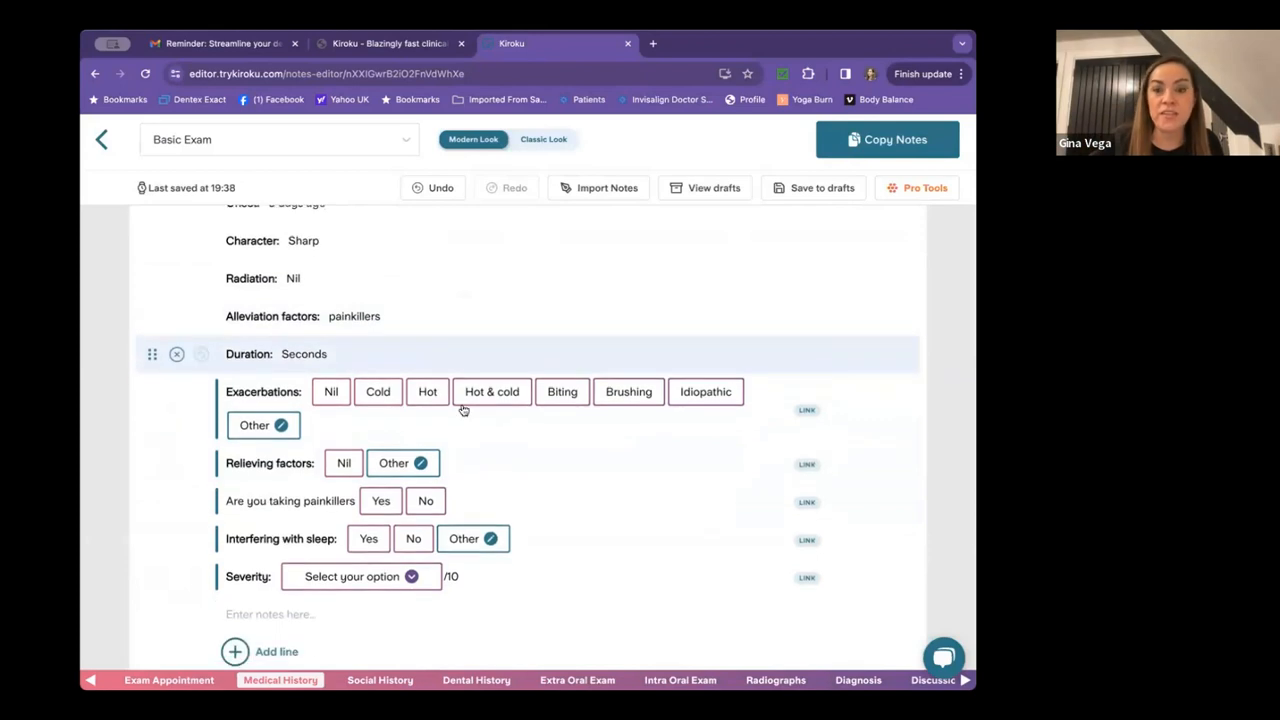
click(334, 391)
click(344, 430)
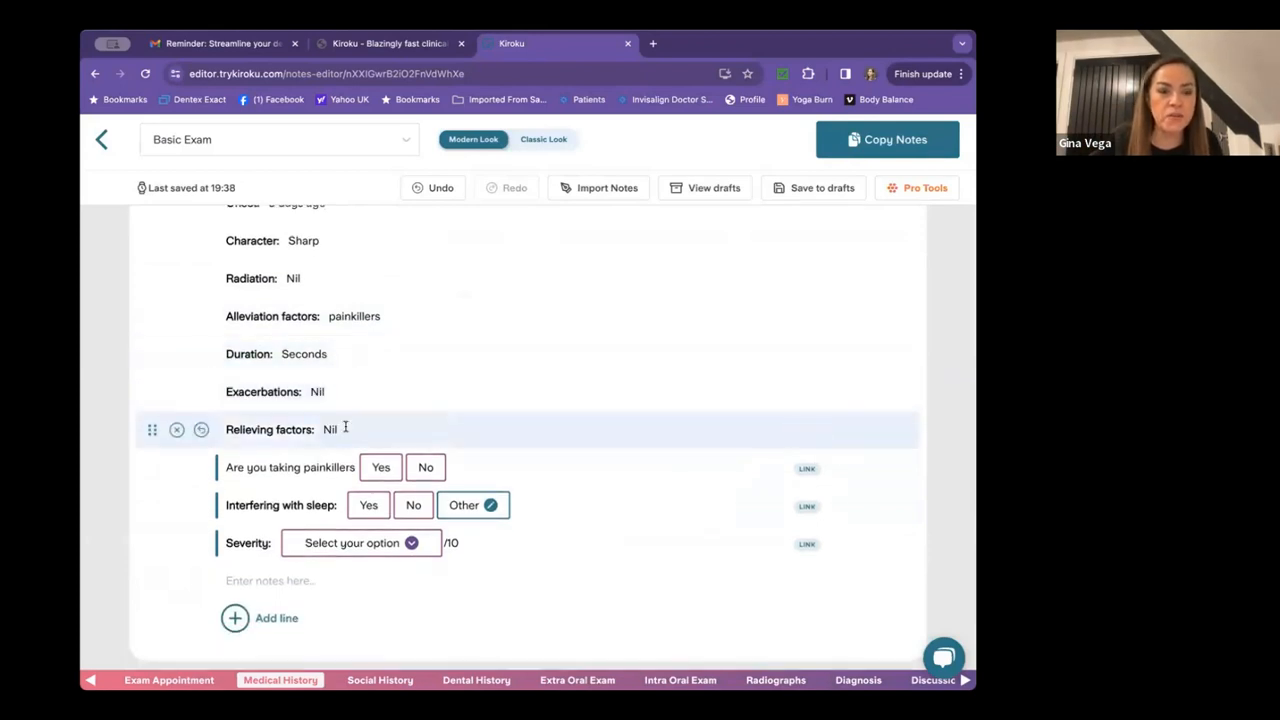
click(383, 466)
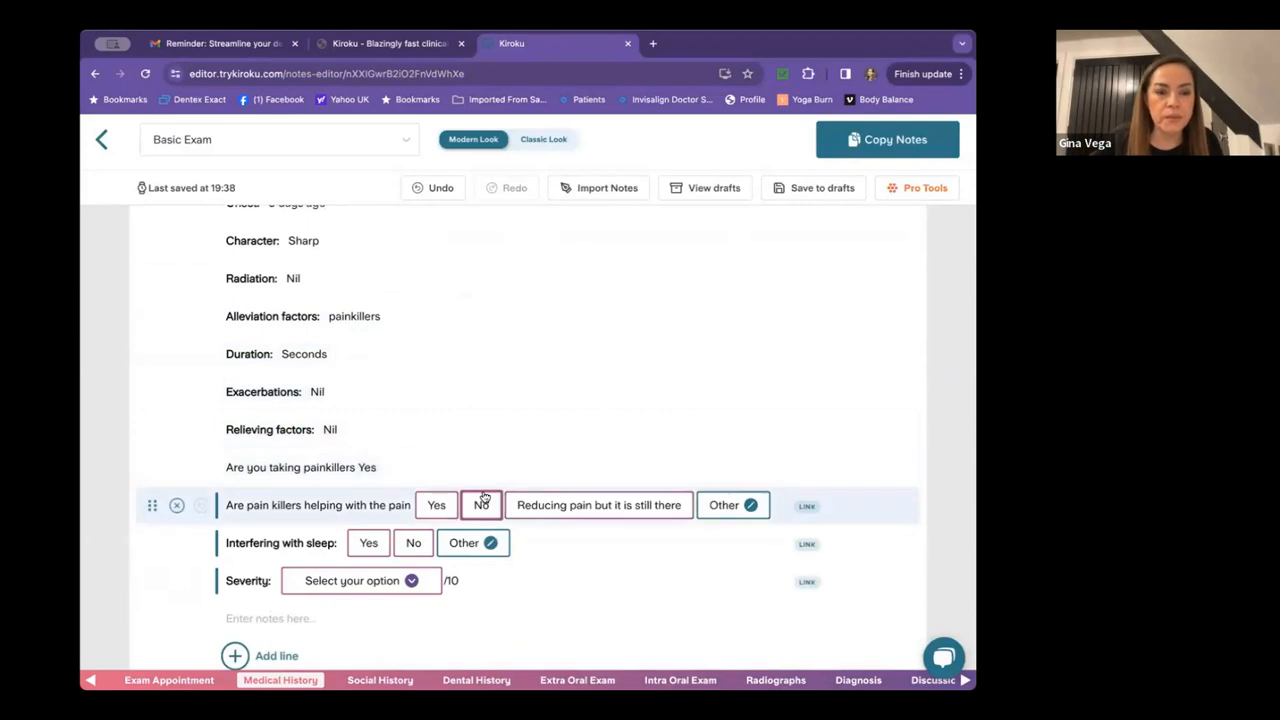
scroll(483, 497, down, 2)
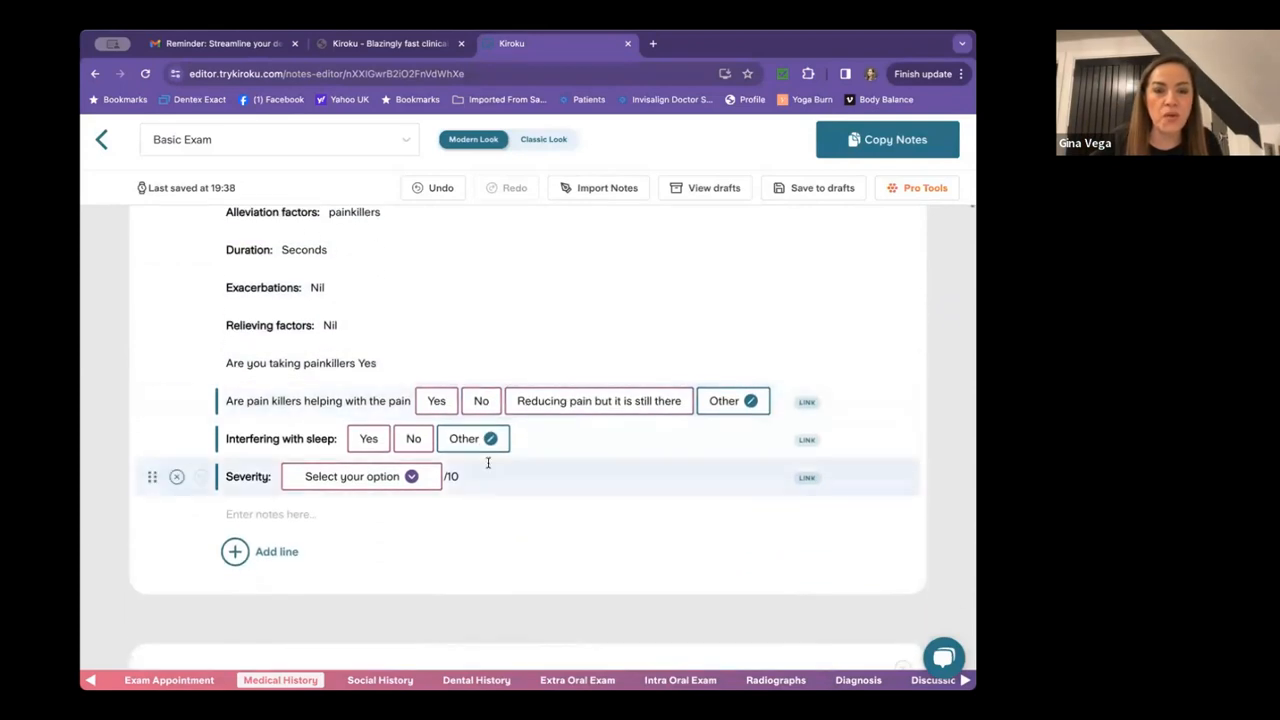
click(574, 401)
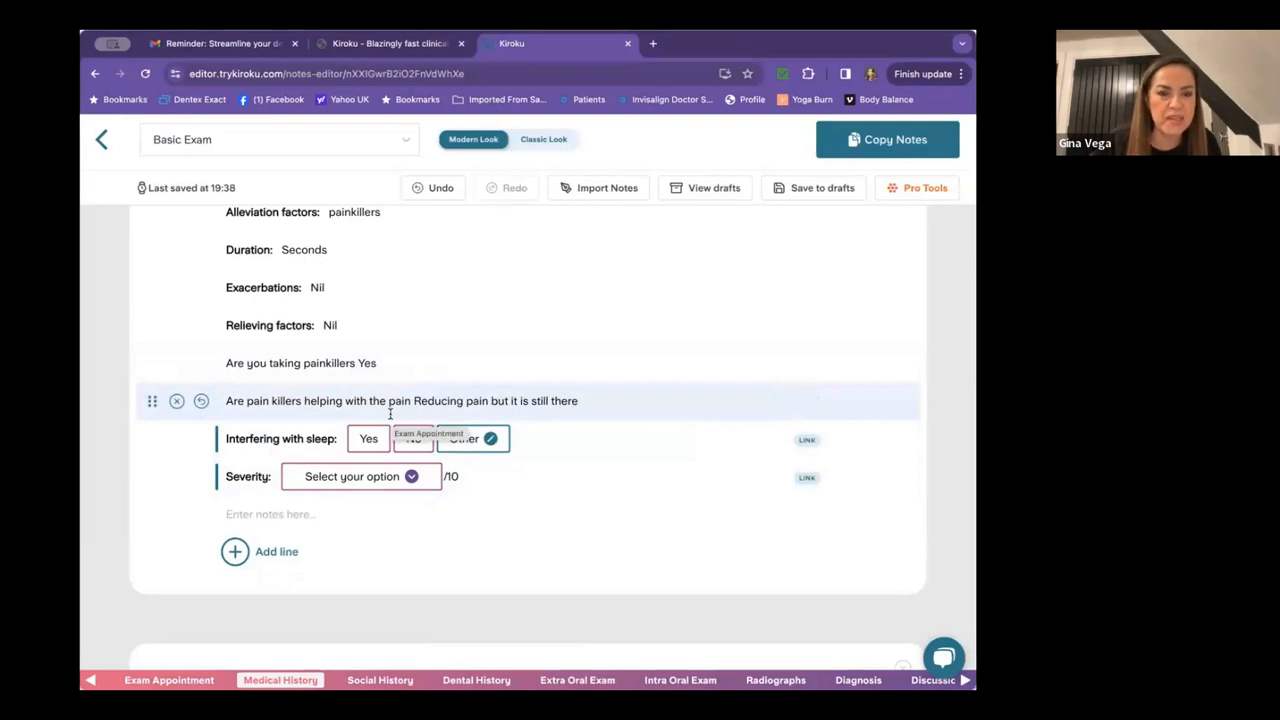
click(400, 444)
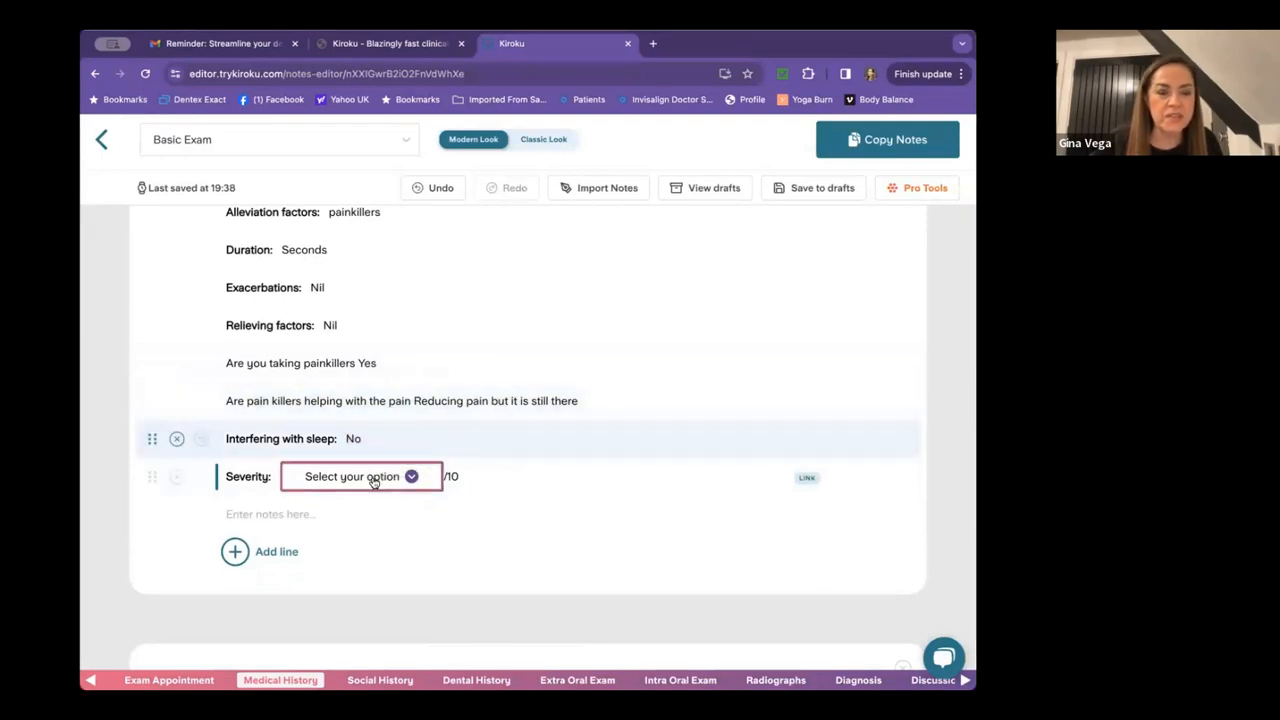
click(370, 477)
click(340, 587)
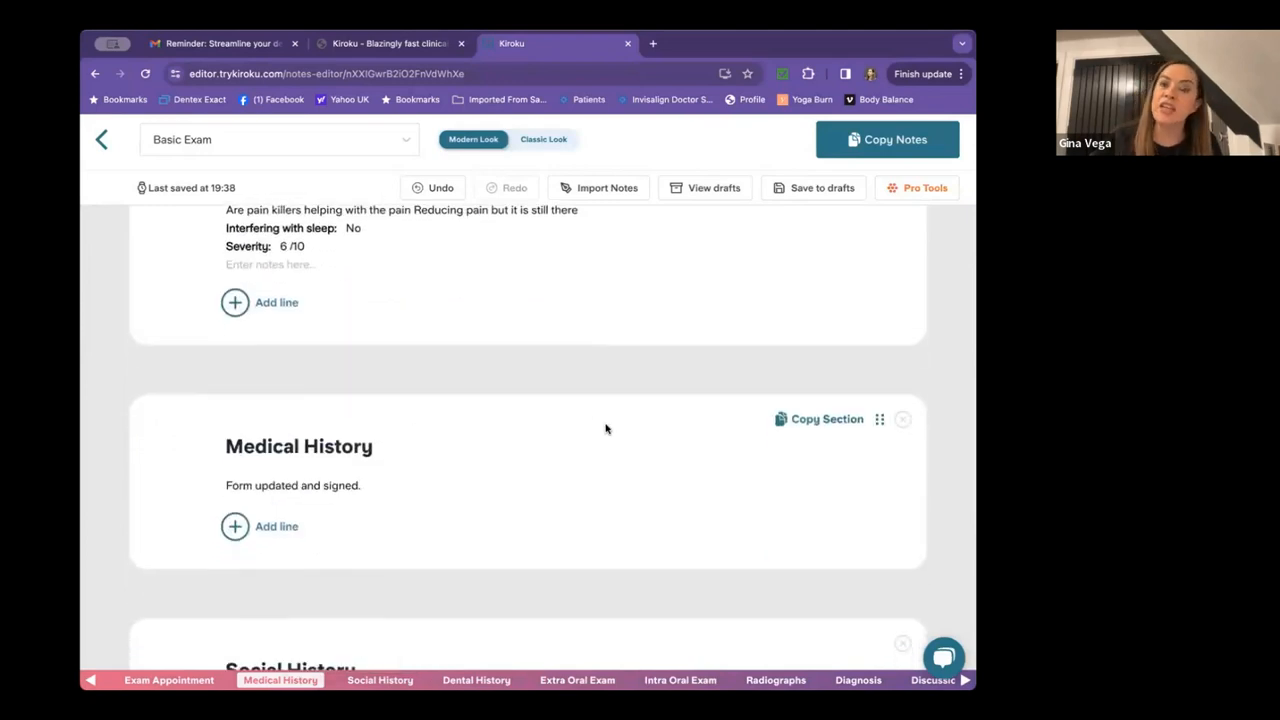
Record smoking as Never and alcohol intake as <14 units per week.
scroll(605, 429, down, 1)
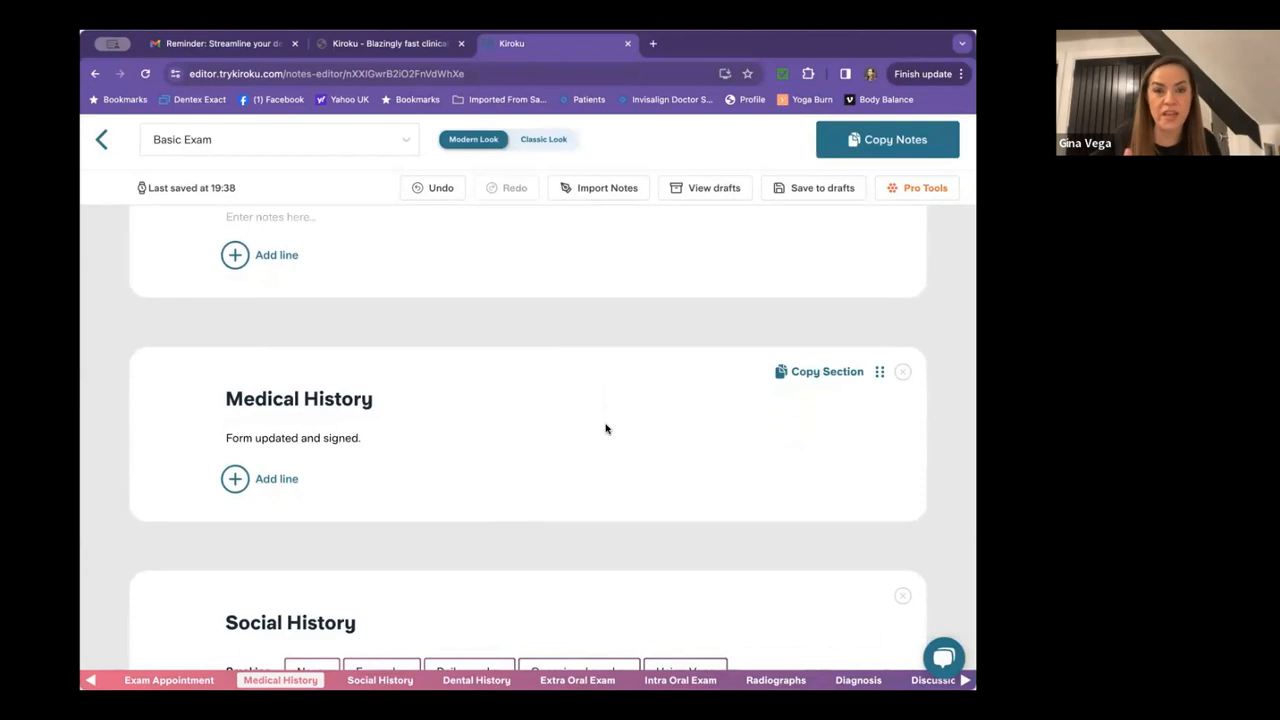
scroll(605, 428, down, 3)
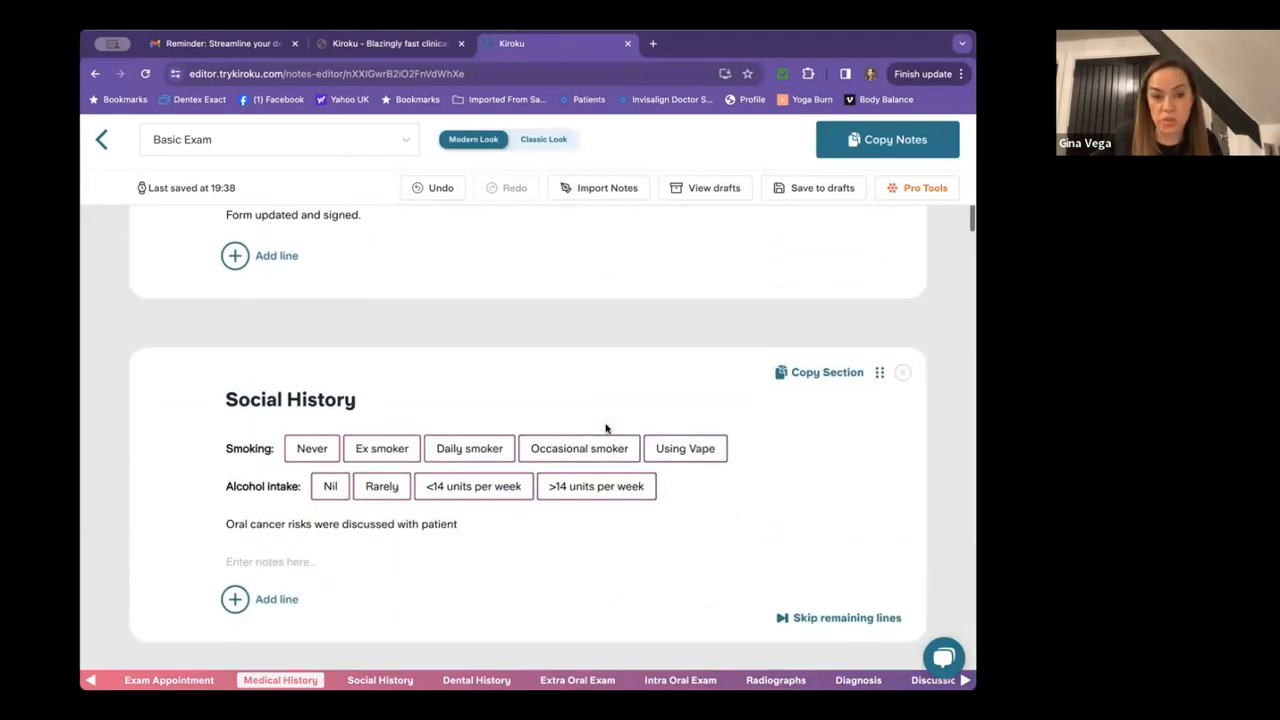
click(325, 449)
click(457, 487)
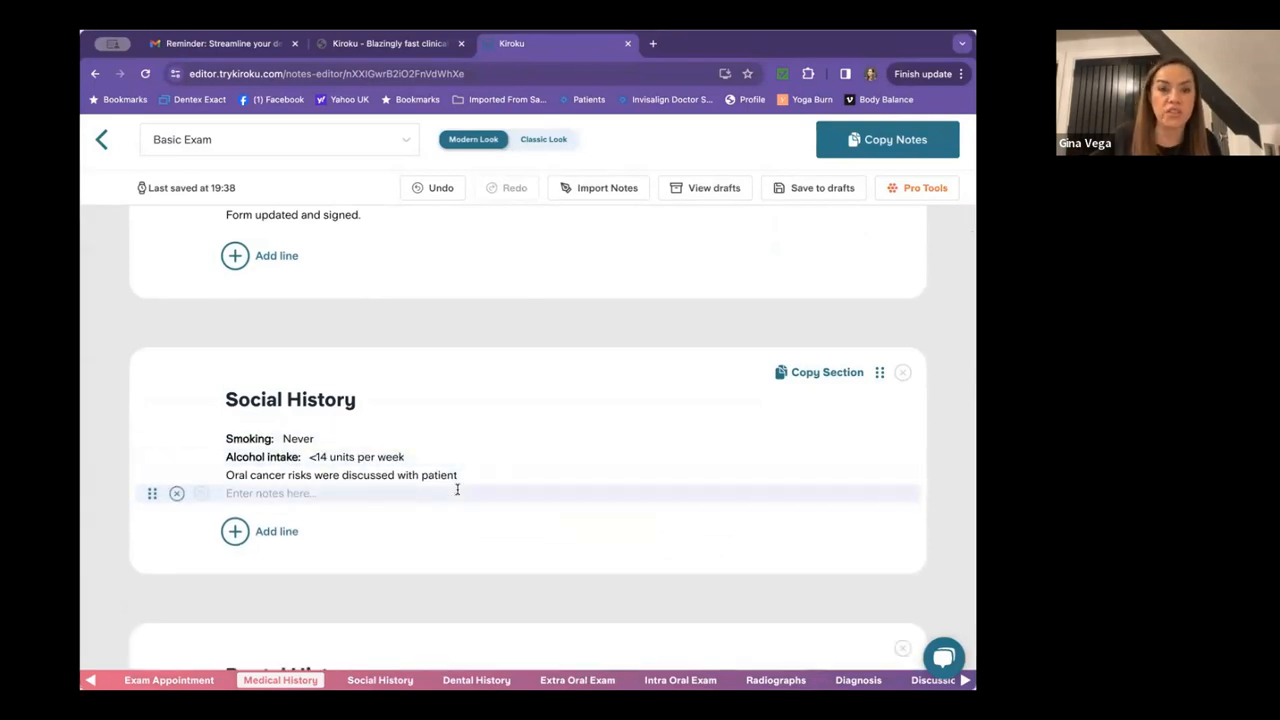
scroll(457, 490, down, 1)
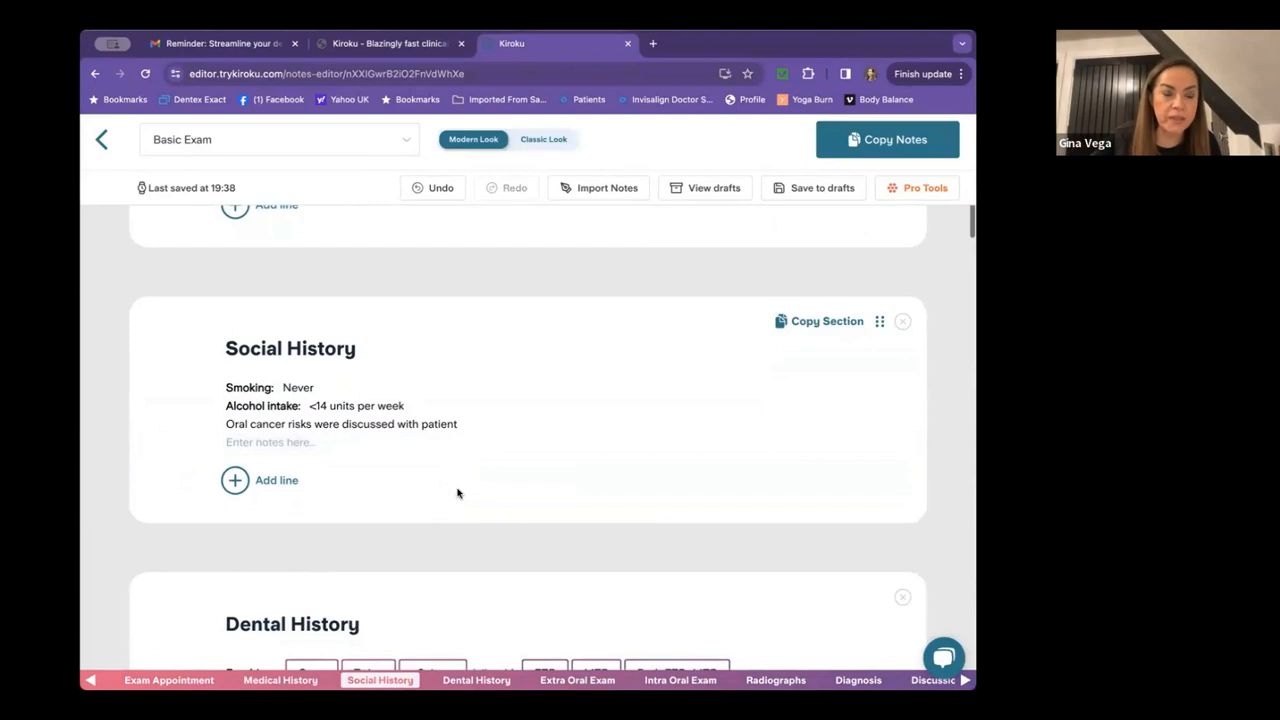
Record twice-daily ETB brushing, remove the Toothpaste line, set interdental cleaning Nil and sugars Mod.
scroll(457, 492, down, 3)
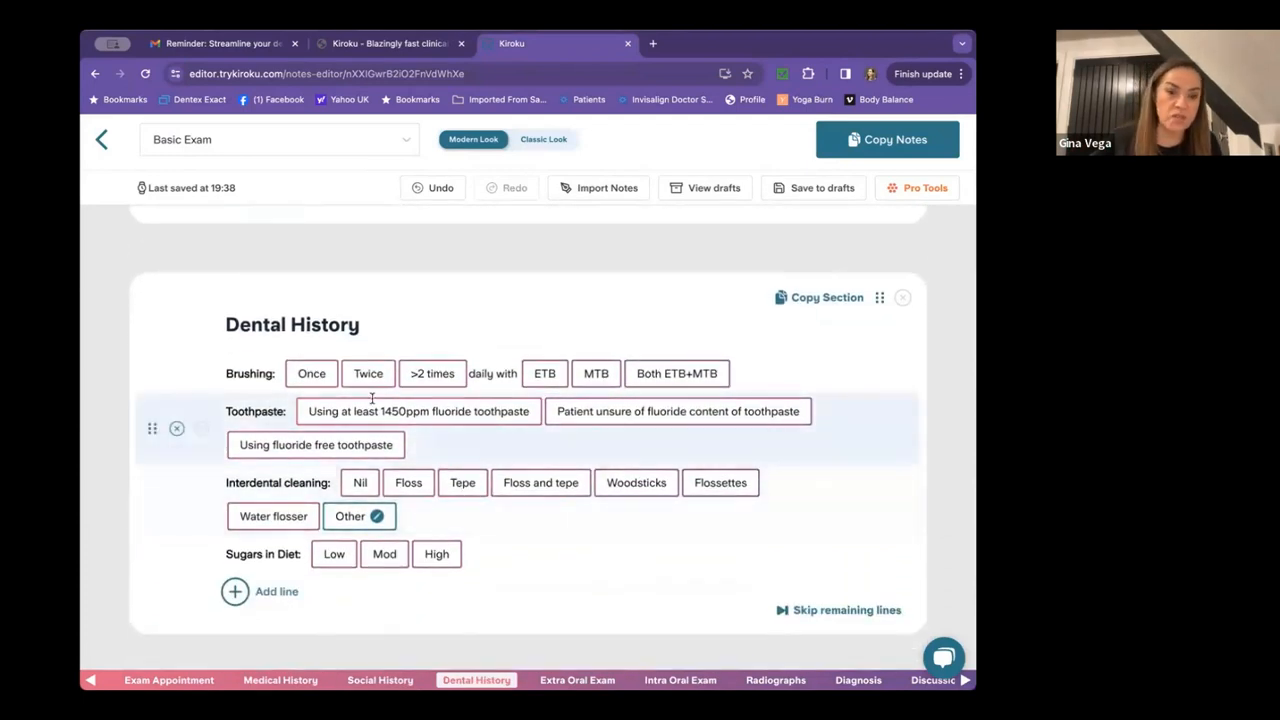
click(368, 376)
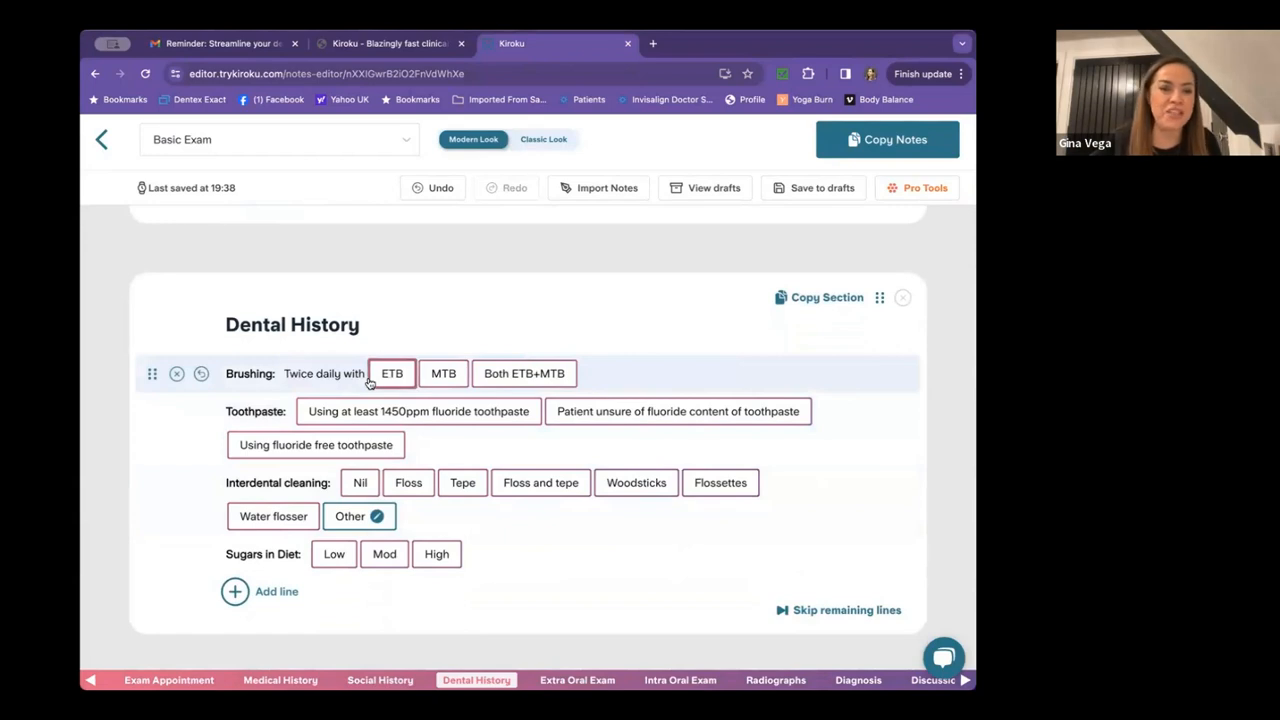
click(388, 374)
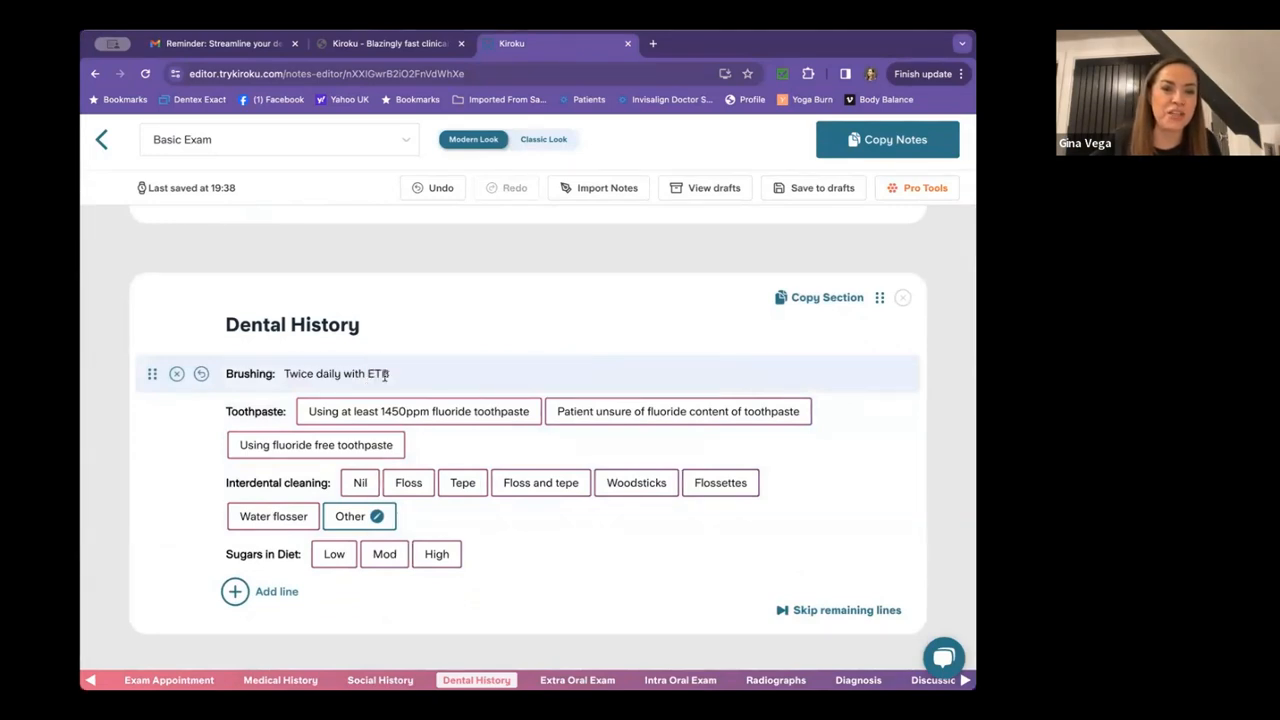
click(460, 418)
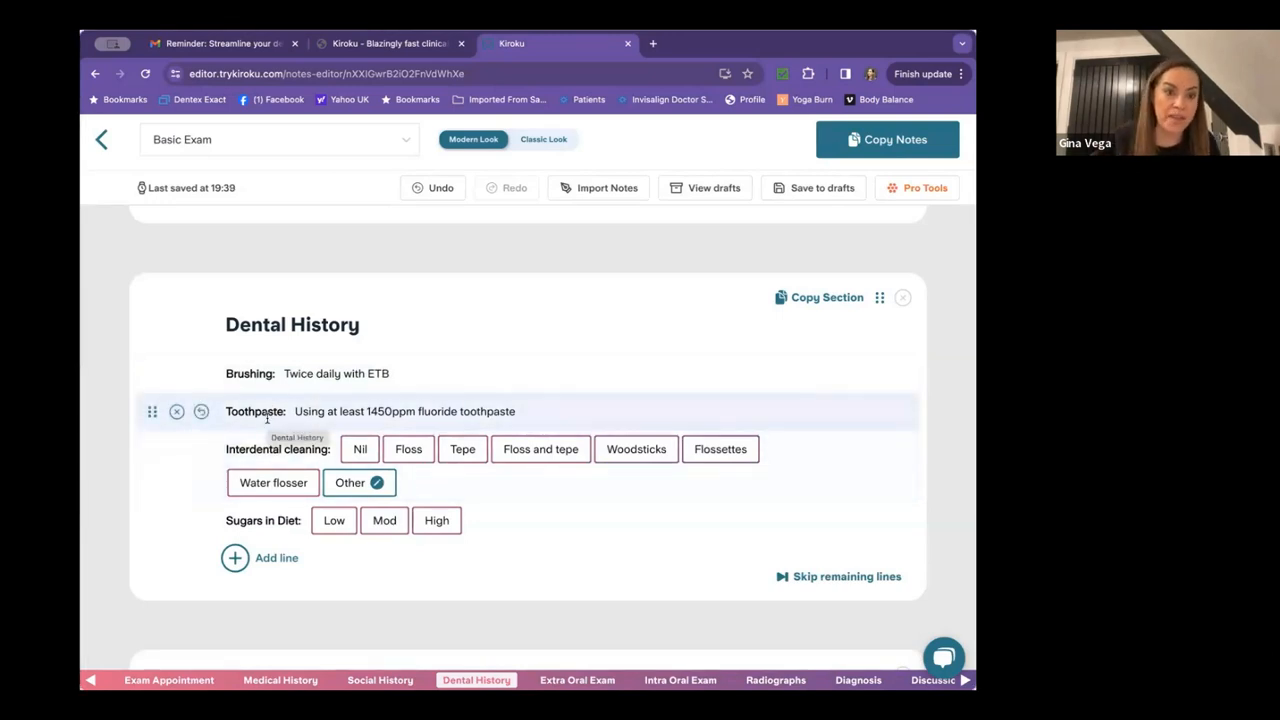
click(174, 411)
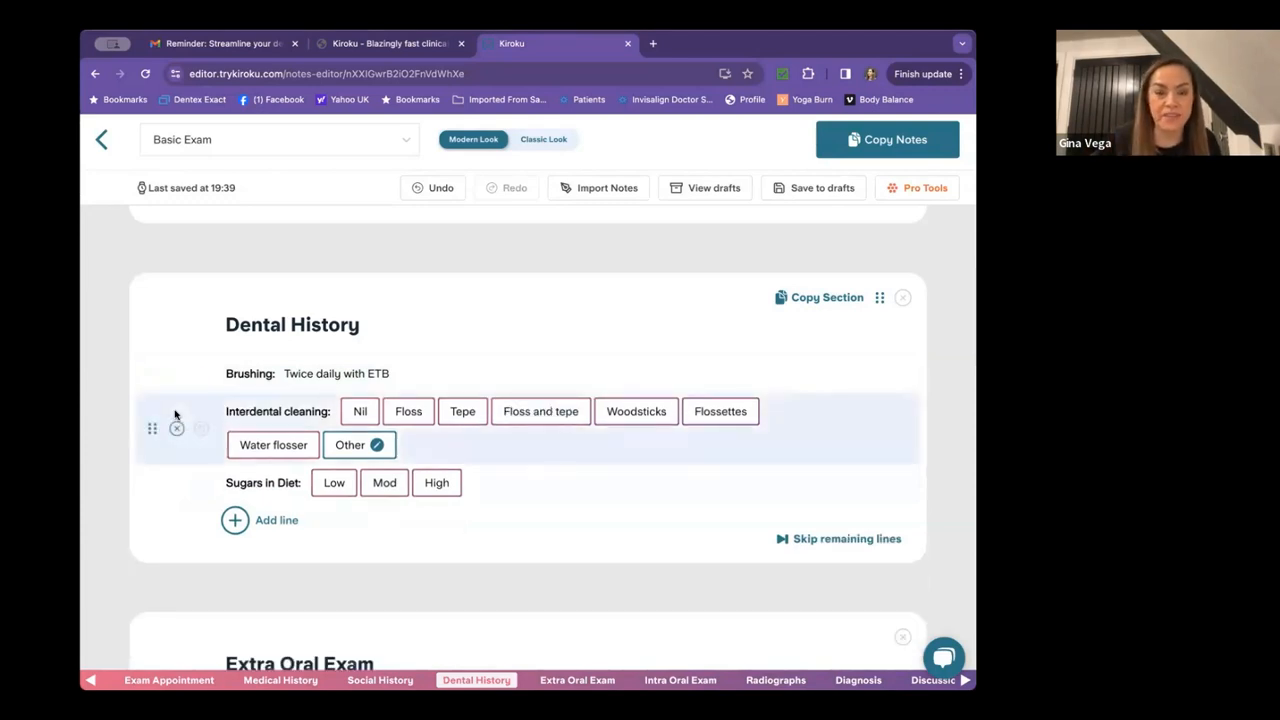
click(357, 413)
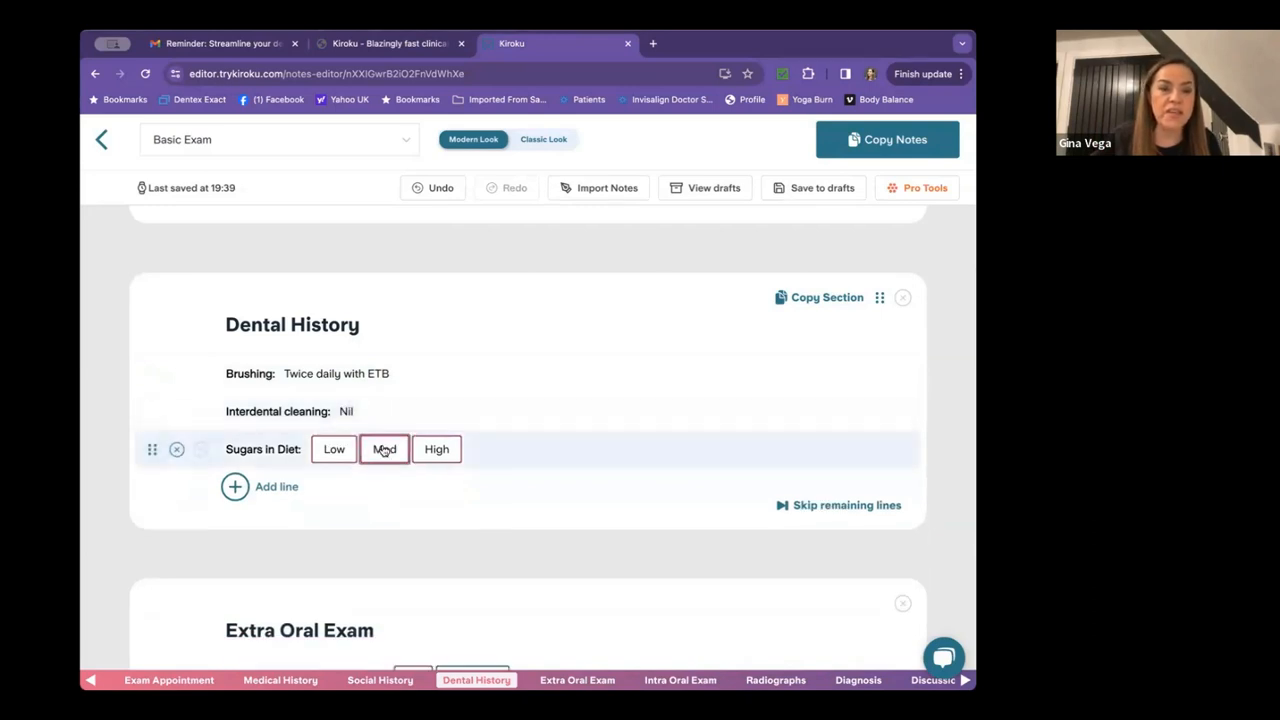
click(382, 450)
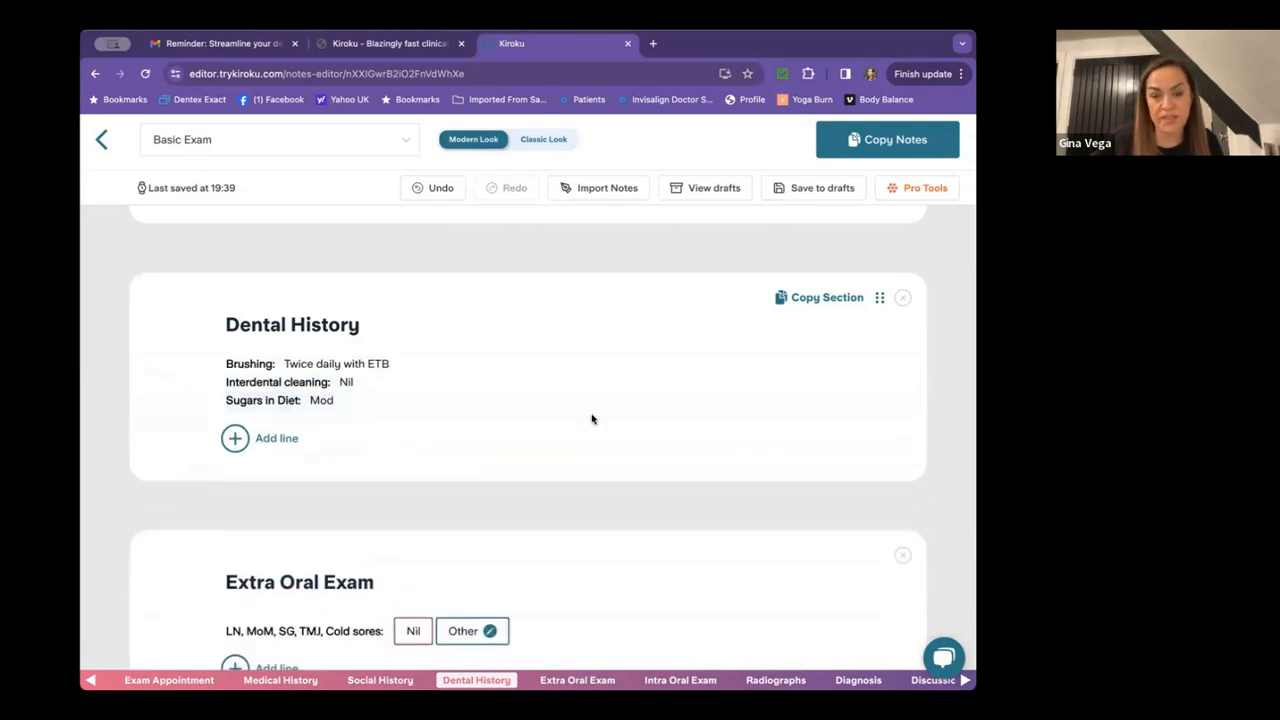
scroll(592, 419, down, 2)
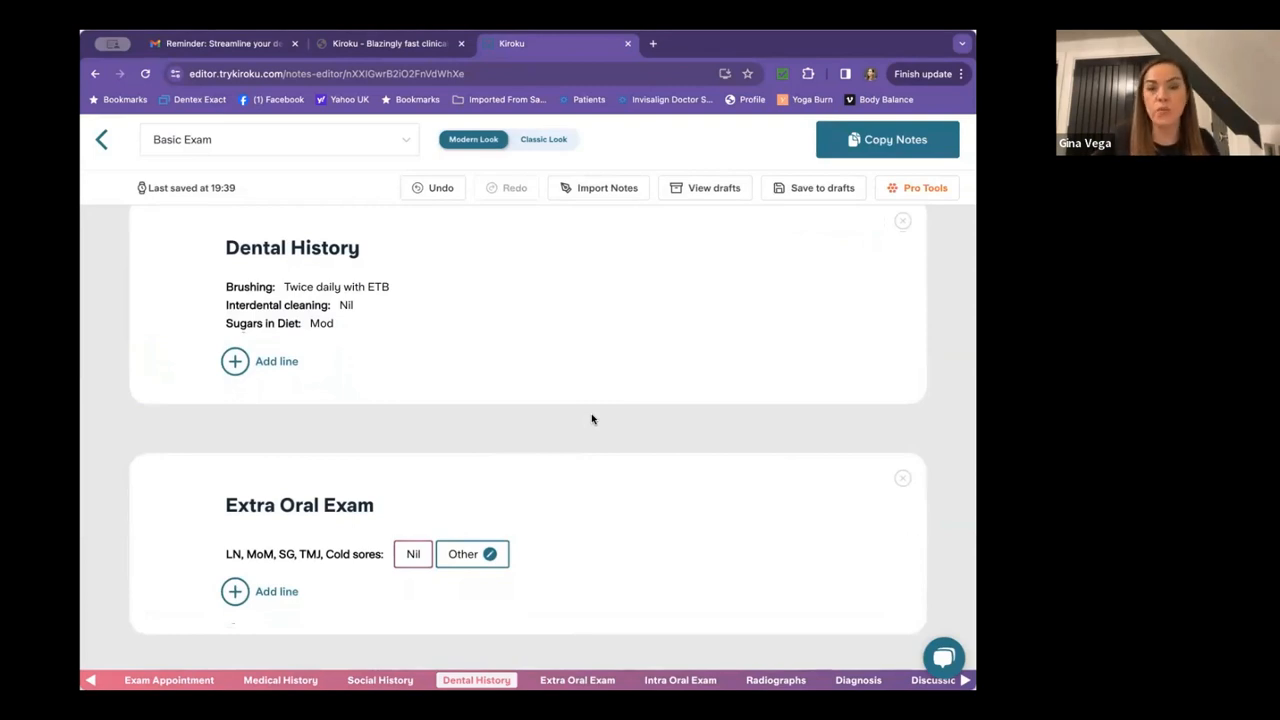
Record the cold sore as Noted and TMJ clicking on the right, asymptomatic.
scroll(591, 419, down, 3)
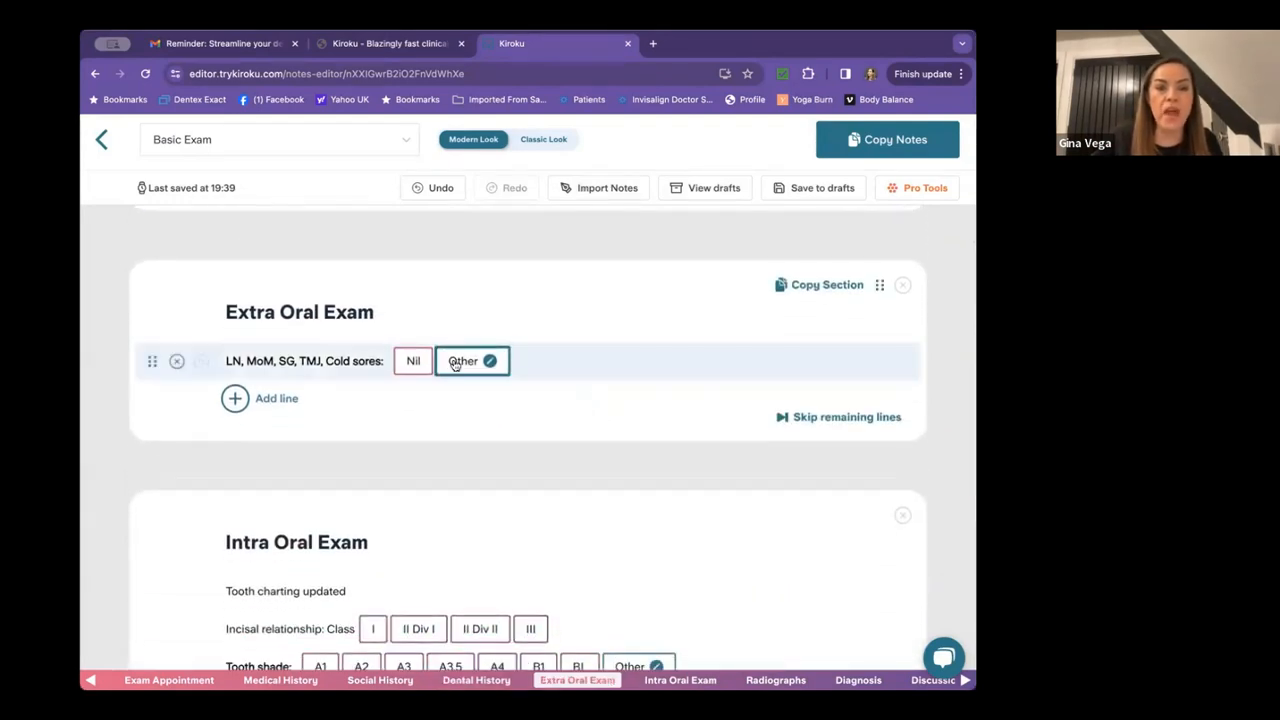
click(459, 360)
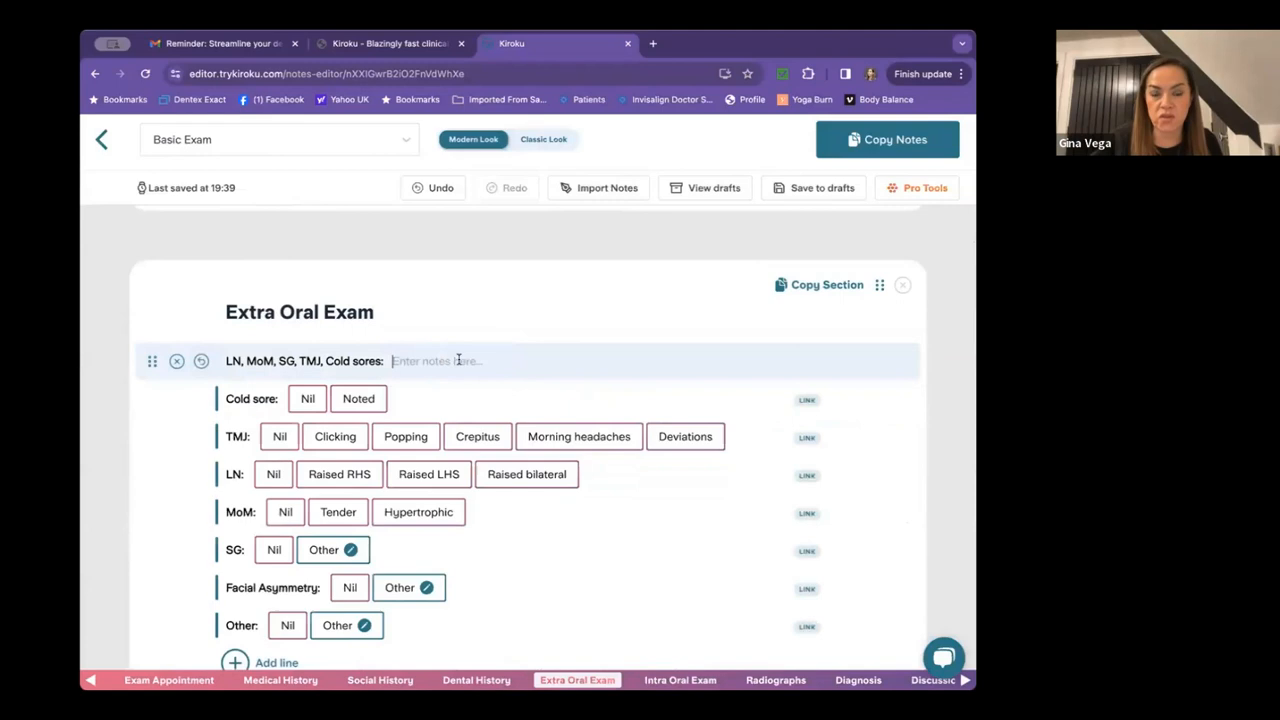
scroll(459, 360, down, 1)
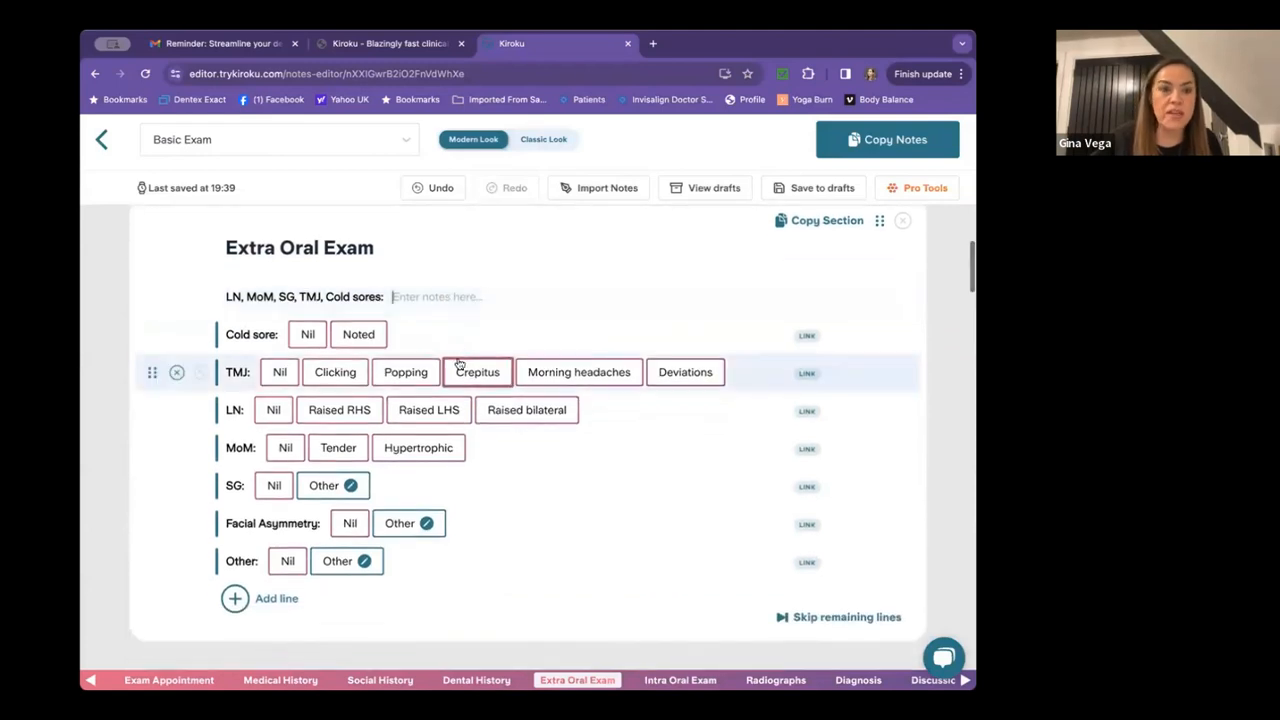
click(359, 336)
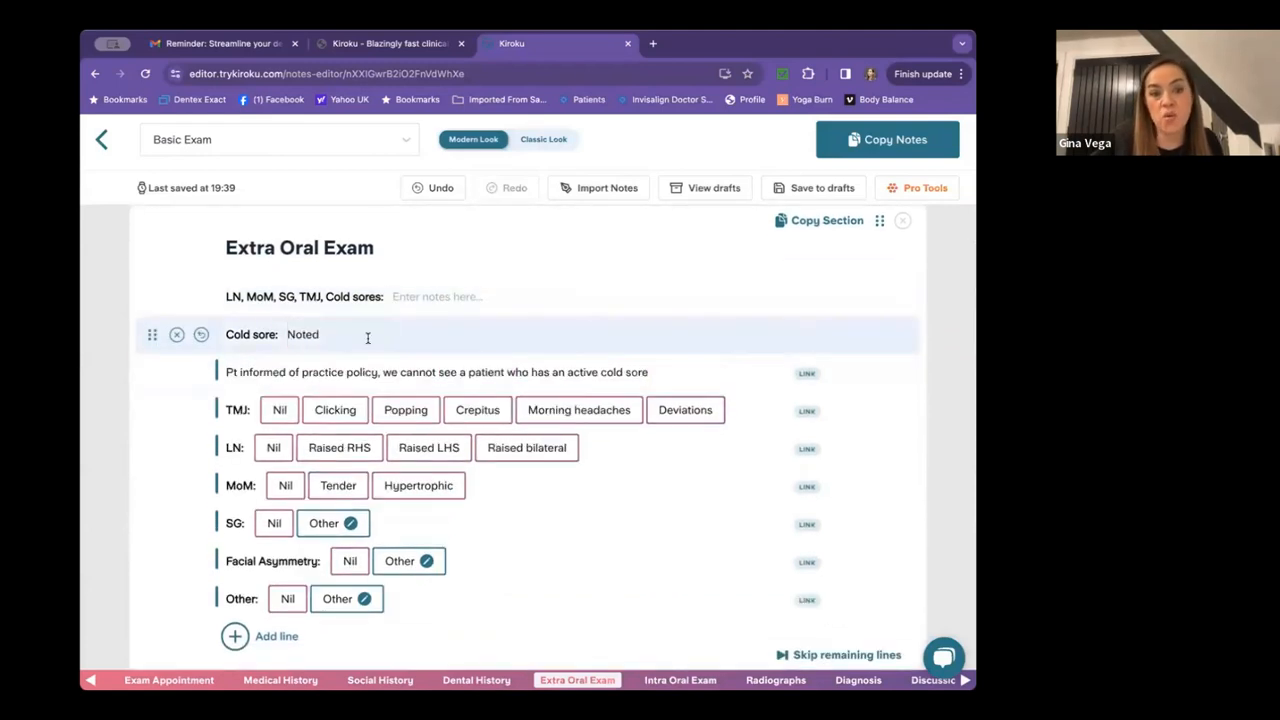
scroll(367, 338, down, 1)
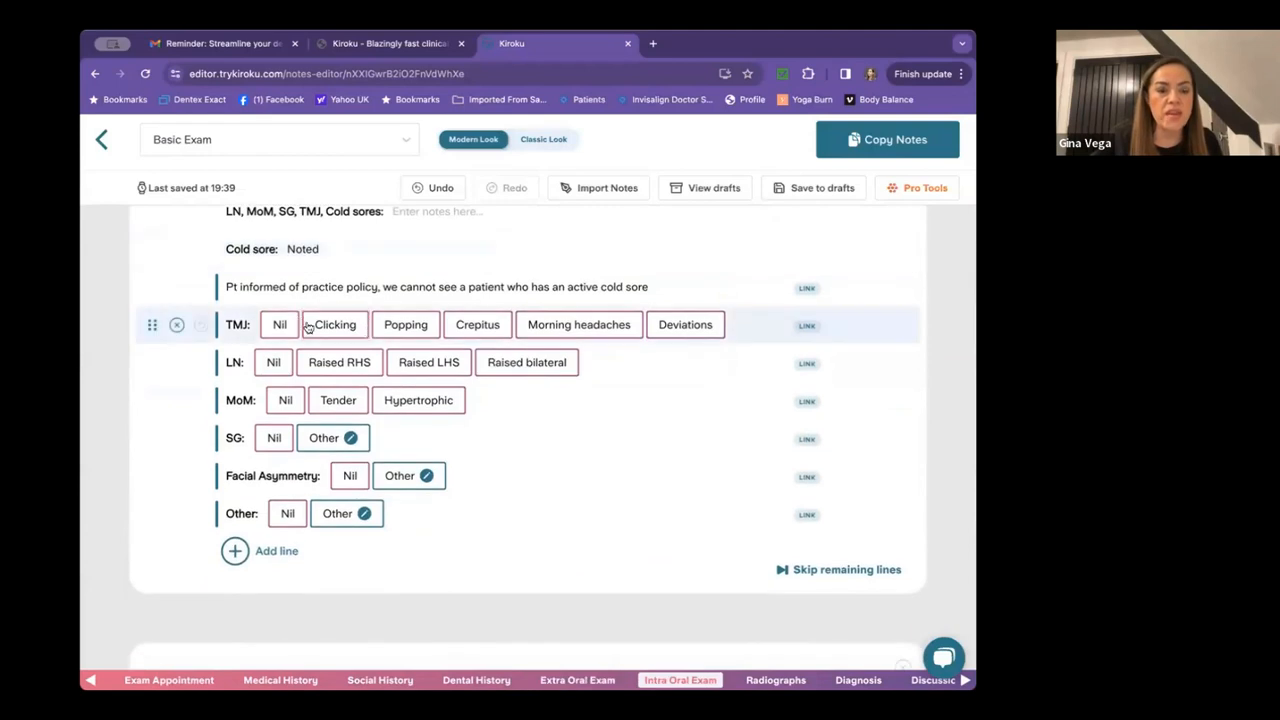
click(327, 328)
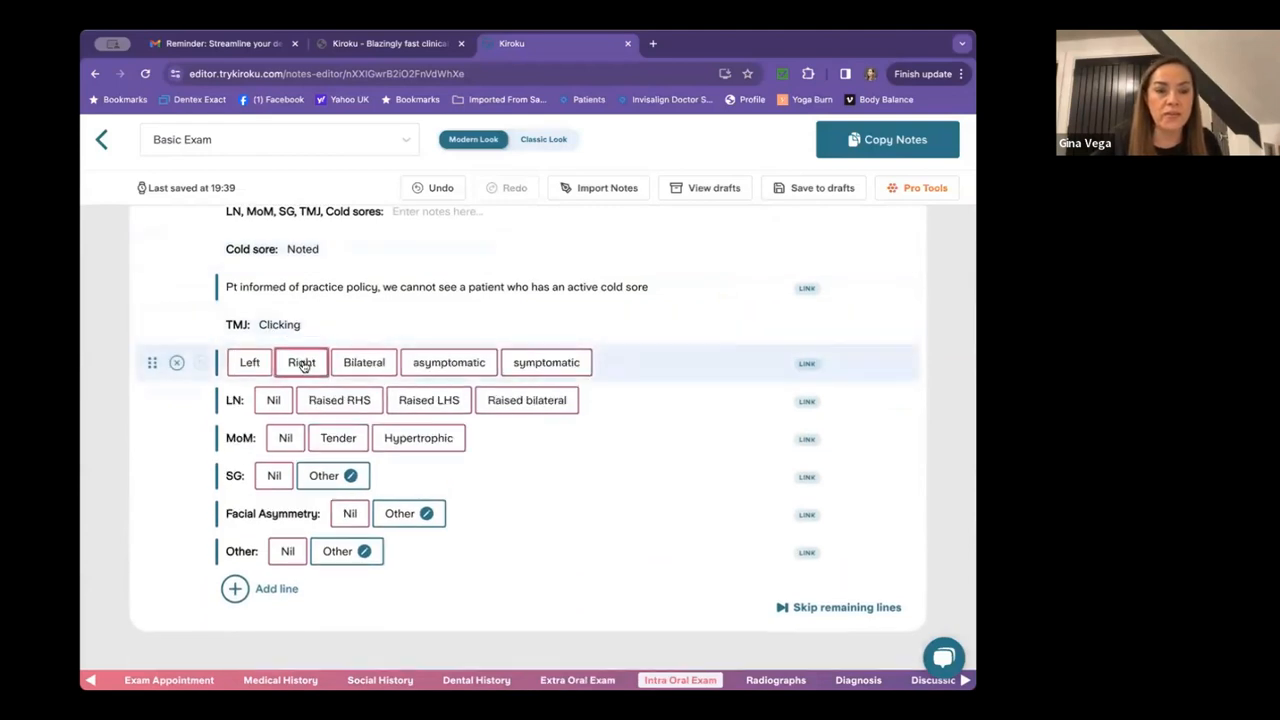
click(304, 362)
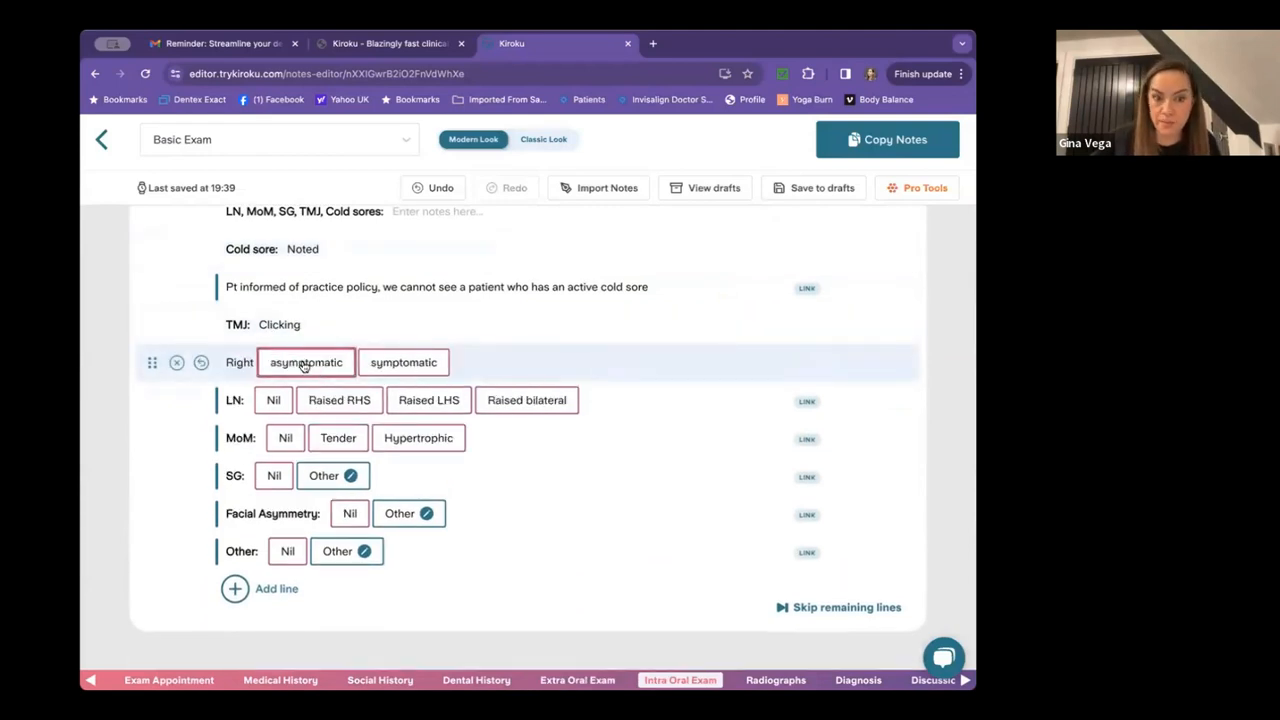
click(304, 364)
Set LN, MoM, SG, Facial Asymmetry and Other extra-oral findings to Nil.
click(273, 400)
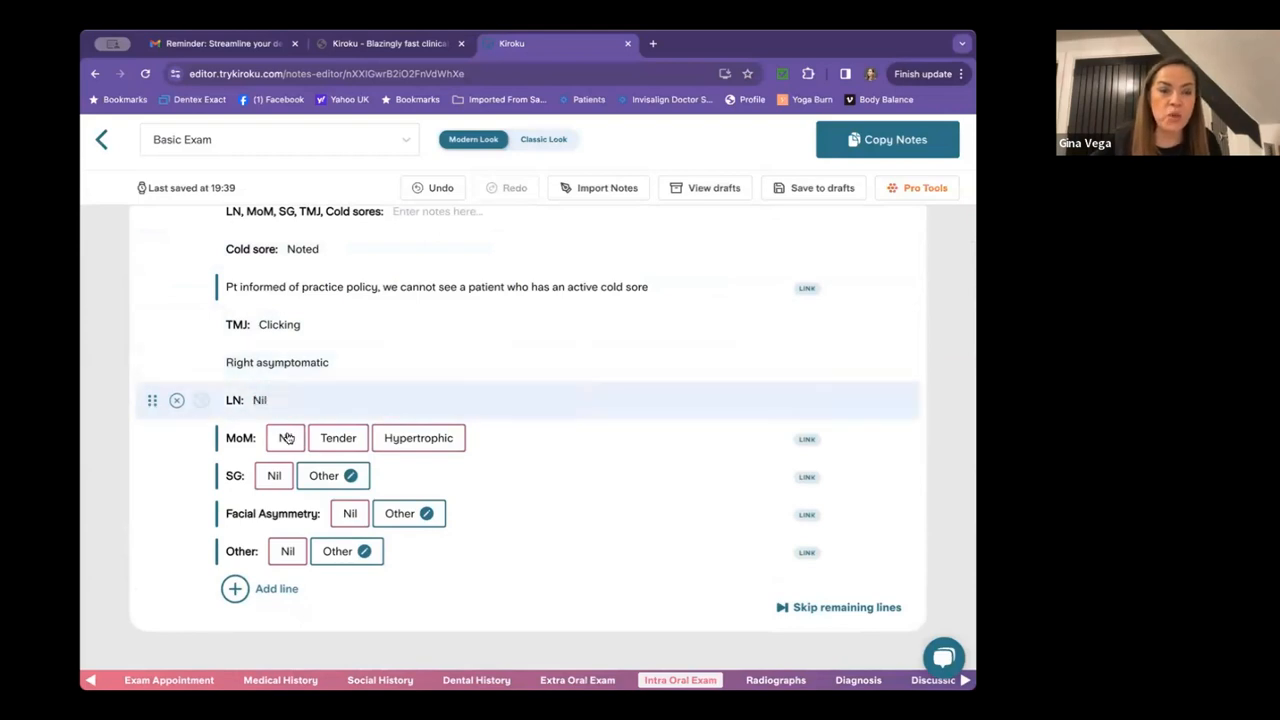
click(286, 438)
click(273, 476)
click(349, 514)
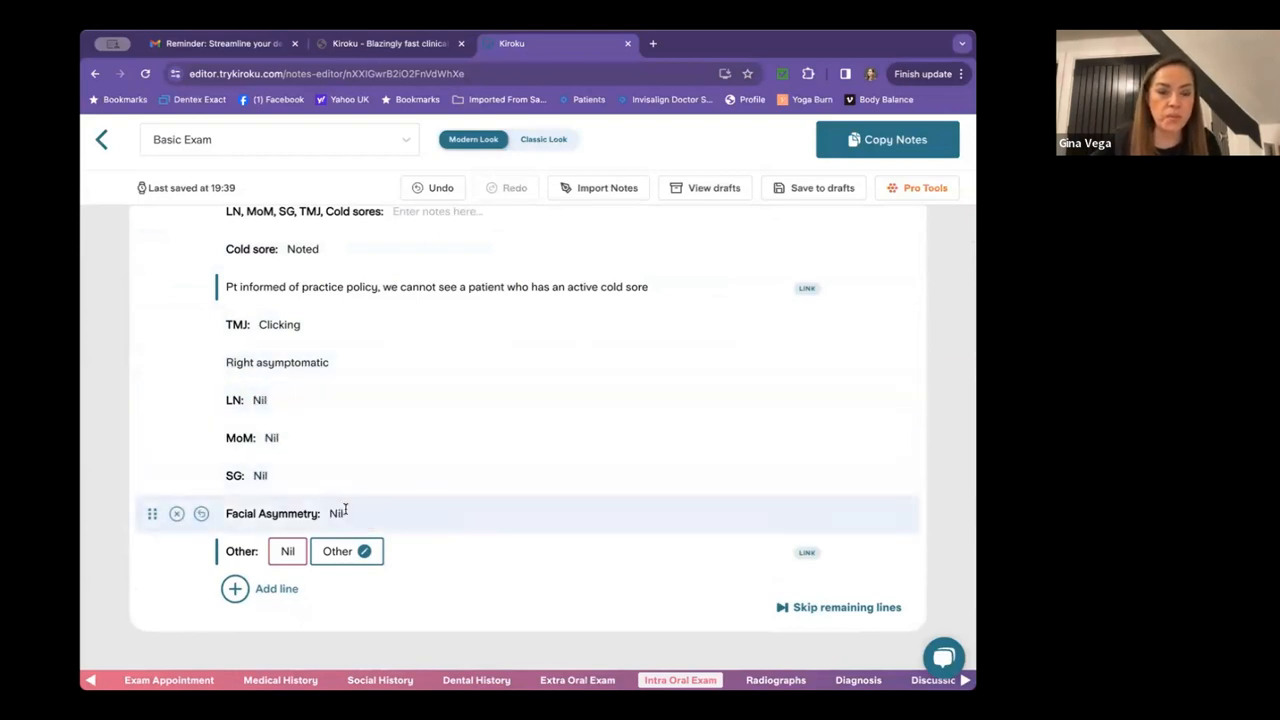
click(287, 551)
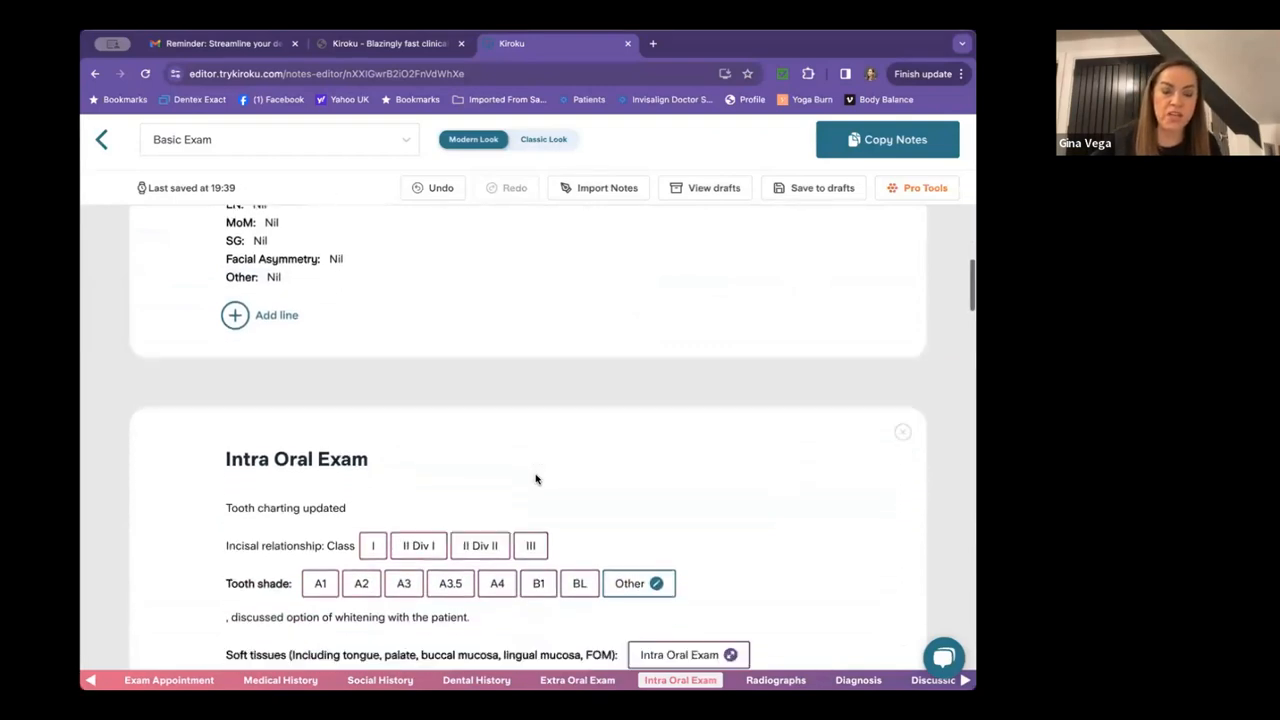
Record Class II Div I, shade A2, Linea alba and Scalloped tongue, and TSL Present.
scroll(535, 474, down, 3)
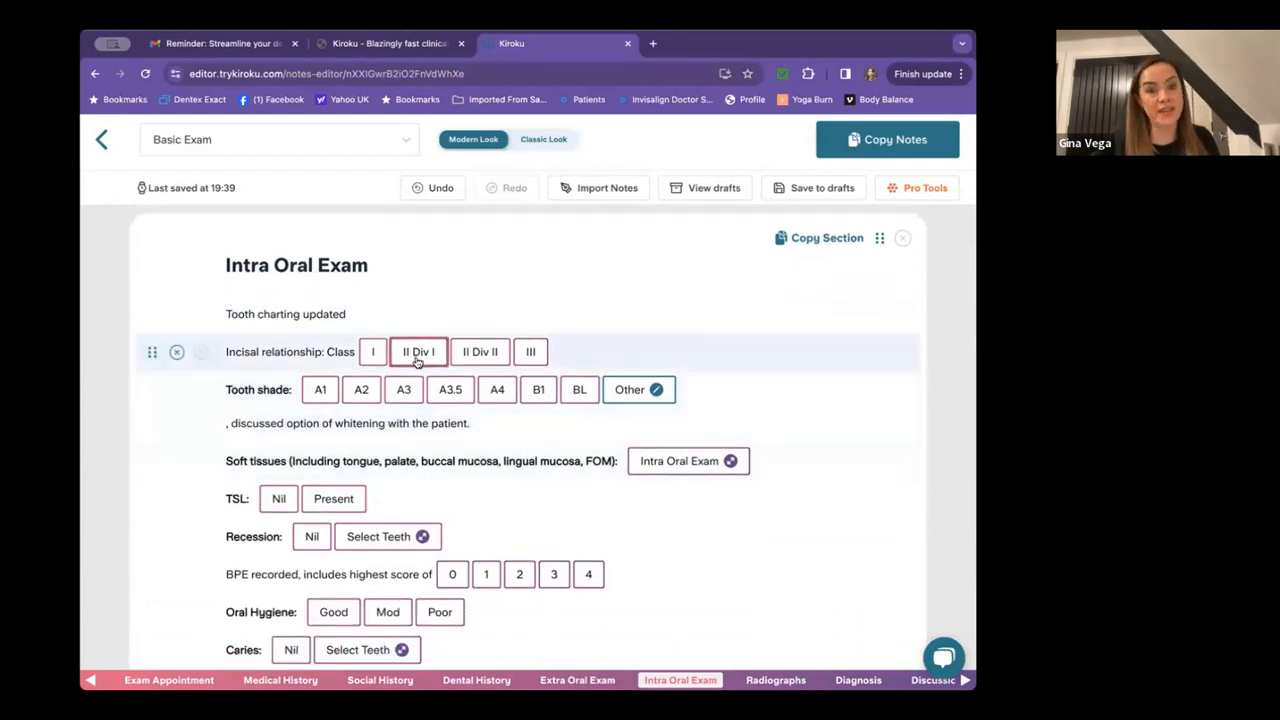
click(418, 356)
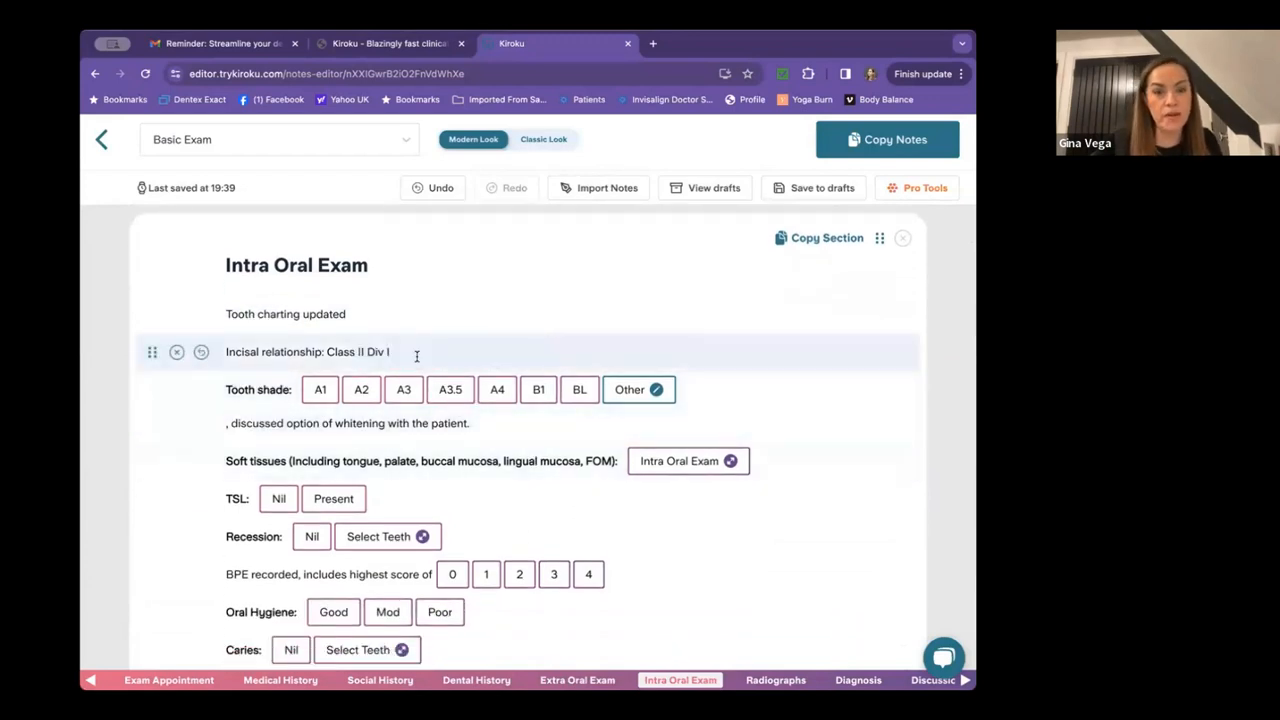
click(362, 390)
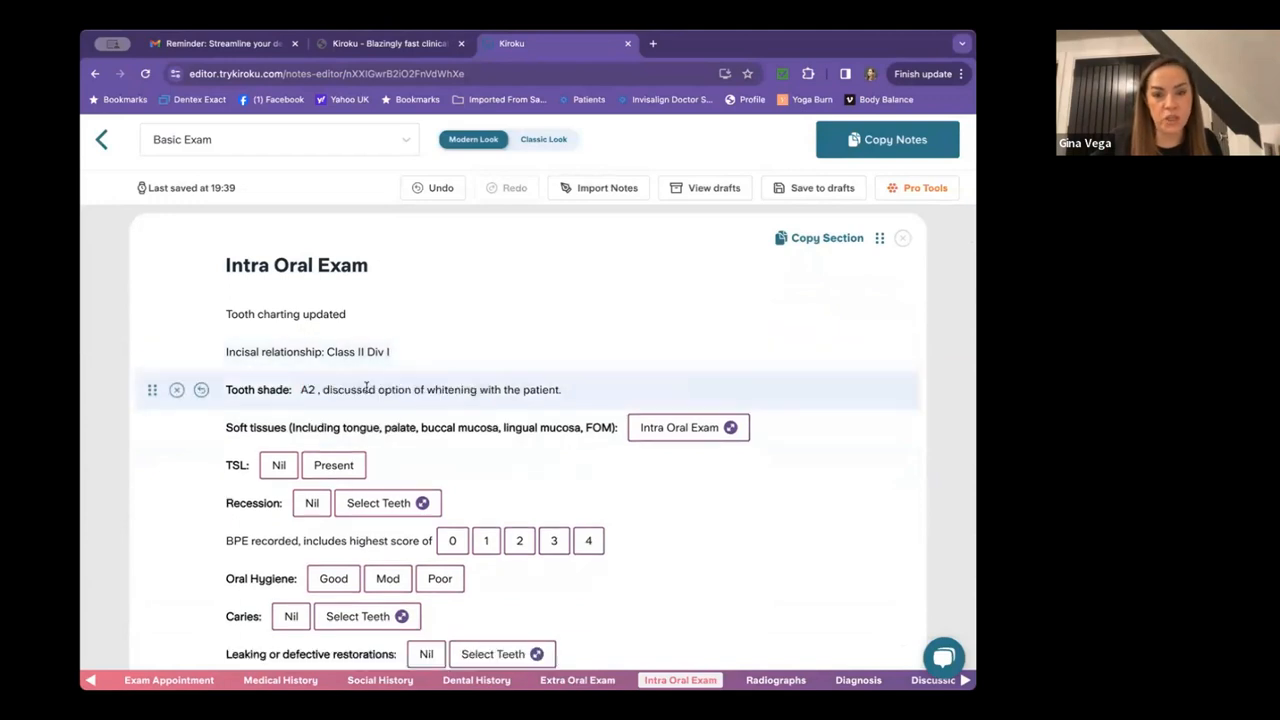
click(650, 428)
click(733, 402)
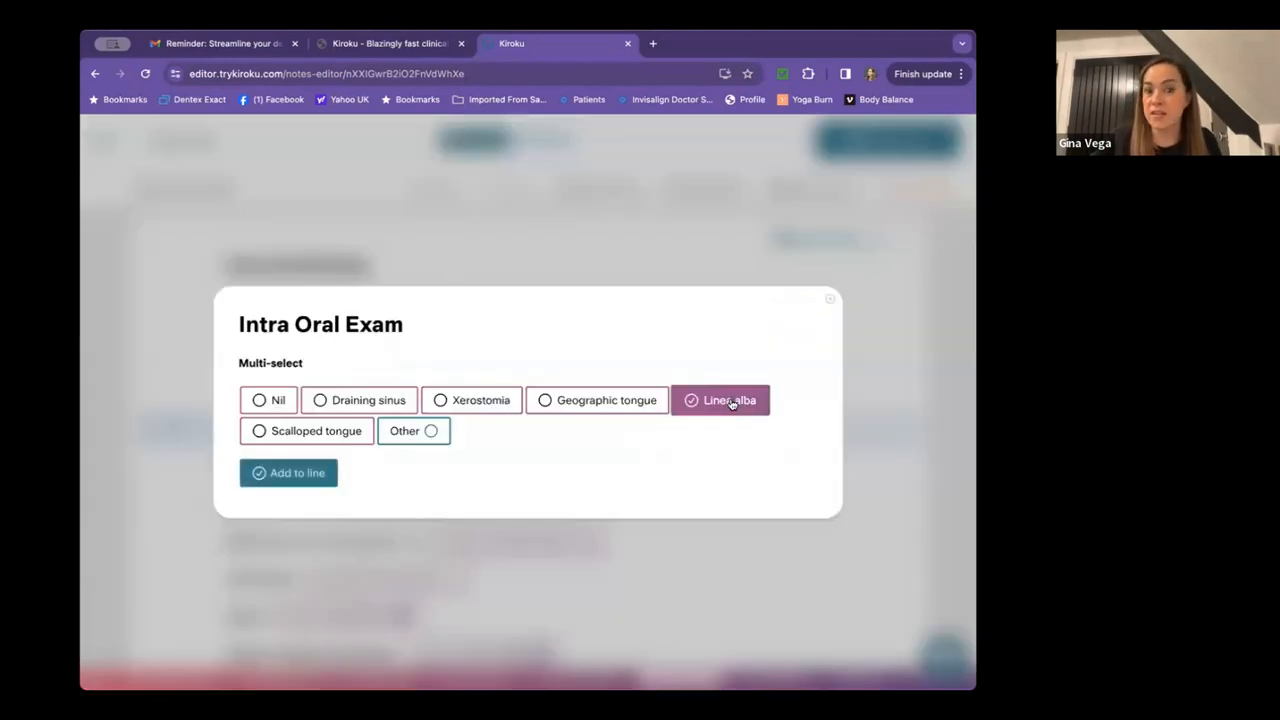
click(318, 430)
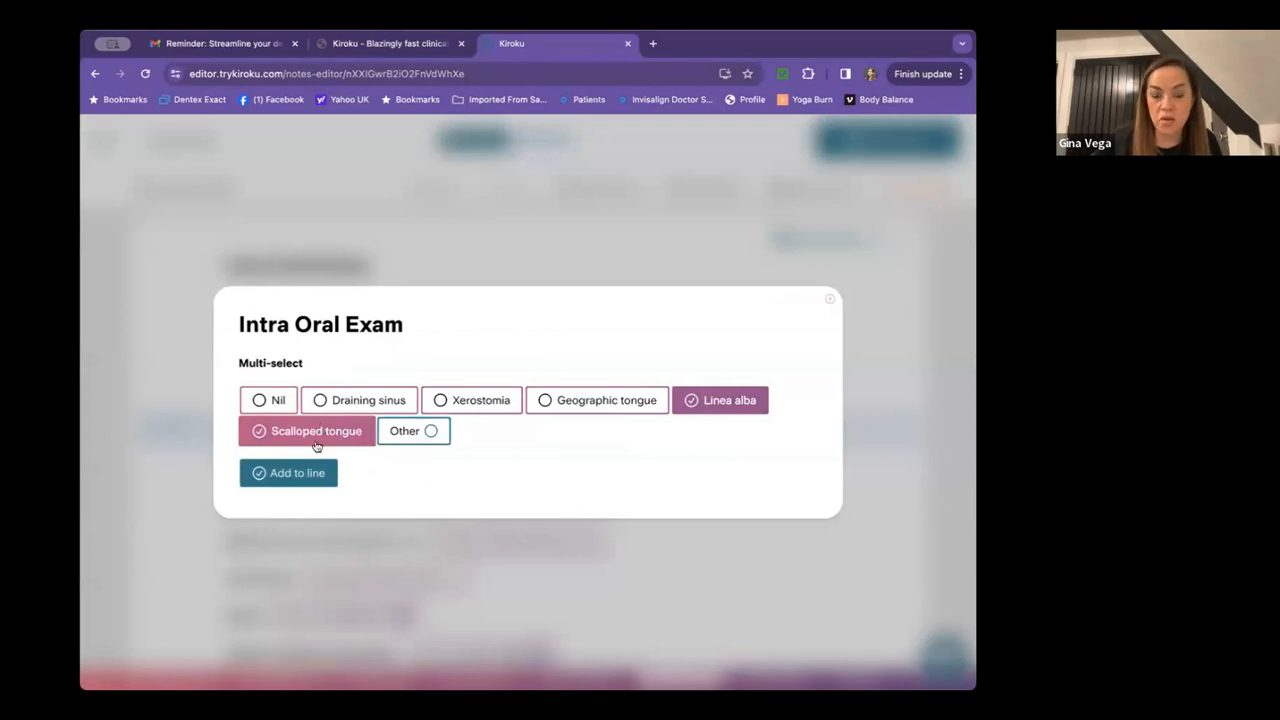
click(307, 476)
scroll(330, 420, down, 3)
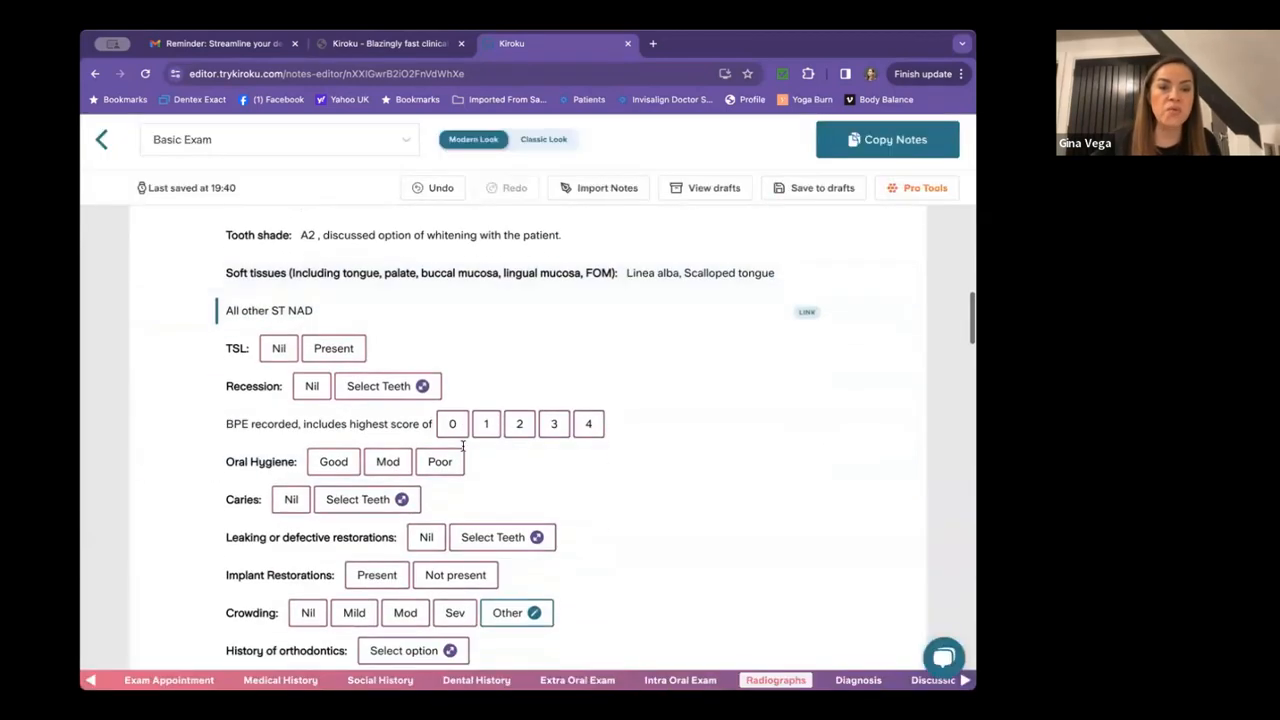
click(333, 348)
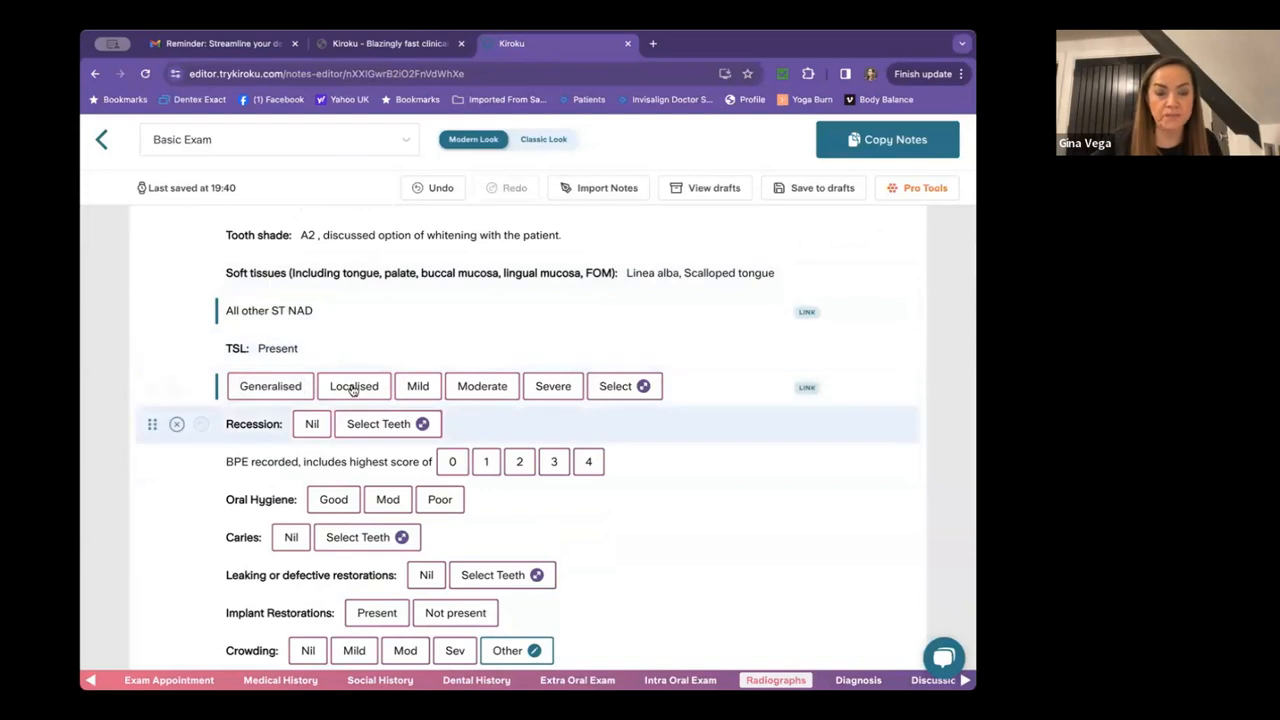
Describe the TSL as Localised Moderate Attrition affecting the Anteriors.
click(353, 387)
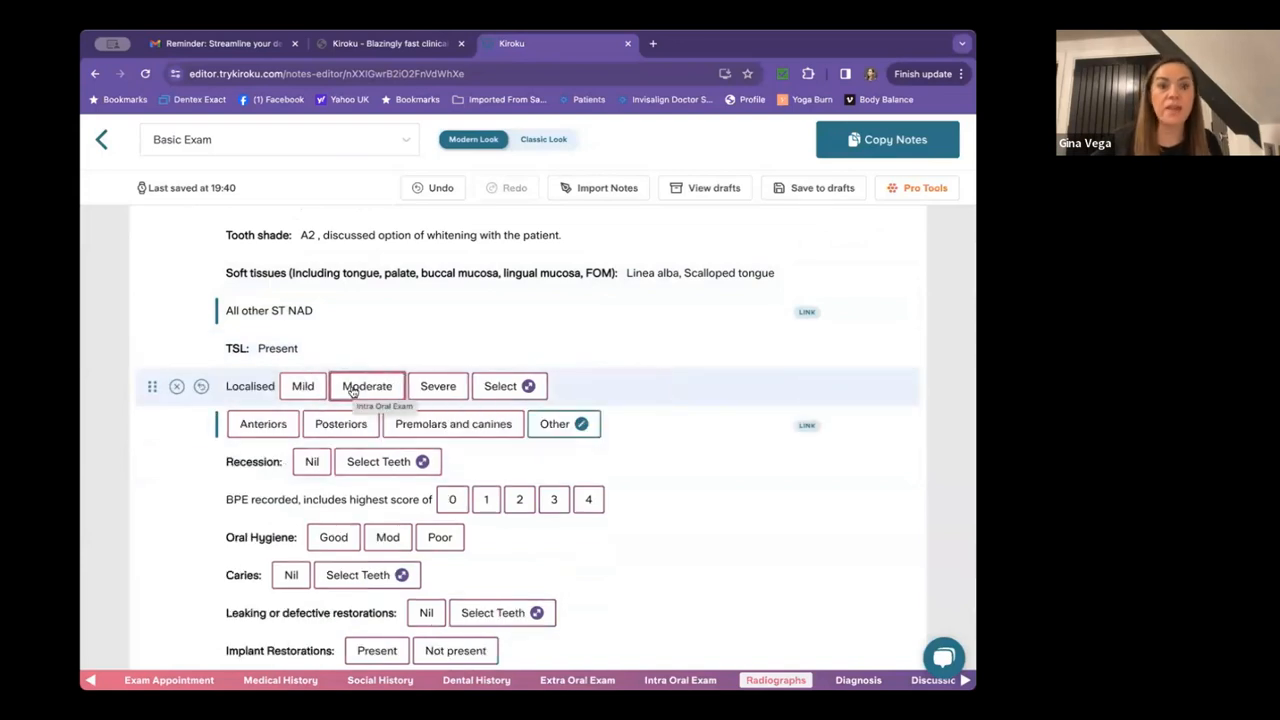
click(352, 388)
click(352, 388)
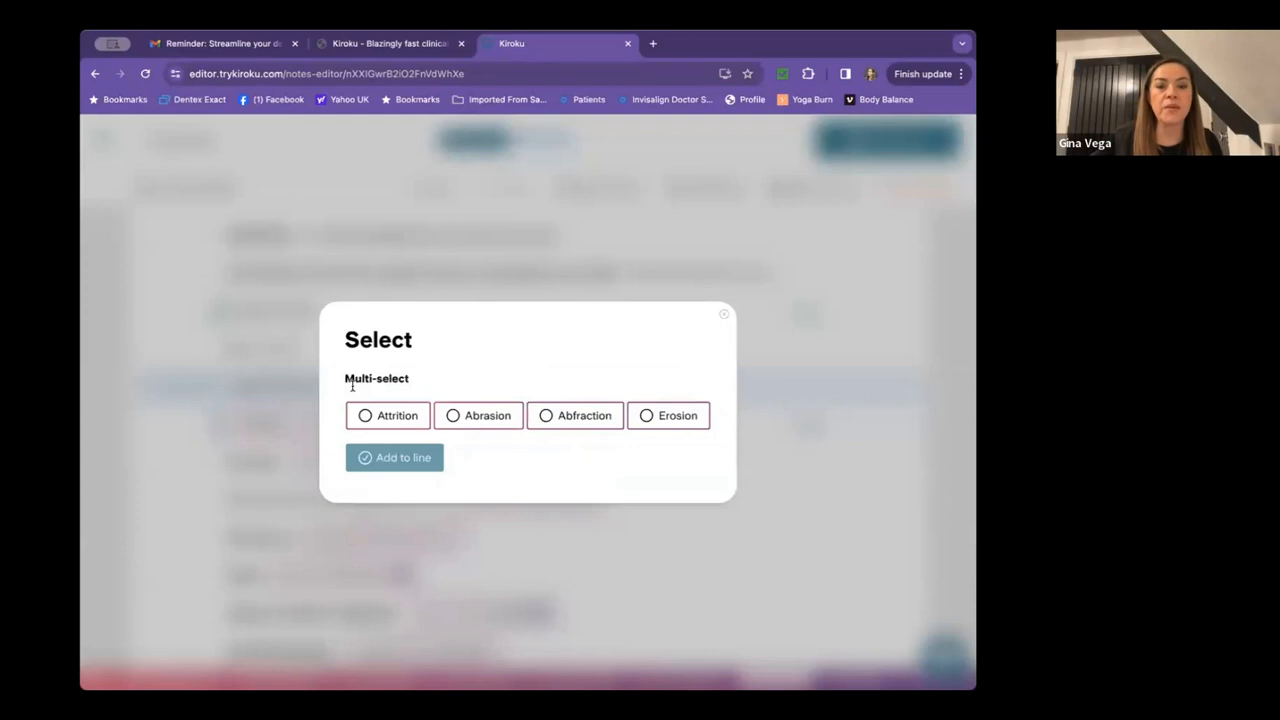
click(401, 415)
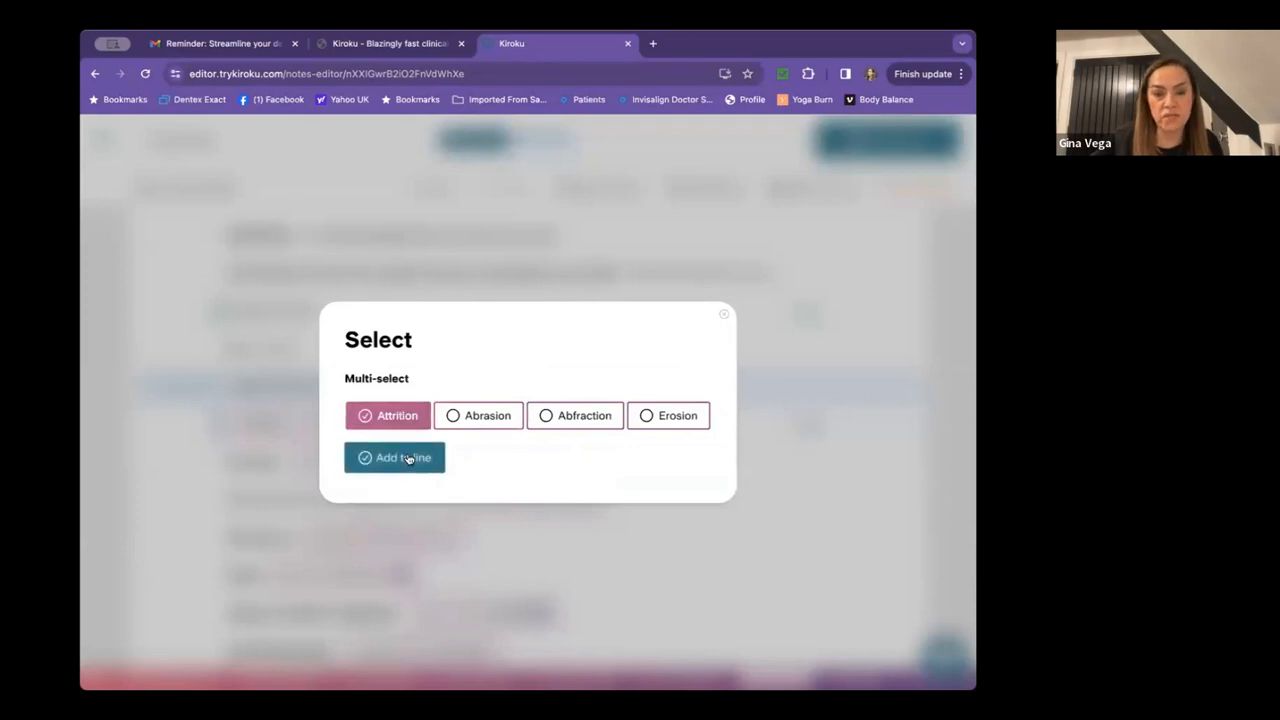
click(408, 458)
click(284, 418)
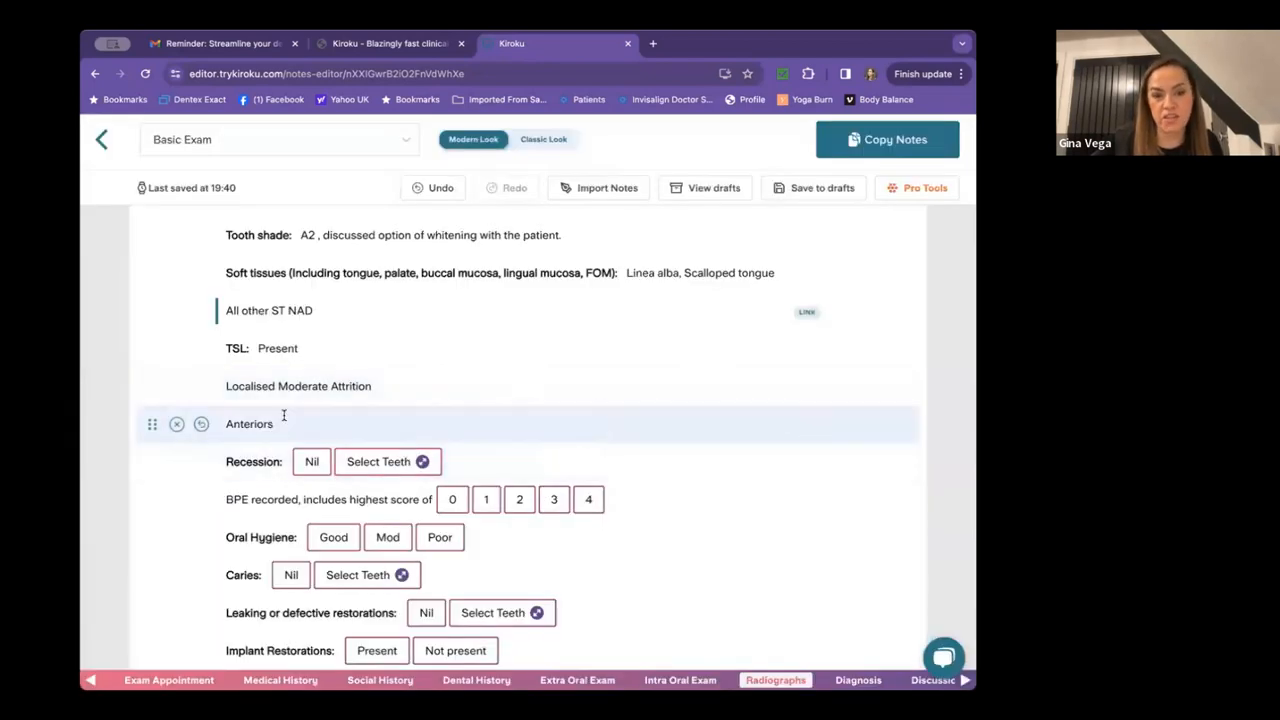
scroll(509, 297, down, 3)
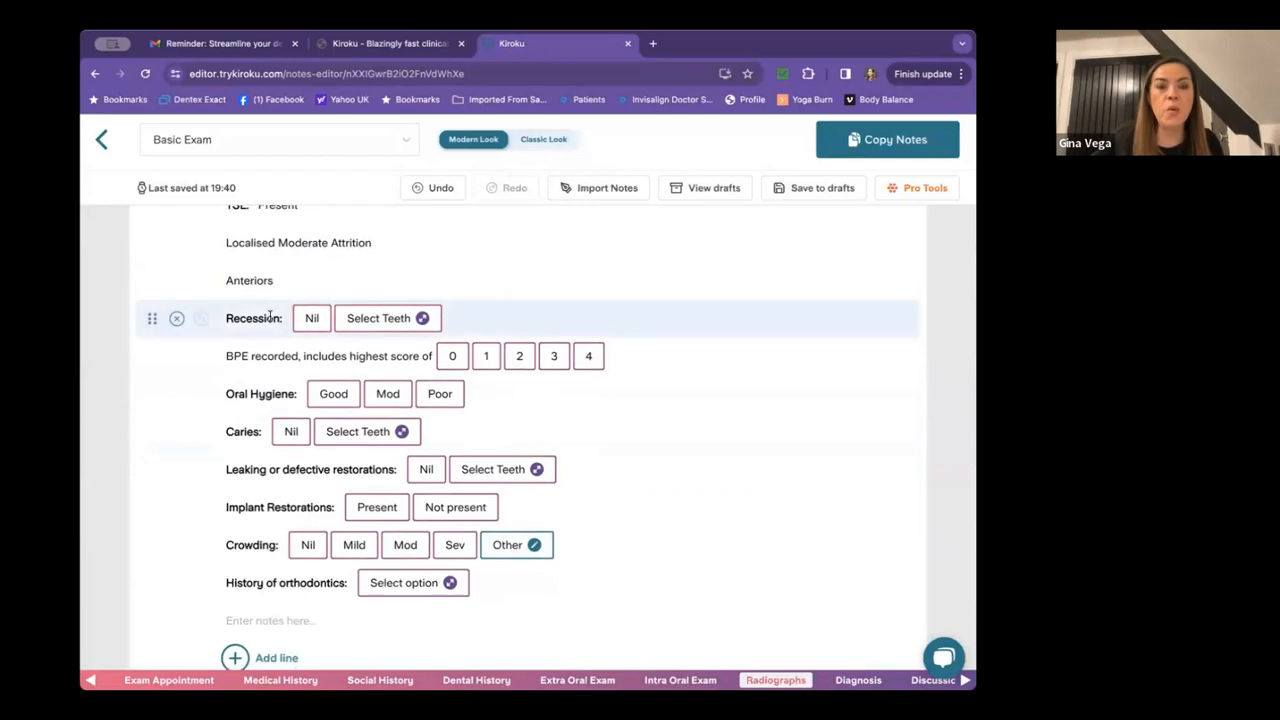
Record recession at UL3, highest BPE score 2, and oral hygiene Mod.
click(350, 319)
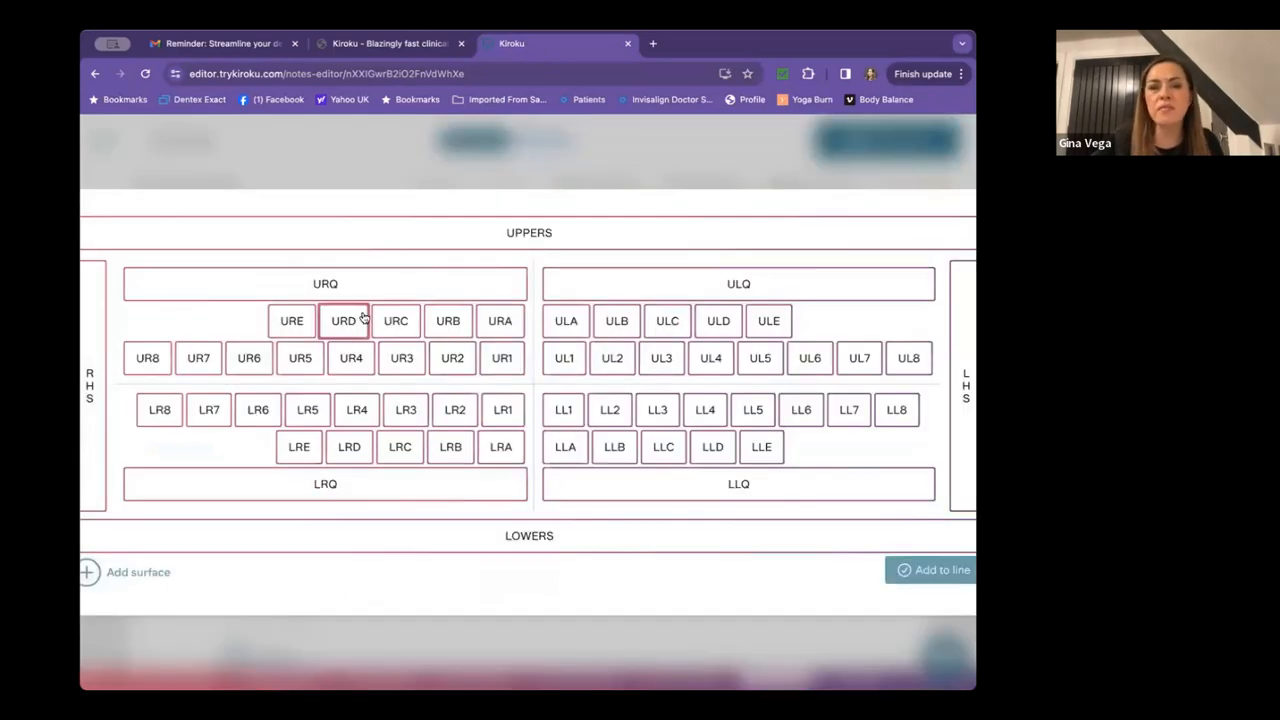
click(652, 356)
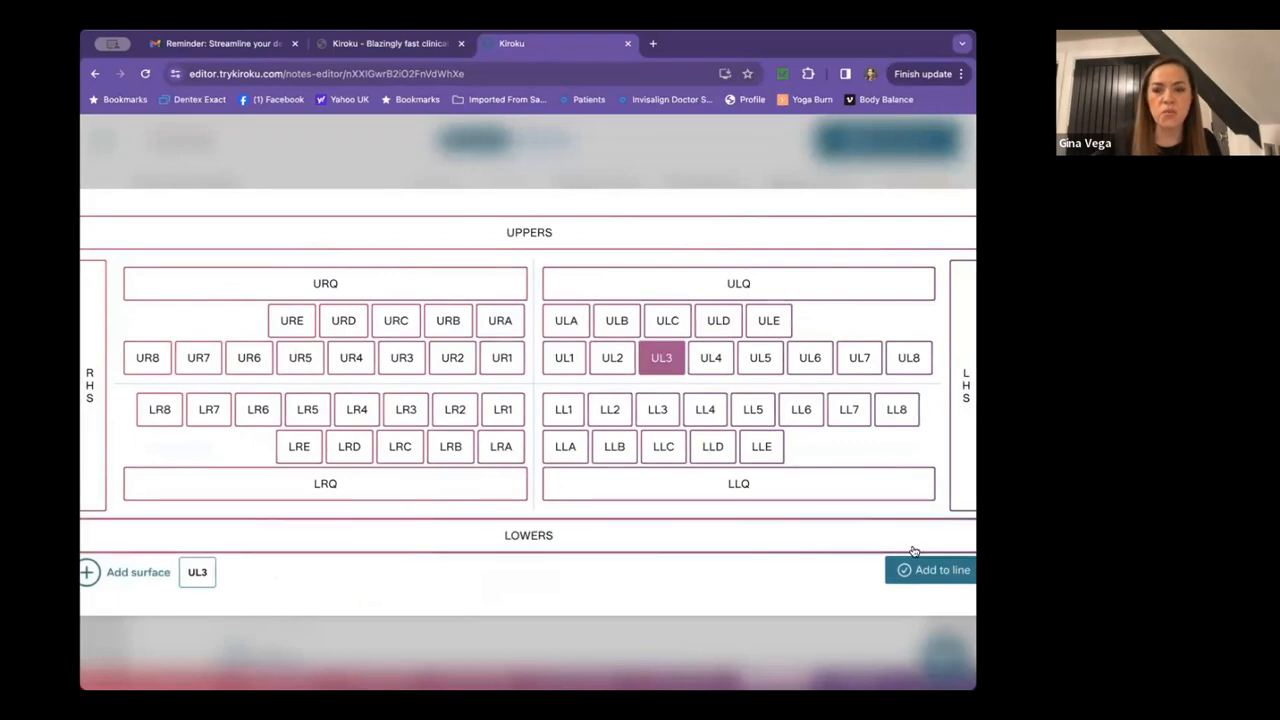
click(935, 570)
scroll(594, 451, down, 1)
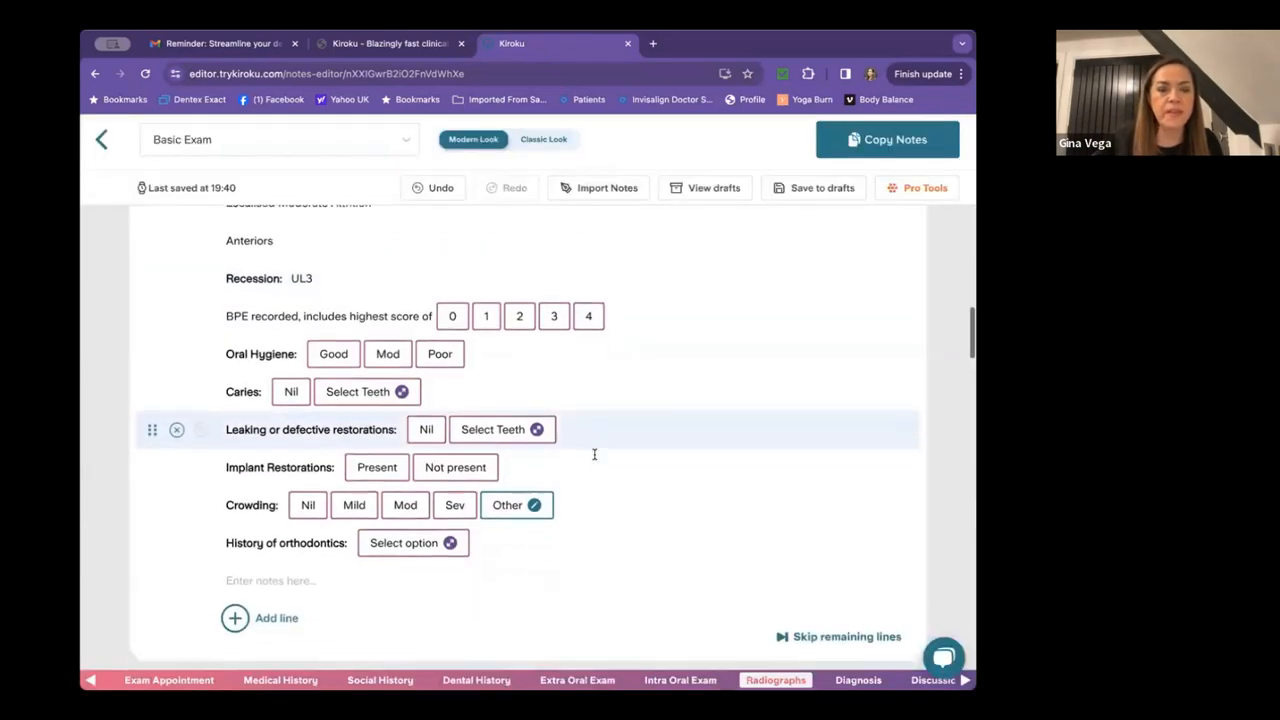
click(512, 310)
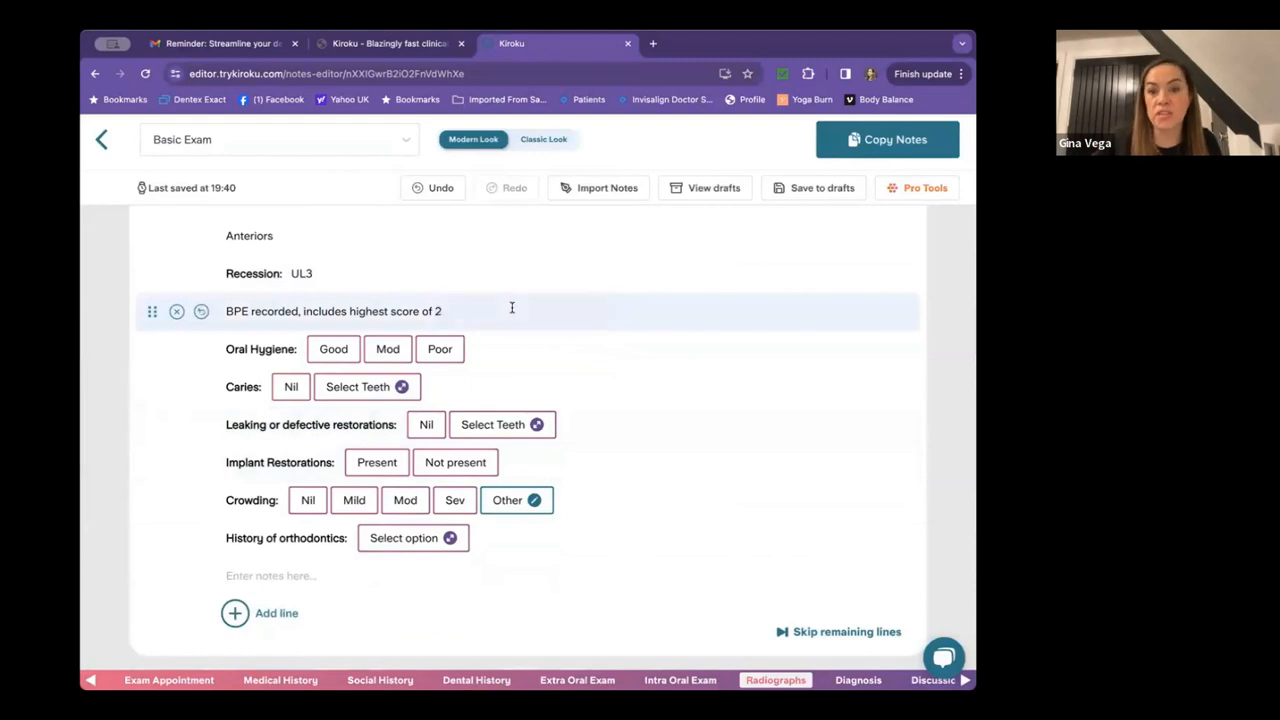
click(386, 348)
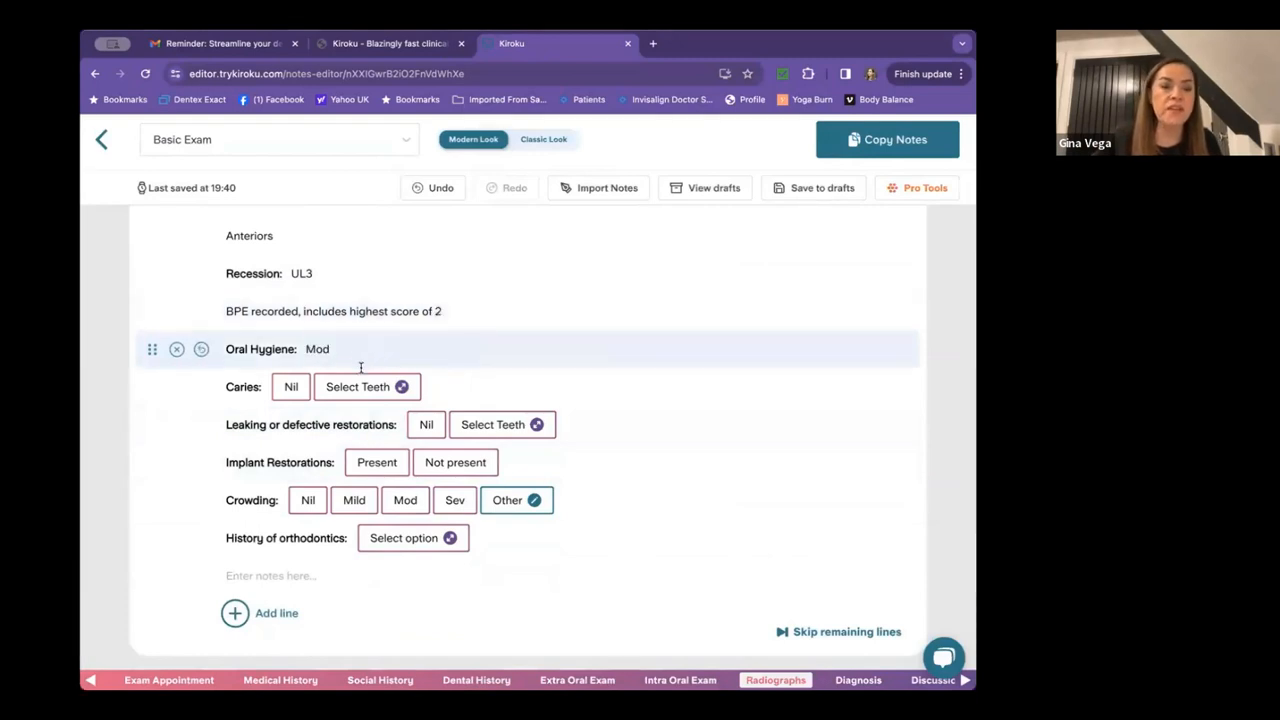
Record caries at UL6 and LR6 and a leaking restoration at UR6.
click(357, 385)
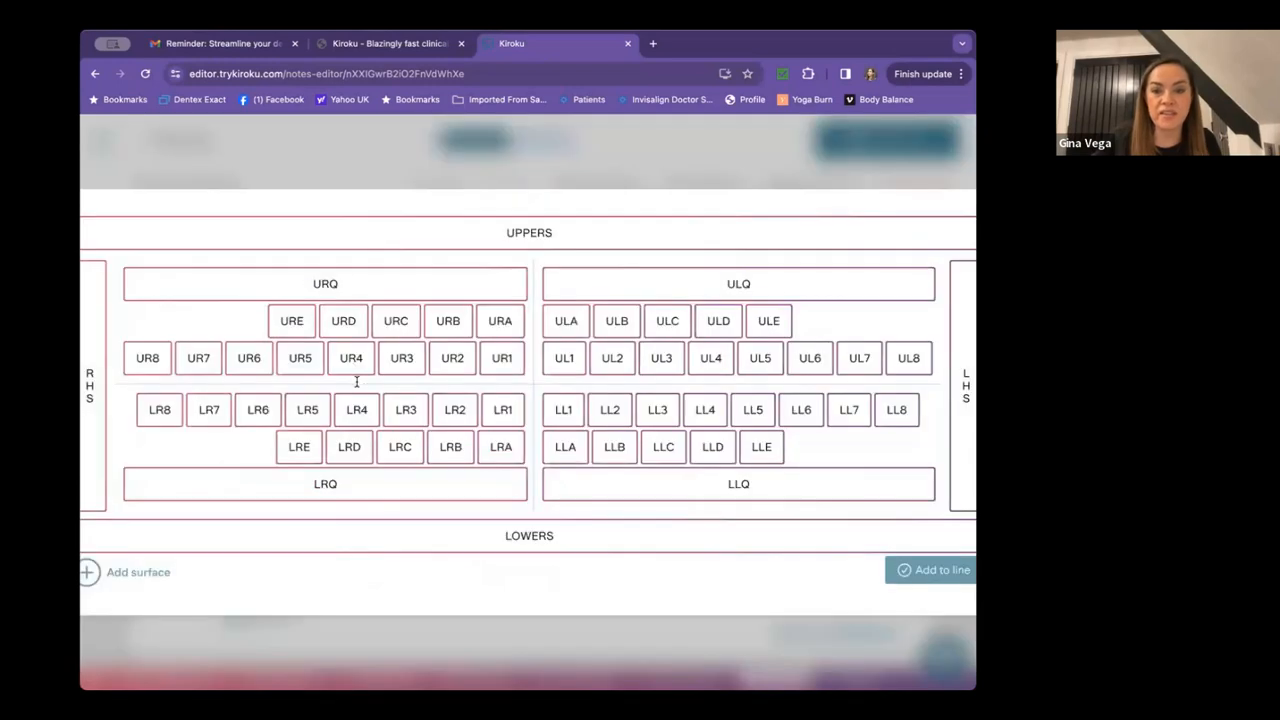
click(809, 358)
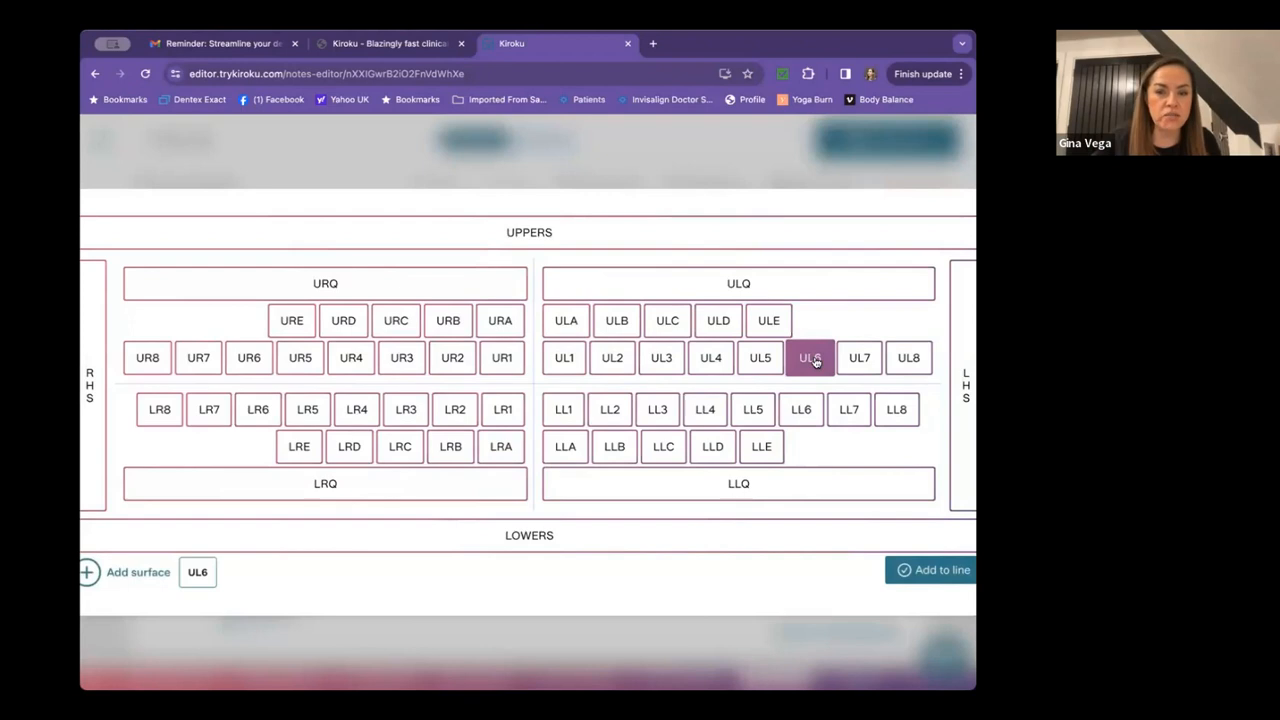
click(265, 412)
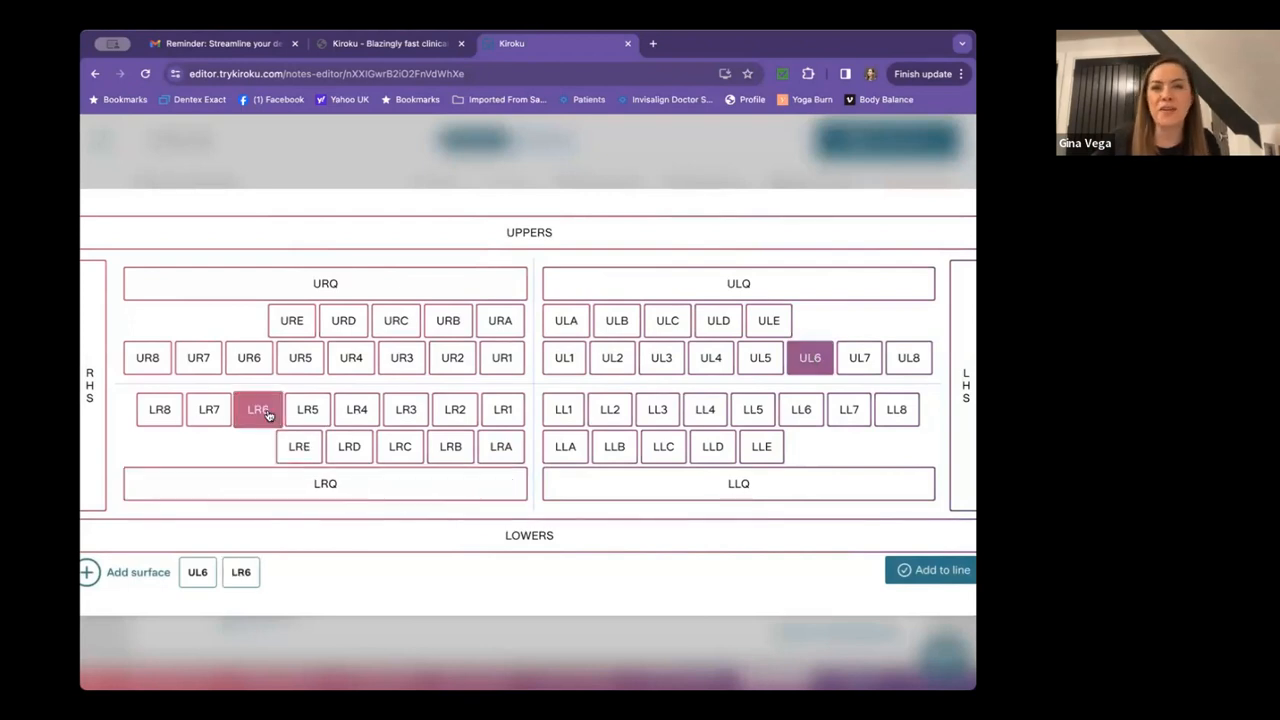
click(924, 572)
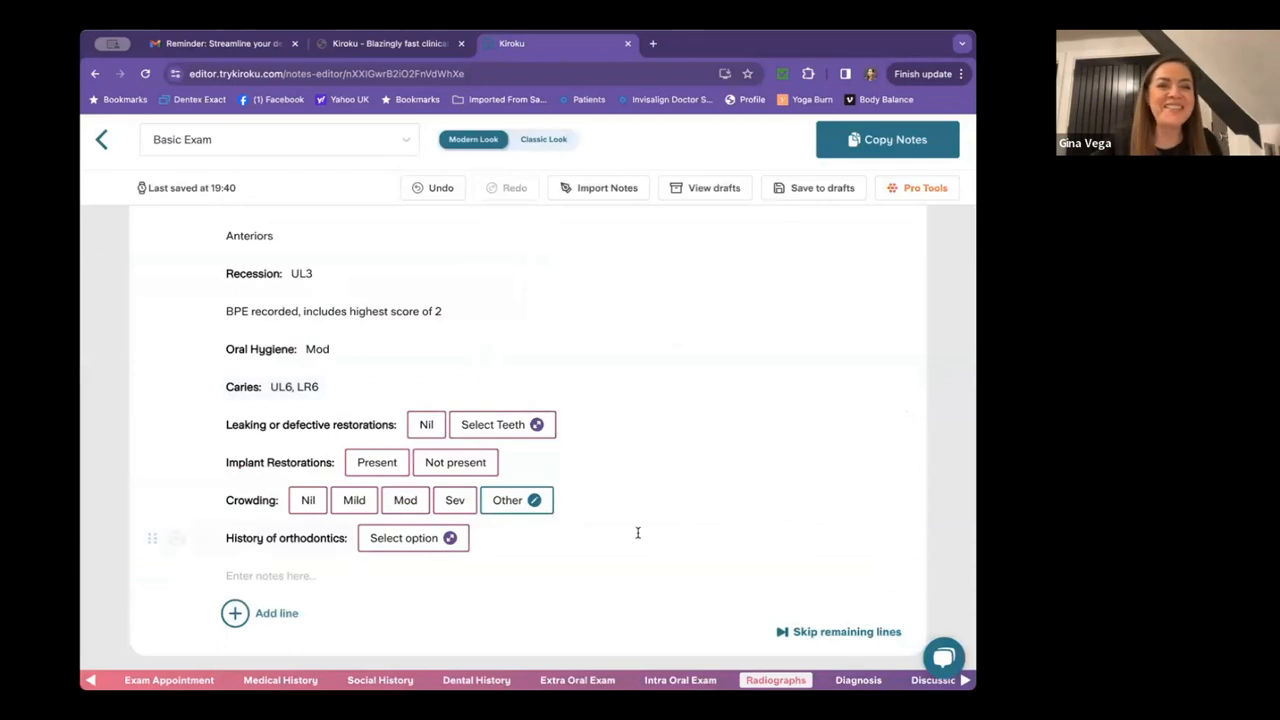
click(484, 425)
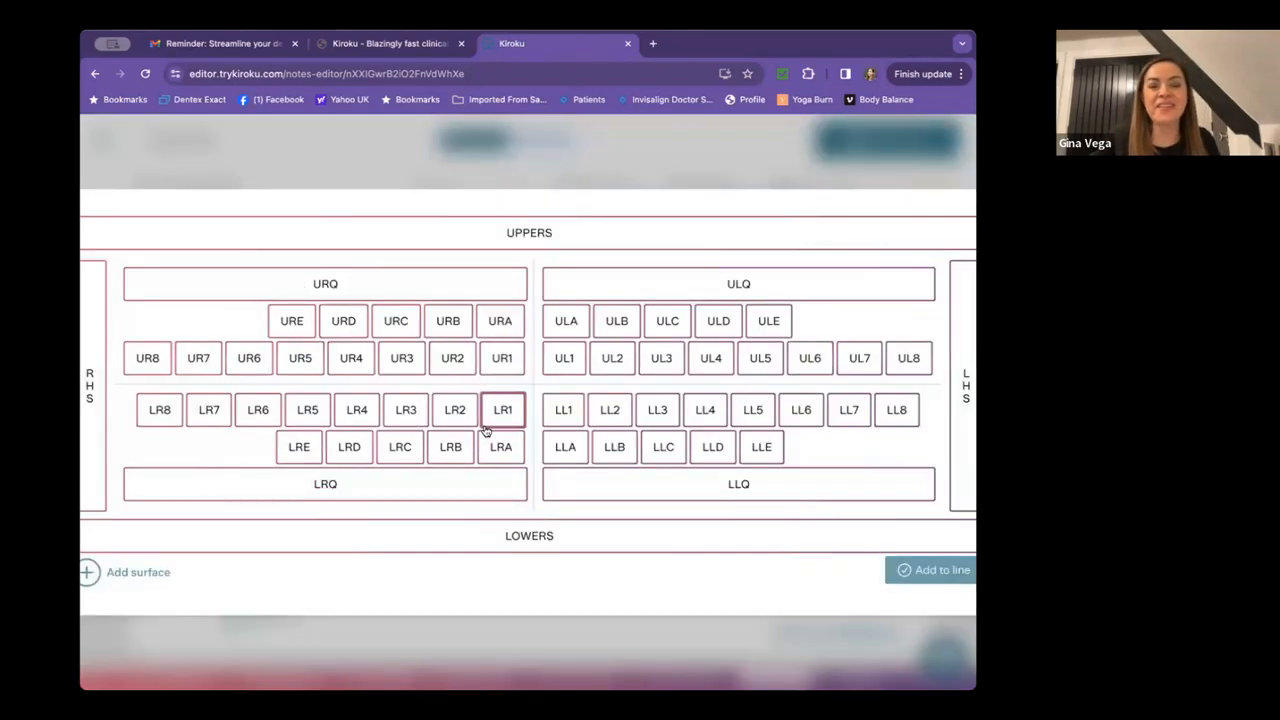
click(257, 358)
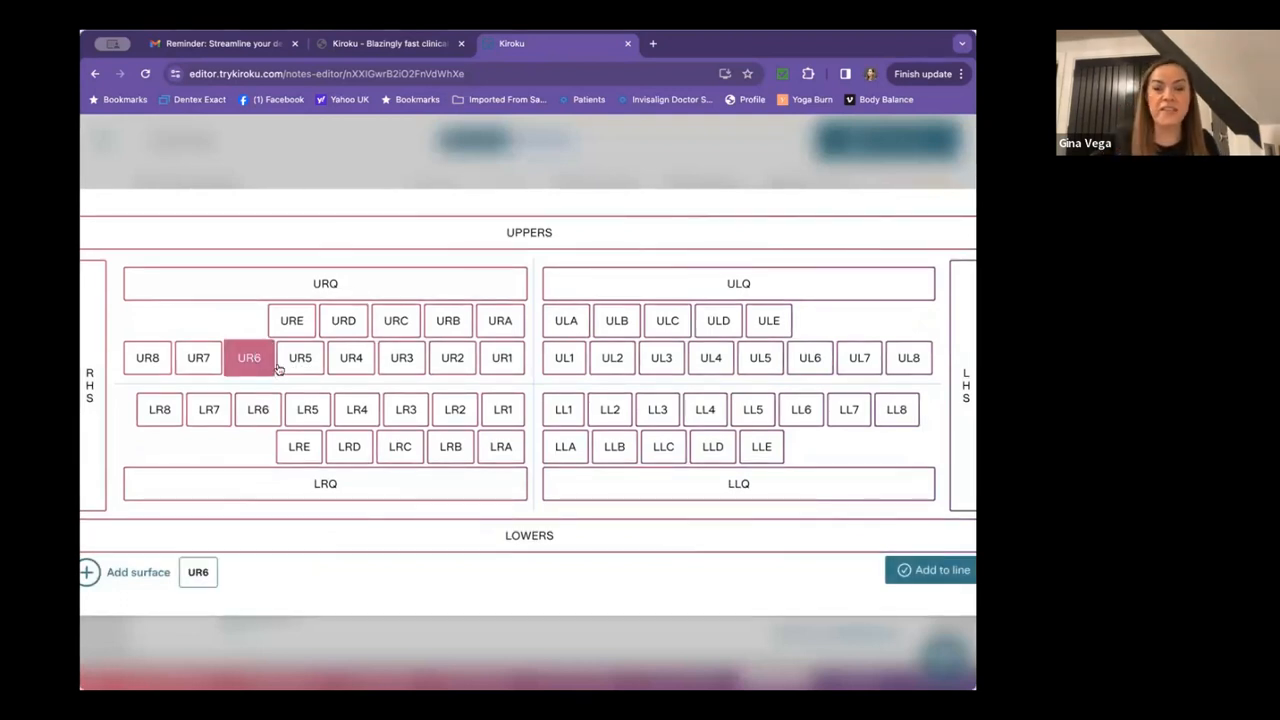
click(935, 570)
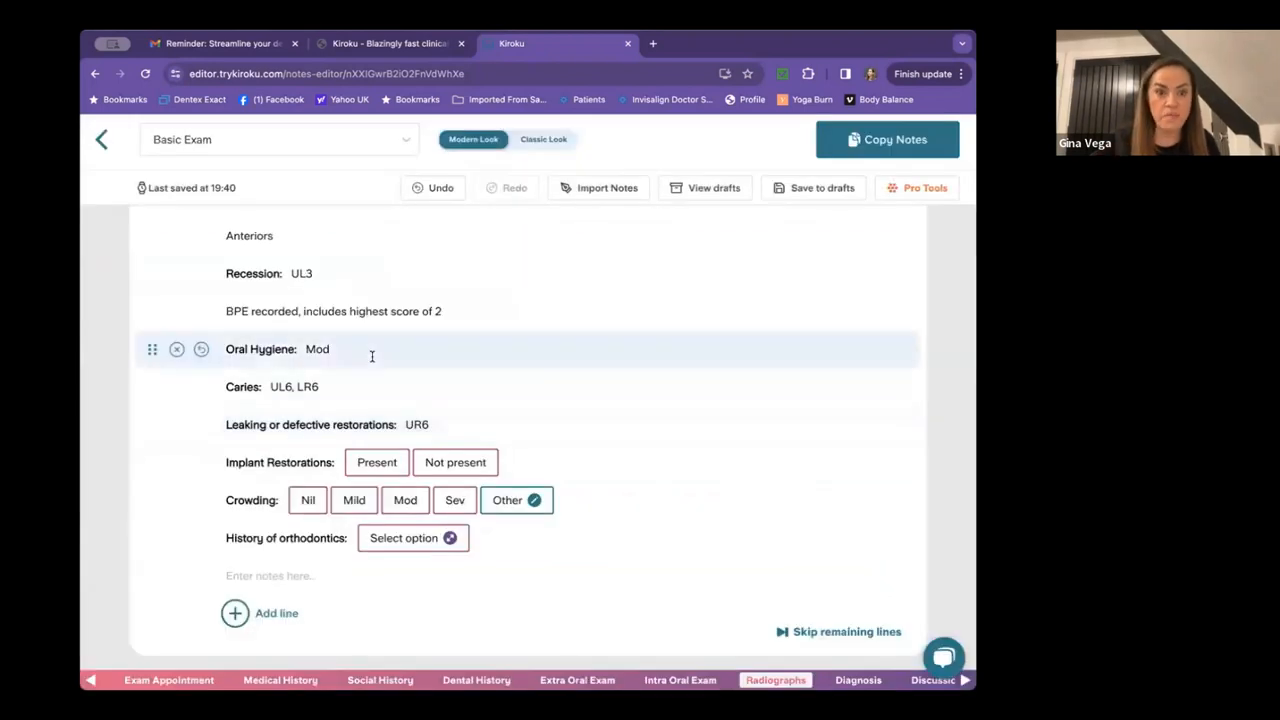
scroll(574, 409, down, 2)
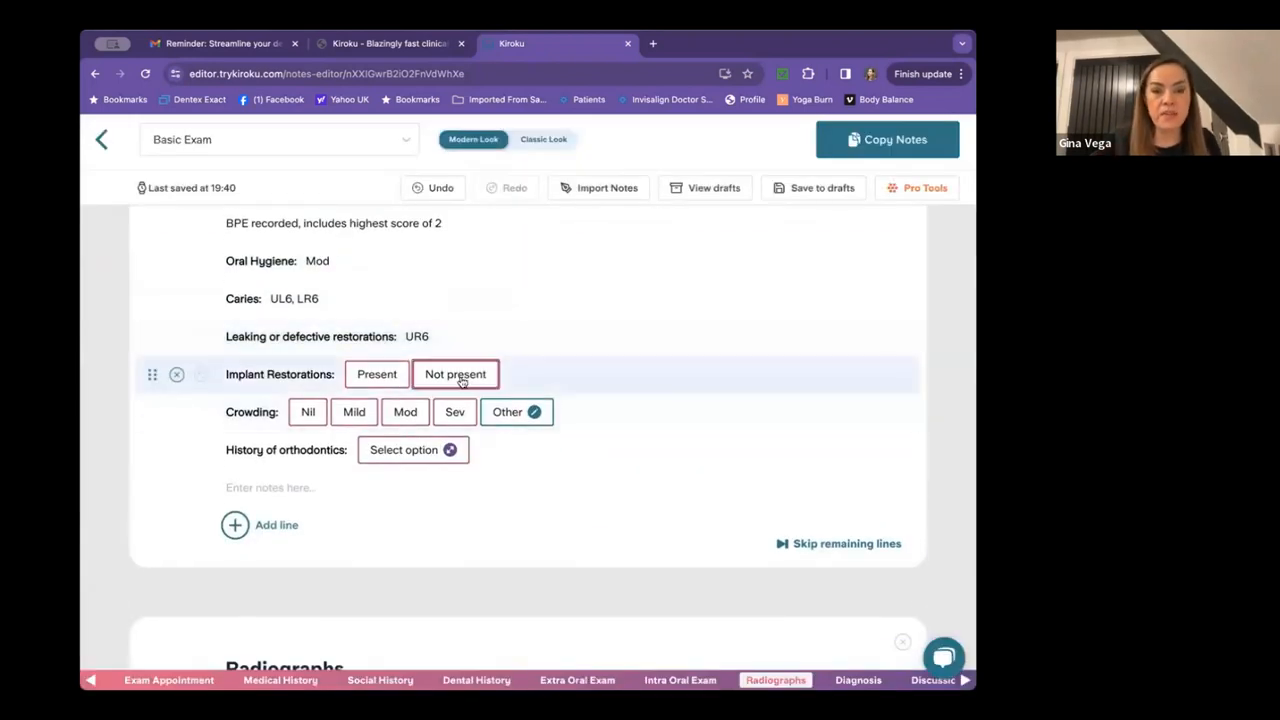
Record implants not present, mild upper and lower crowding, ortho declined, teenage fixed ortho history.
click(459, 378)
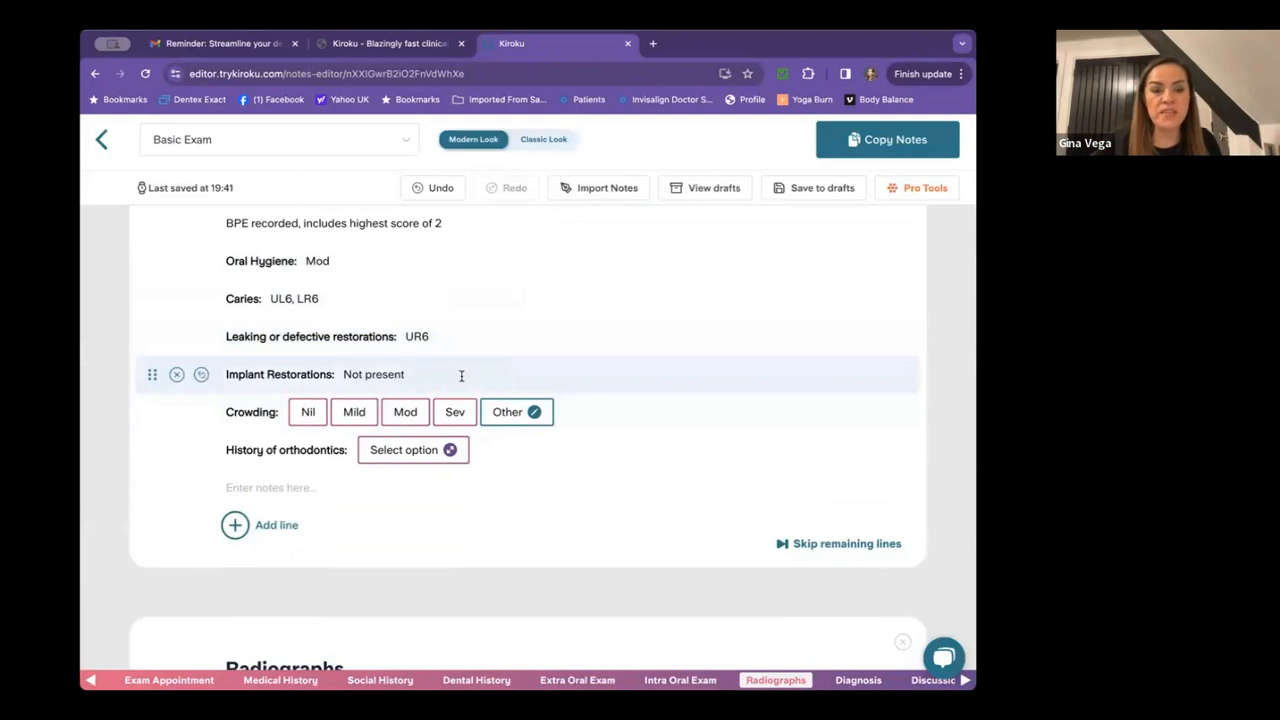
click(349, 411)
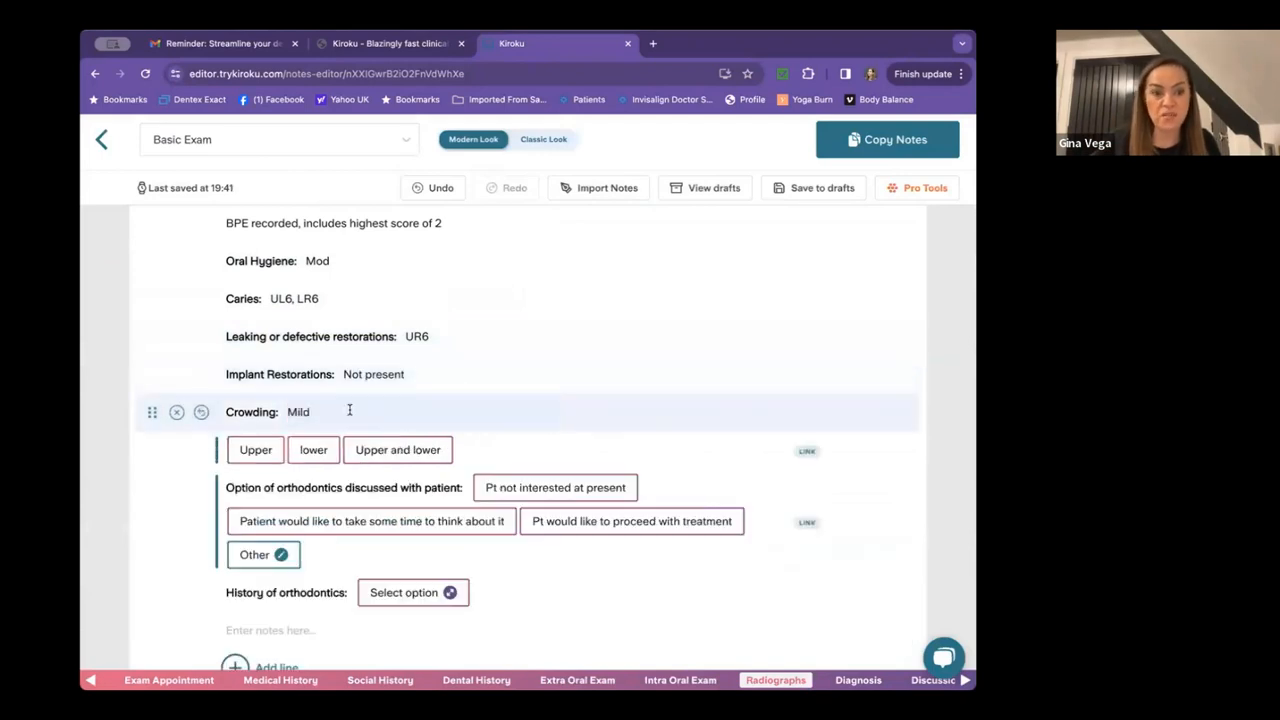
click(366, 450)
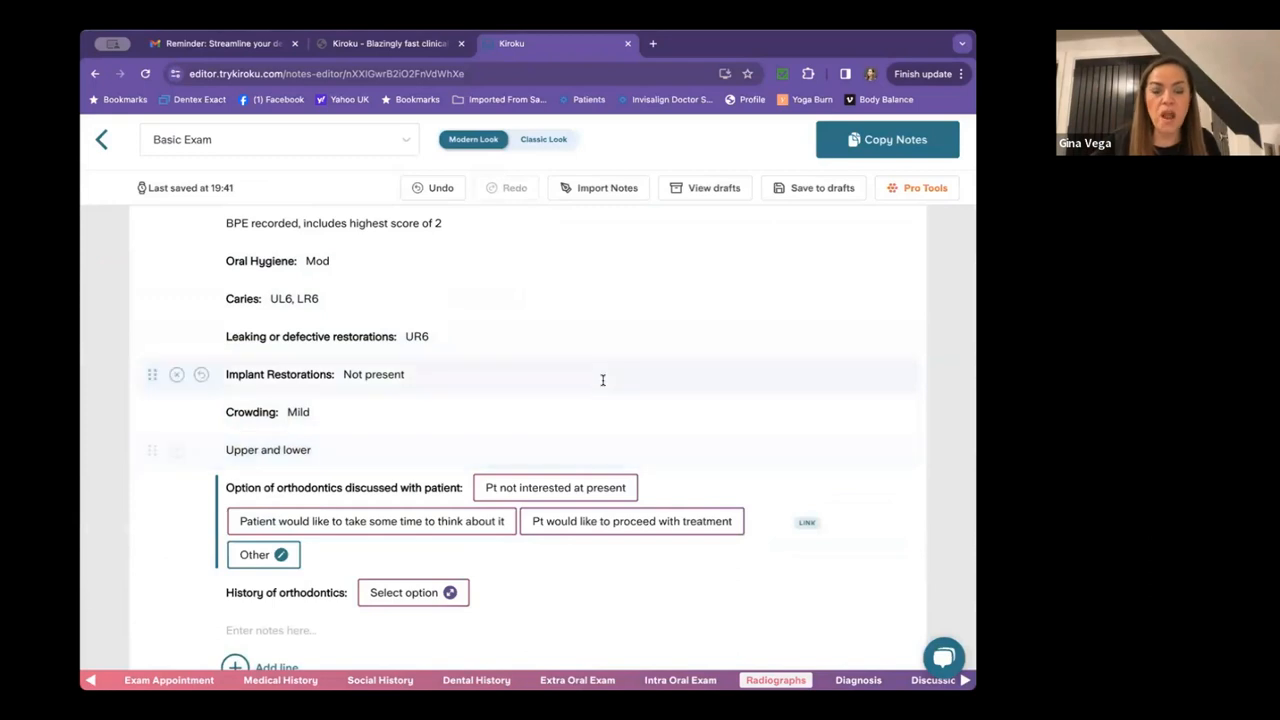
scroll(601, 378, down, 1)
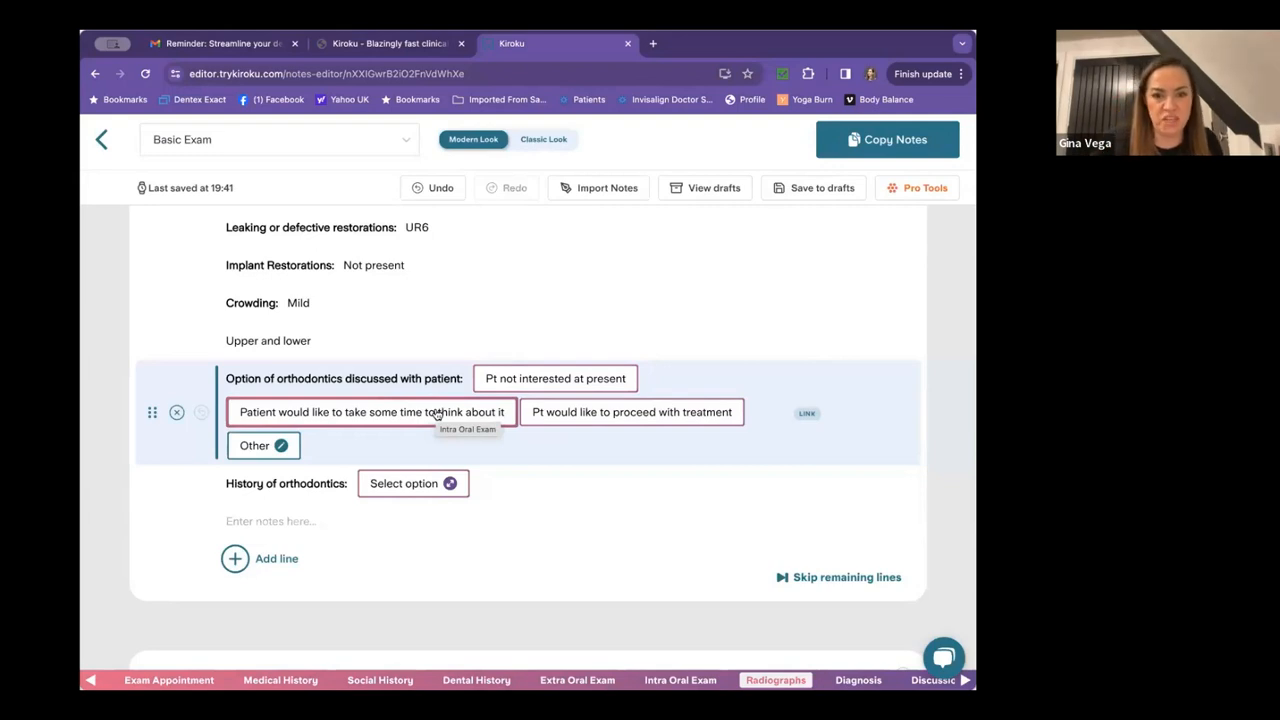
click(547, 378)
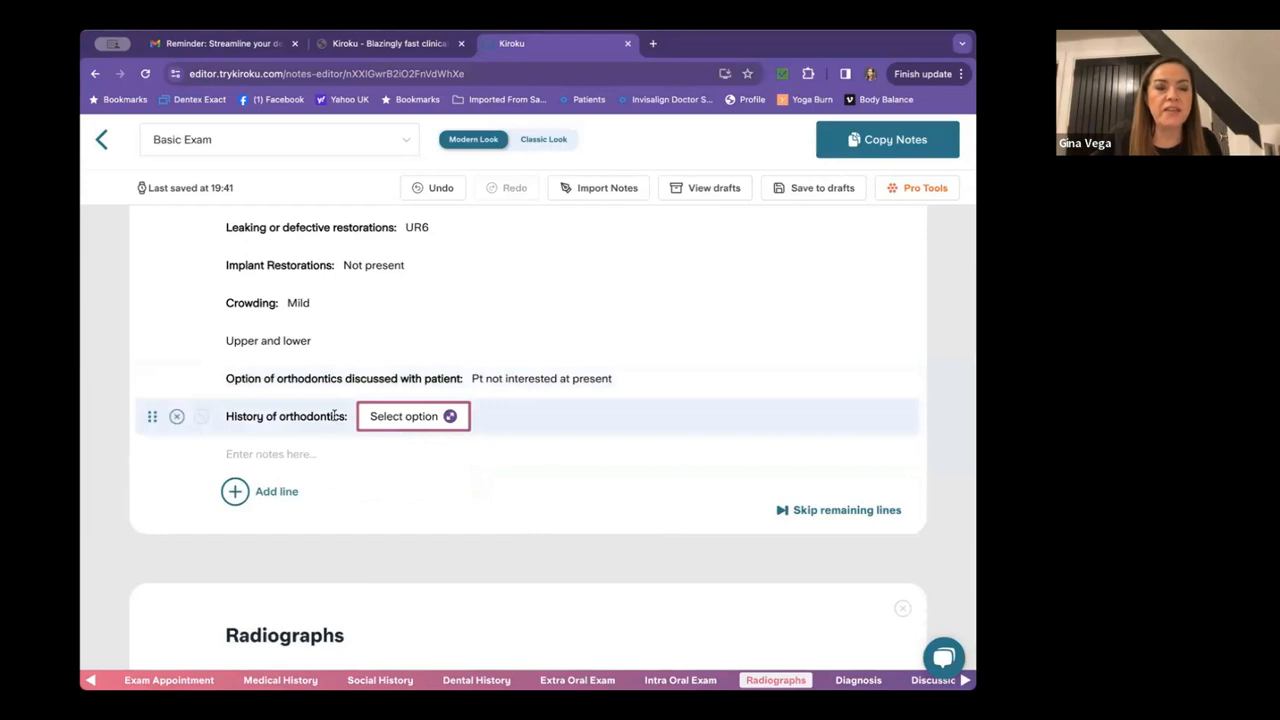
click(407, 417)
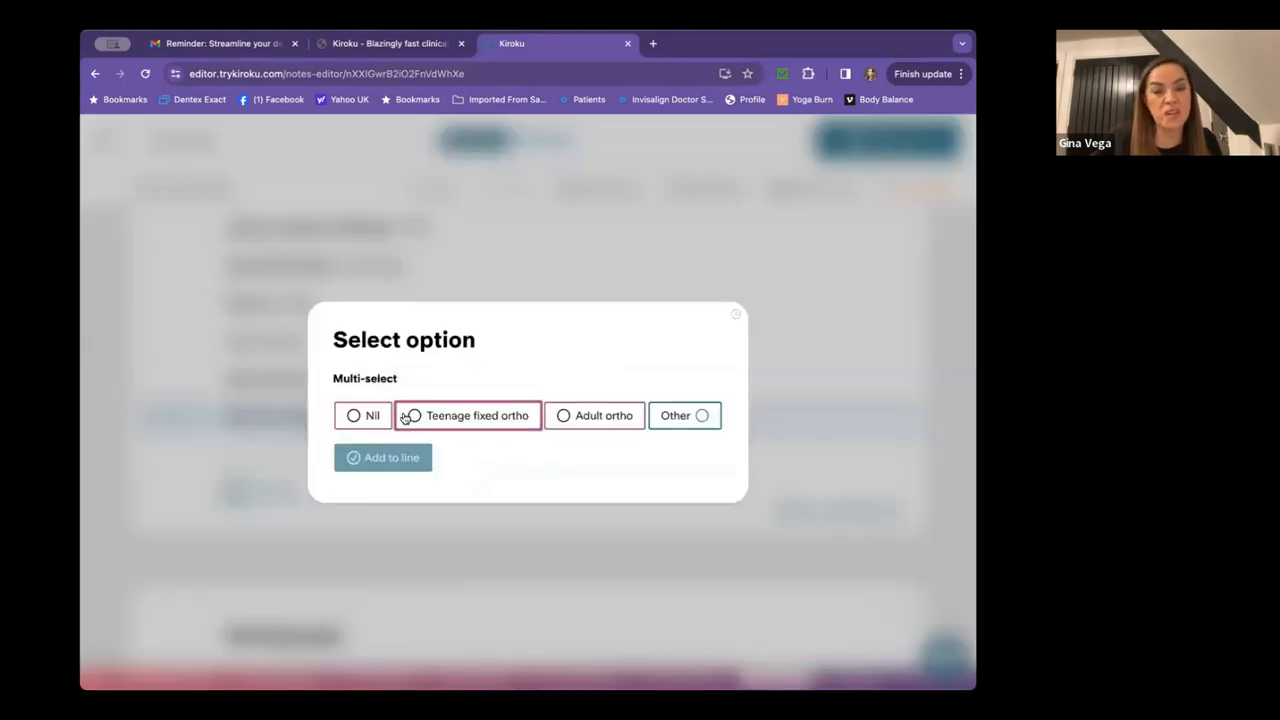
click(413, 418)
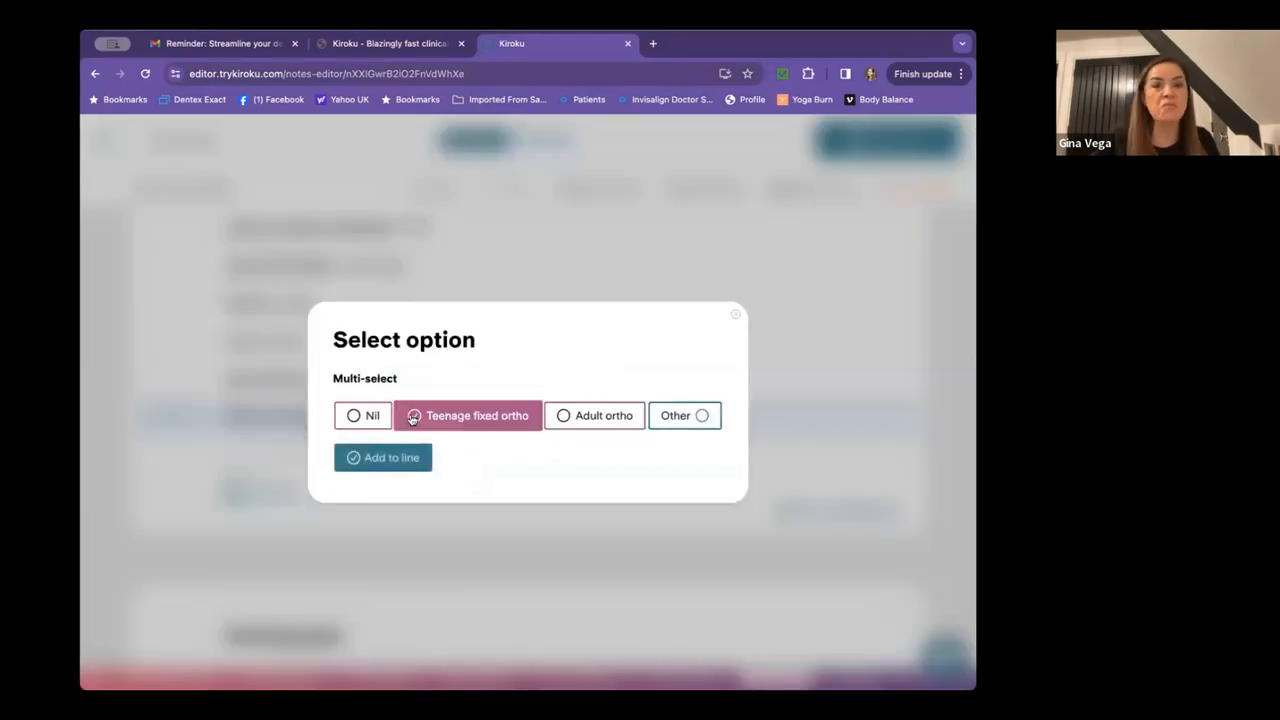
click(386, 457)
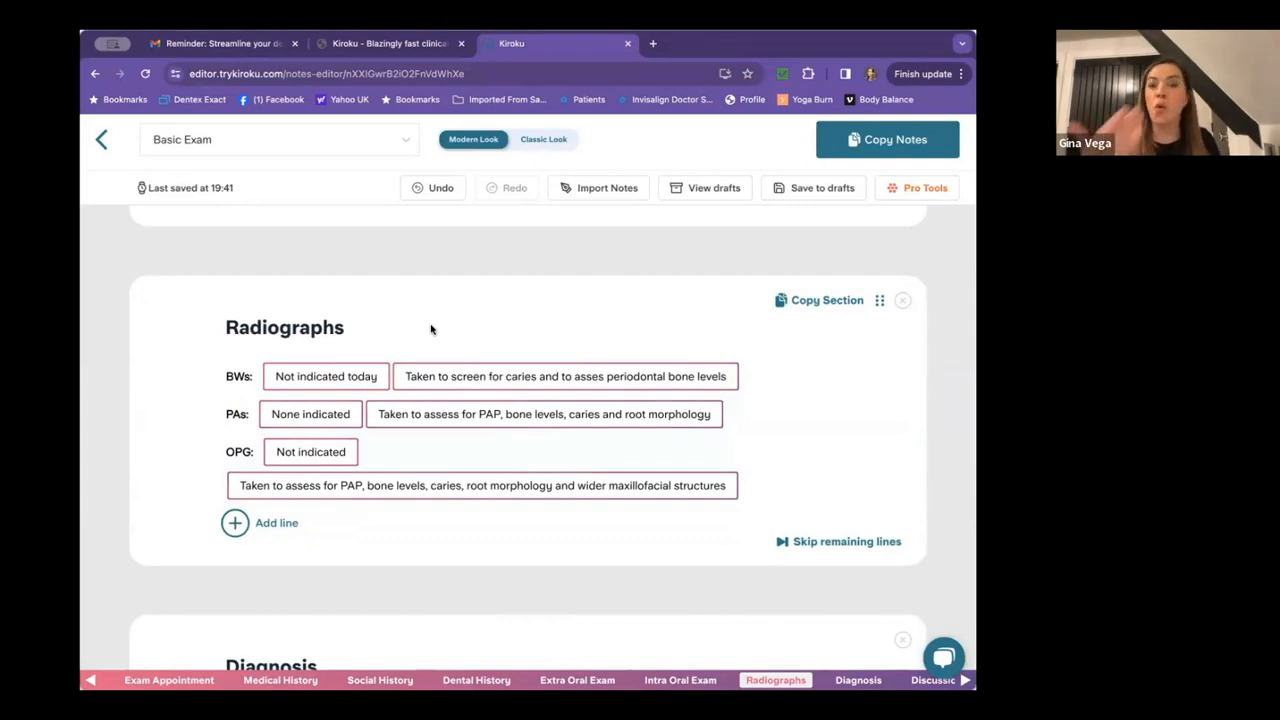
Record bitewings taken, grade A on both sides, with caries at UL6 and LR6.
click(451, 376)
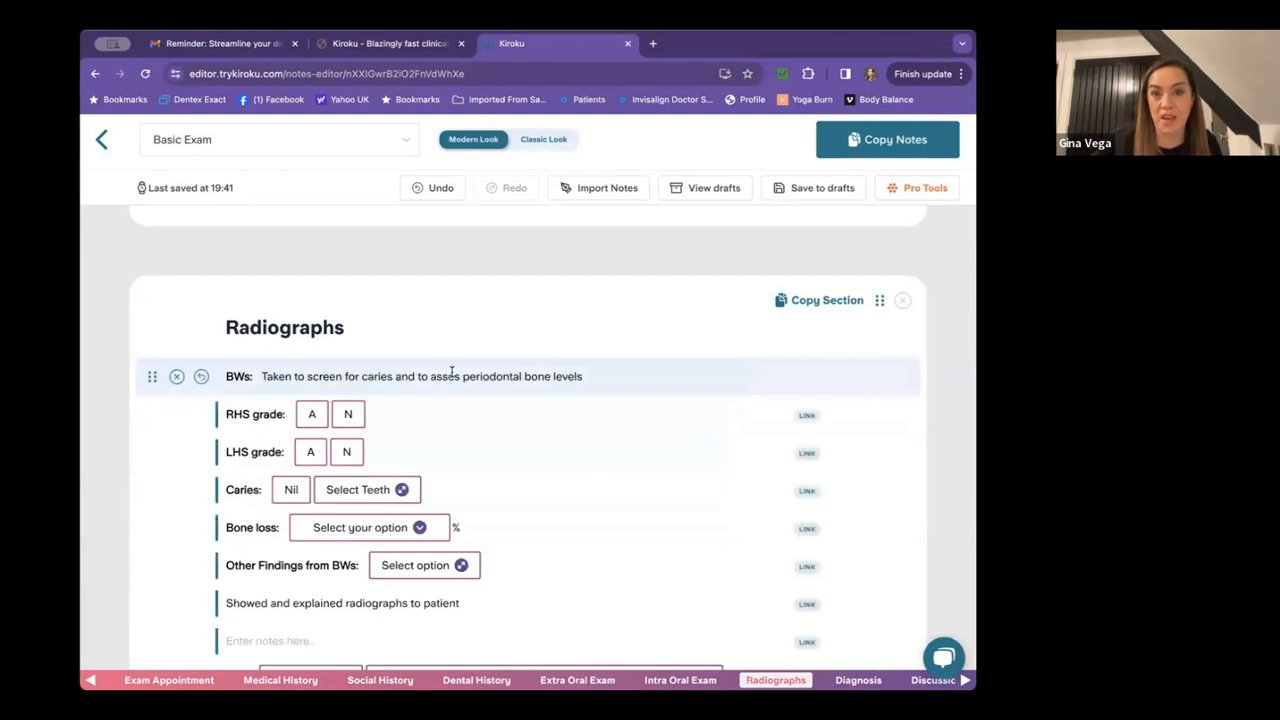
click(312, 414)
click(311, 453)
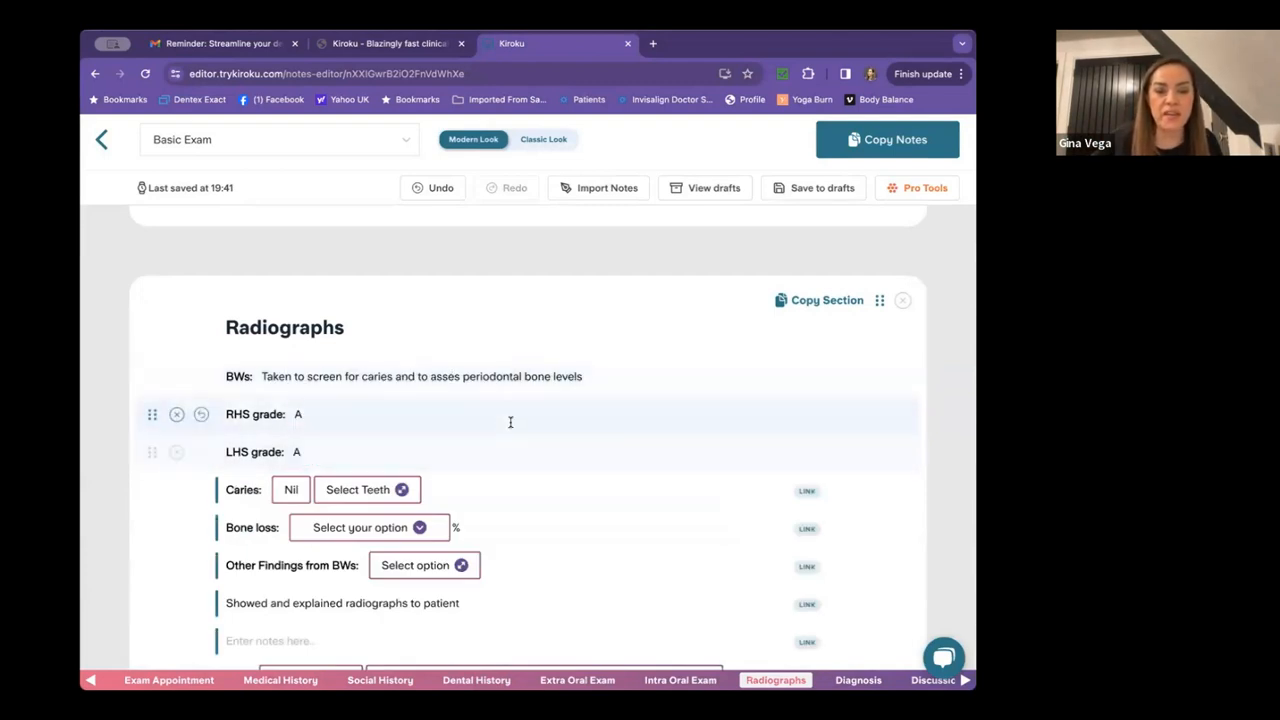
scroll(510, 422, down, 1)
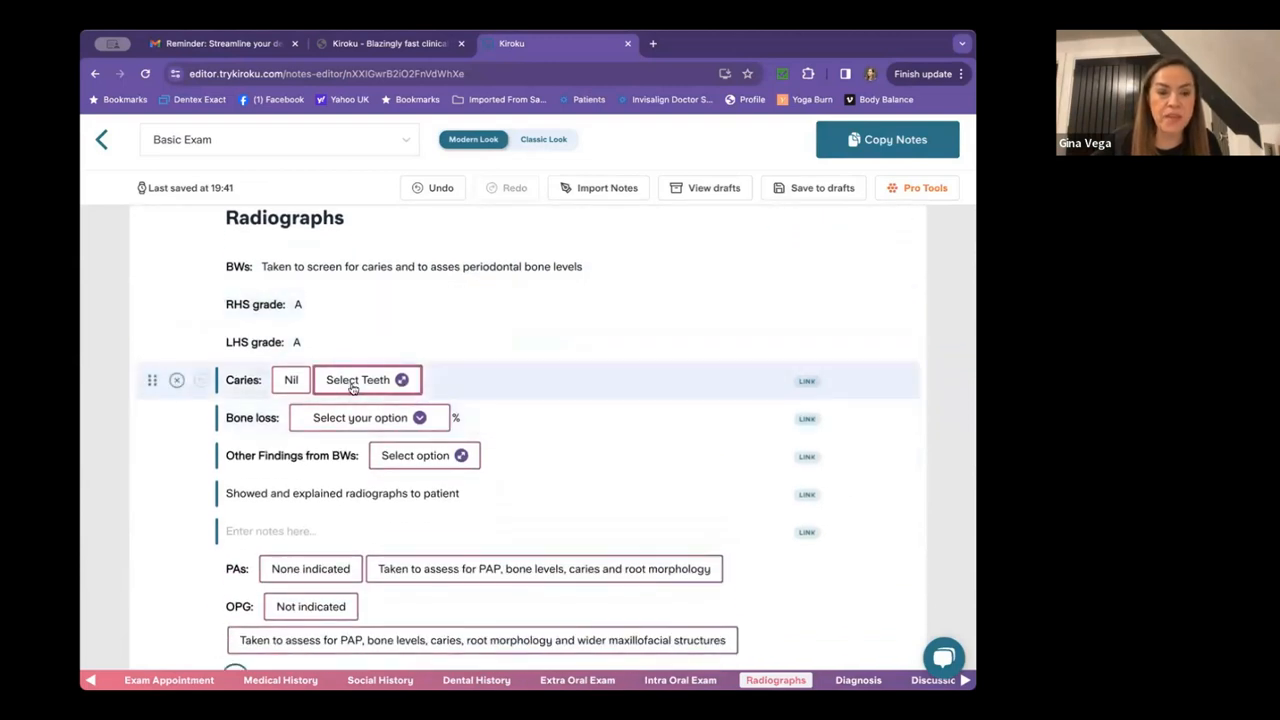
click(352, 381)
click(260, 409)
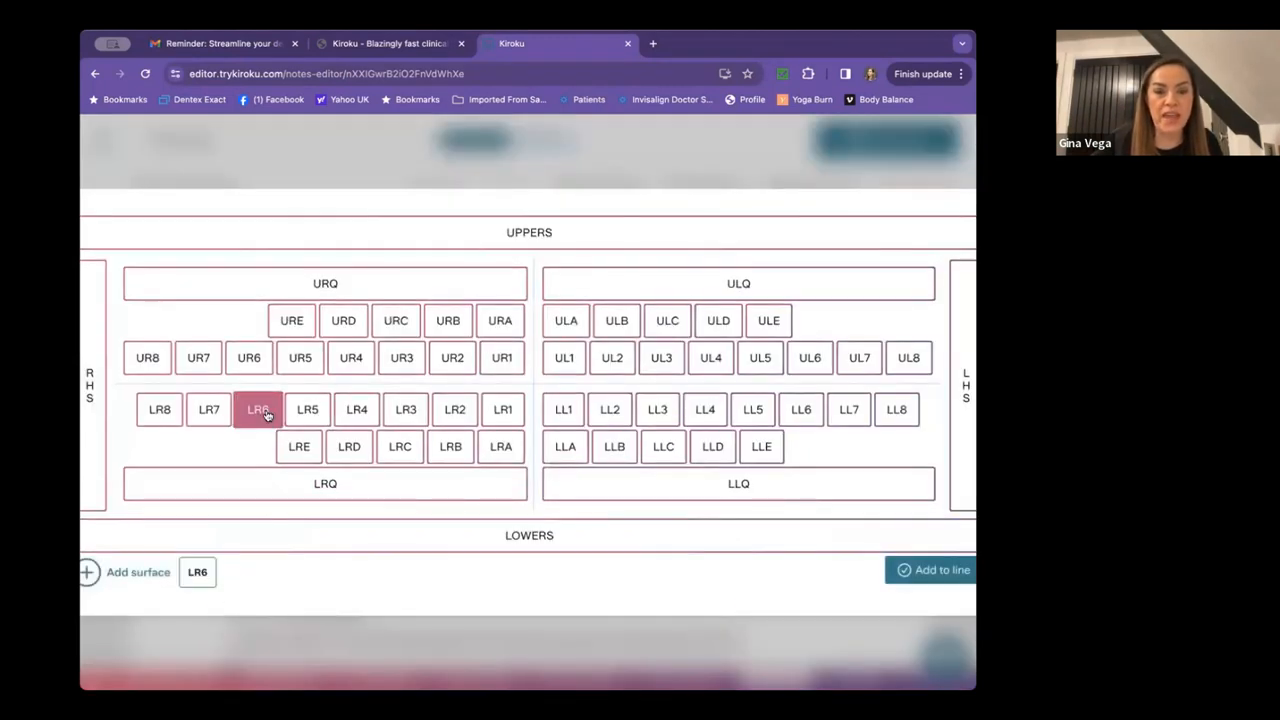
click(809, 357)
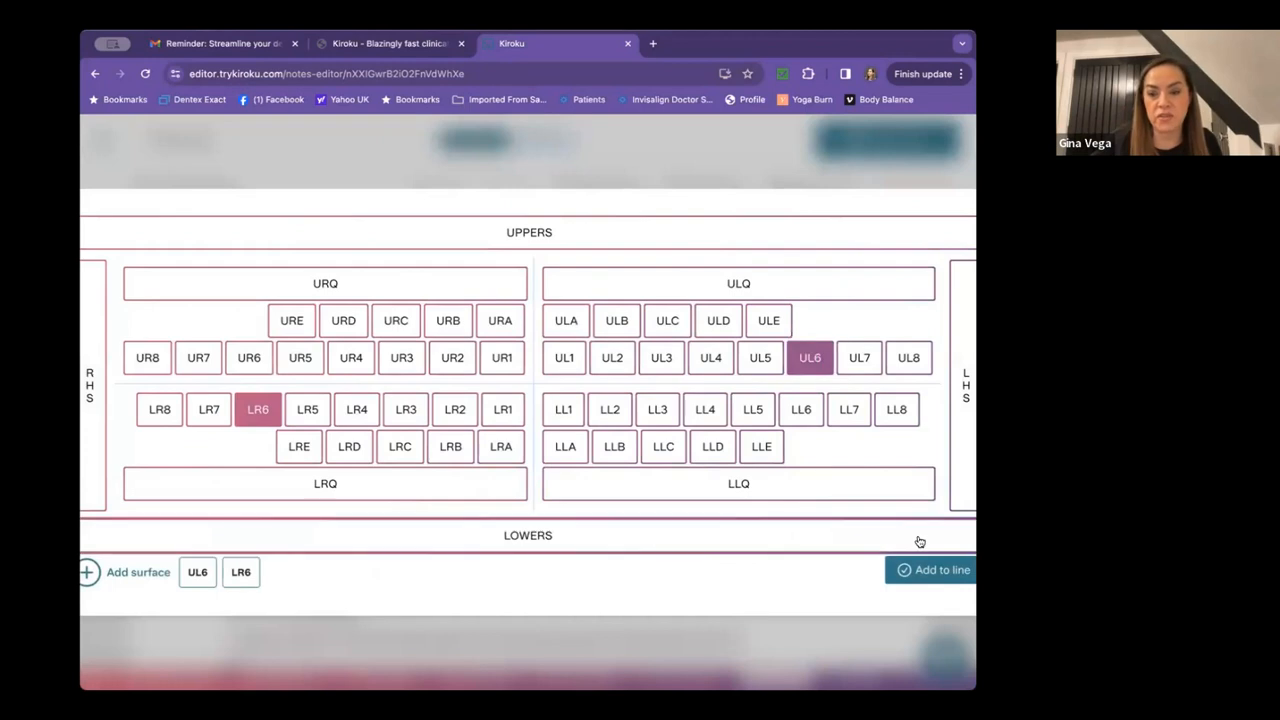
click(930, 571)
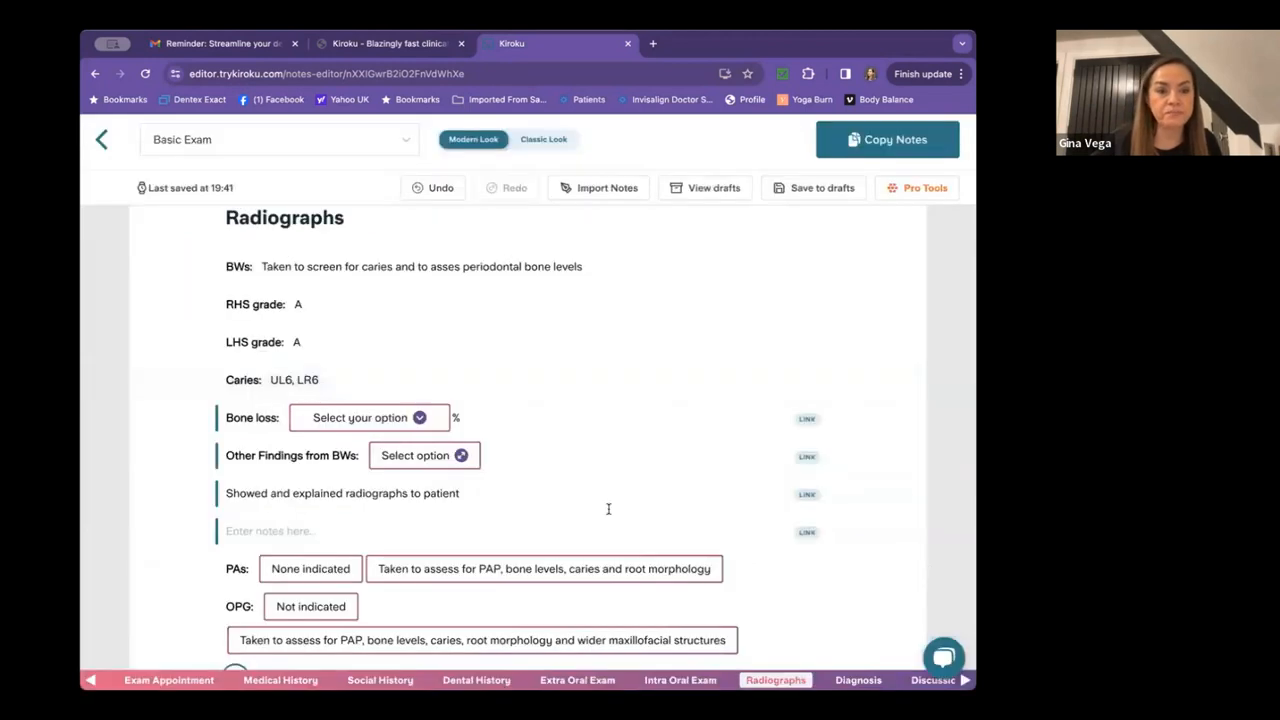
Record 10% bone loss, a deficient restoration, and PAs taken to assess PAP and bone levels.
click(365, 417)
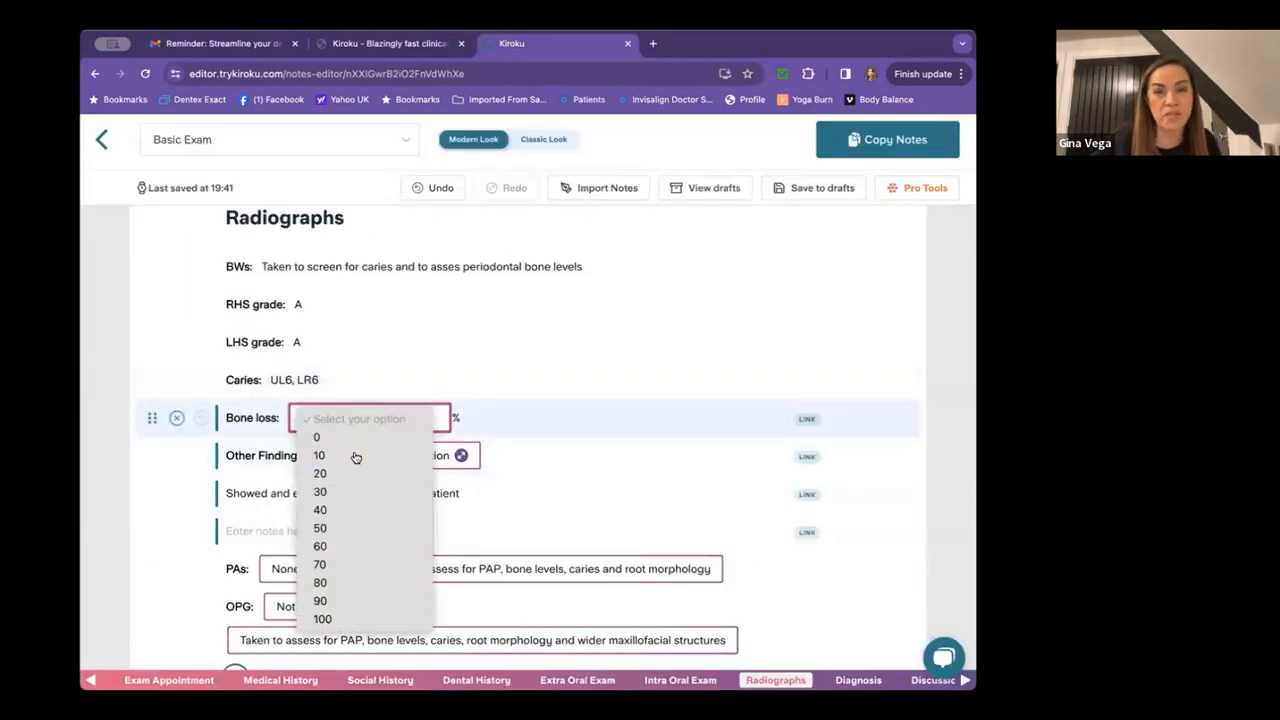
click(355, 455)
scroll(355, 453, down, 1)
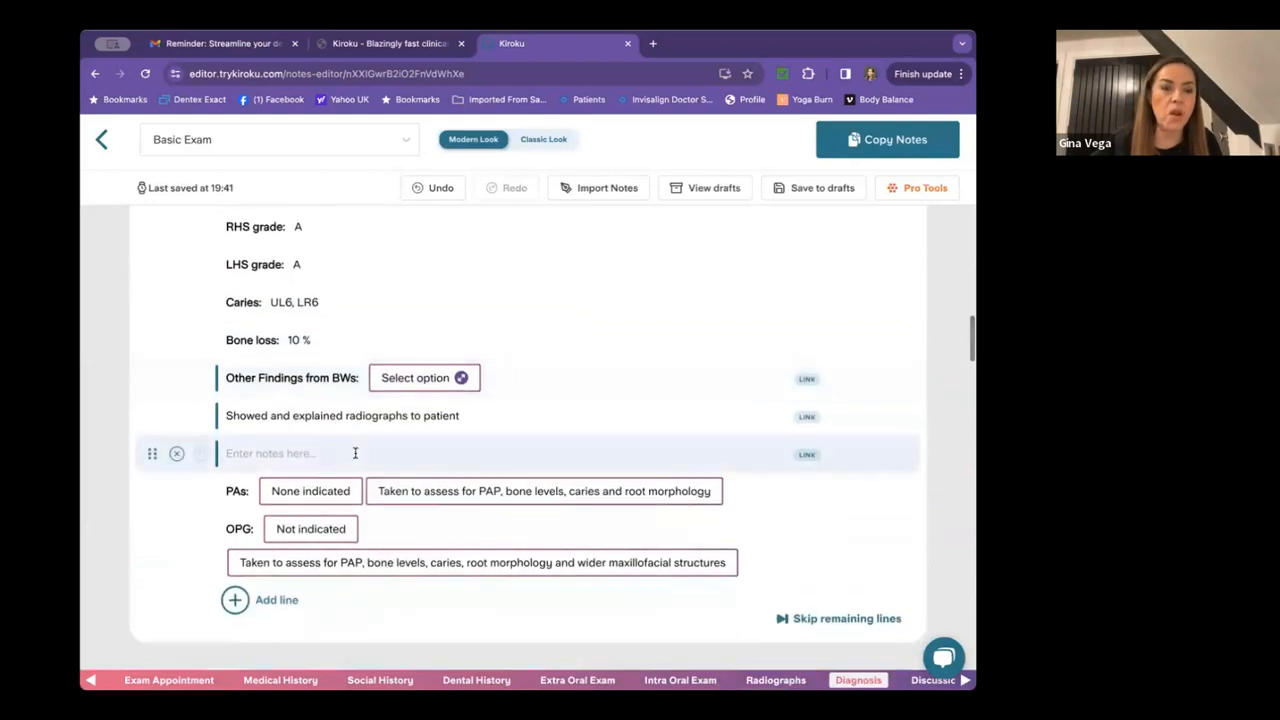
click(417, 385)
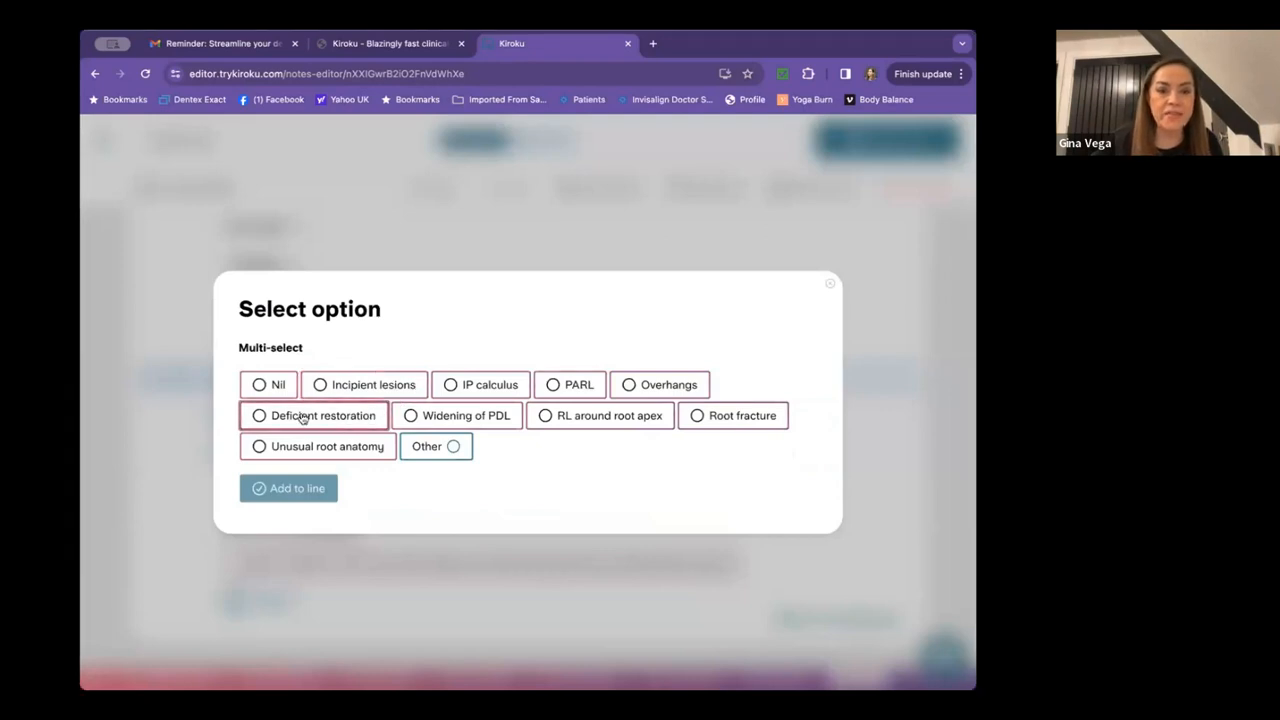
click(263, 417)
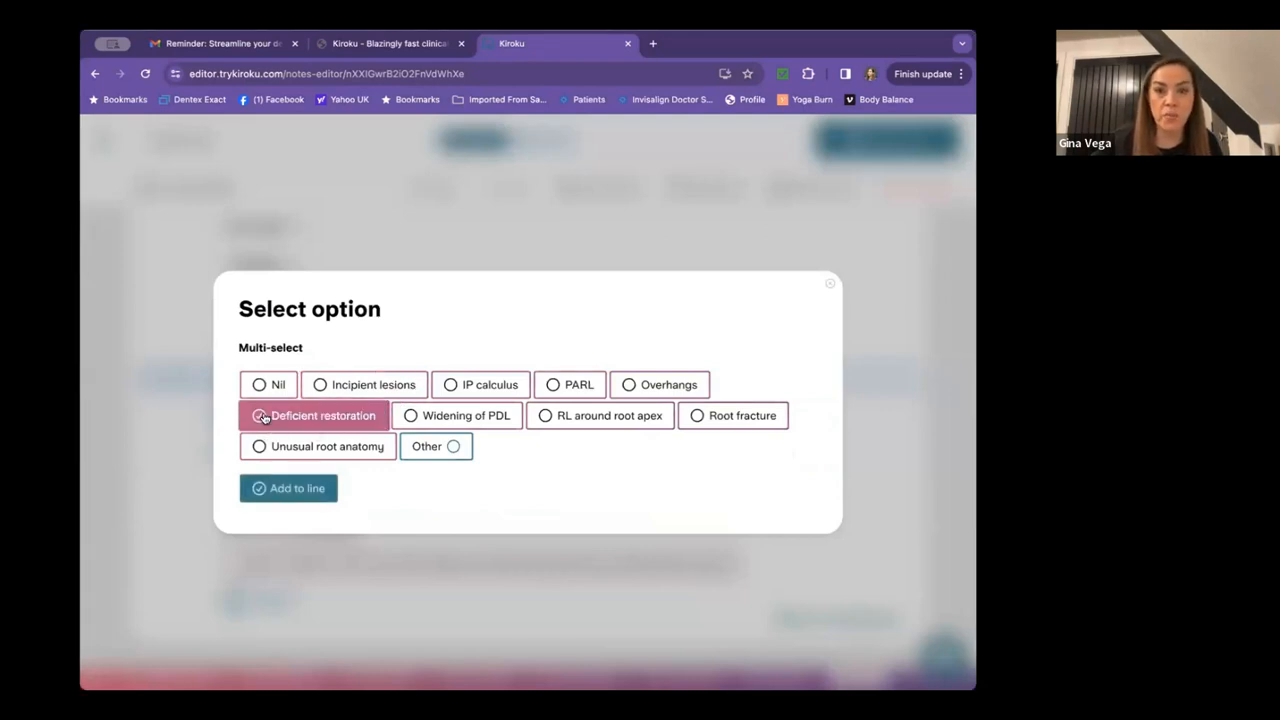
click(300, 492)
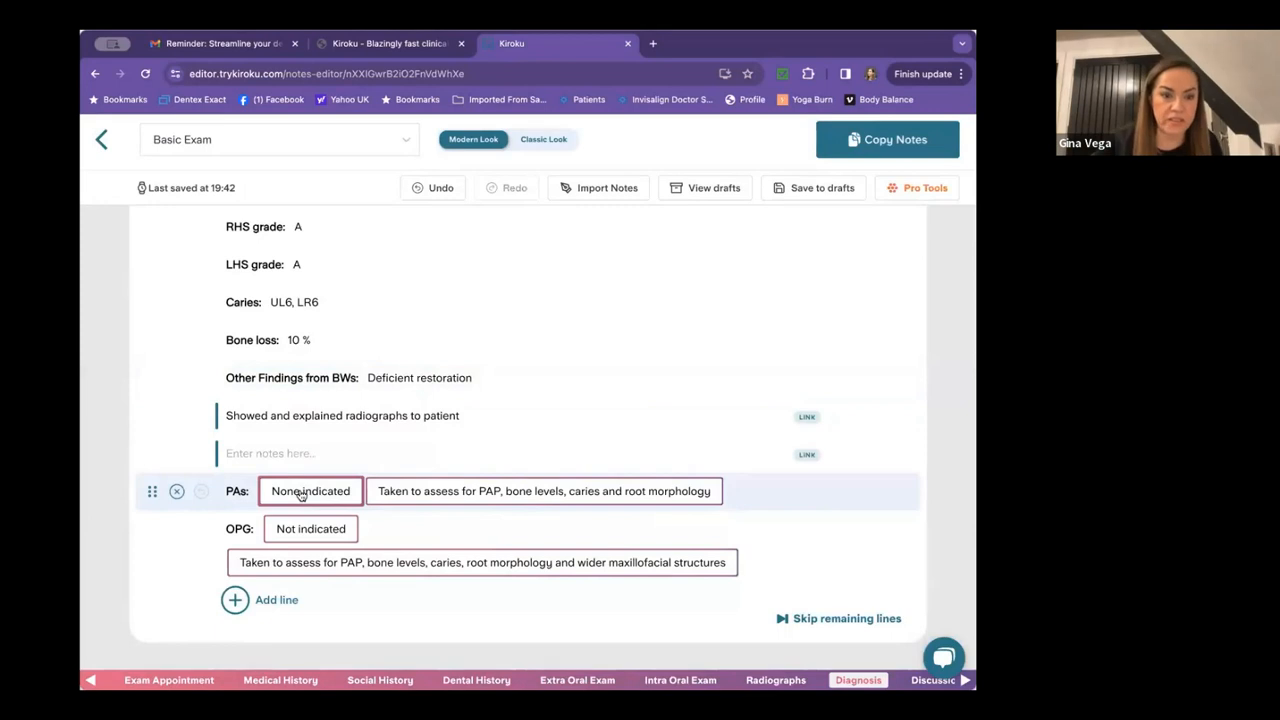
scroll(300, 493, down, 1)
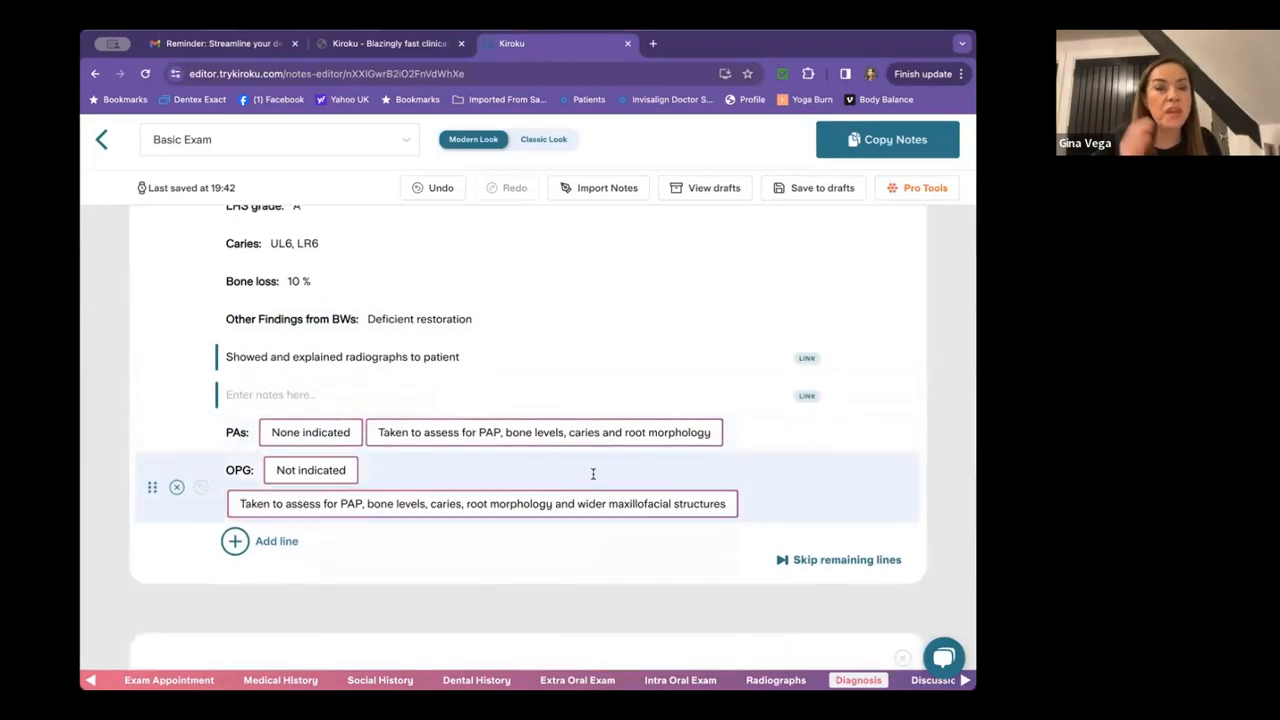
click(551, 432)
Record one periapical radiograph of LR6 and grade it A.
scroll(555, 437, down, 2)
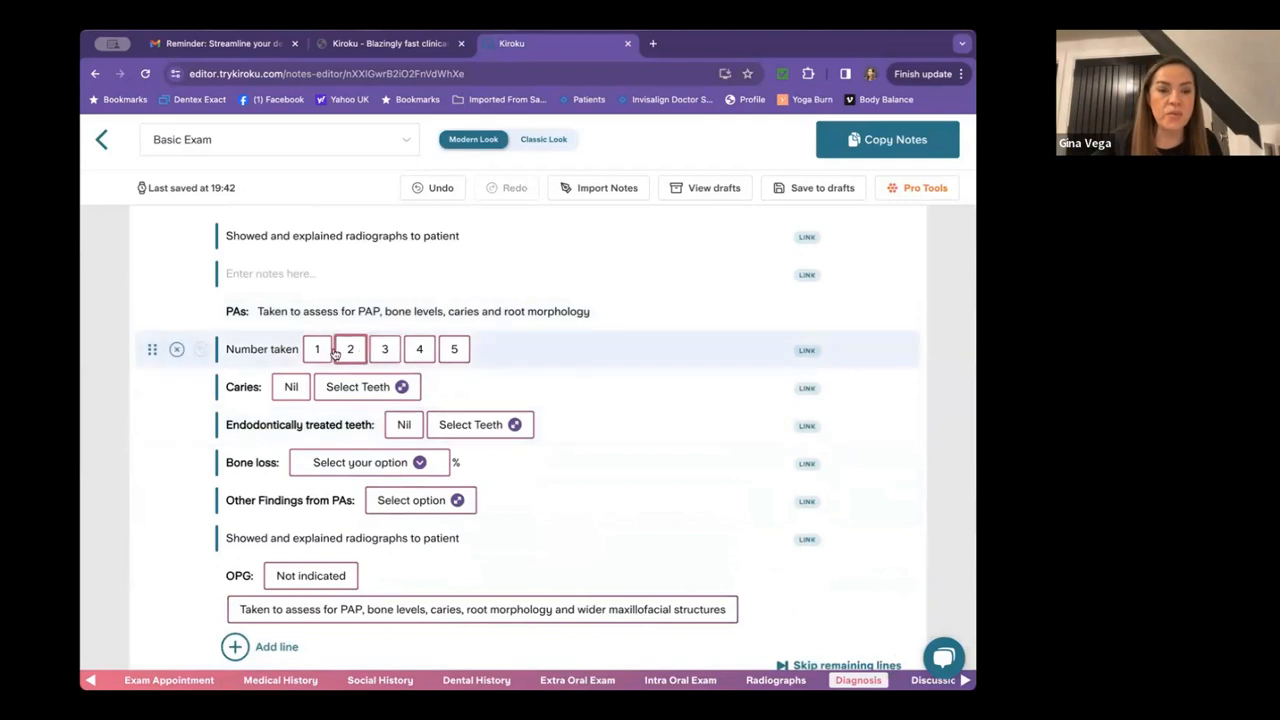
click(317, 349)
scroll(320, 354, down, 1)
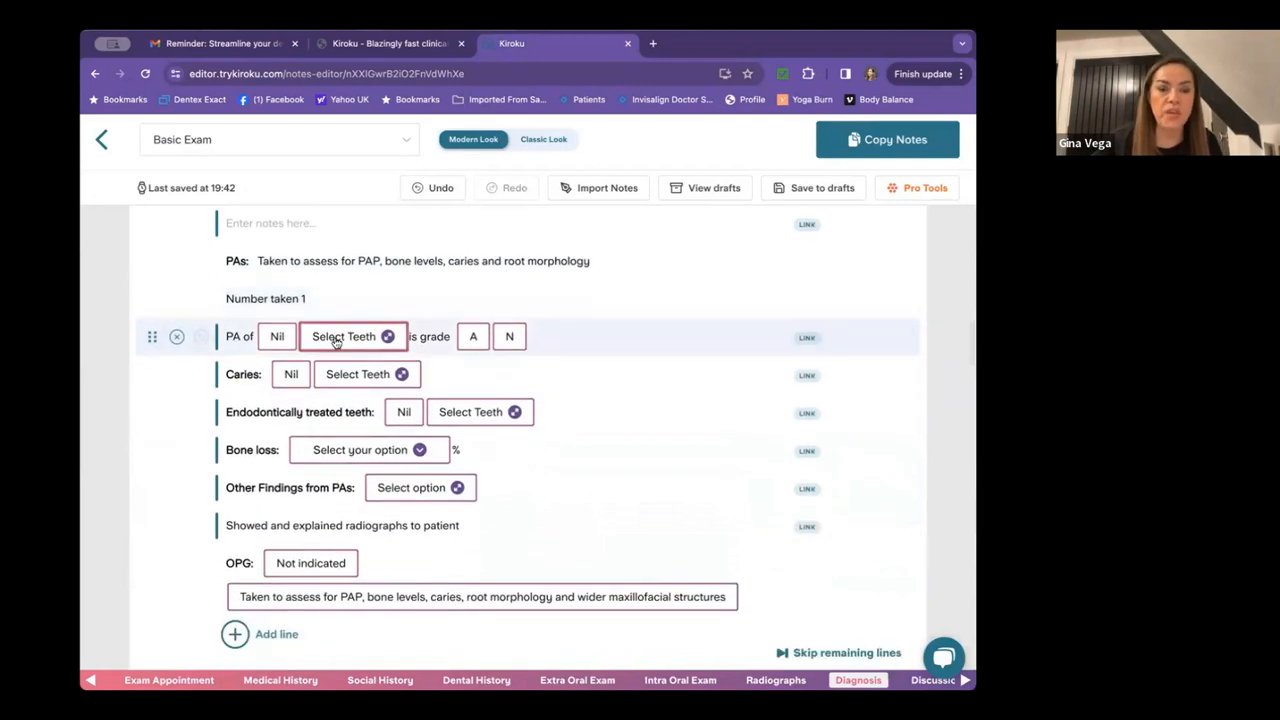
click(335, 345)
click(258, 410)
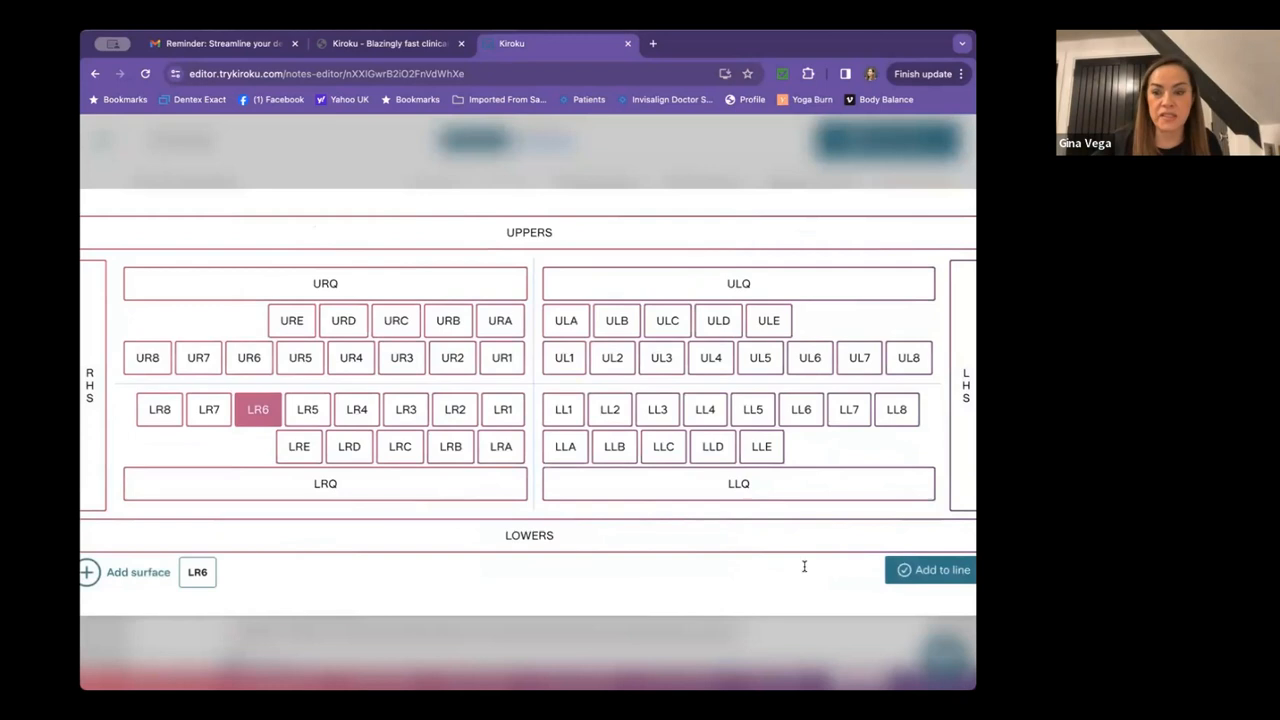
click(945, 569)
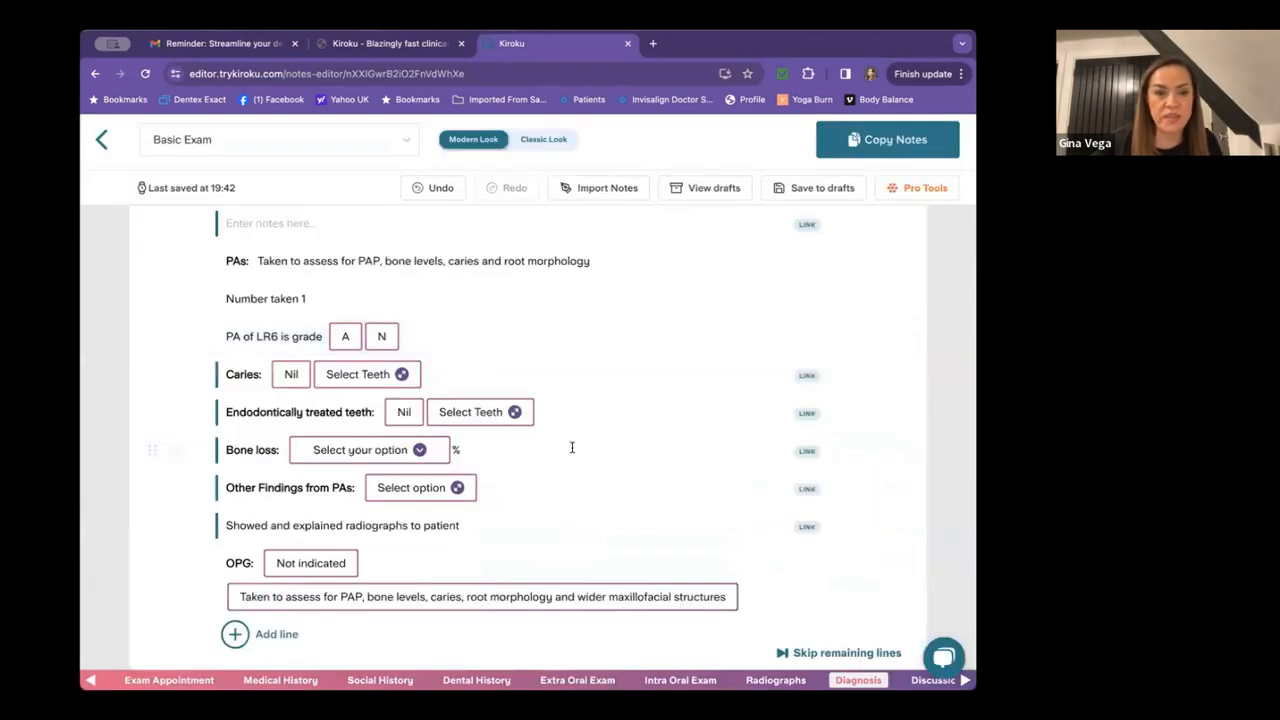
click(345, 336)
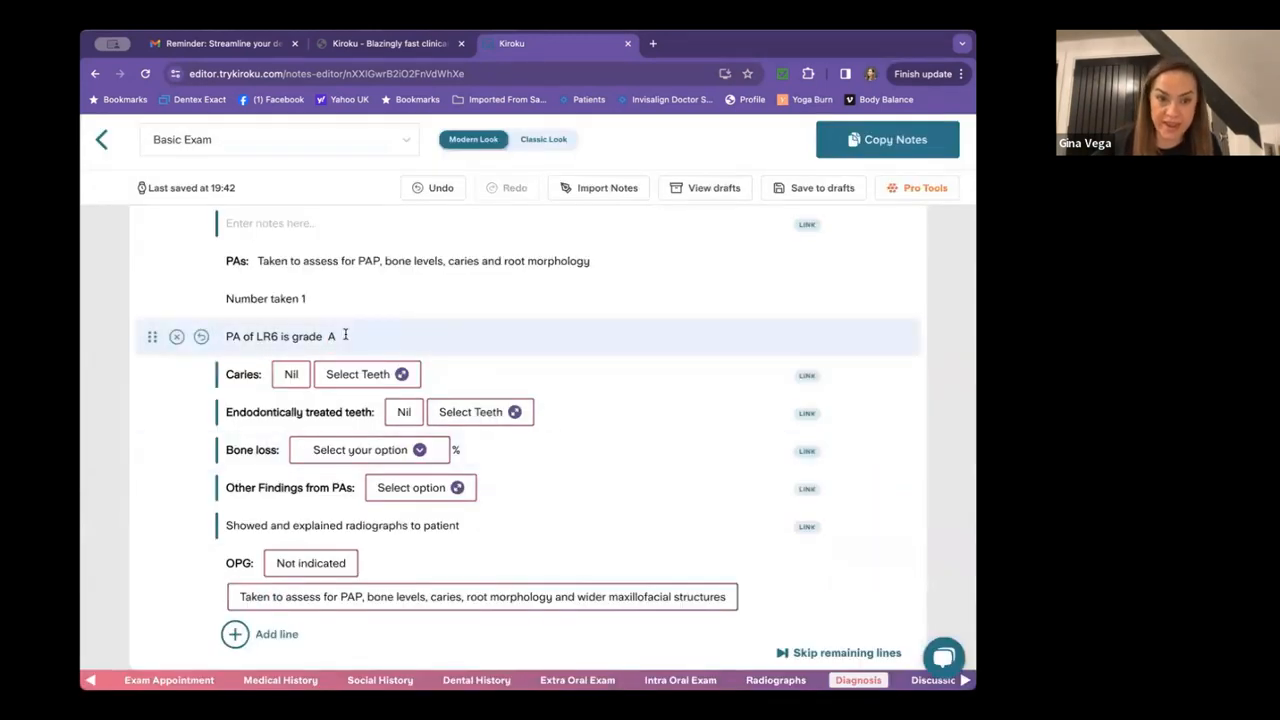
Record caries at LR6, endodontics Nil and bone loss of 10%.
click(354, 374)
click(258, 410)
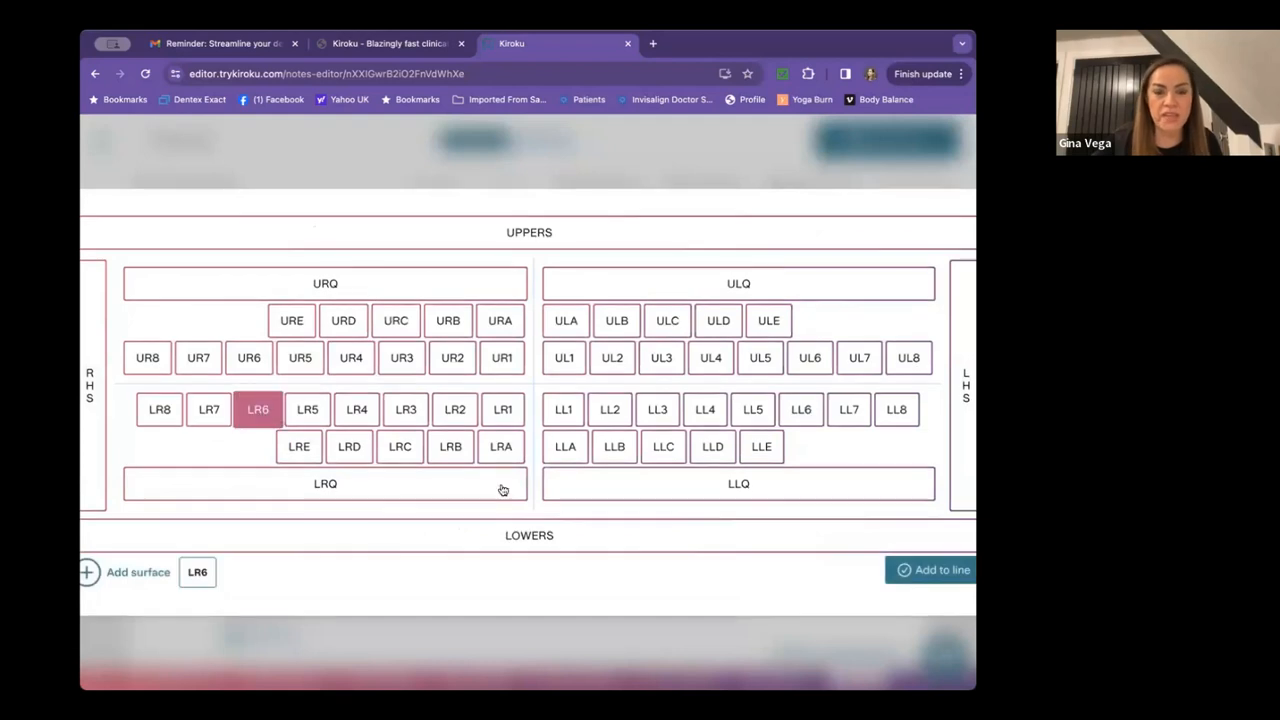
click(942, 571)
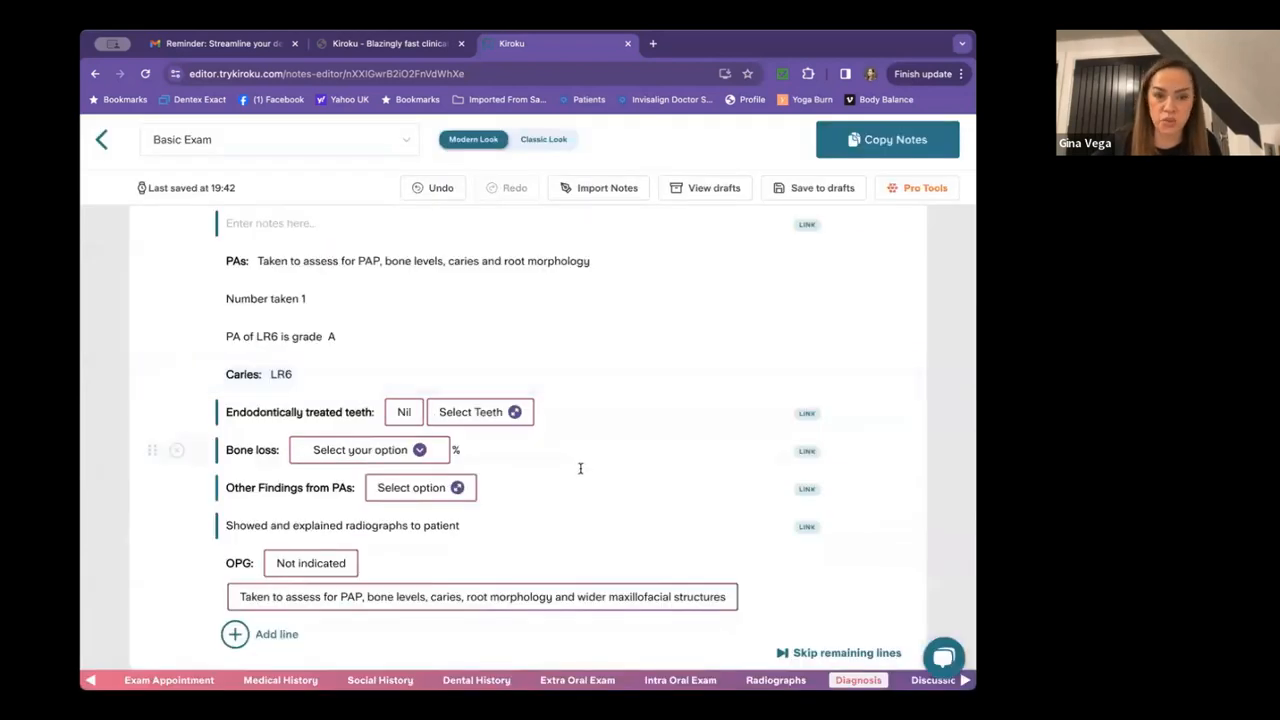
scroll(580, 466, down, 1)
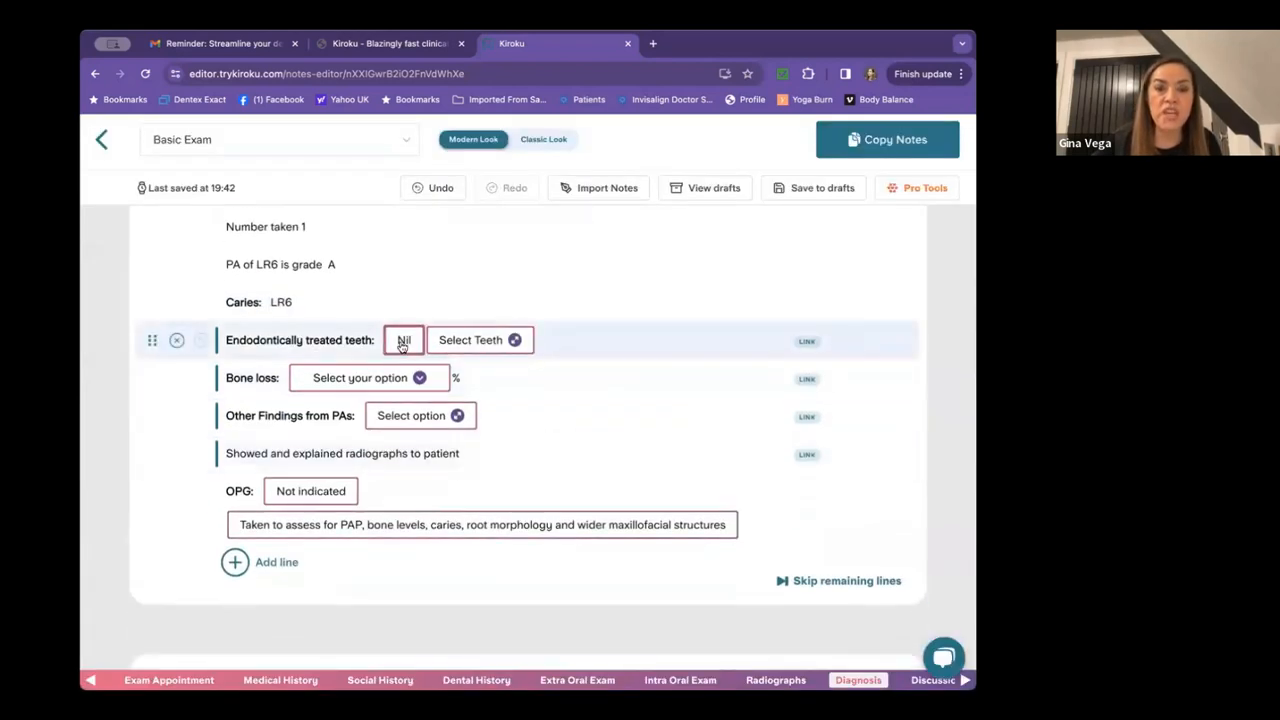
click(402, 340)
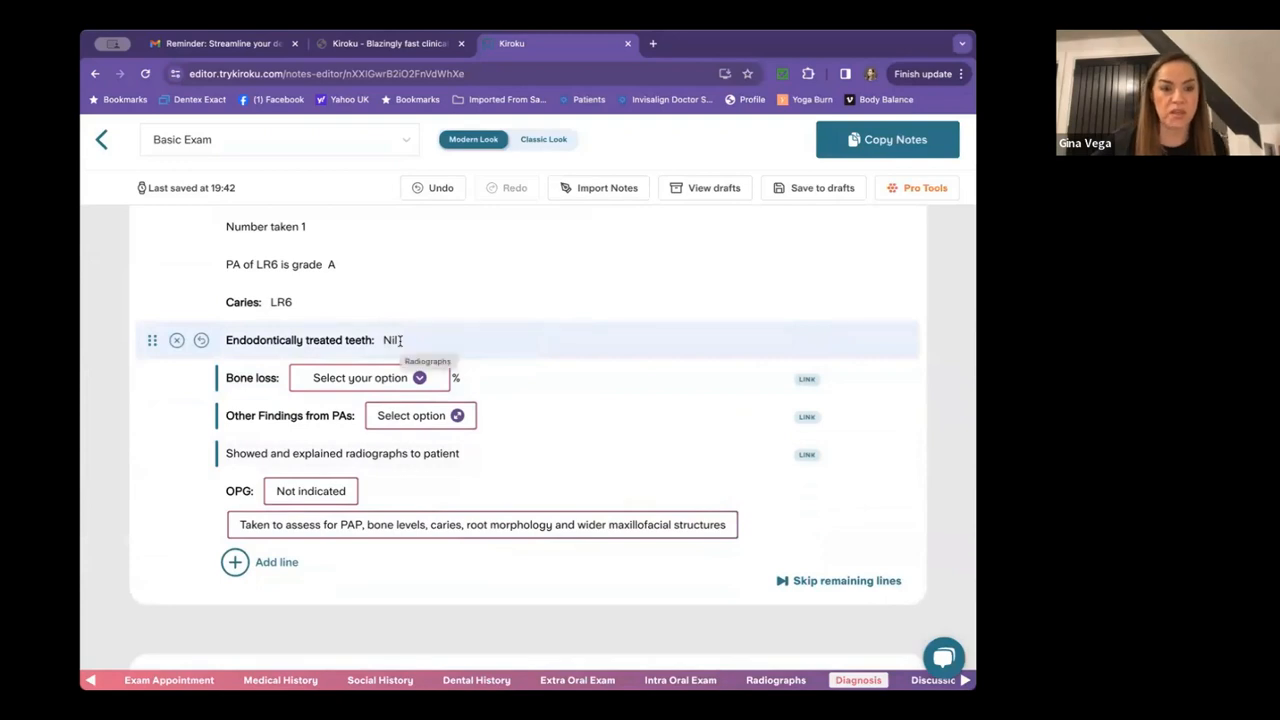
click(330, 378)
click(348, 415)
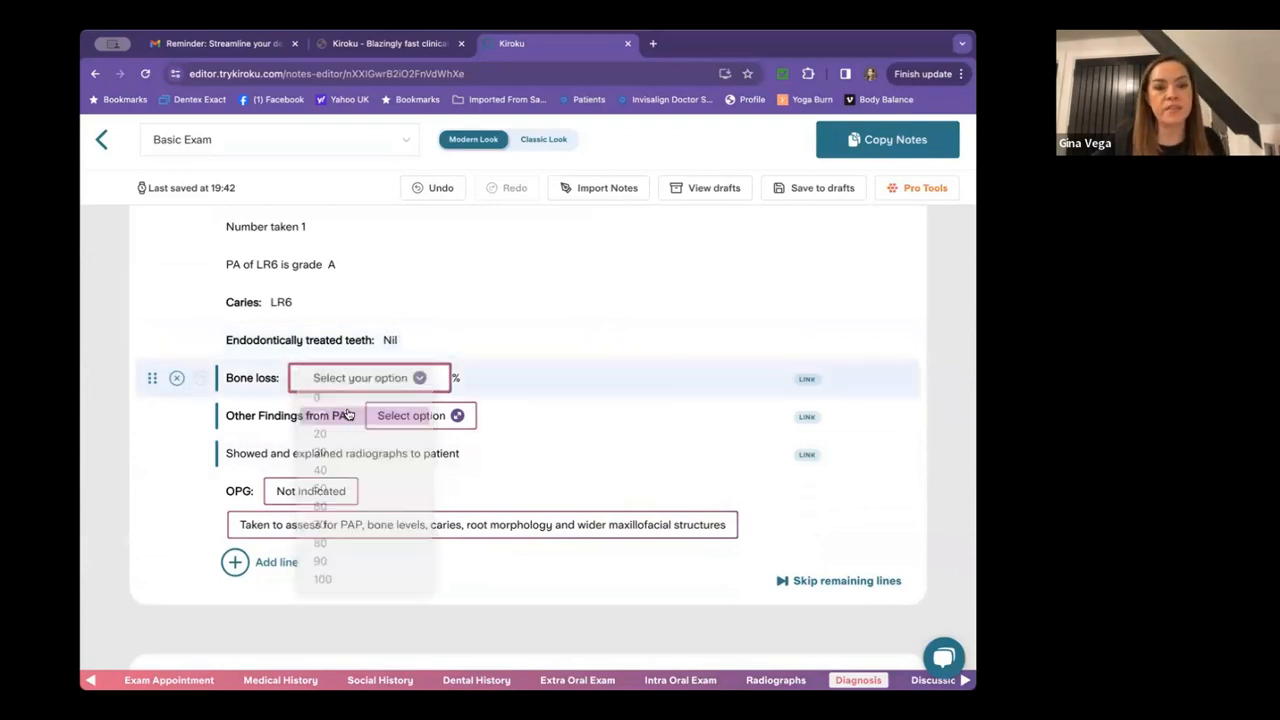
Set other PA findings to Nil and mark the OPG as not indicated.
click(415, 415)
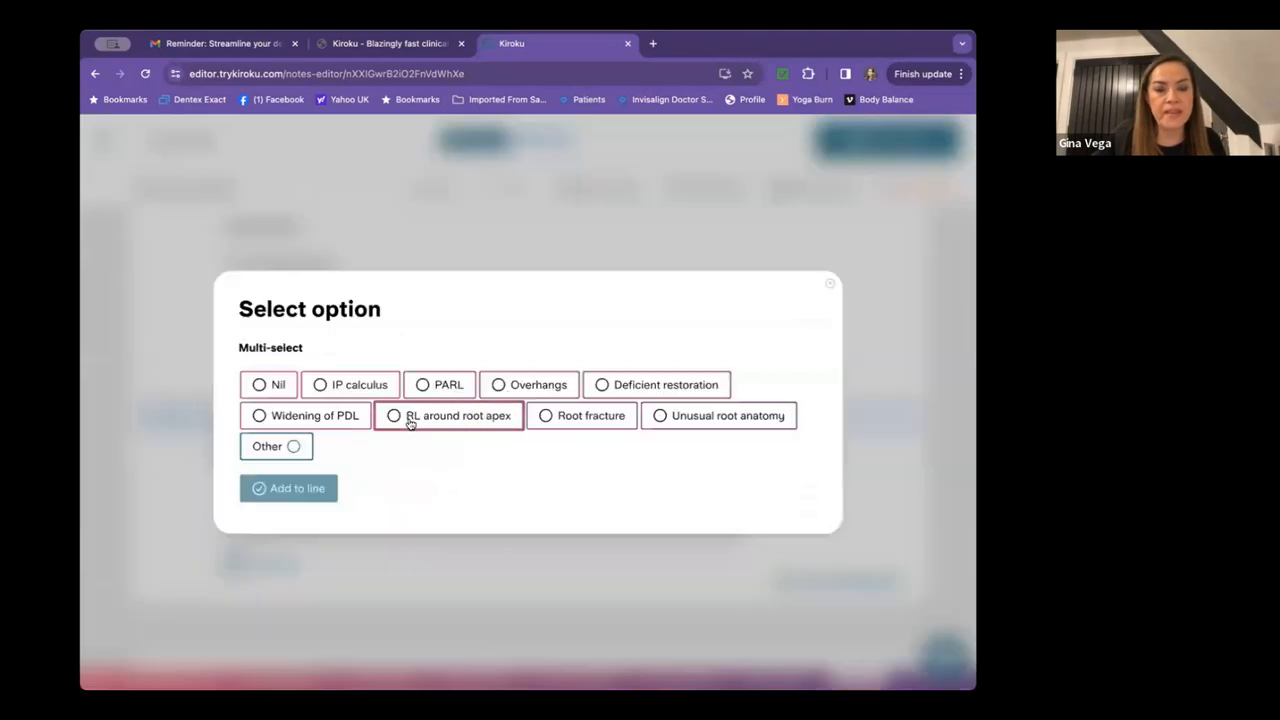
click(277, 384)
click(310, 487)
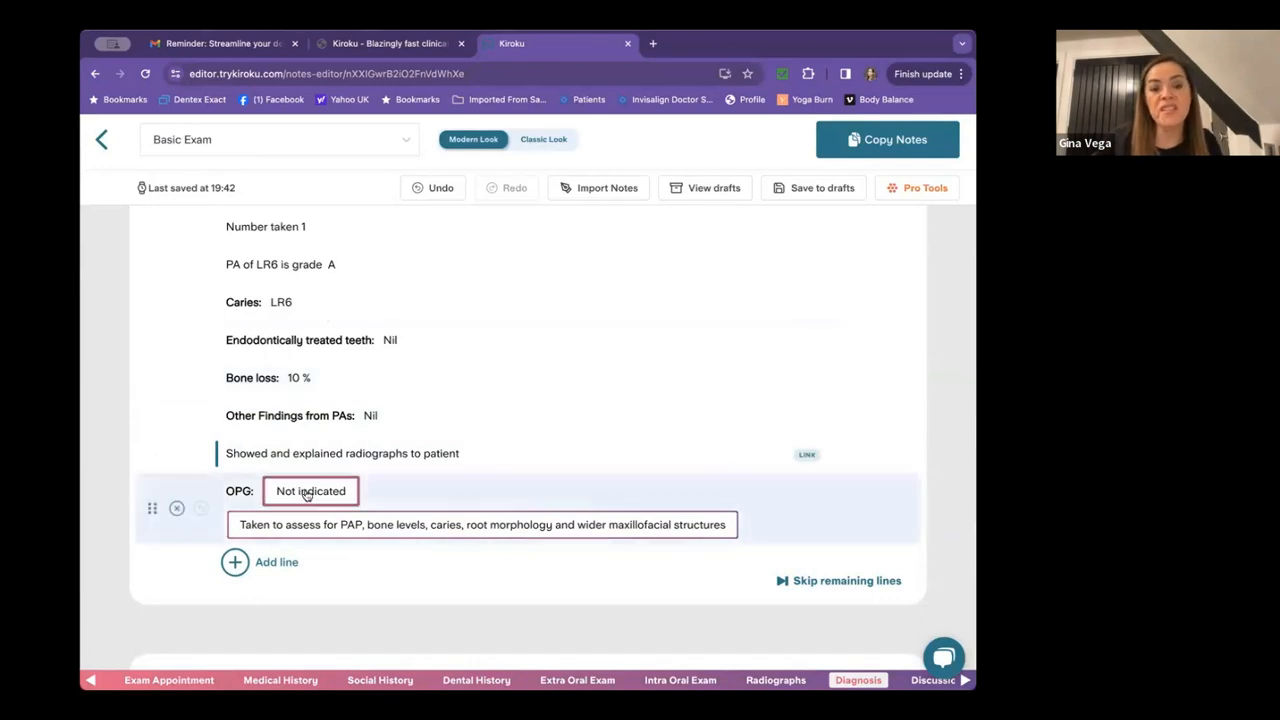
click(307, 492)
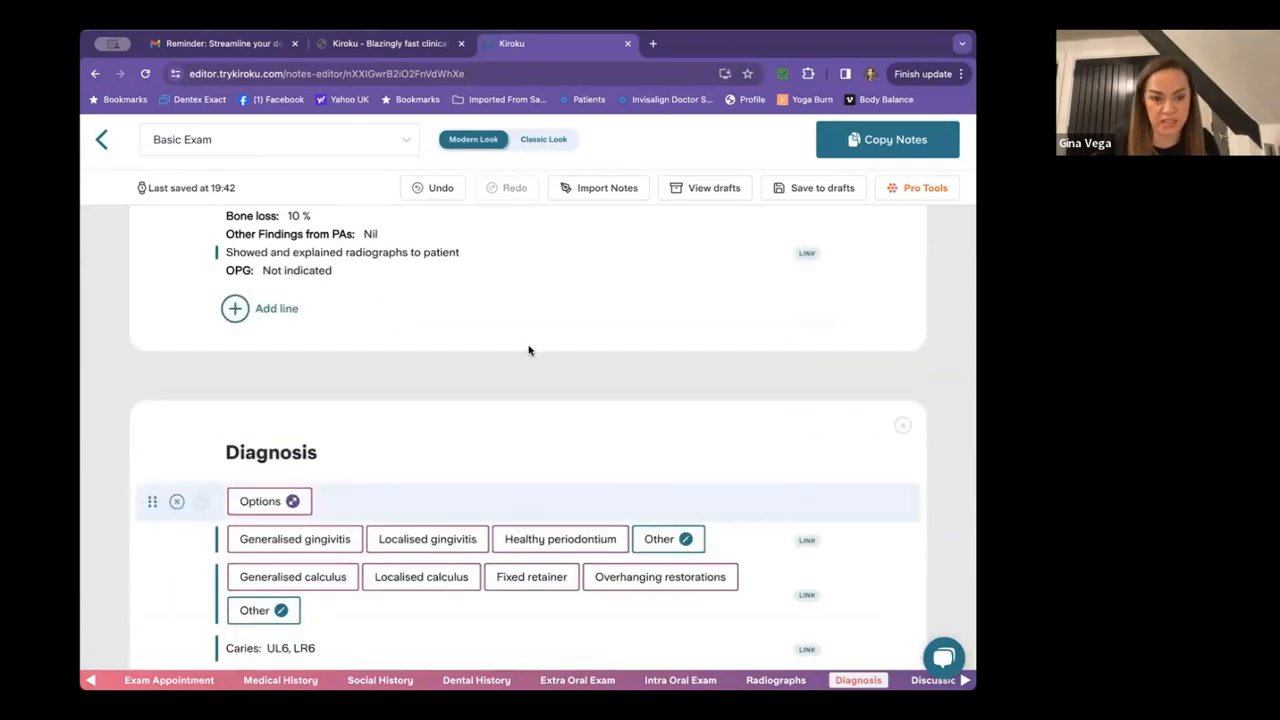
Add Reversible pulpitis to the Diagnosis from the options list.
scroll(529, 349, down, 2)
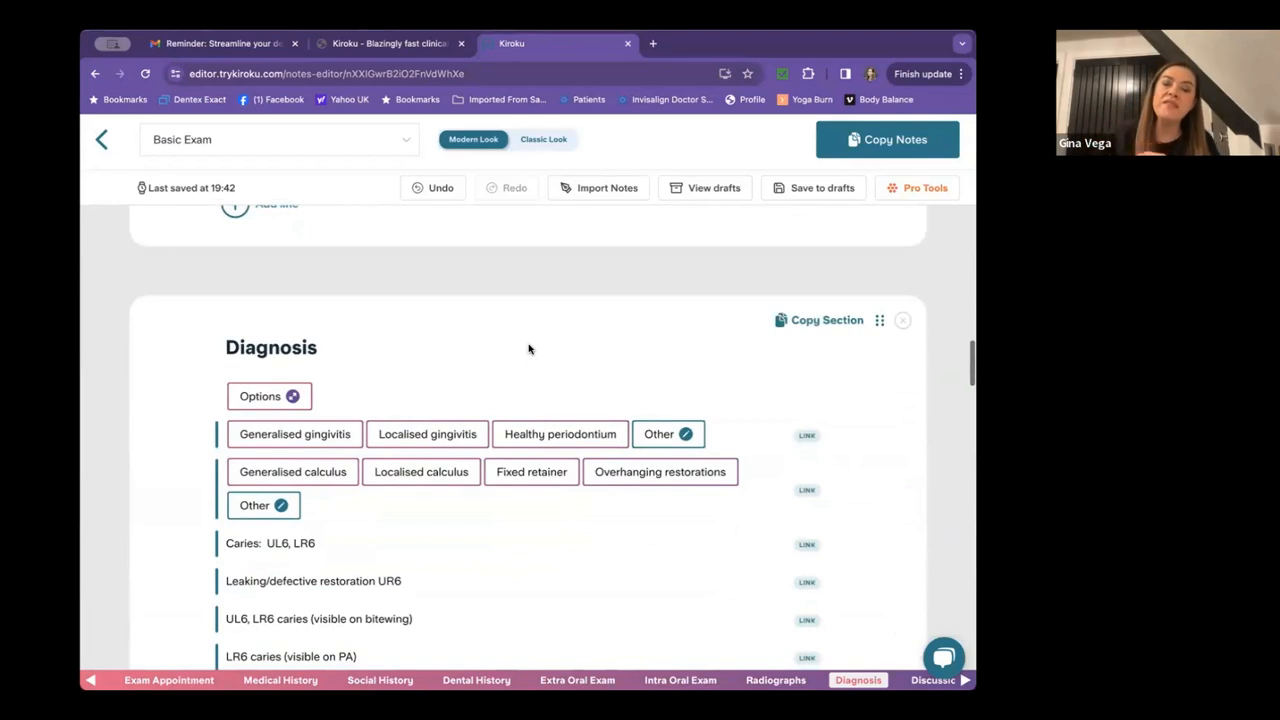
scroll(529, 349, down, 1)
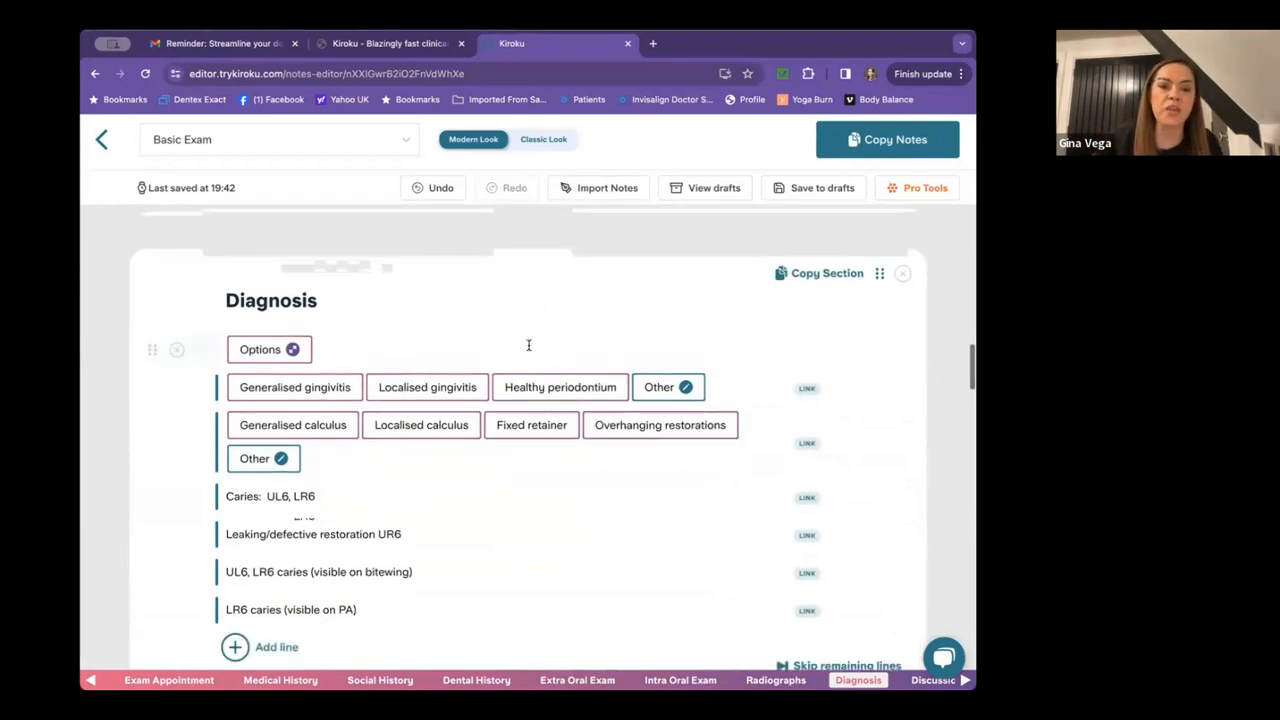
scroll(520, 359, down, 2)
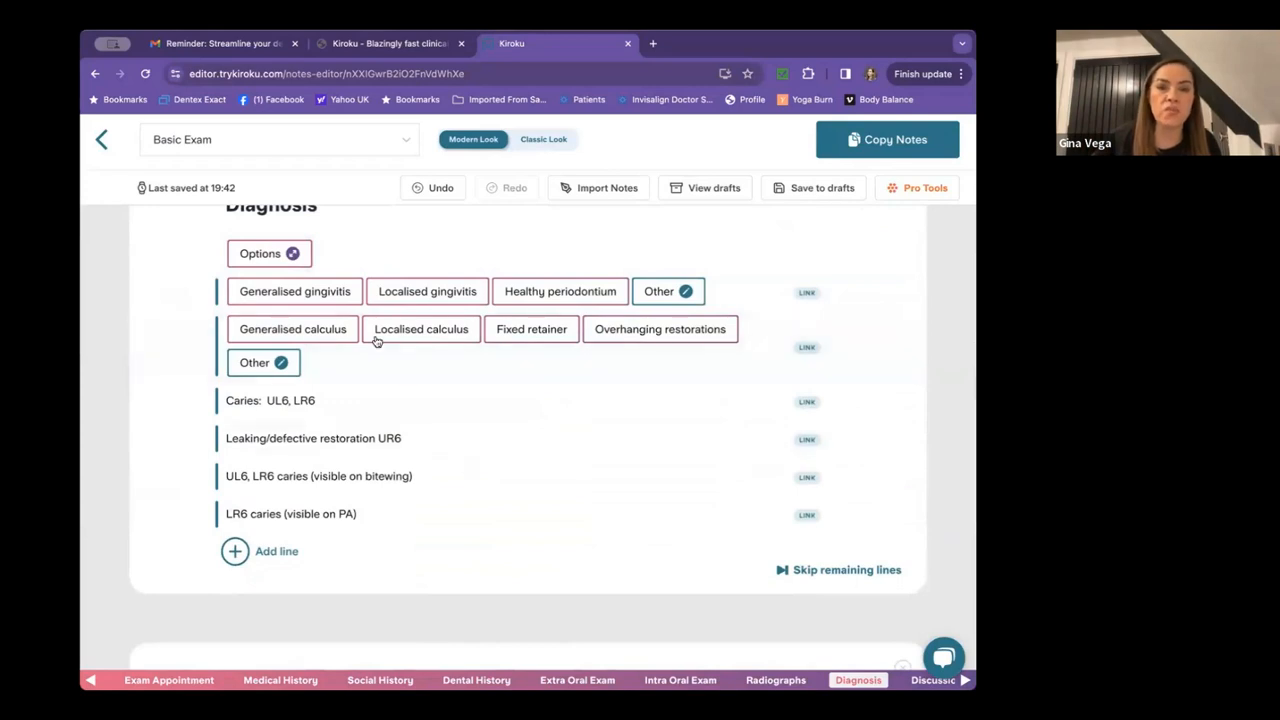
scroll(506, 364, up, 2)
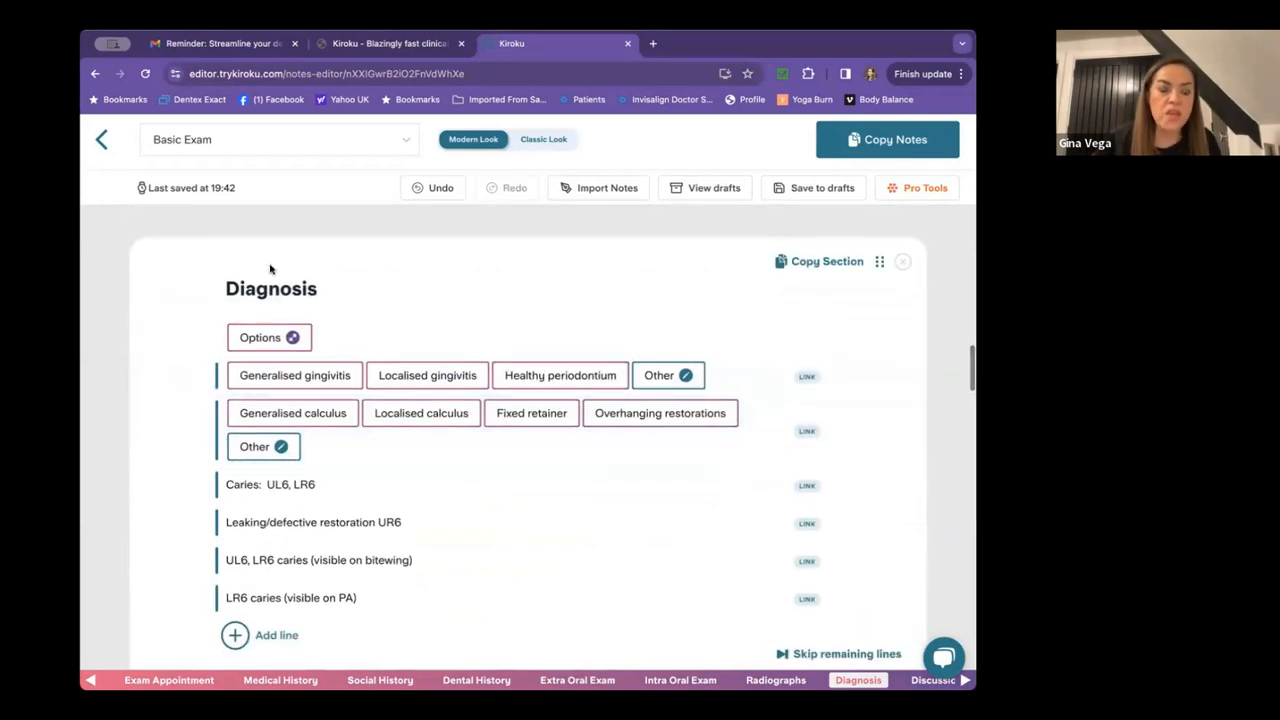
click(263, 337)
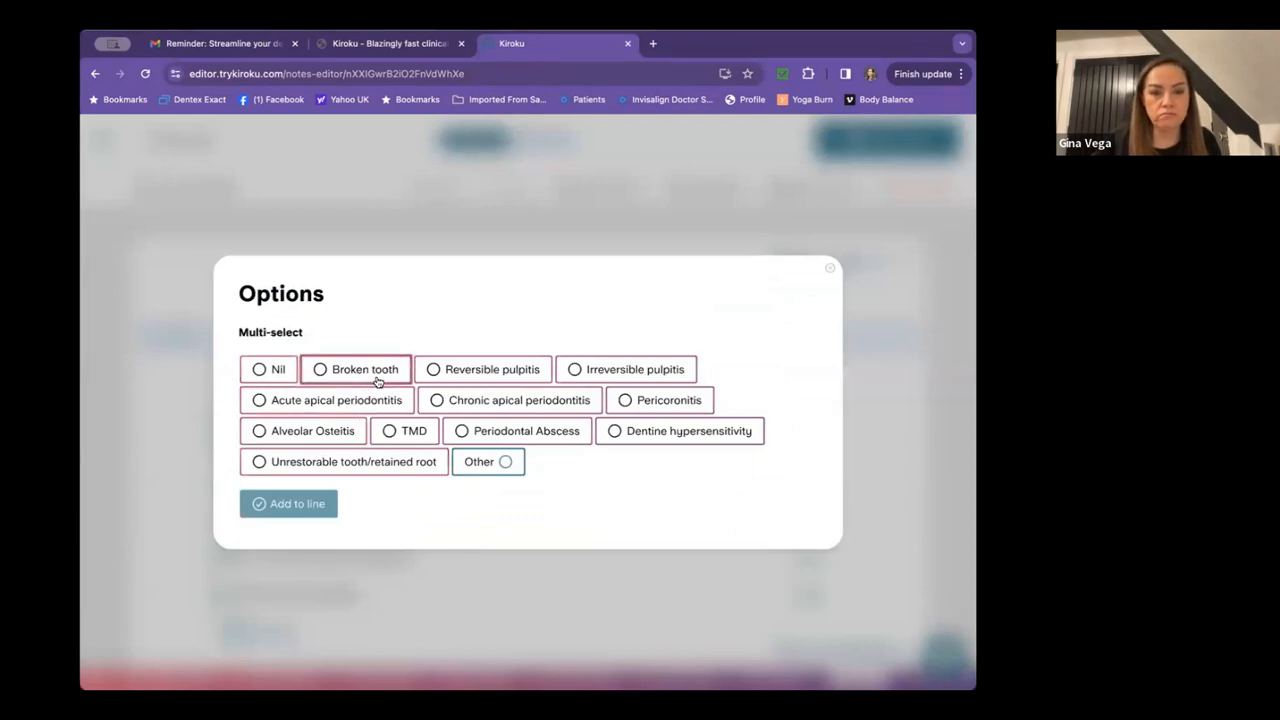
click(466, 370)
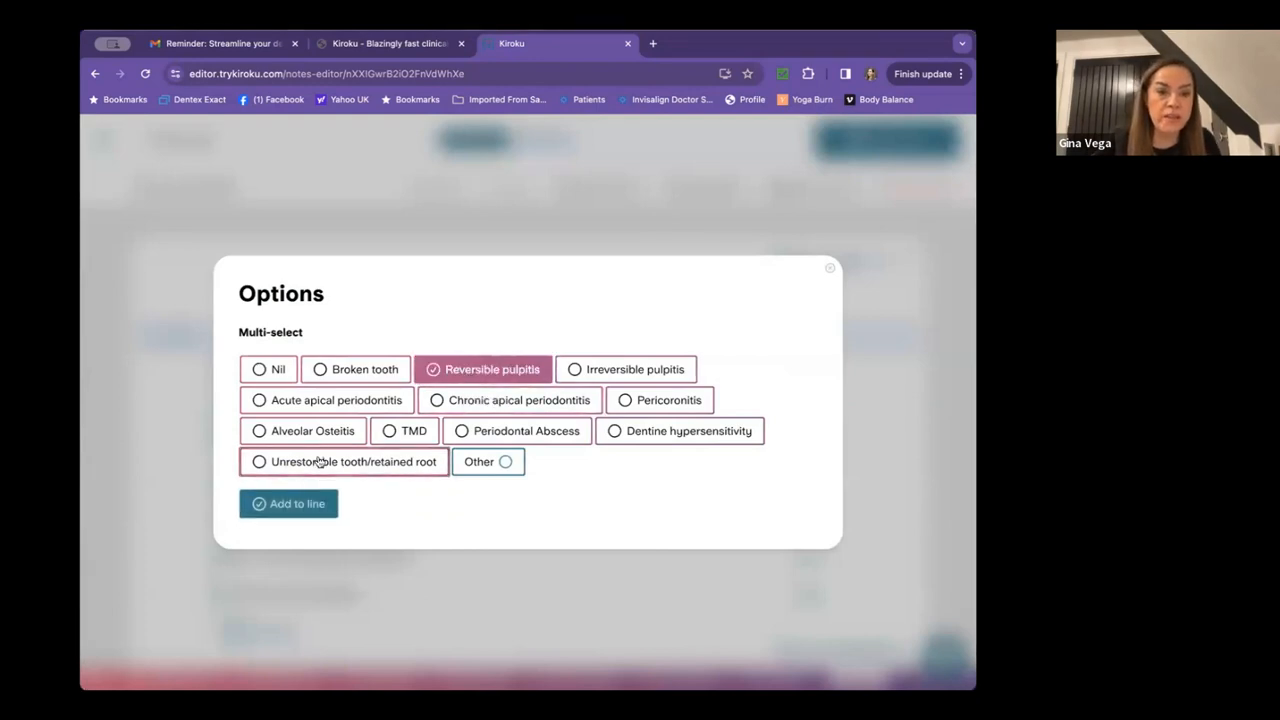
click(295, 503)
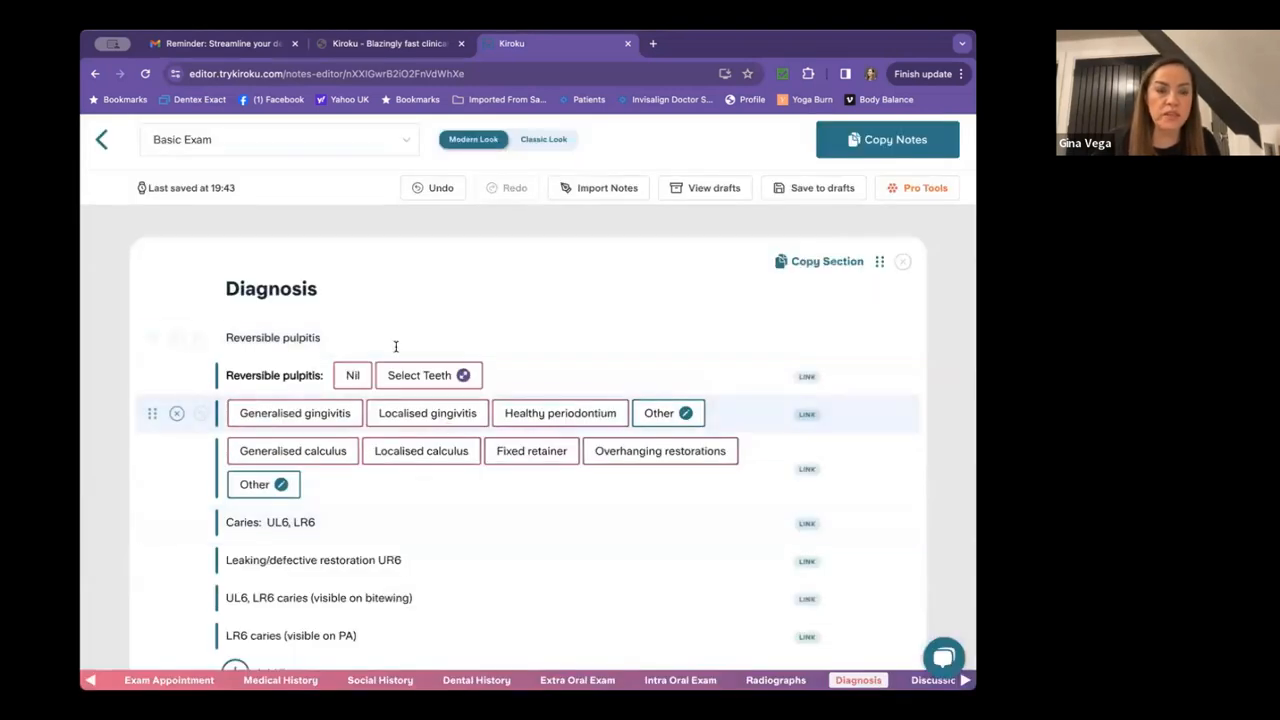
Assign LR6 to the reversible pulpitis line, then add localised gingivitis and localised calculus.
click(418, 375)
click(258, 412)
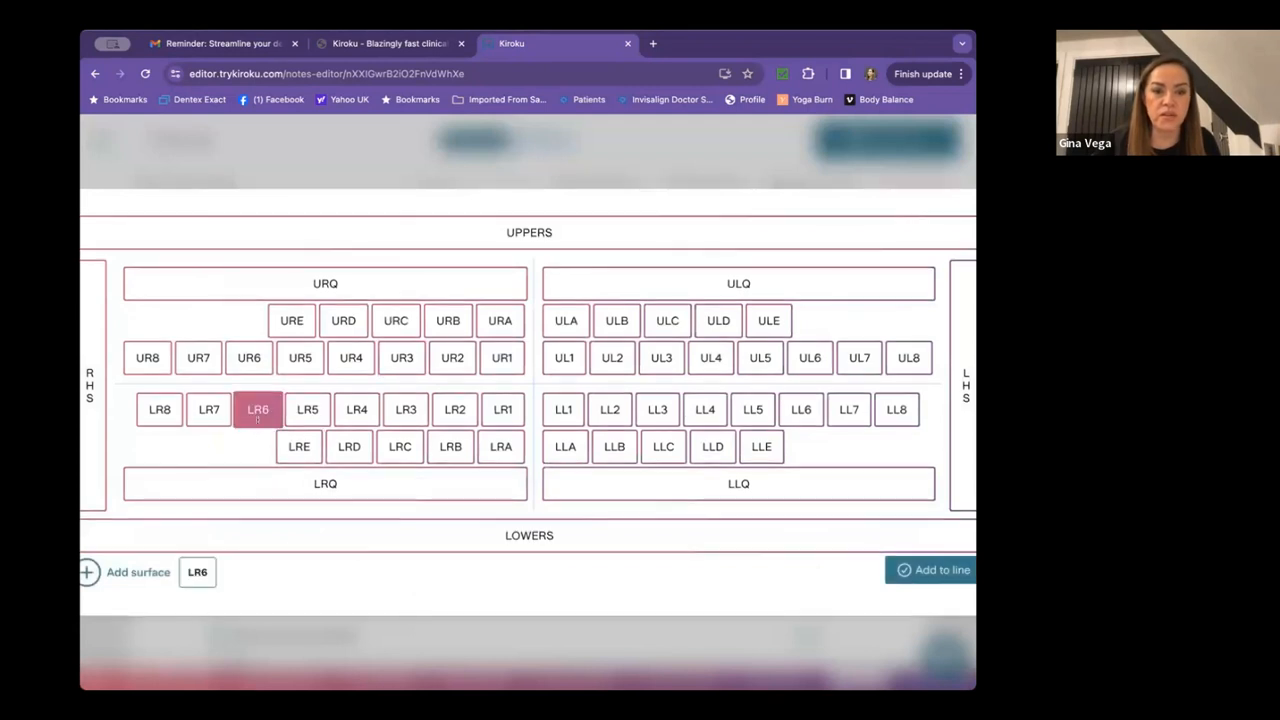
click(940, 578)
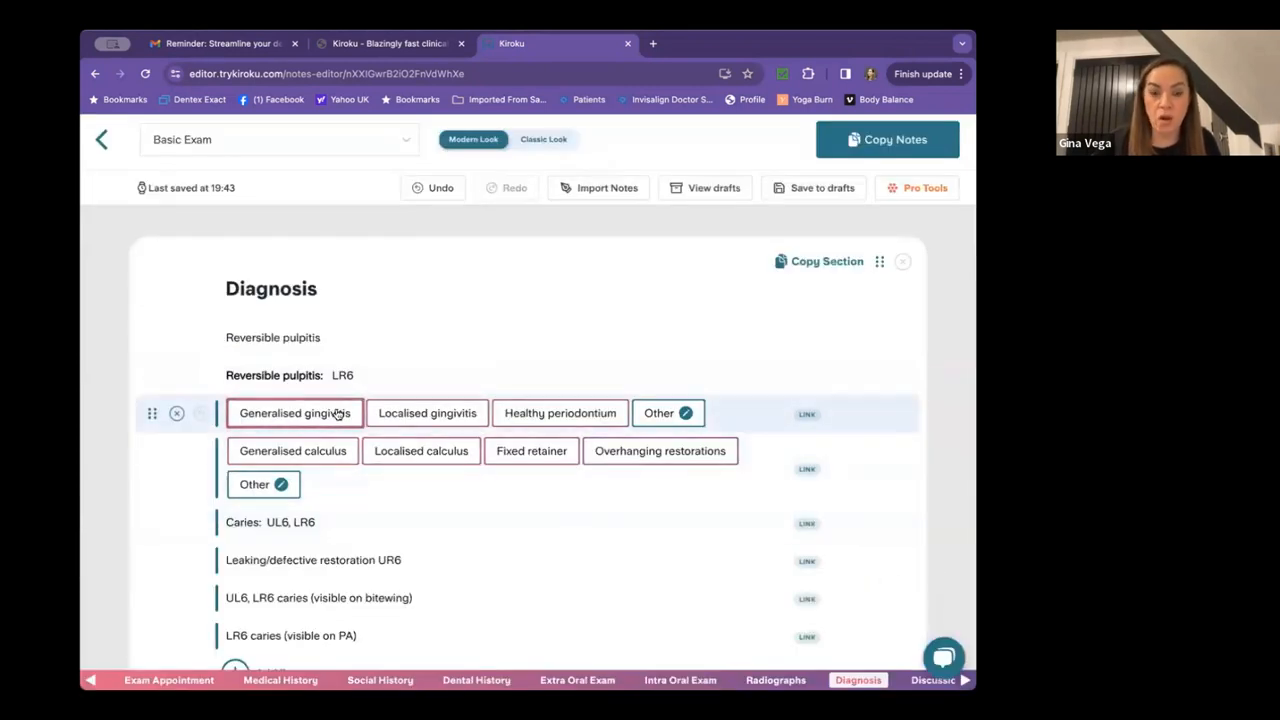
click(418, 418)
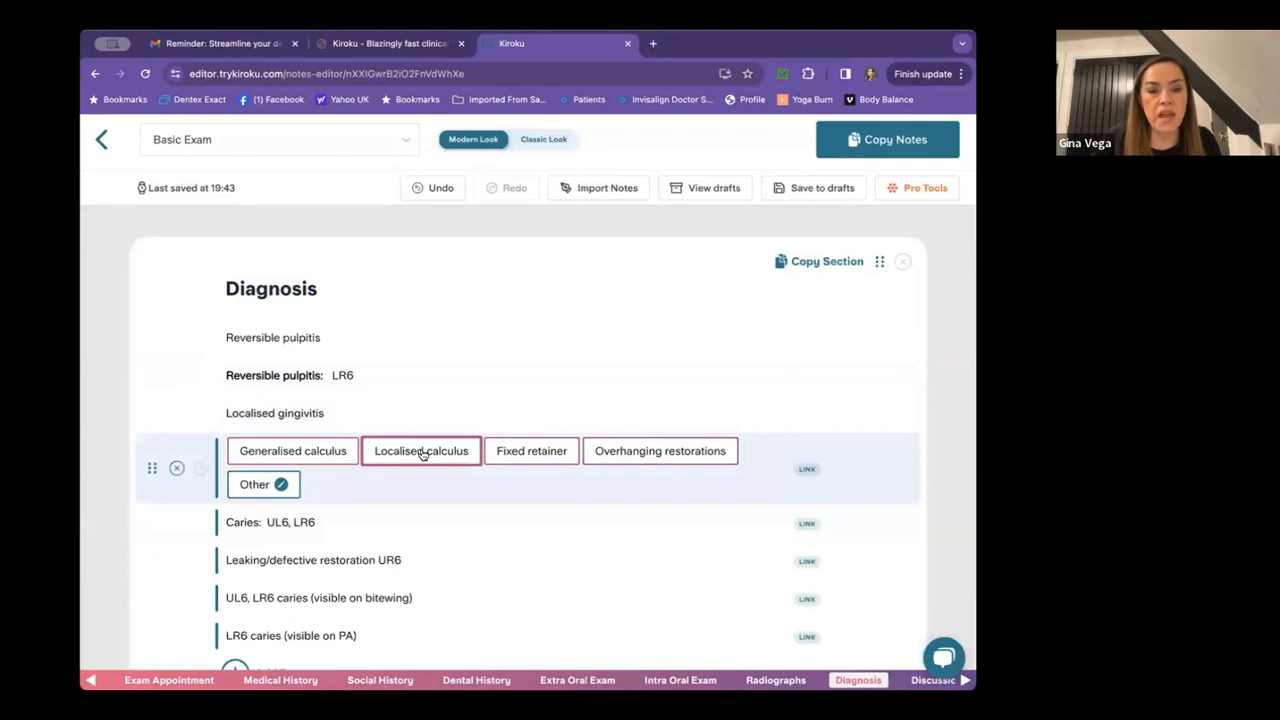
click(422, 453)
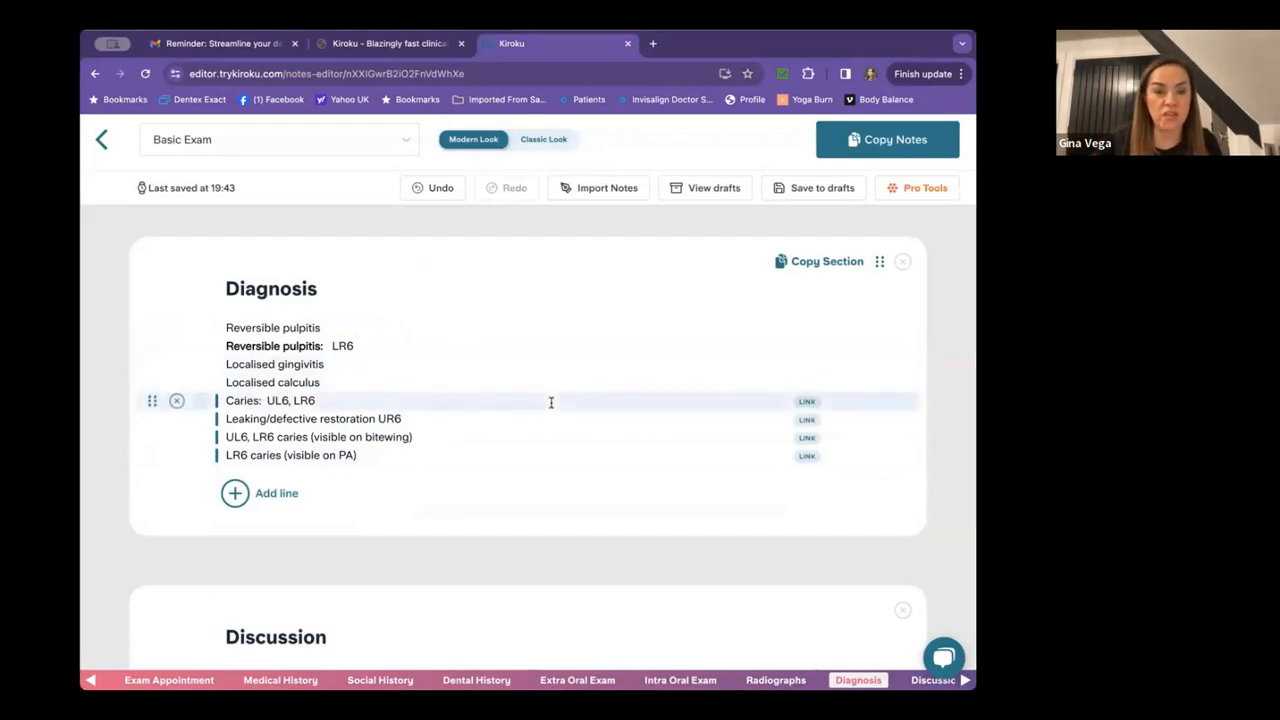
In the Discussion section, advise the patient to start using Floss.
scroll(551, 404, down, 1)
scroll(551, 408, down, 2)
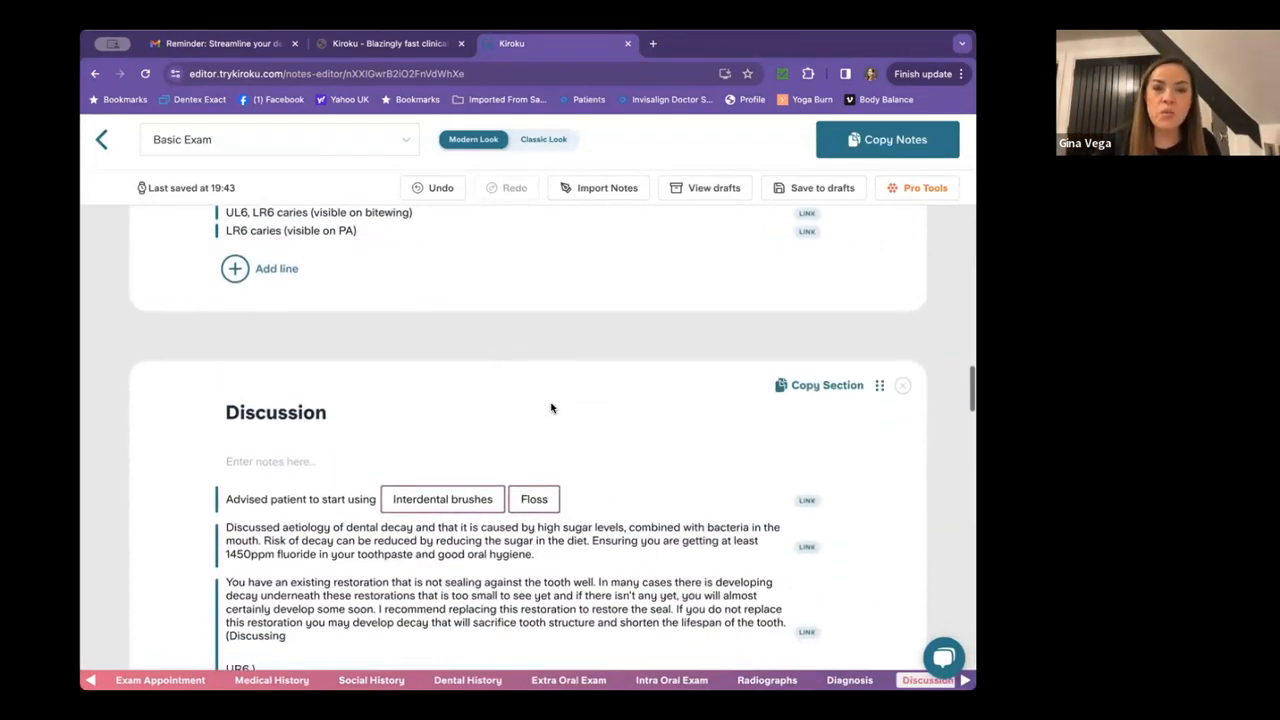
scroll(550, 406, down, 1)
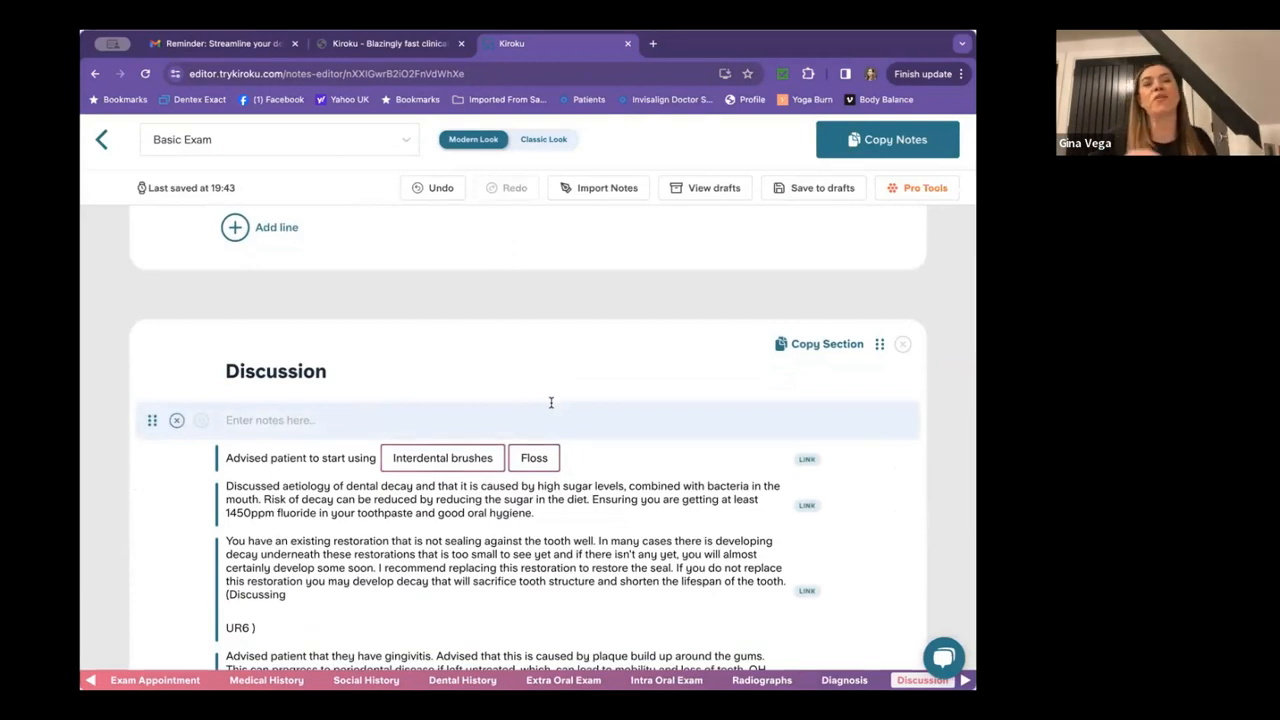
scroll(550, 402, down, 1)
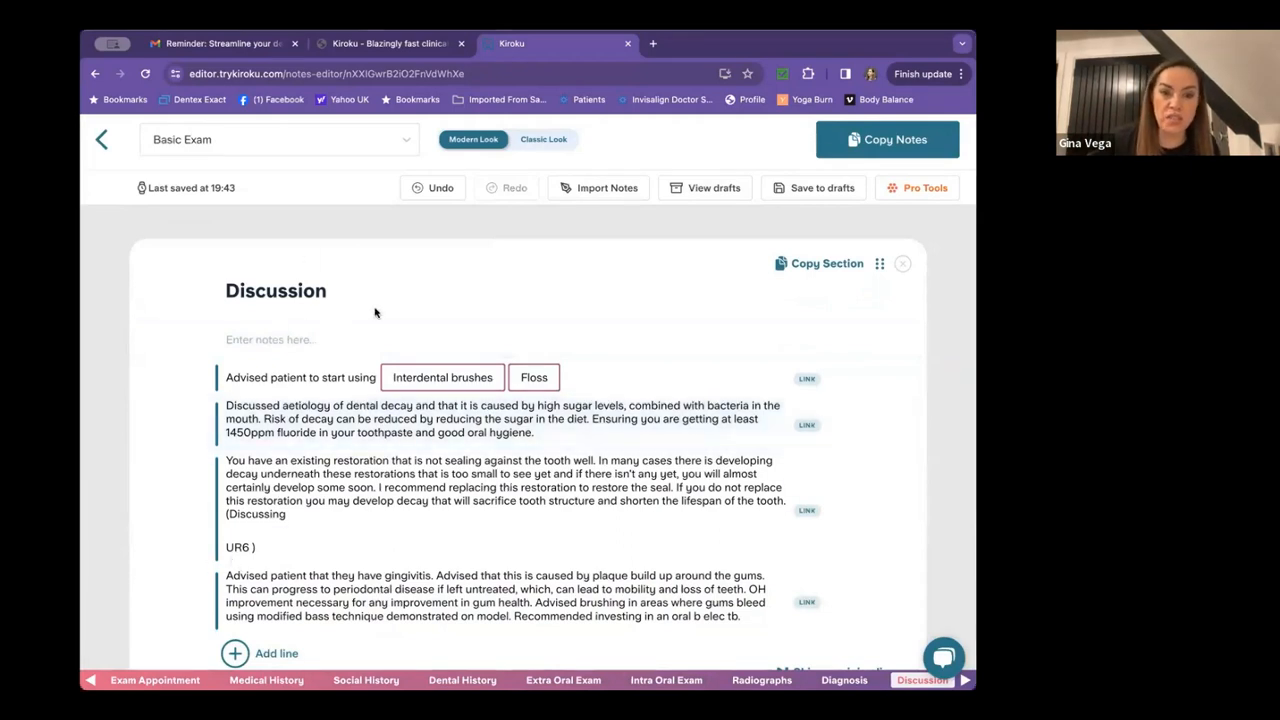
scroll(430, 320, down, 1)
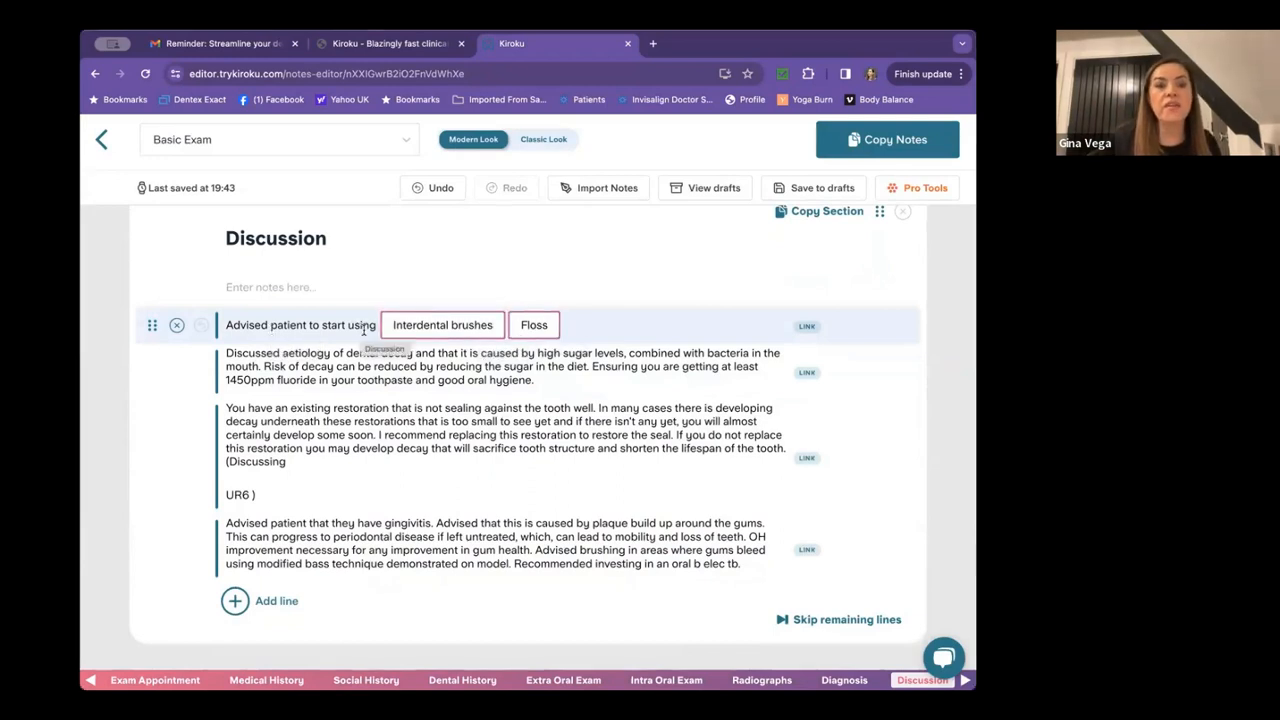
click(534, 328)
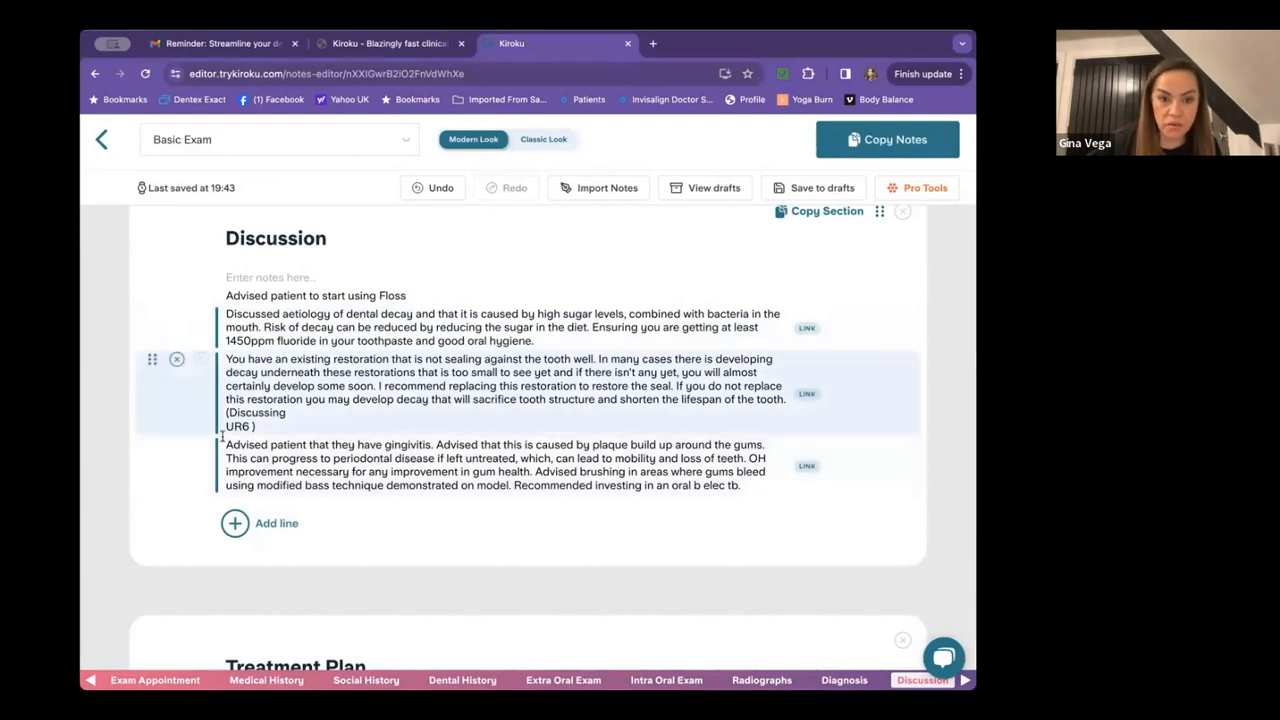
scroll(577, 425, down, 1)
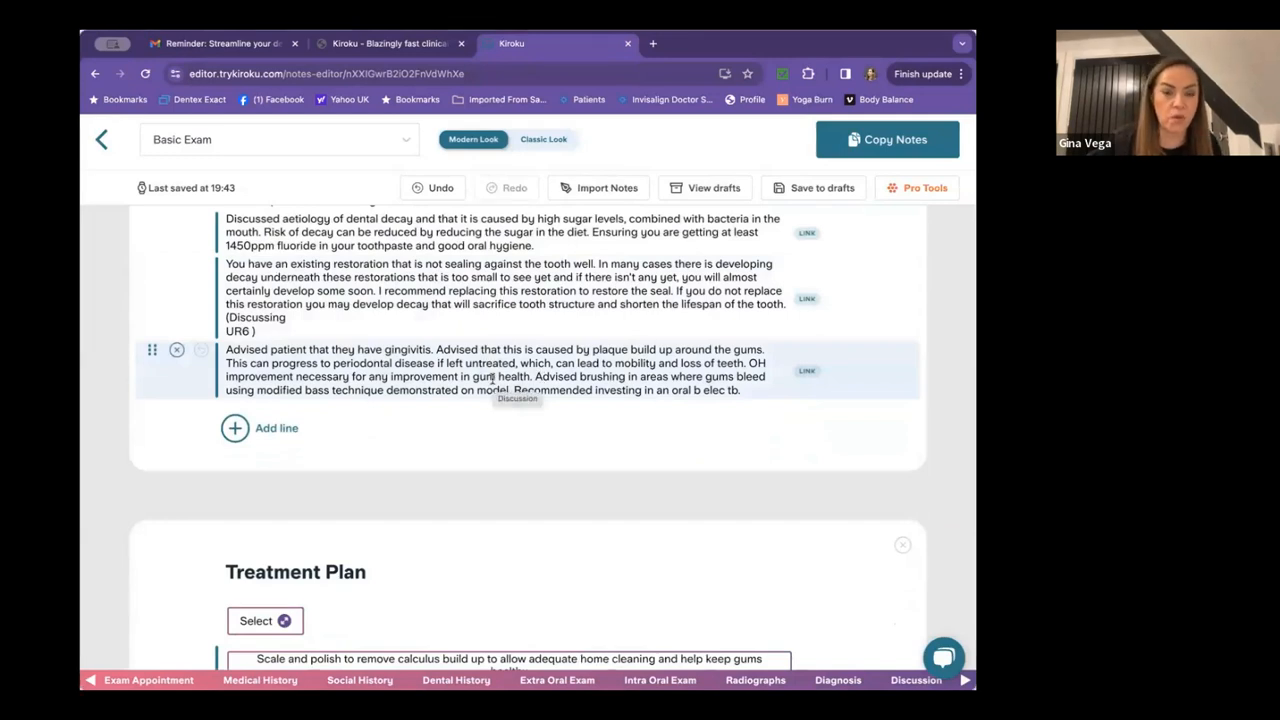
scroll(492, 378, down, 1)
scroll(492, 380, down, 1)
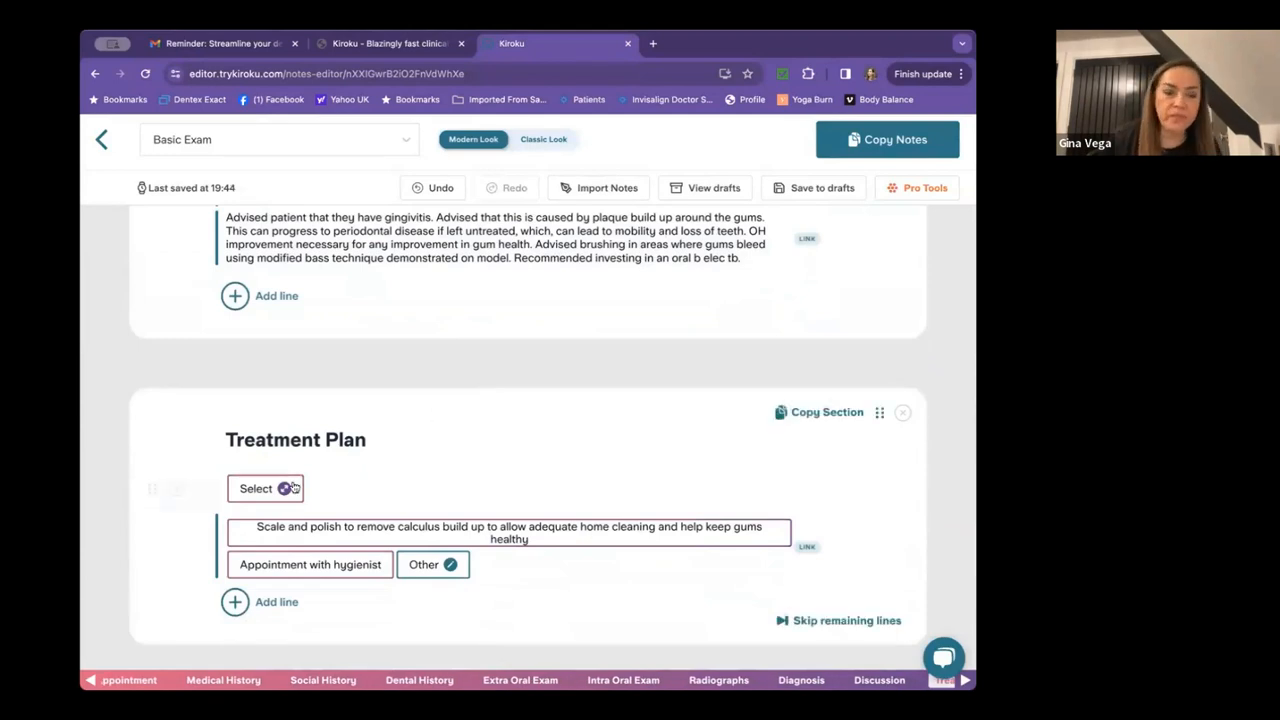
Add posterior filling and posterior crown to the Treatment Plan.
click(262, 489)
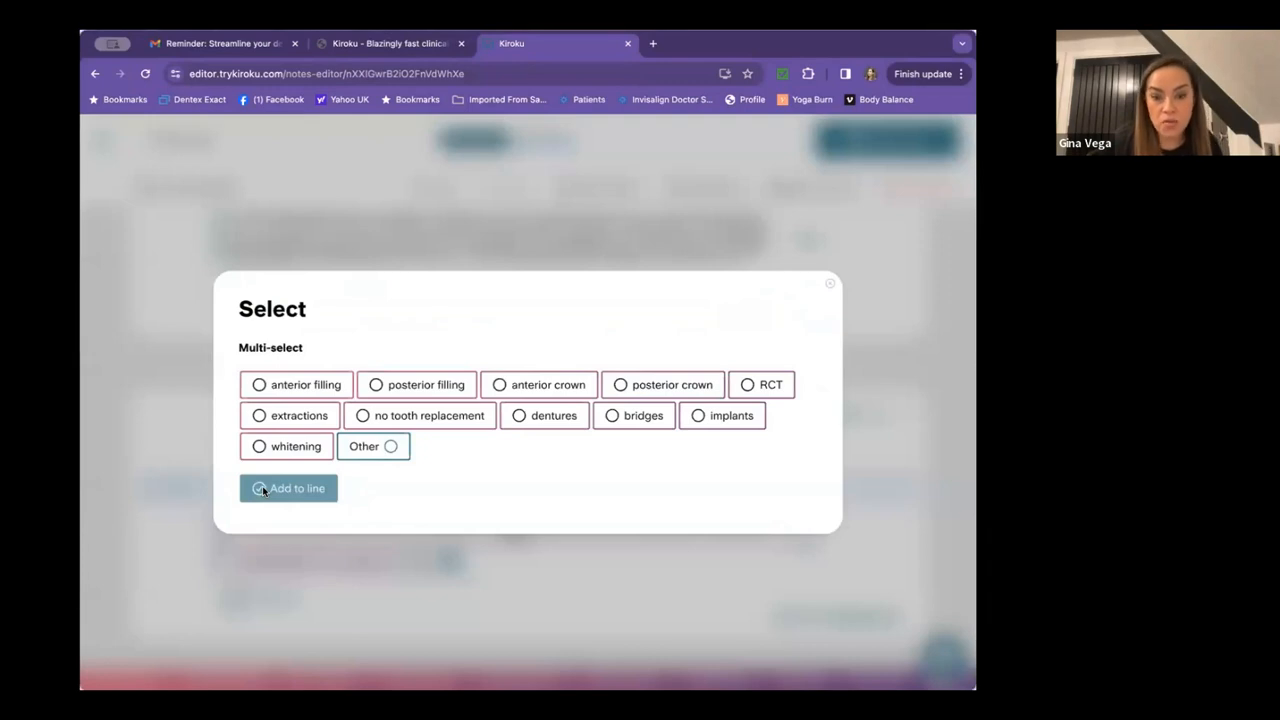
click(410, 386)
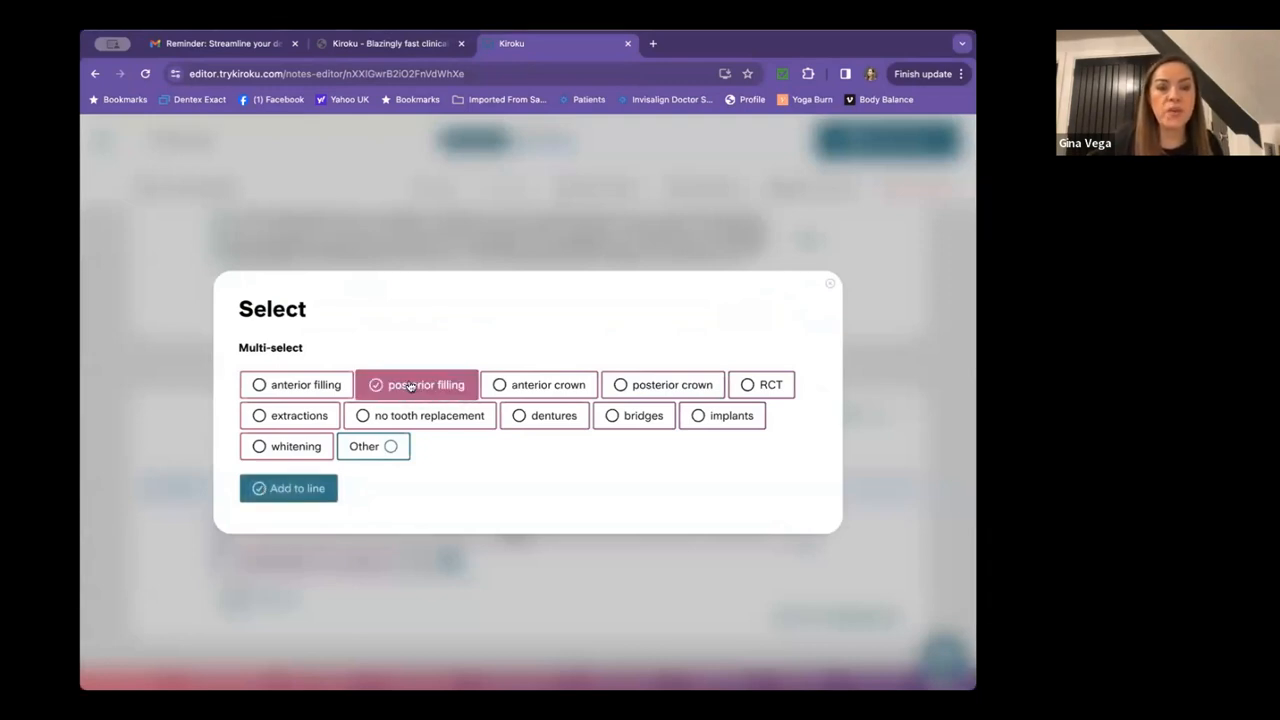
click(655, 387)
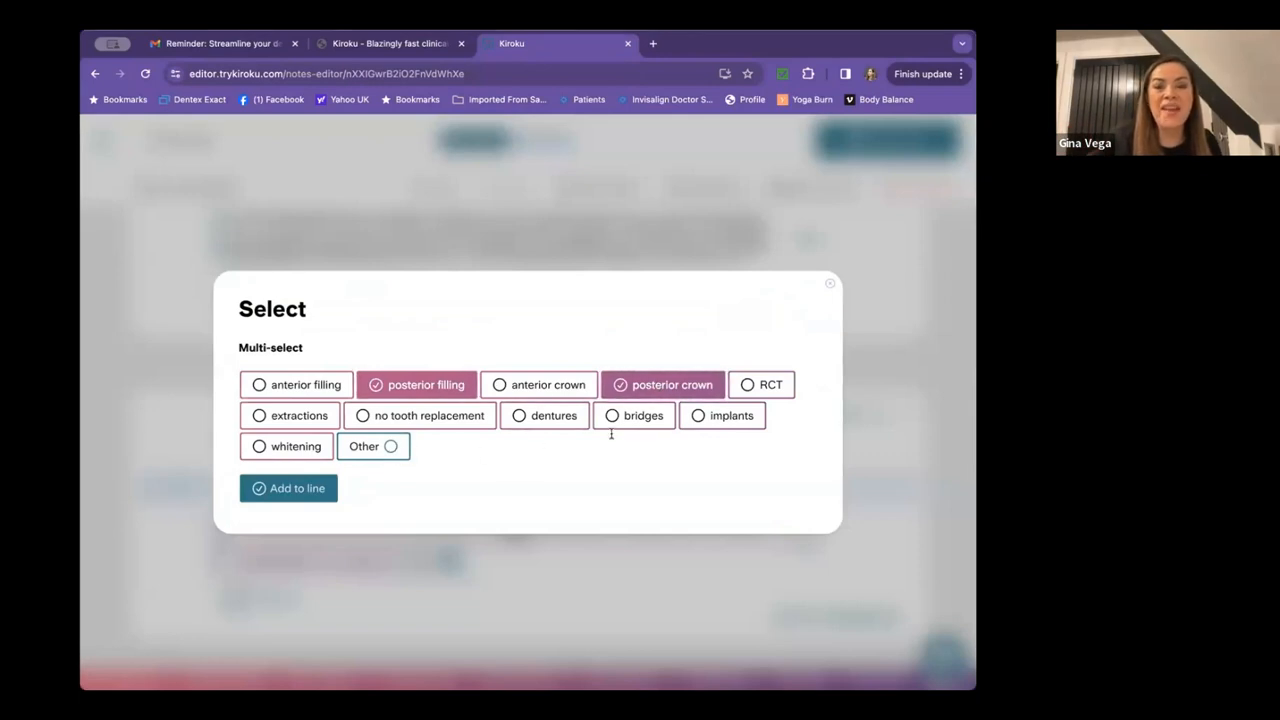
click(288, 489)
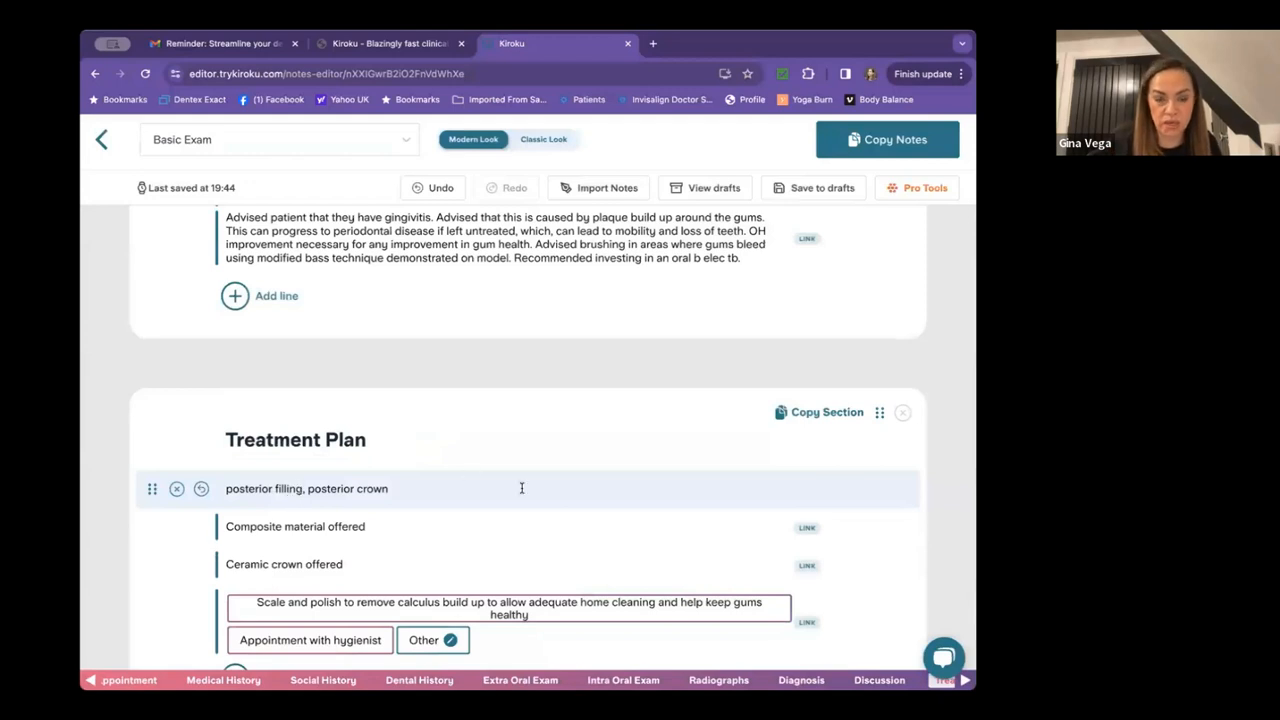
Confirm the scale and polish treatment line, adding the S+P entry.
scroll(521, 489, down, 1)
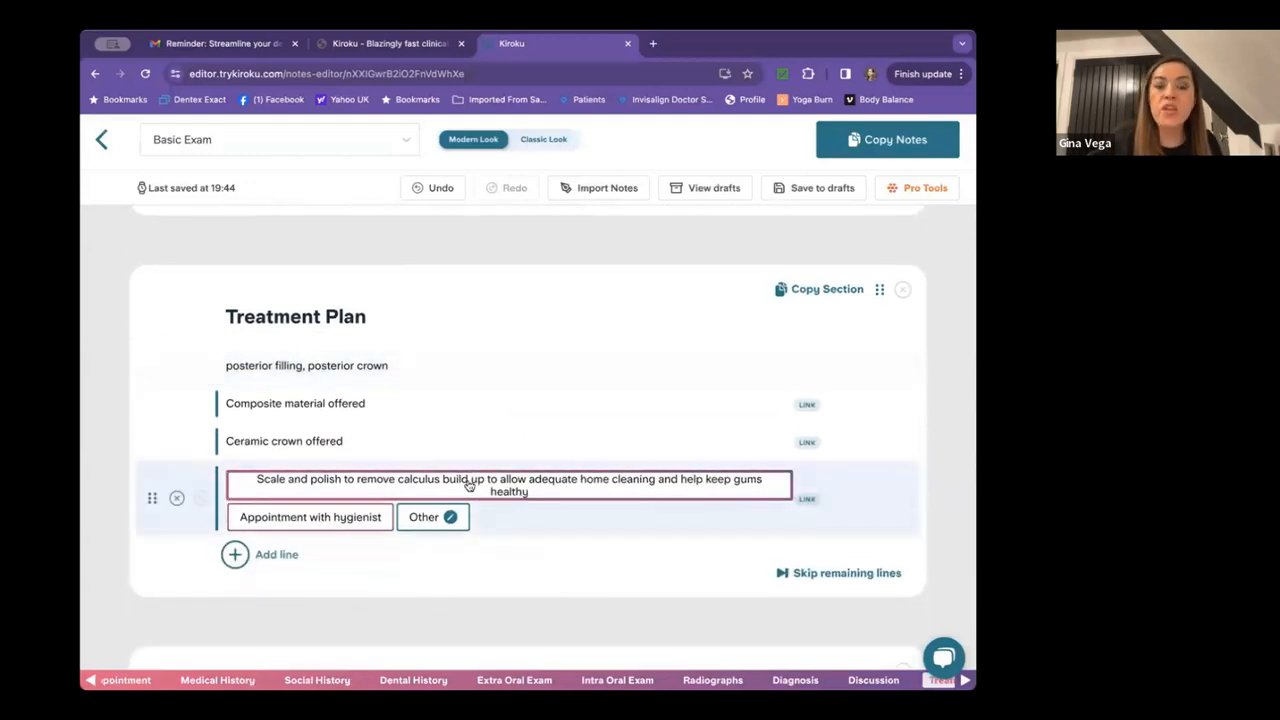
click(469, 485)
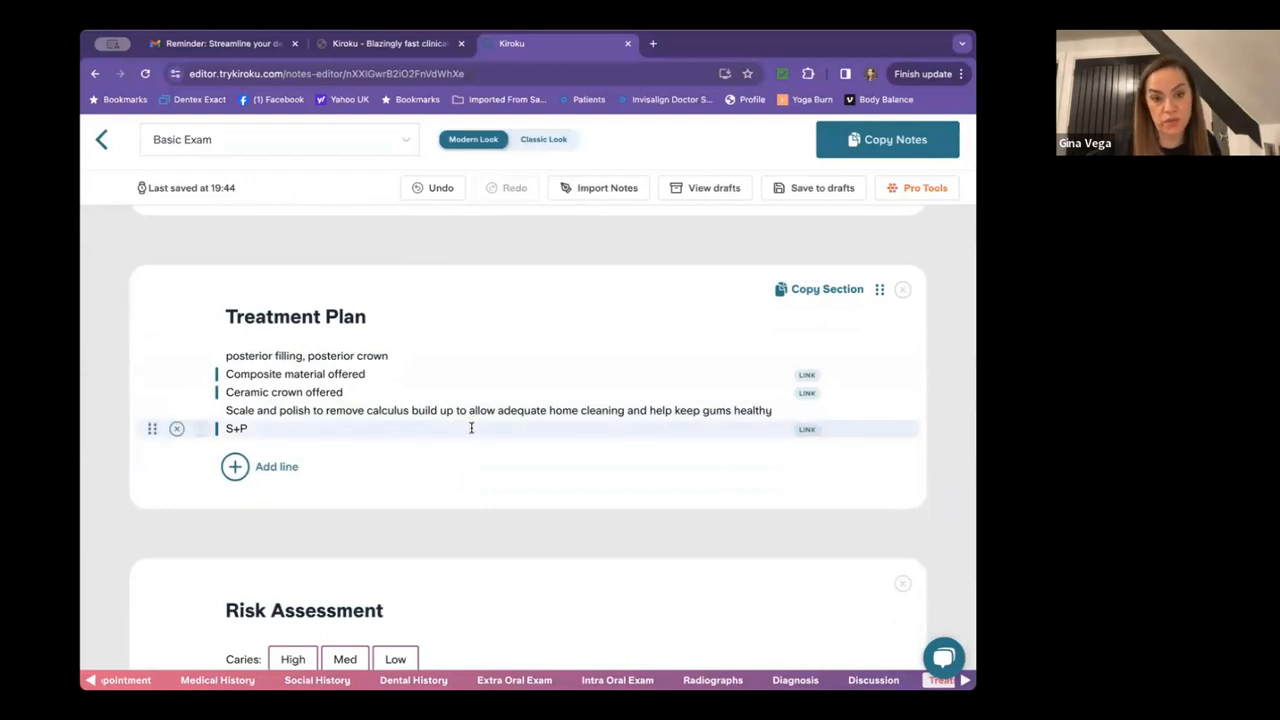
scroll(471, 428, down, 1)
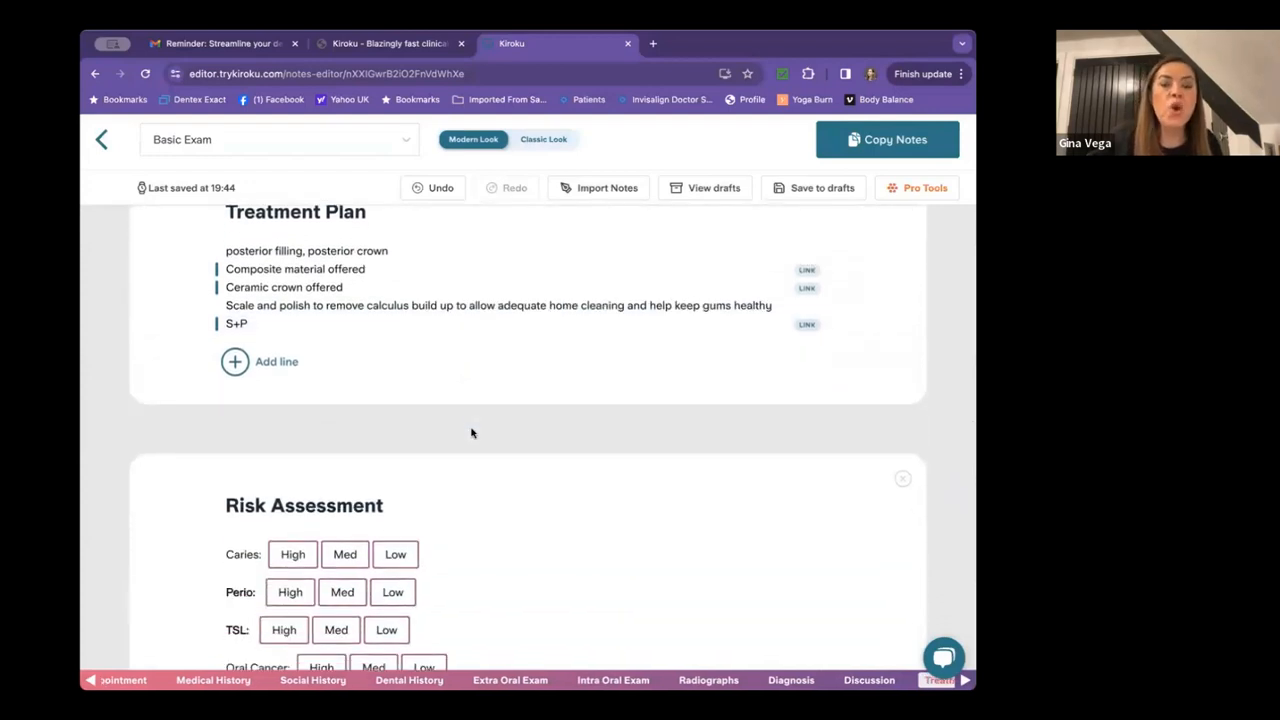
scroll(472, 432, up, 1)
Rate Caries Med (undoing Low), Perio Low, TSL Med, Oral Cancer Low, and set Recall 6m.
scroll(471, 430, down, 2)
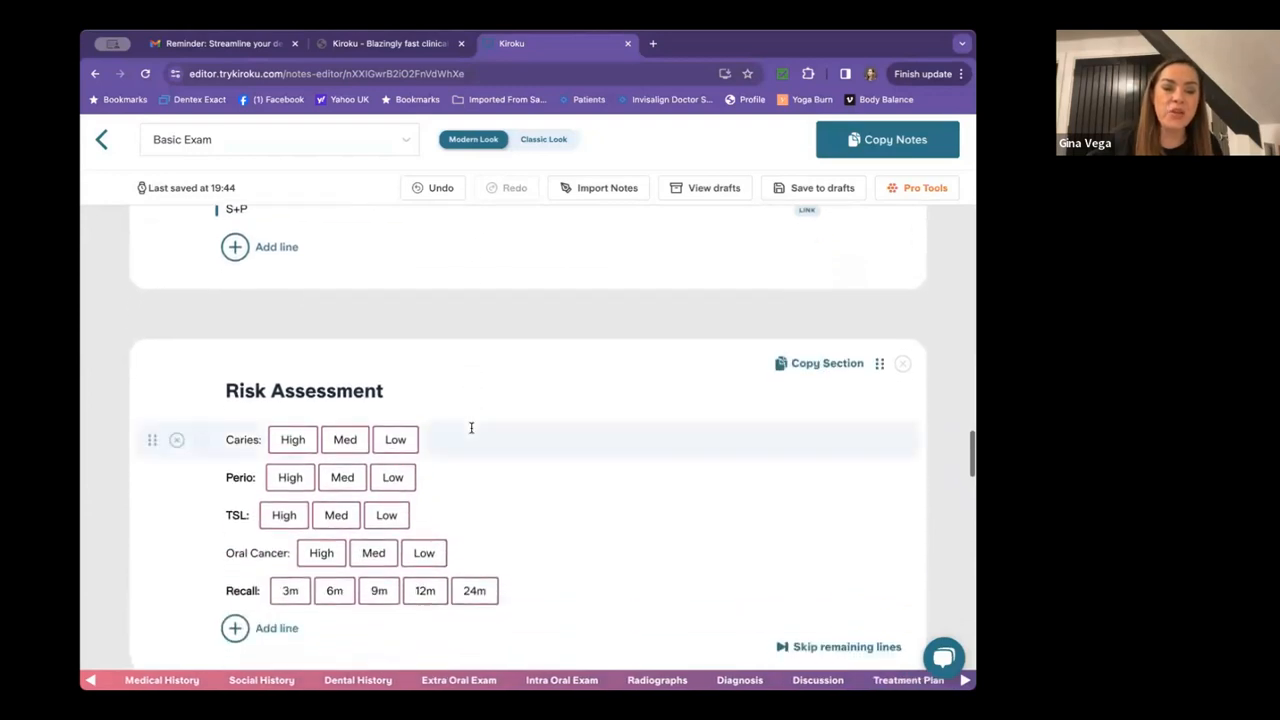
click(395, 439)
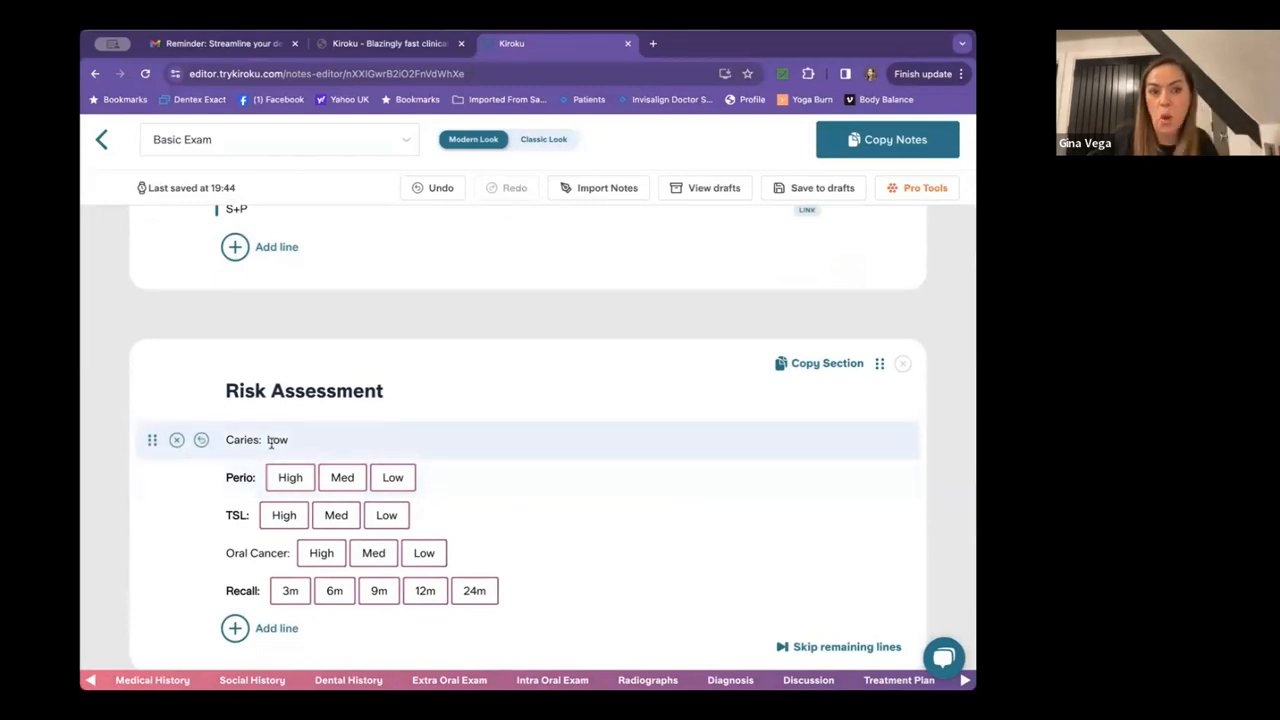
click(201, 442)
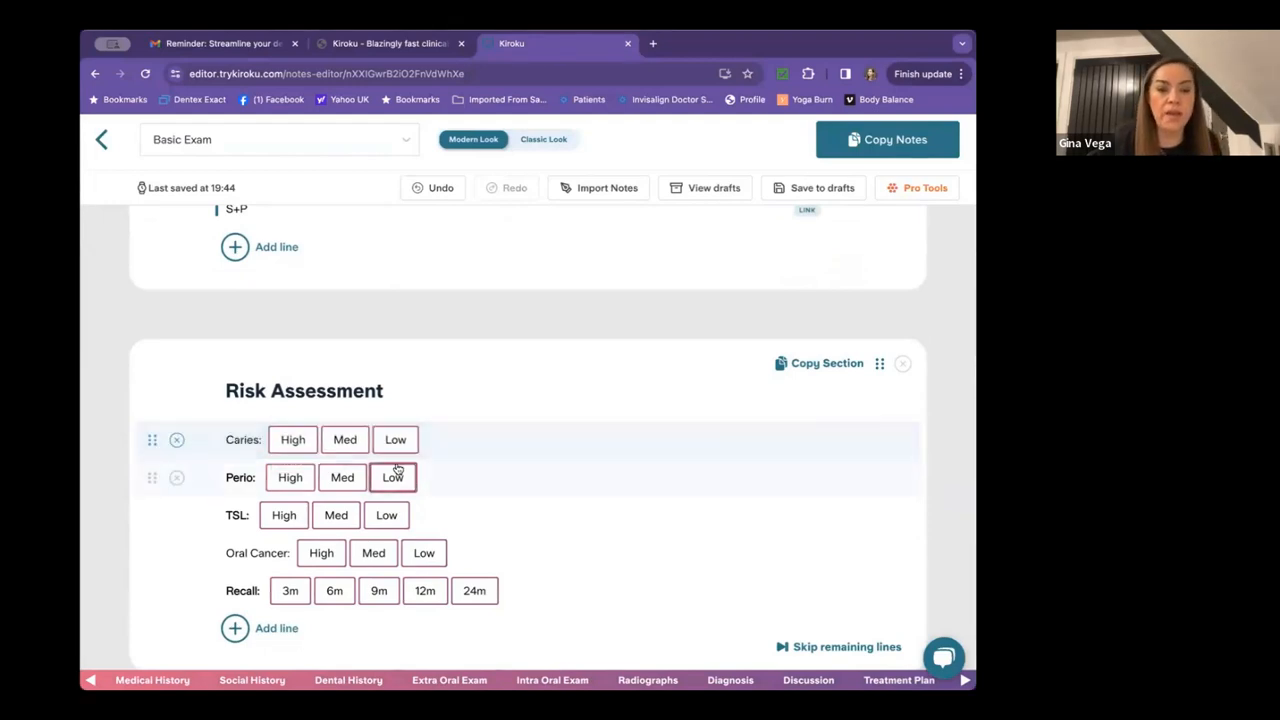
click(344, 440)
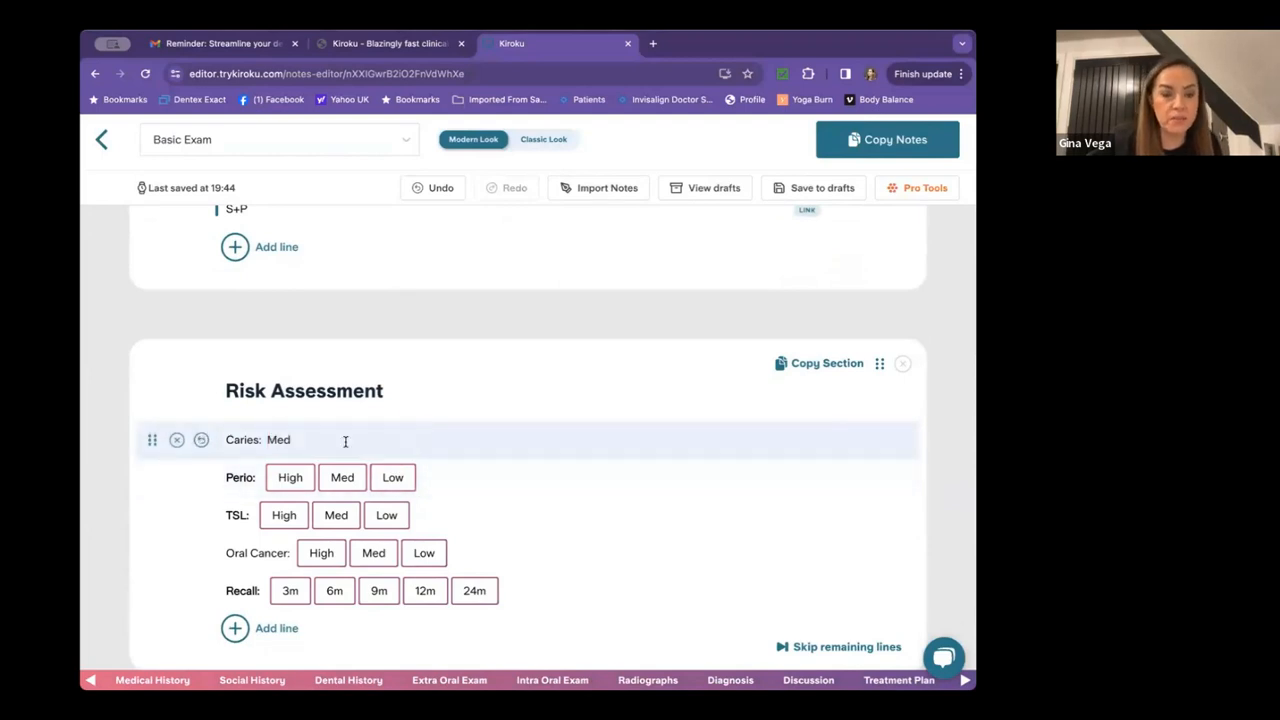
click(391, 477)
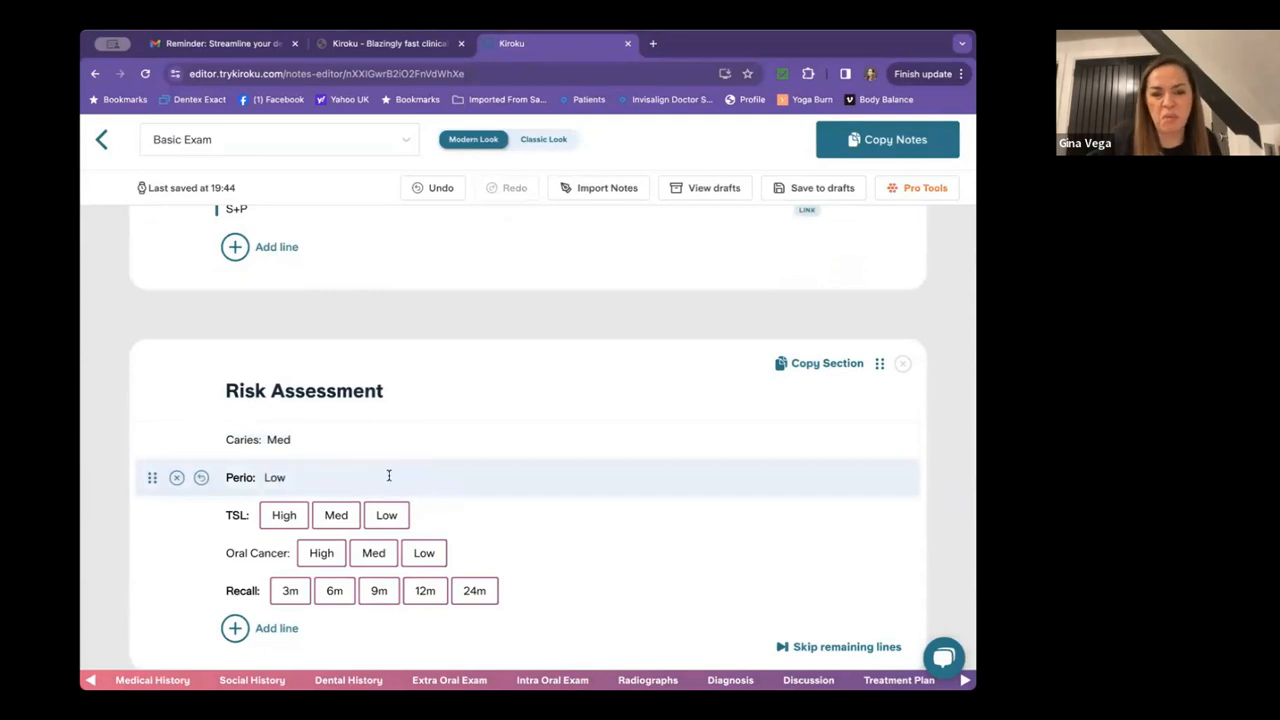
click(339, 516)
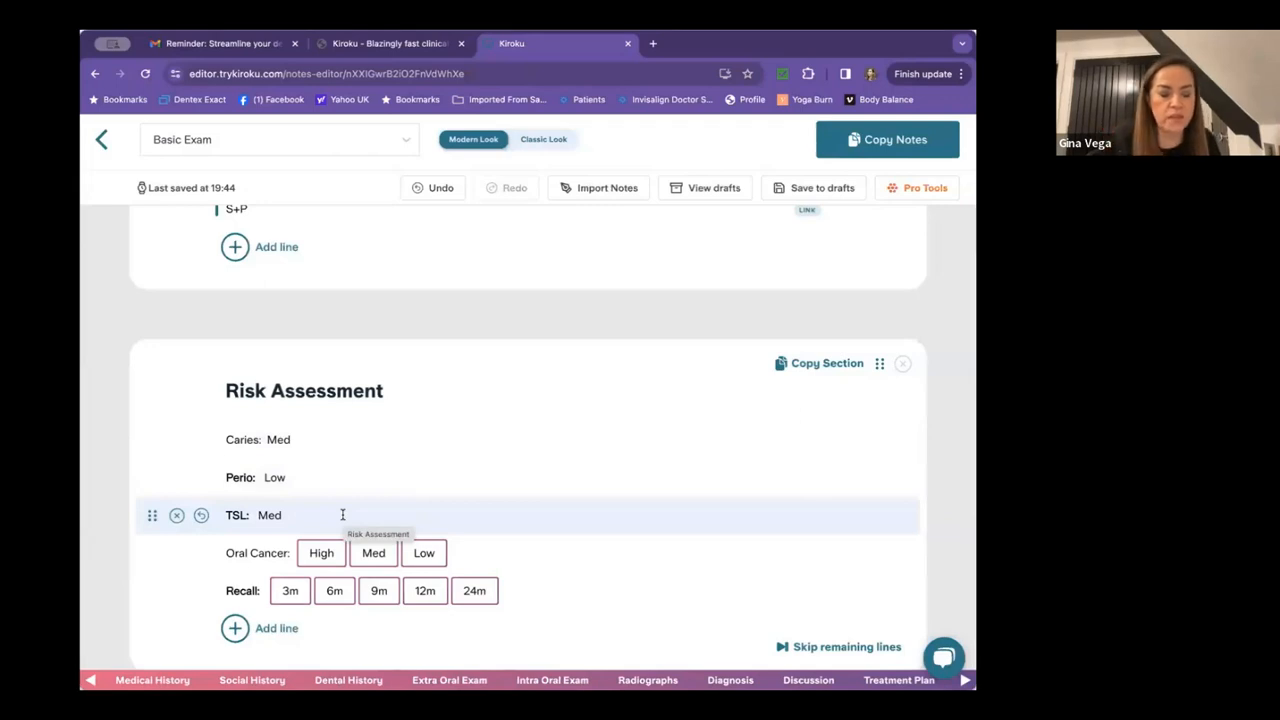
click(424, 552)
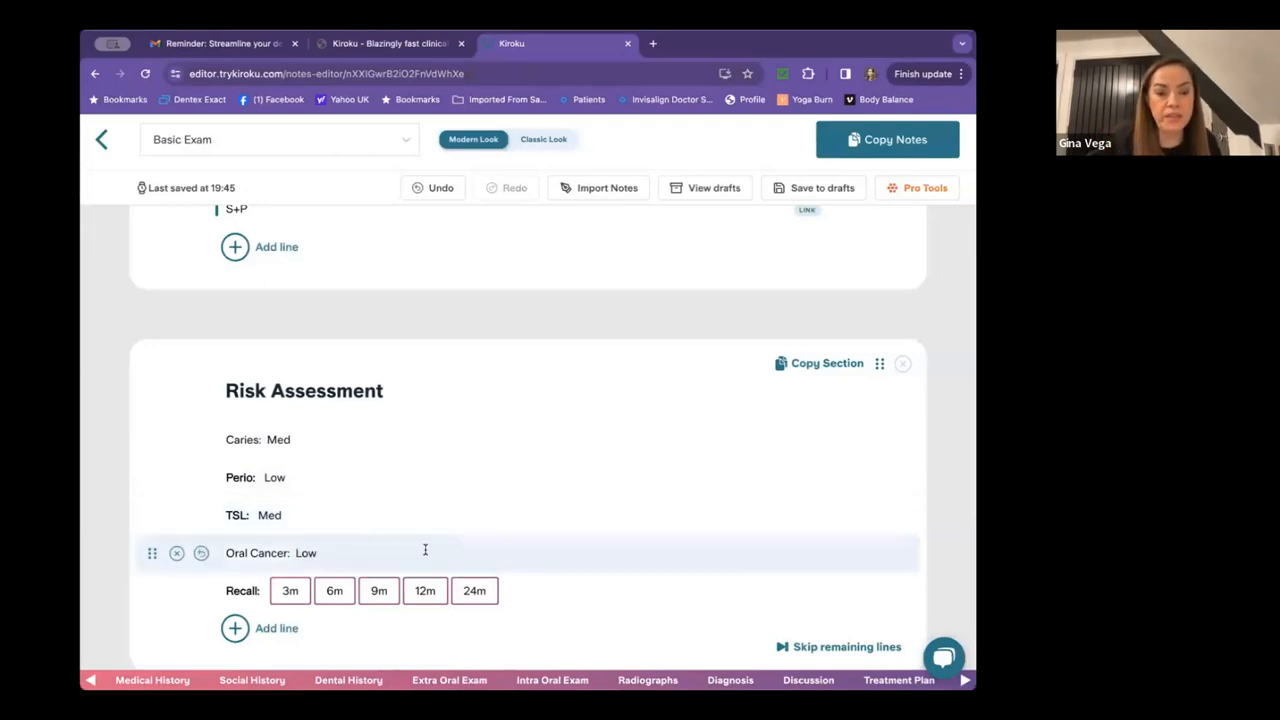
click(335, 591)
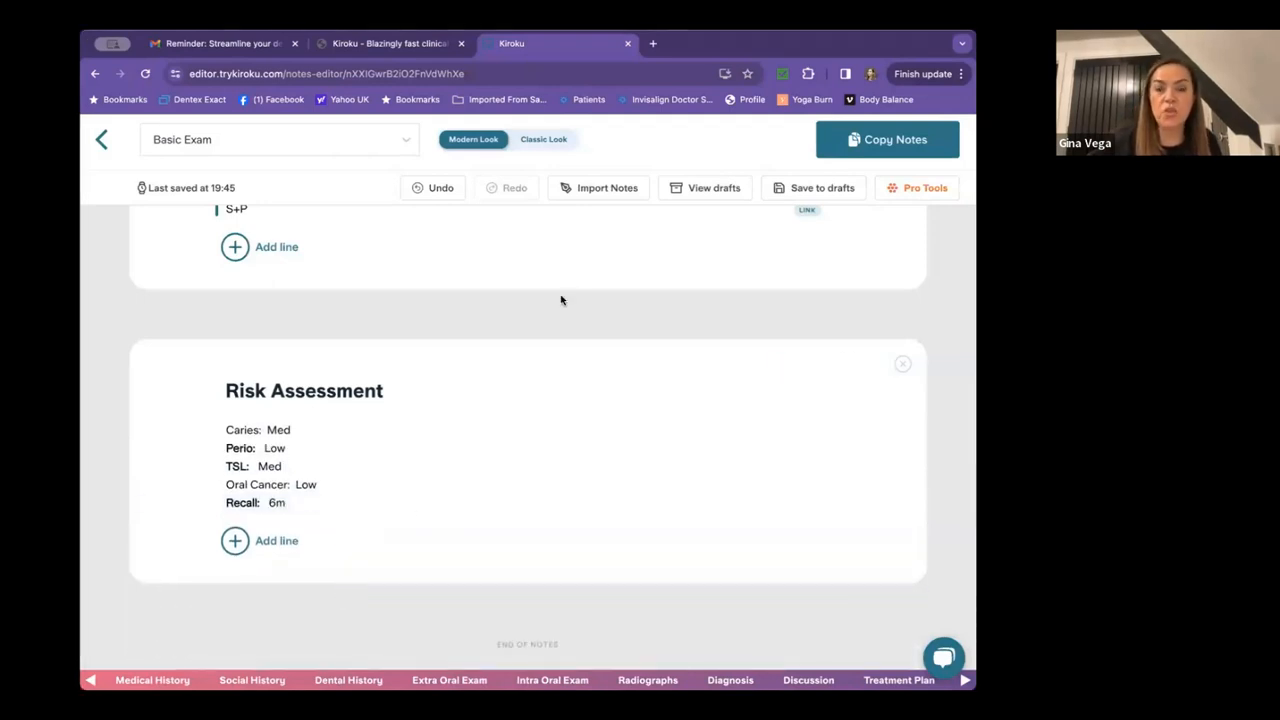
Add 'Lesion on the lip mucosa LL, rounds' as a new line below All other ST NAD.
scroll(500, 473, up, 3)
scroll(502, 478, up, 20)
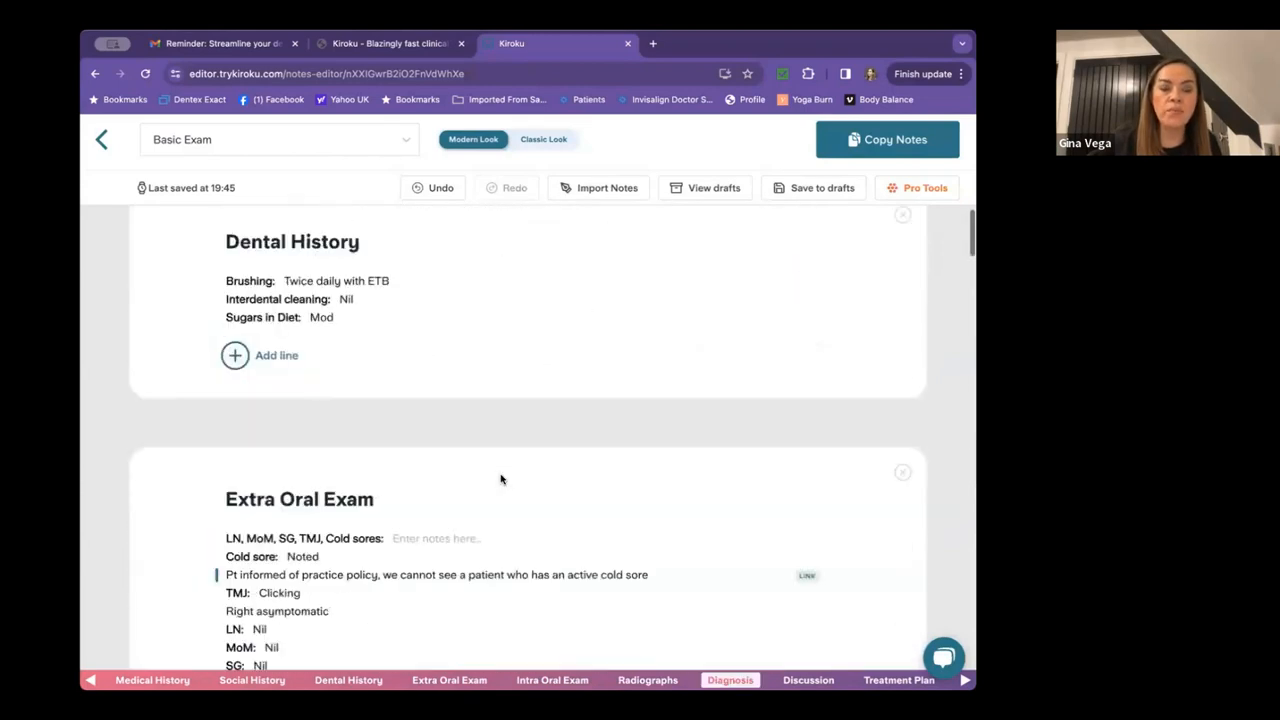
scroll(501, 479, down, 3)
scroll(502, 479, down, 6)
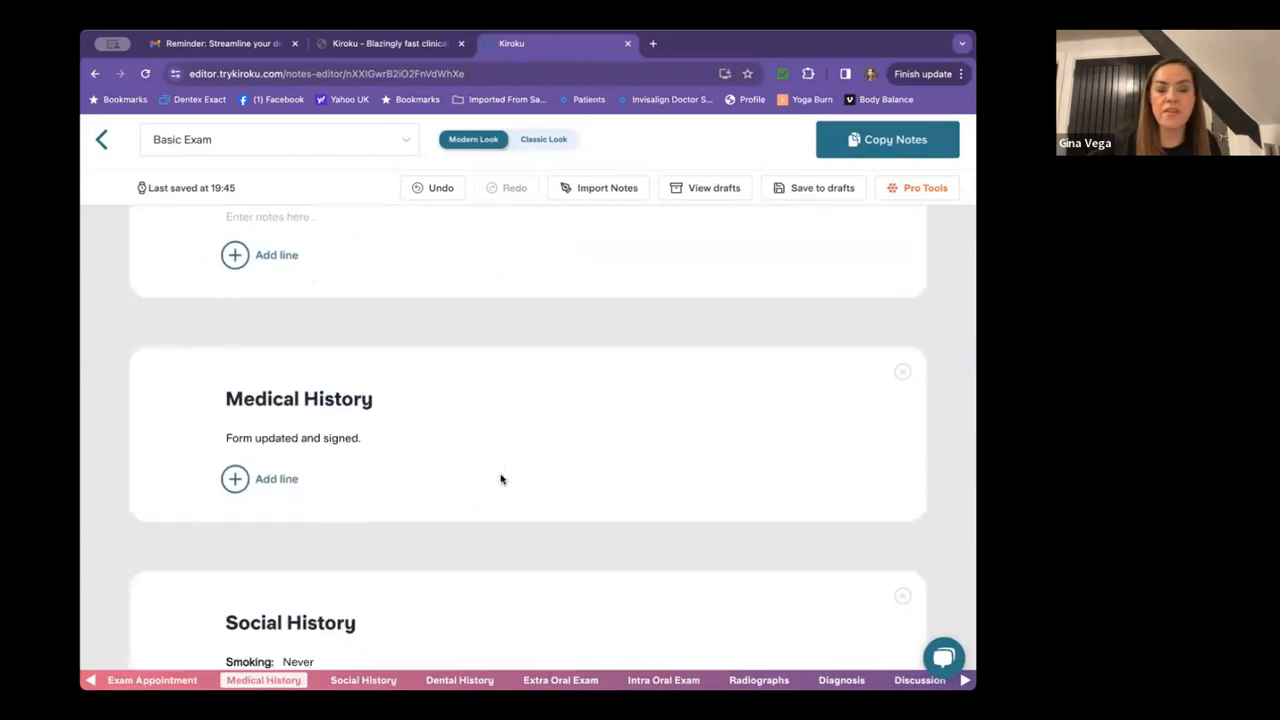
scroll(501, 479, down, 7)
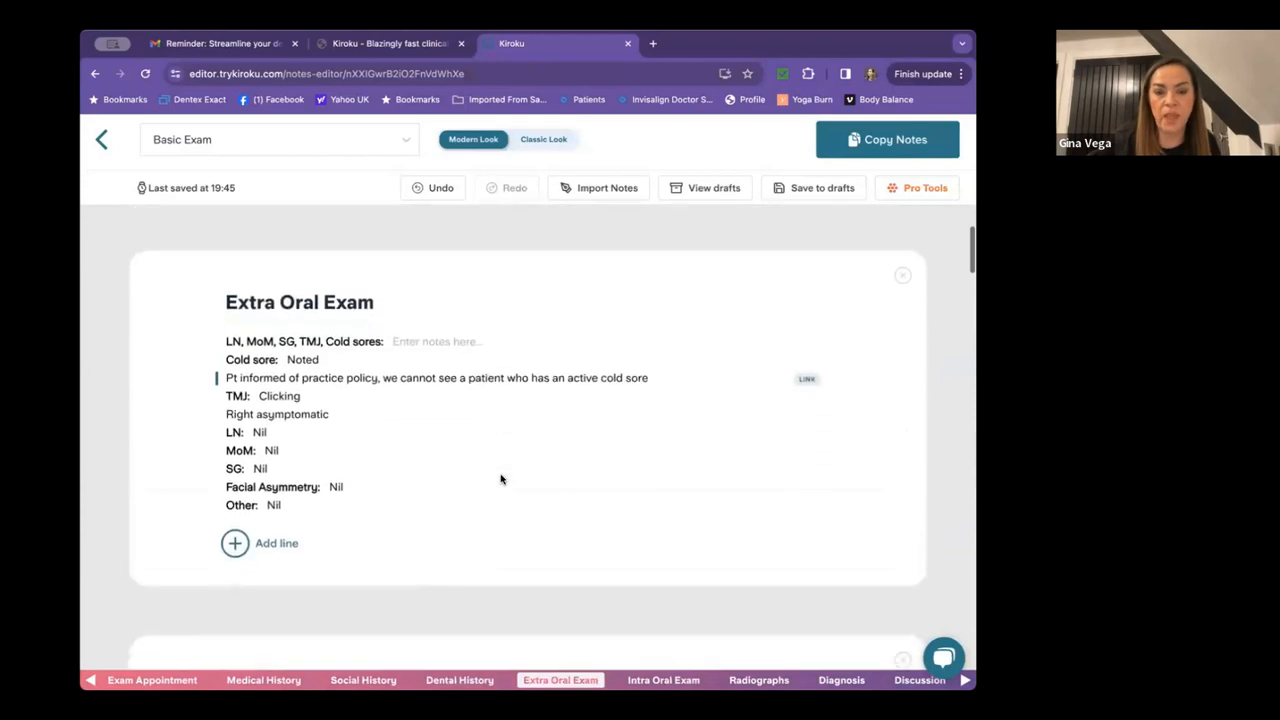
scroll(501, 473, up, 5)
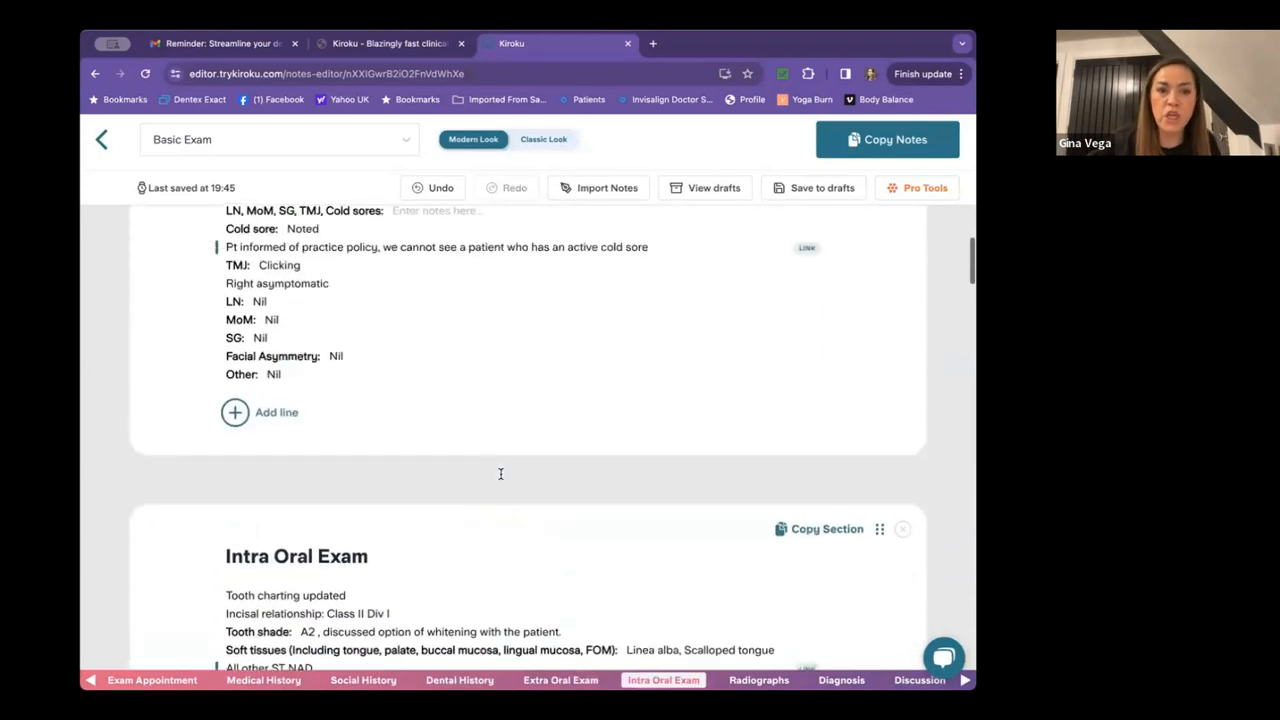
scroll(502, 478, down, 3)
scroll(502, 479, down, 3)
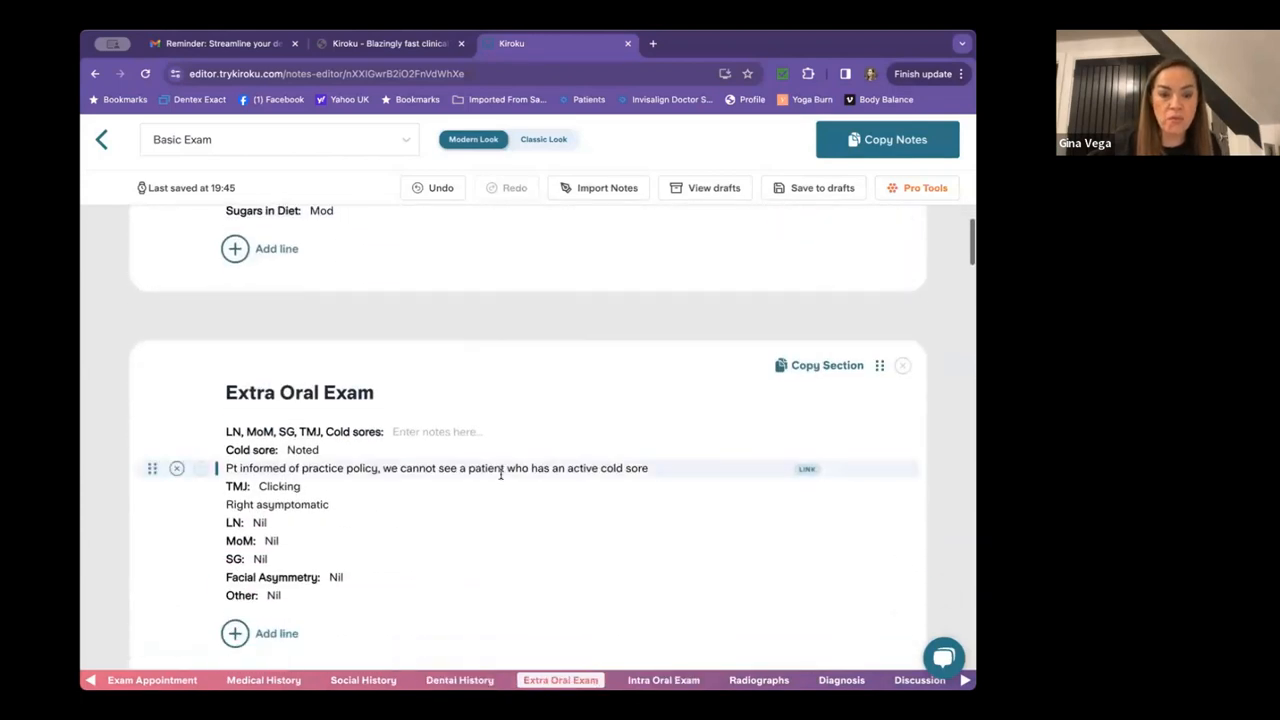
scroll(501, 479, down, 2)
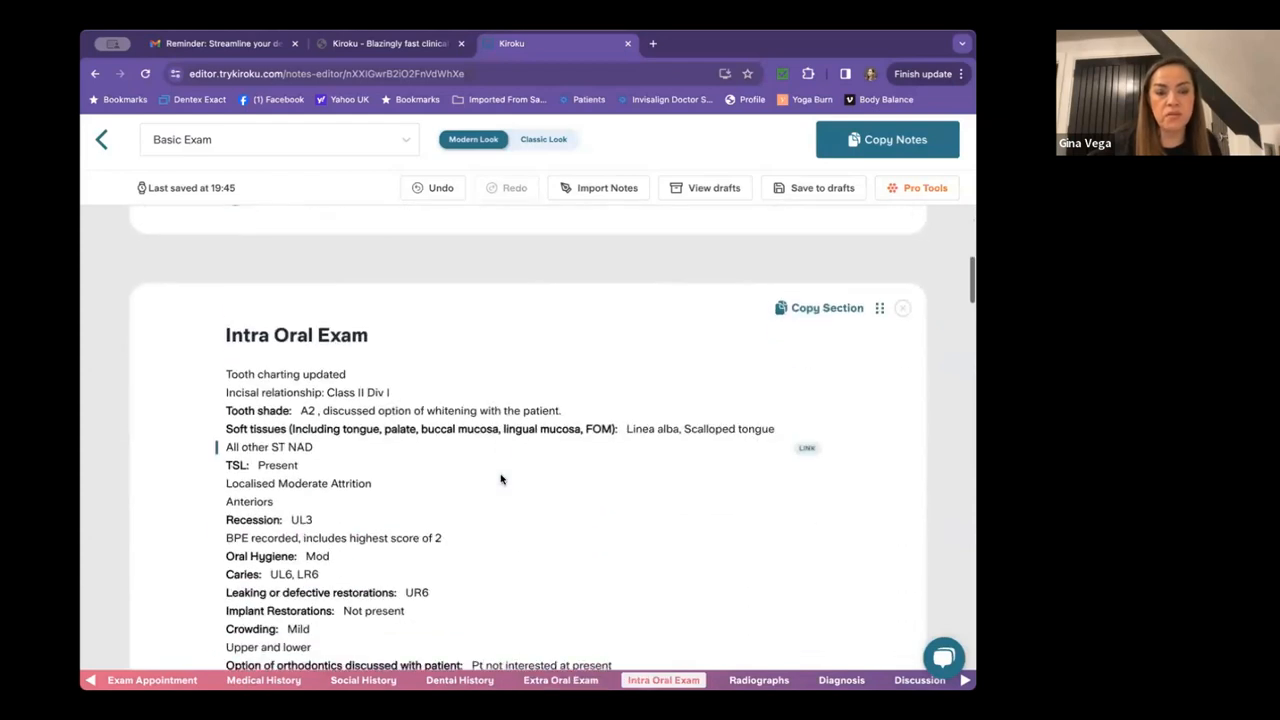
scroll(500, 471, down, 1)
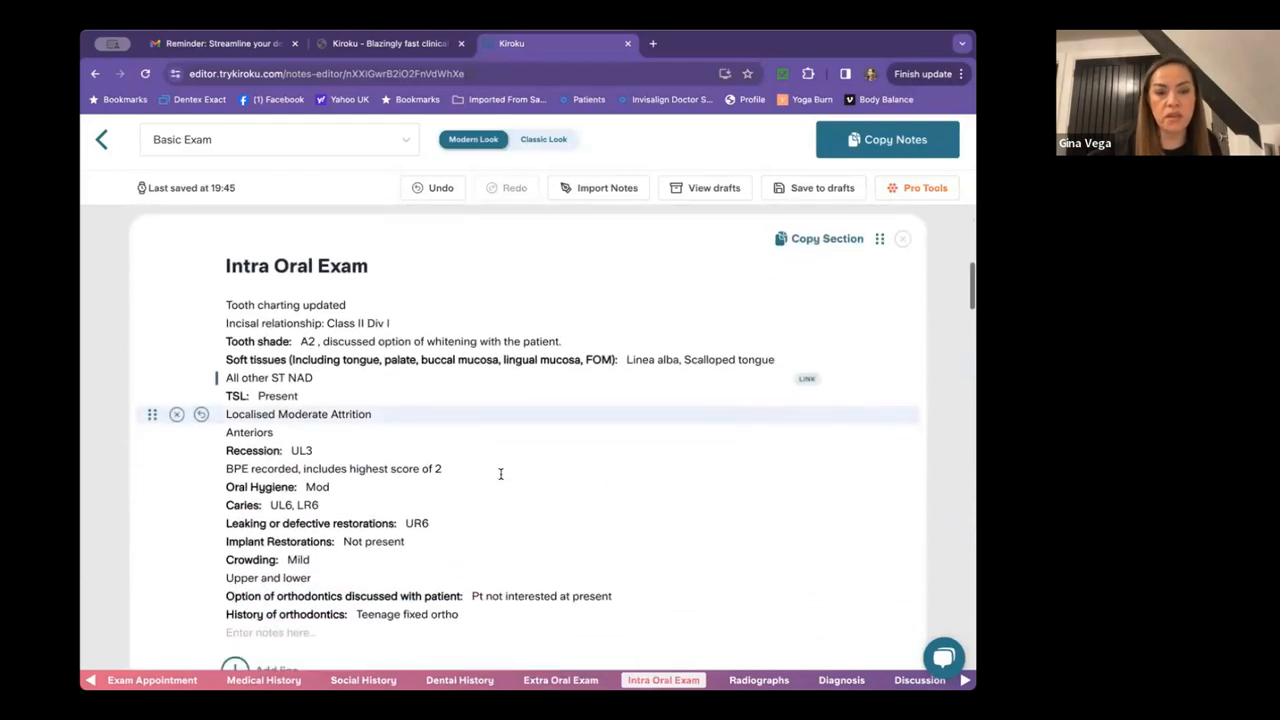
click(325, 378)
key(Return)
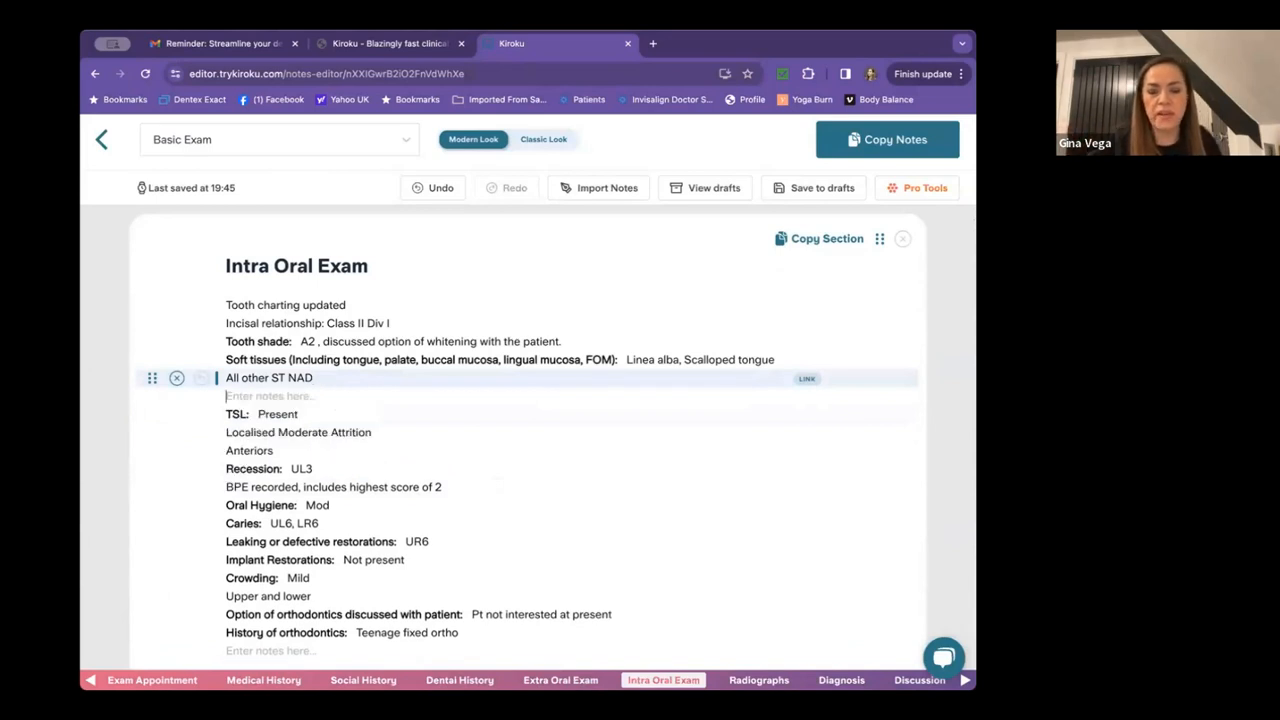
text(Les)
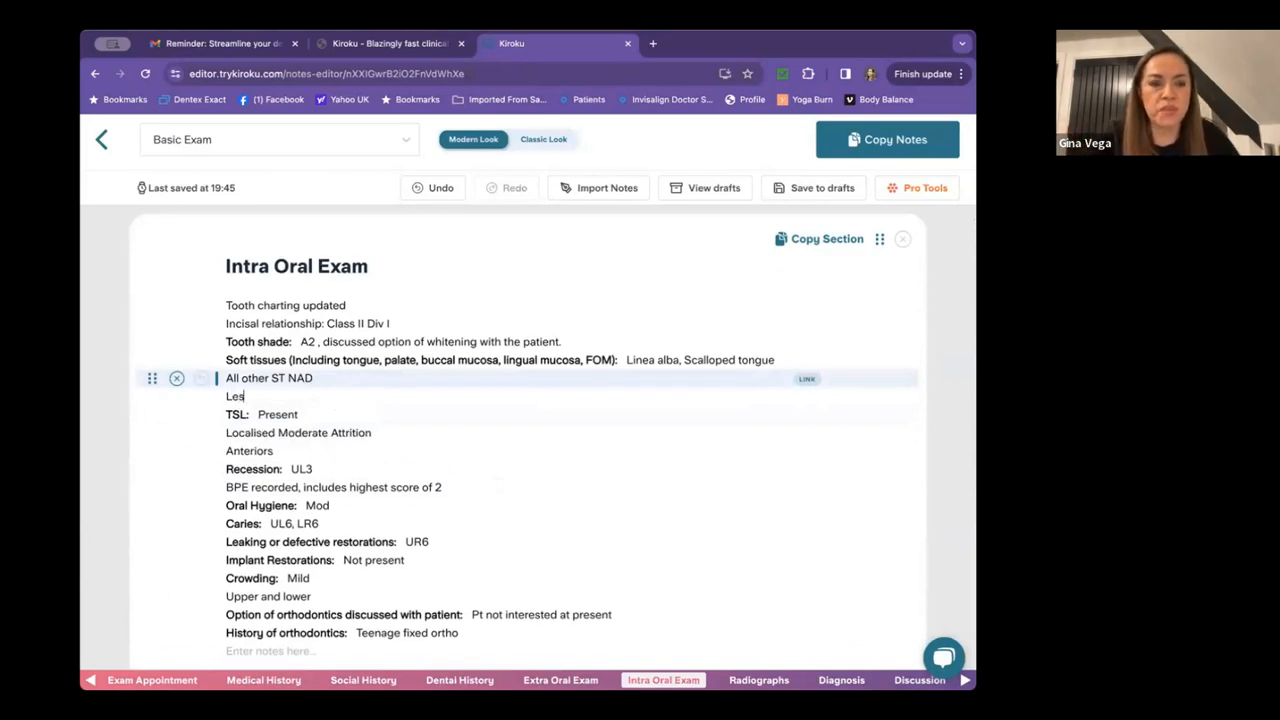
text(ion on g)
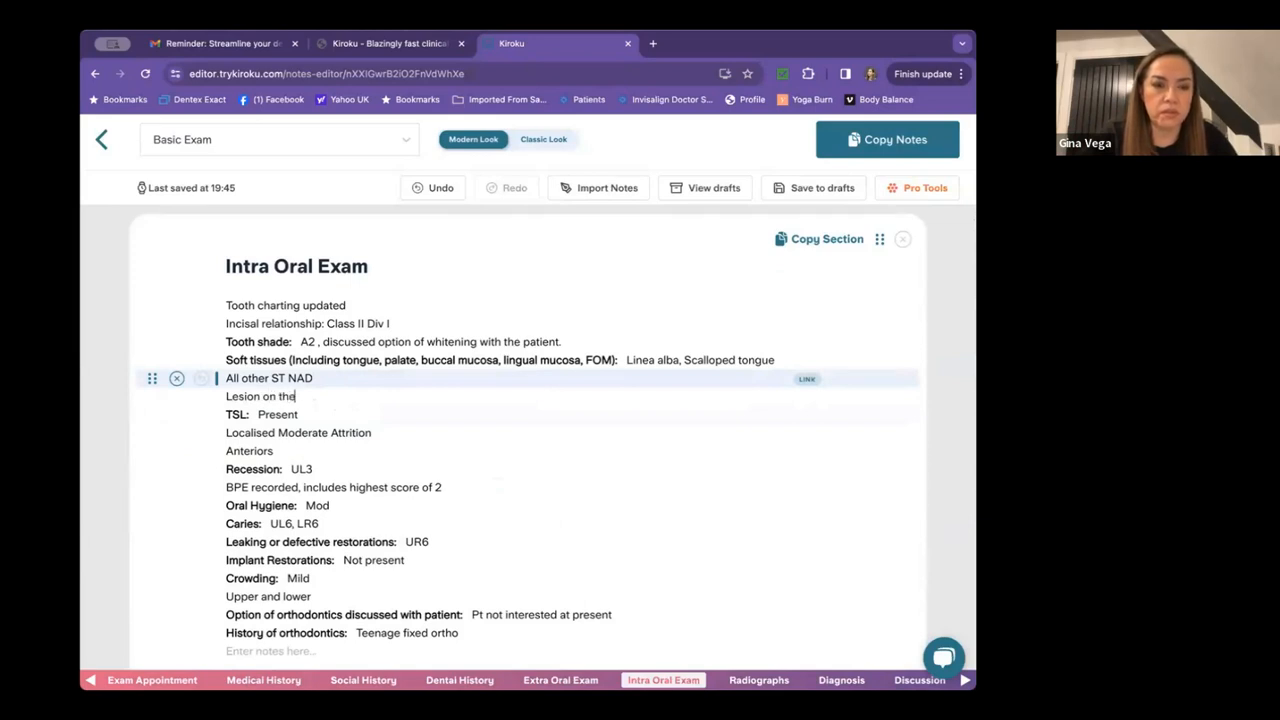
text(he lip mucosa)
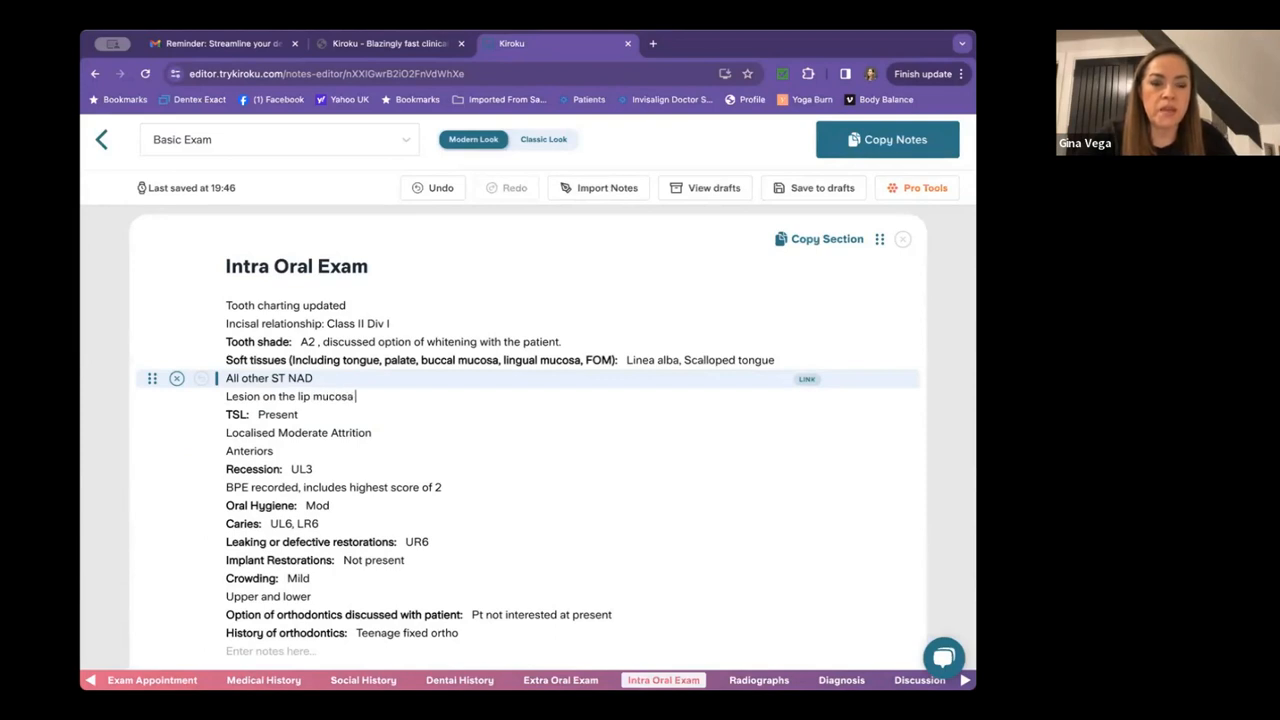
text( LL, rounds)
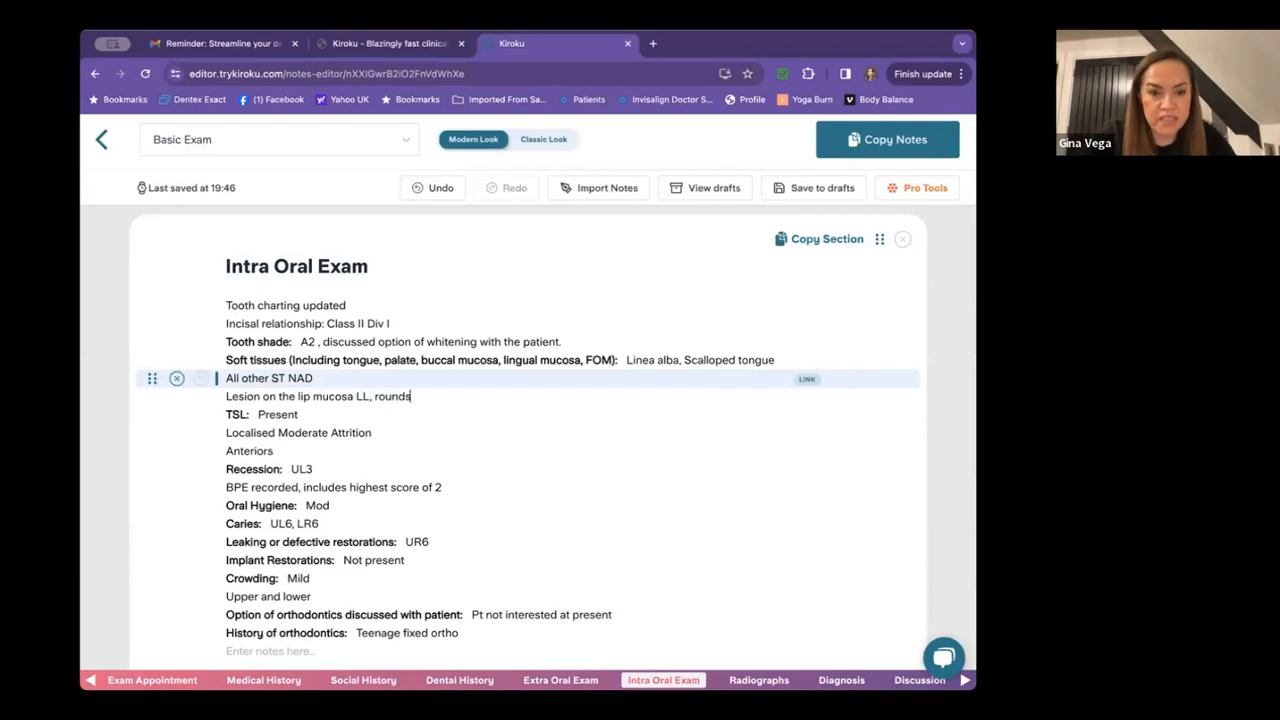
key(Return)
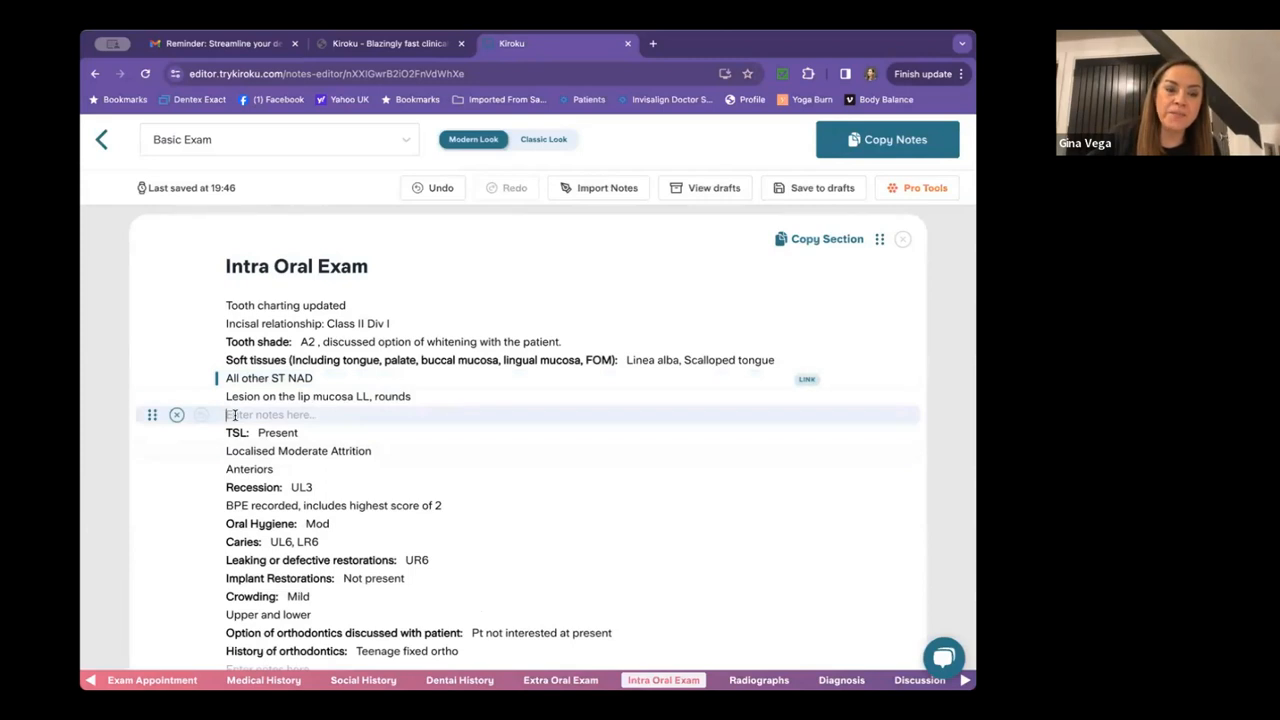
click(176, 416)
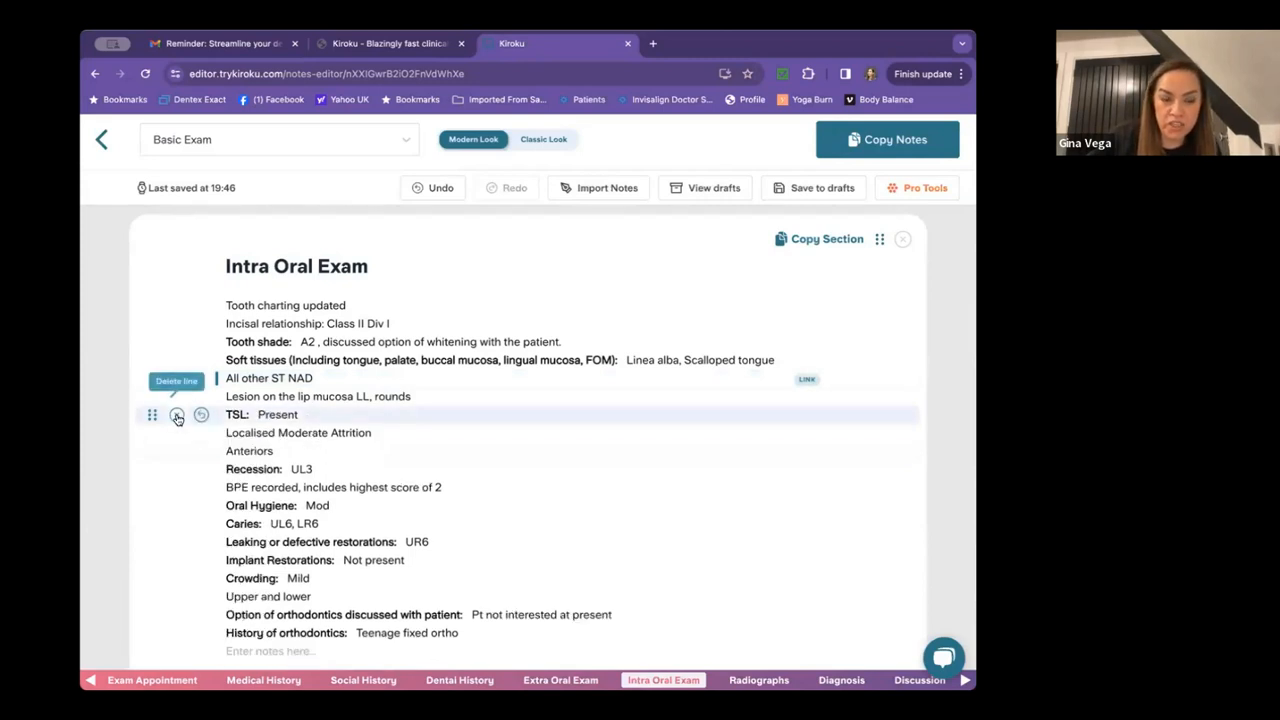
Copy the completed notes and return to the Exam Appointment section.
scroll(634, 372, down, 3)
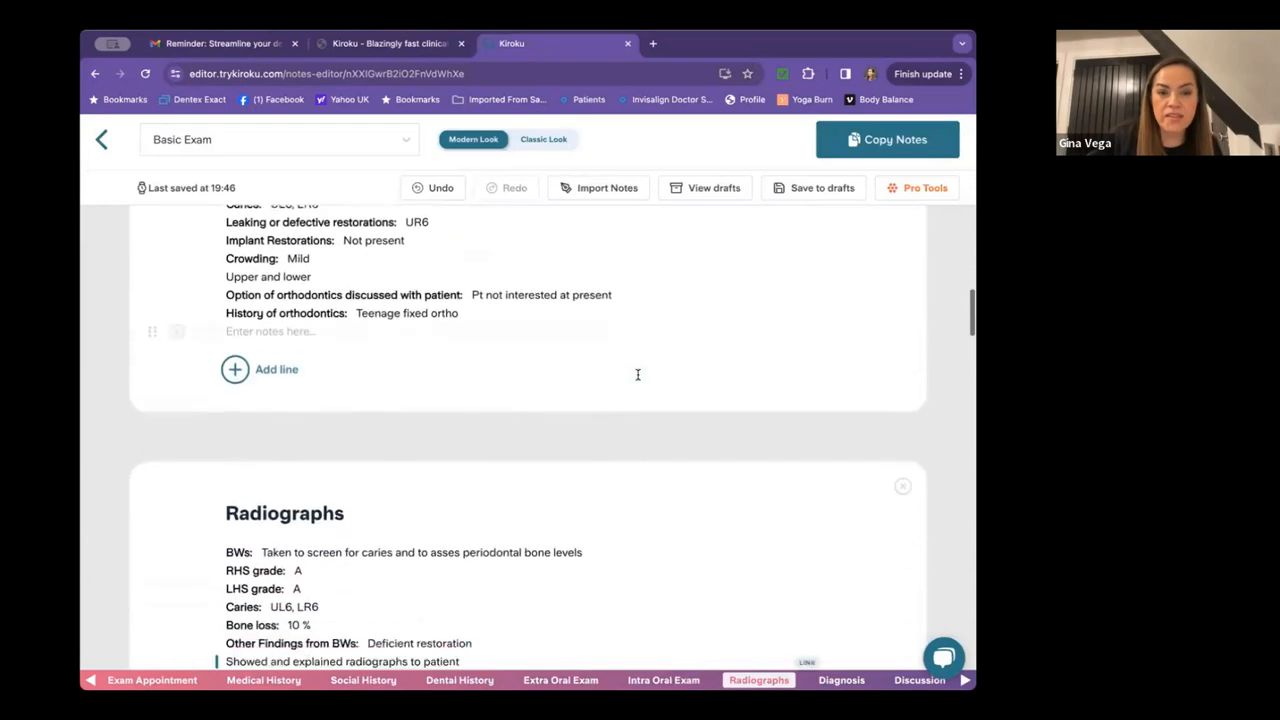
scroll(637, 374, down, 15)
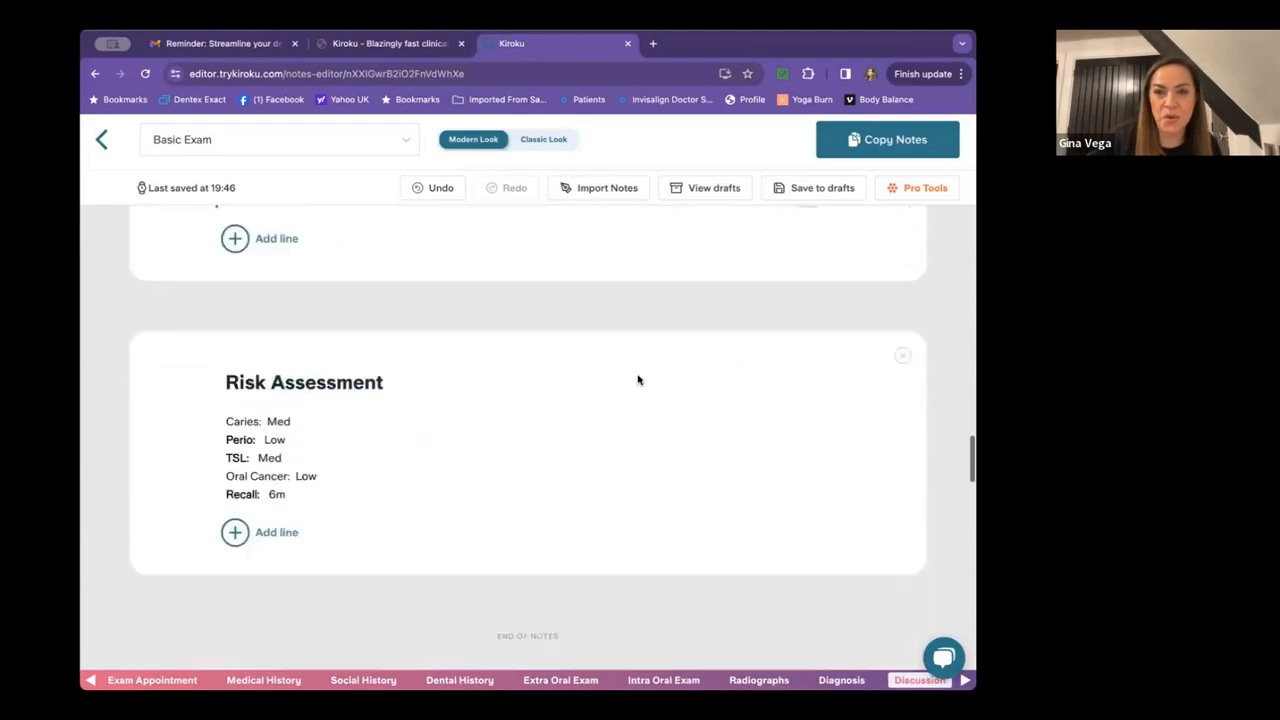
scroll(638, 380, down, 1)
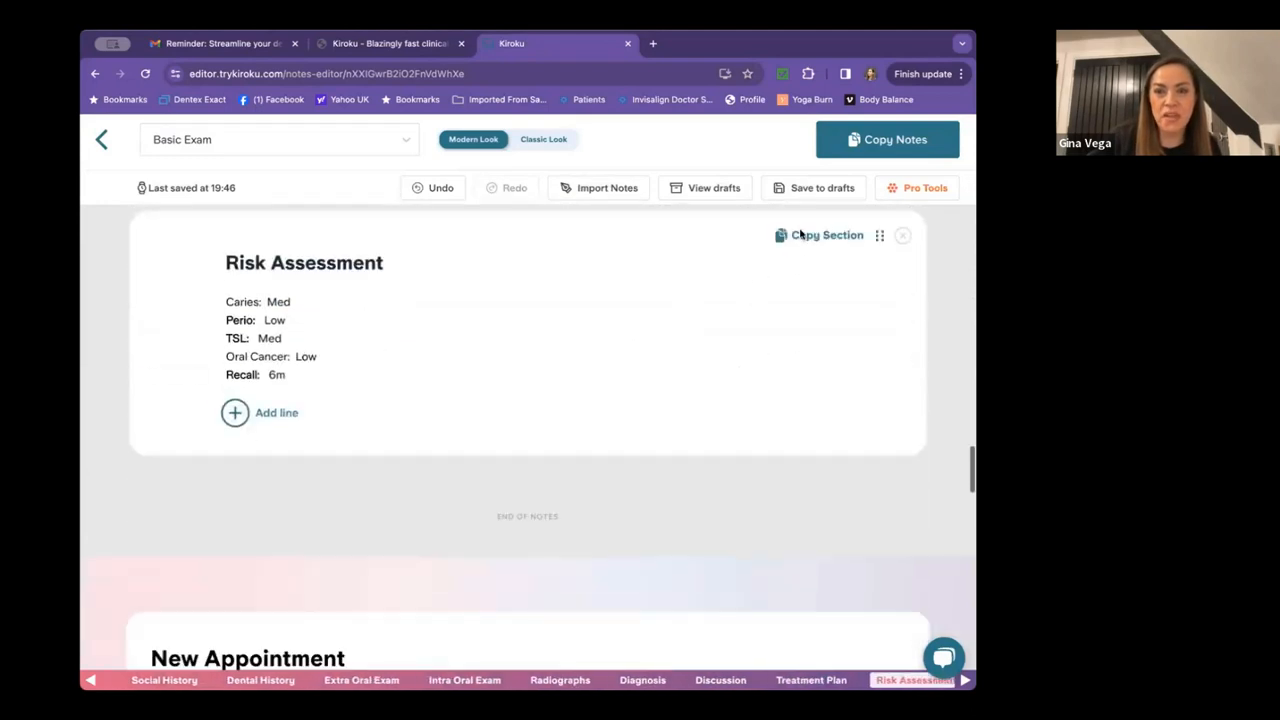
click(848, 141)
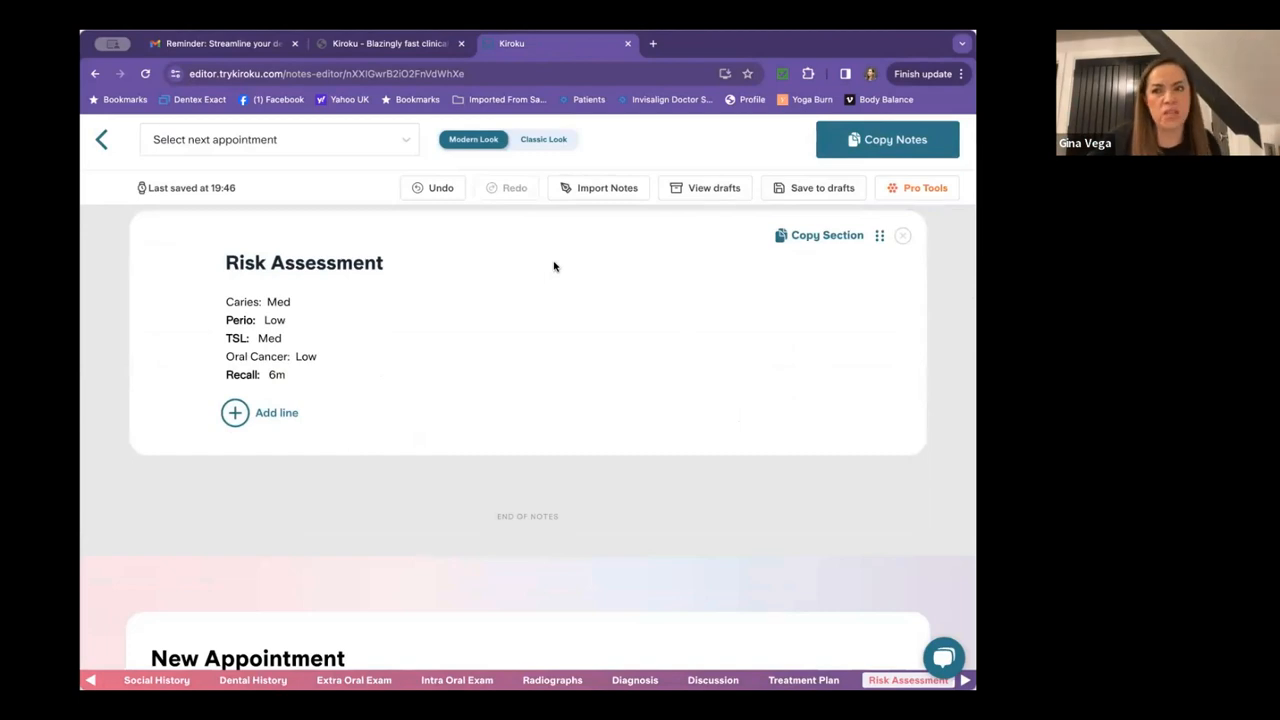
scroll(460, 352, up, 20)
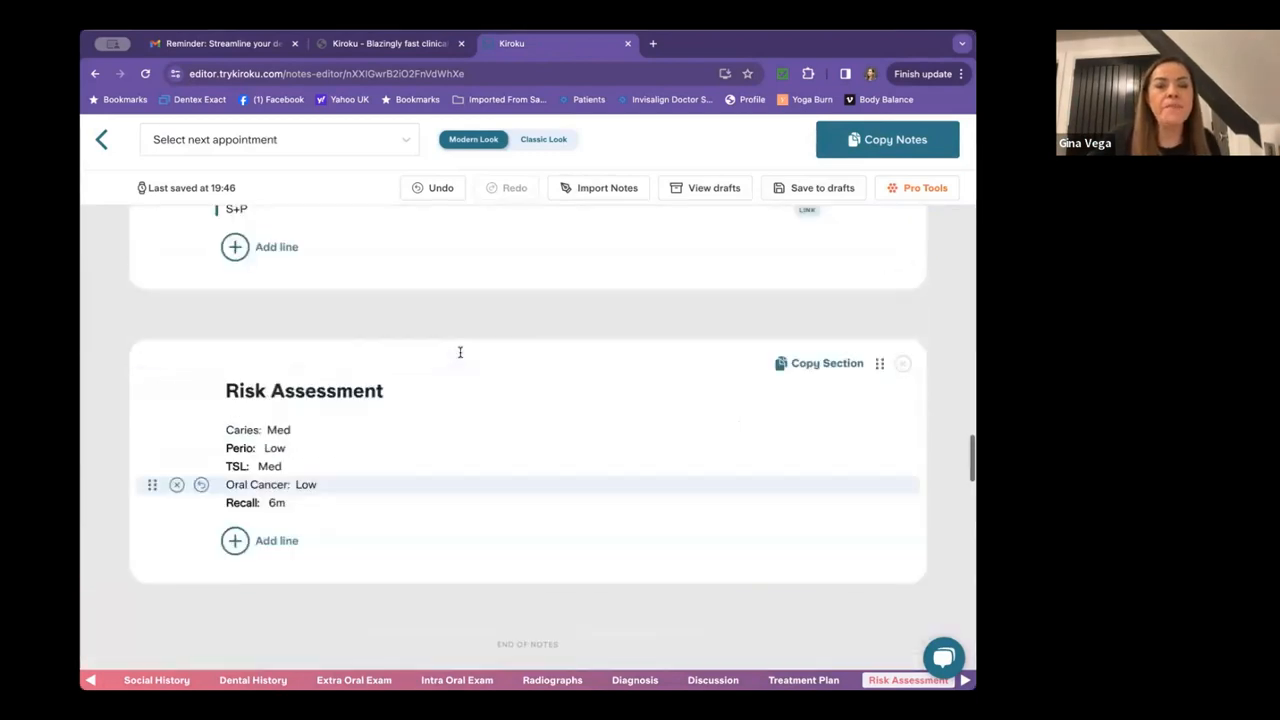
scroll(460, 355, up, 8)
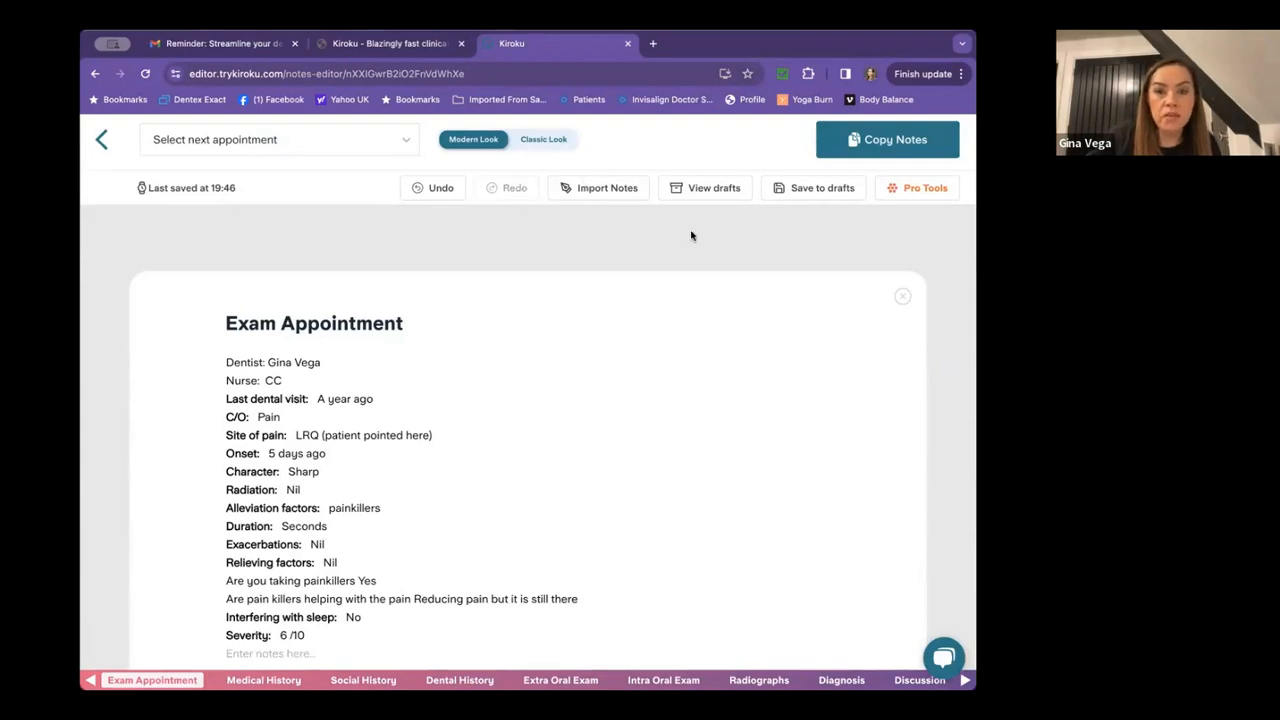
Close the reminder e-mail tab and open Kiroku in a new tab.
click(294, 43)
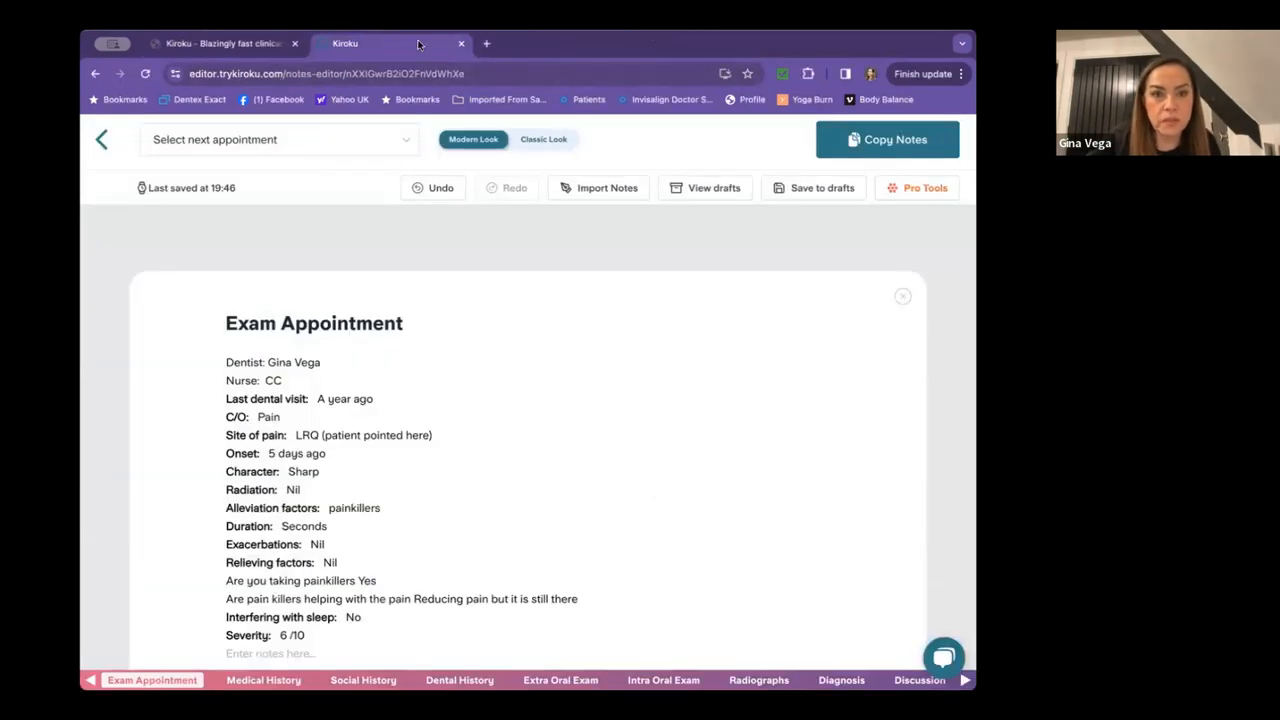
click(488, 45)
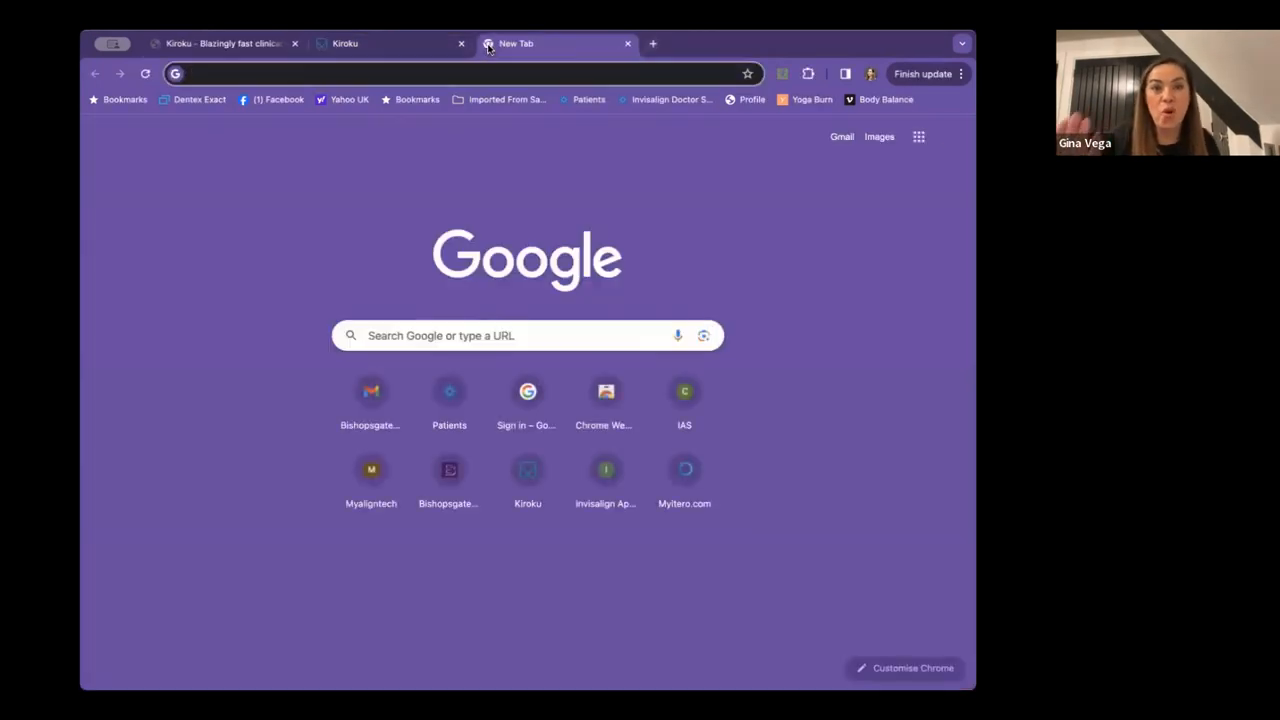
click(529, 463)
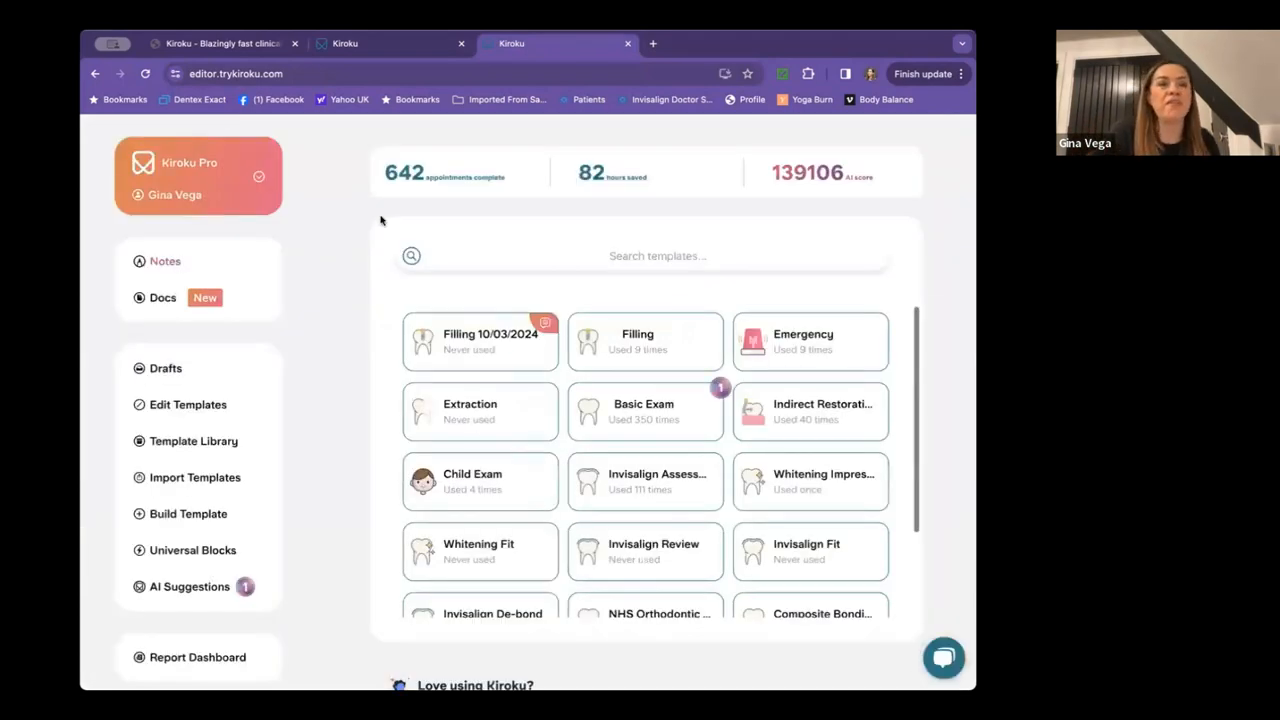
Start a new note from the Invisalign Assessment template on the Kiroku dashboard.
click(414, 46)
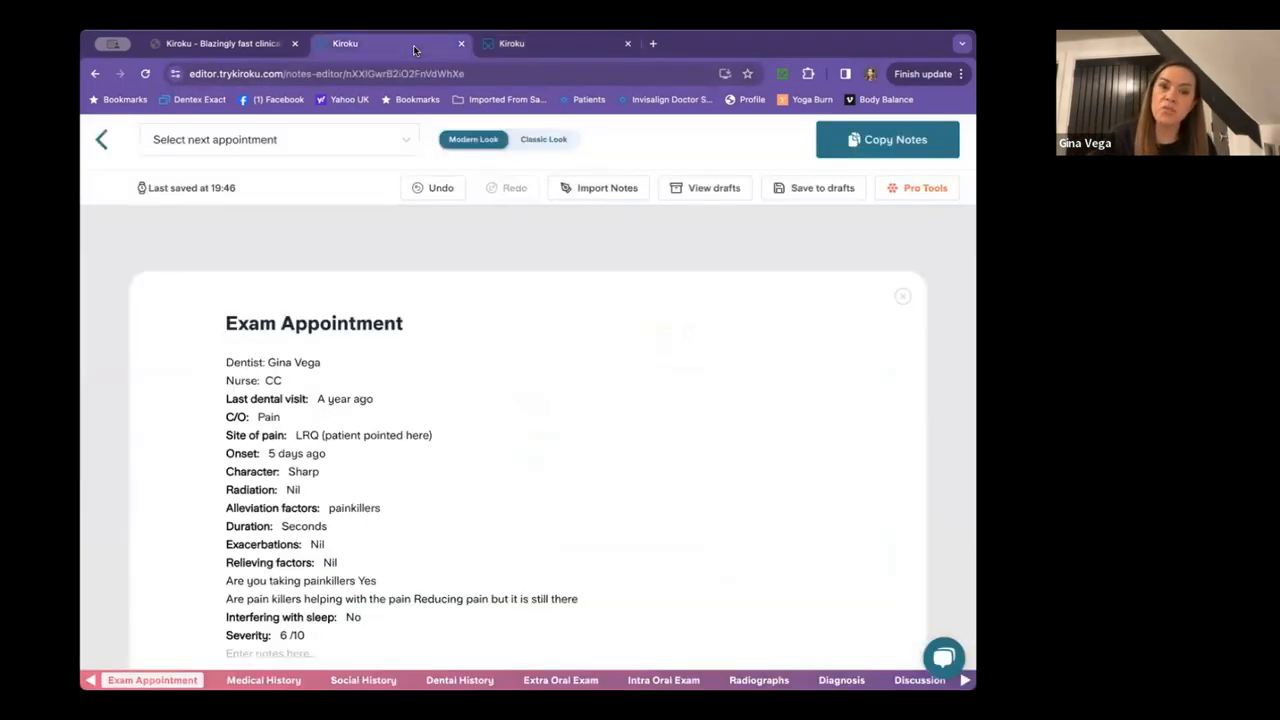
click(544, 49)
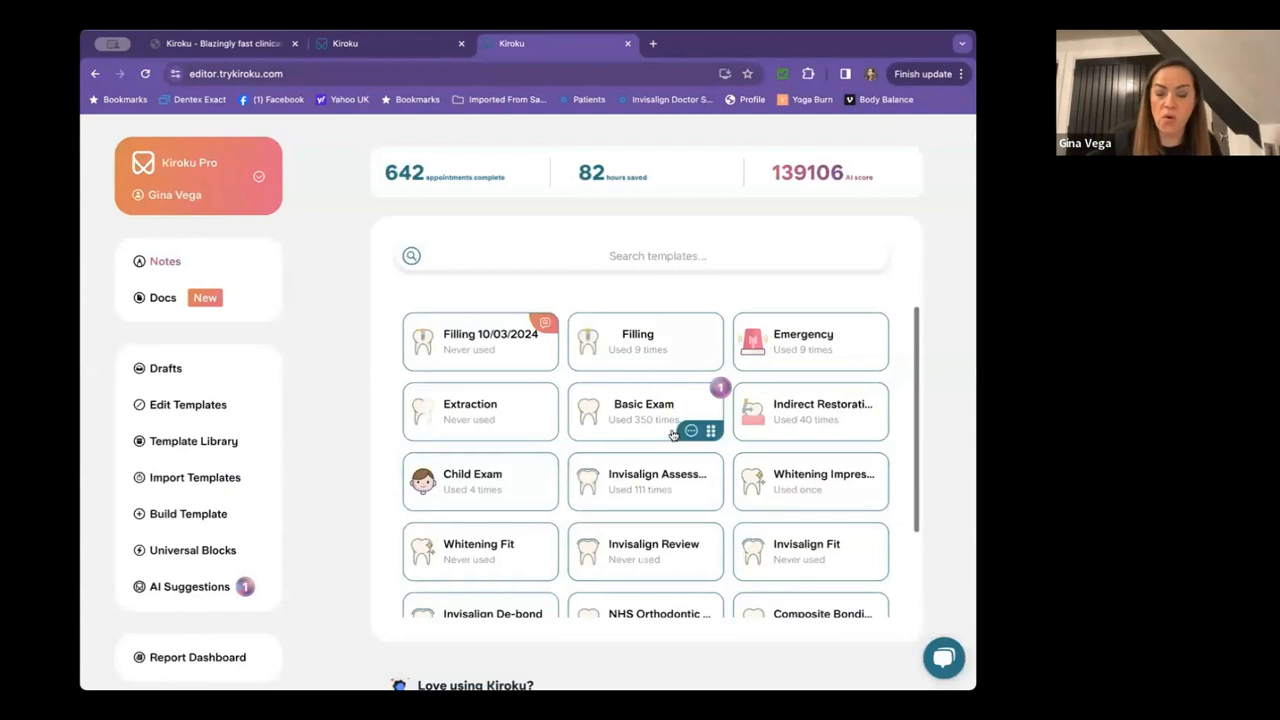
click(643, 478)
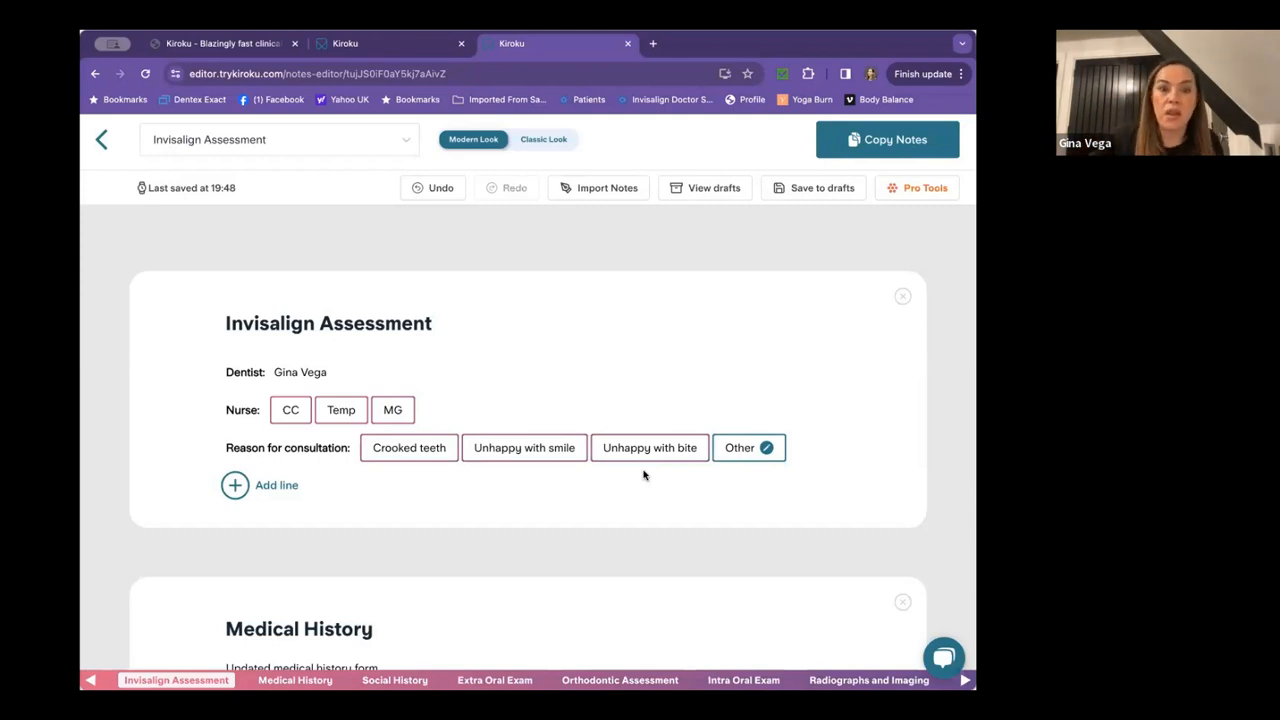
Record a Temp nurse with the nurse's initials, reason Unhappy with smile, smoking Never, alcohol Rarely.
click(350, 414)
text(LB)
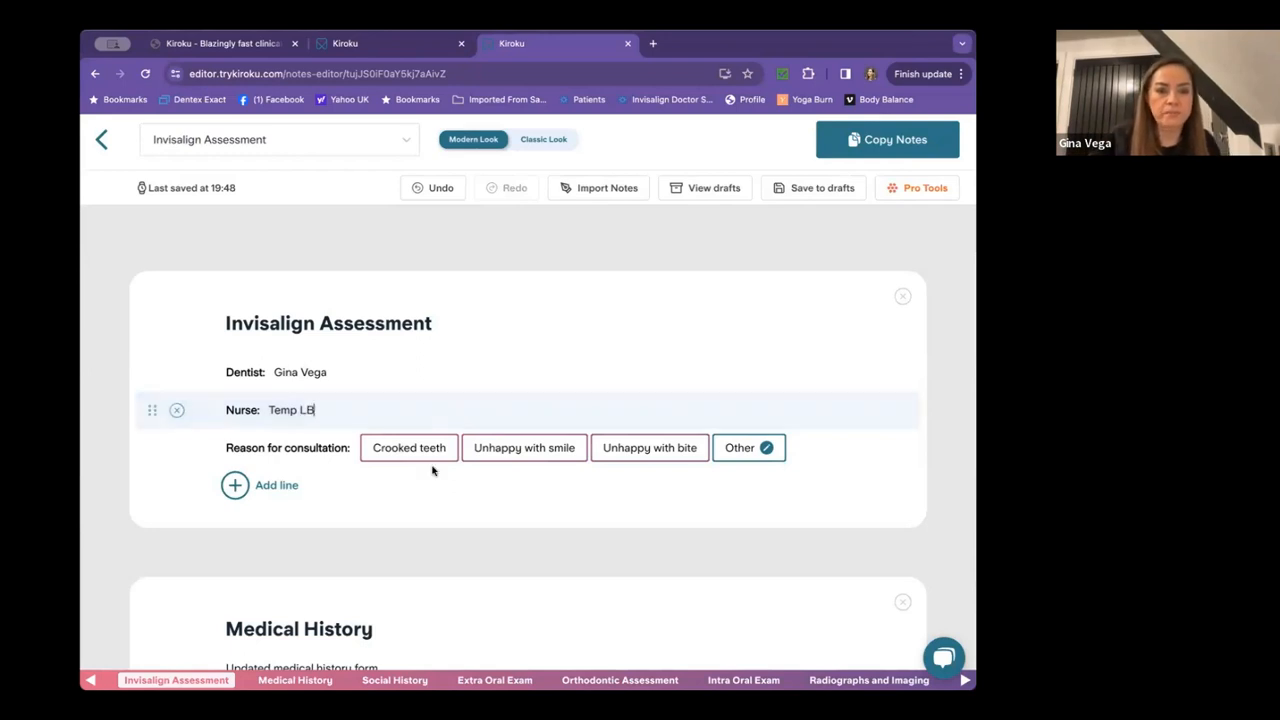
click(558, 440)
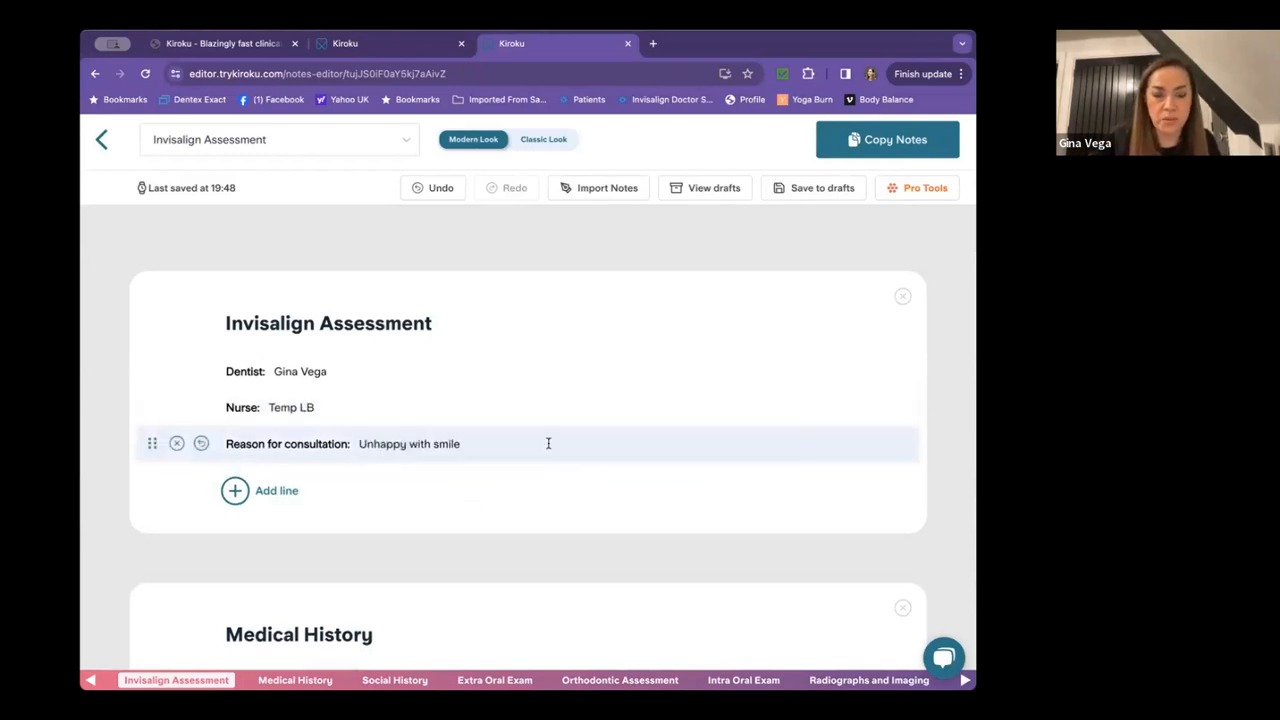
scroll(548, 448, down, 3)
scroll(548, 448, down, 3)
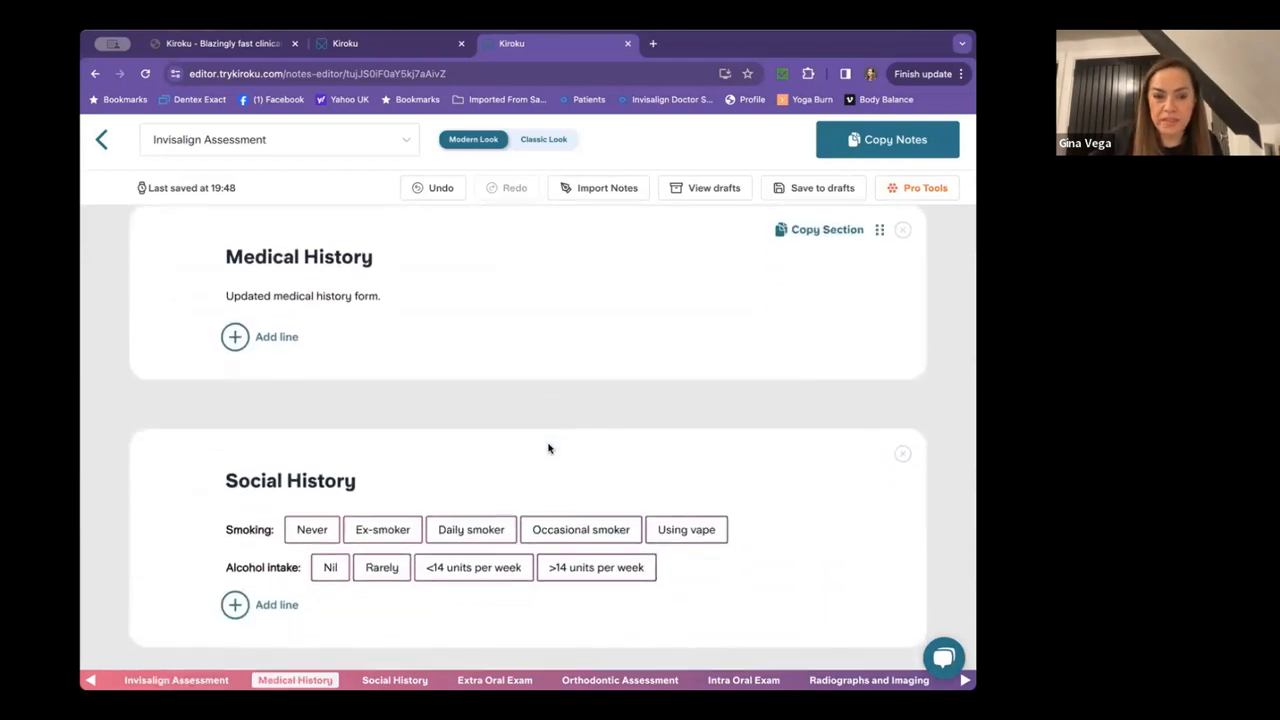
click(304, 410)
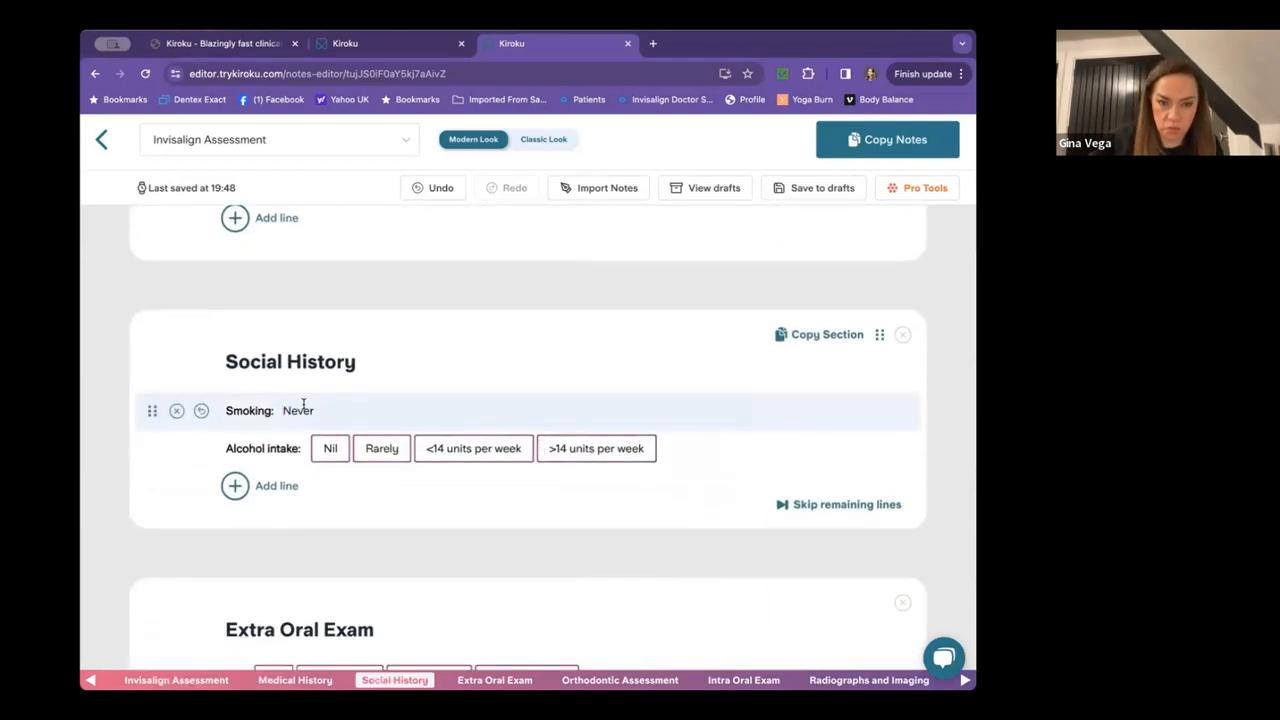
click(376, 449)
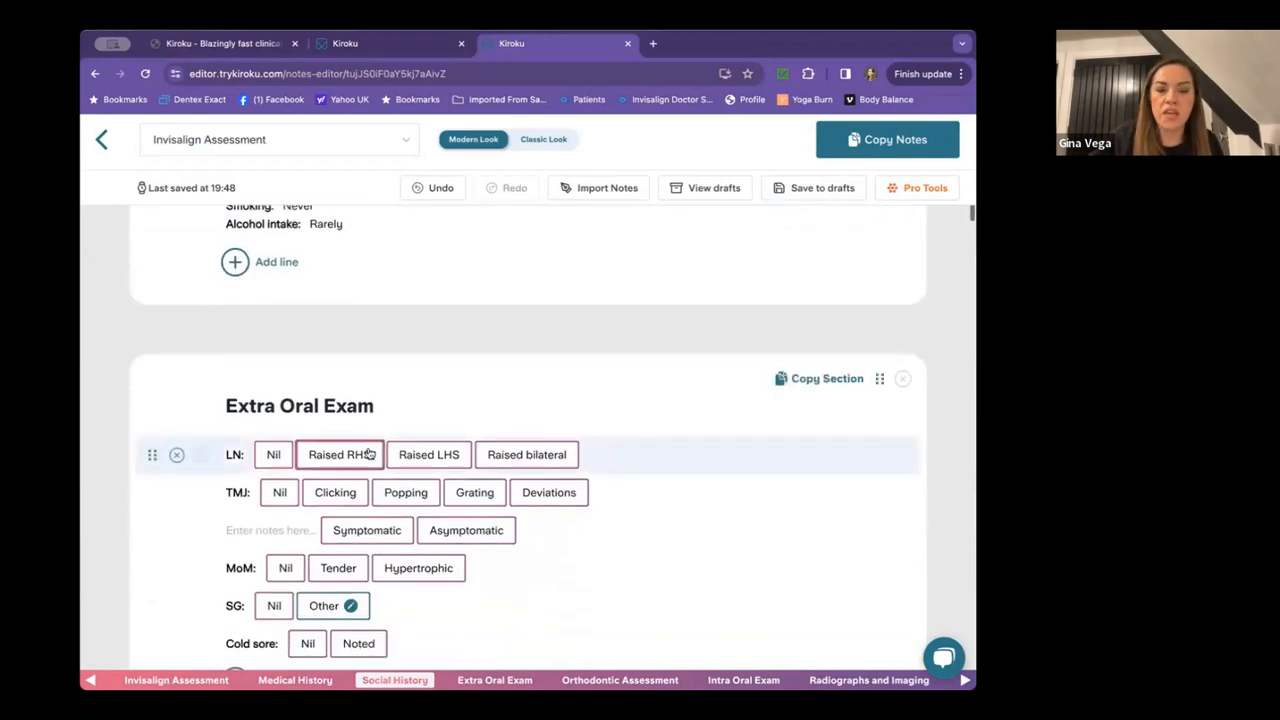
Set LN, TMJ, MoM, SG and Cold sore to Nil, removing the Symptomatic/Asymptomatic line.
click(272, 351)
click(279, 390)
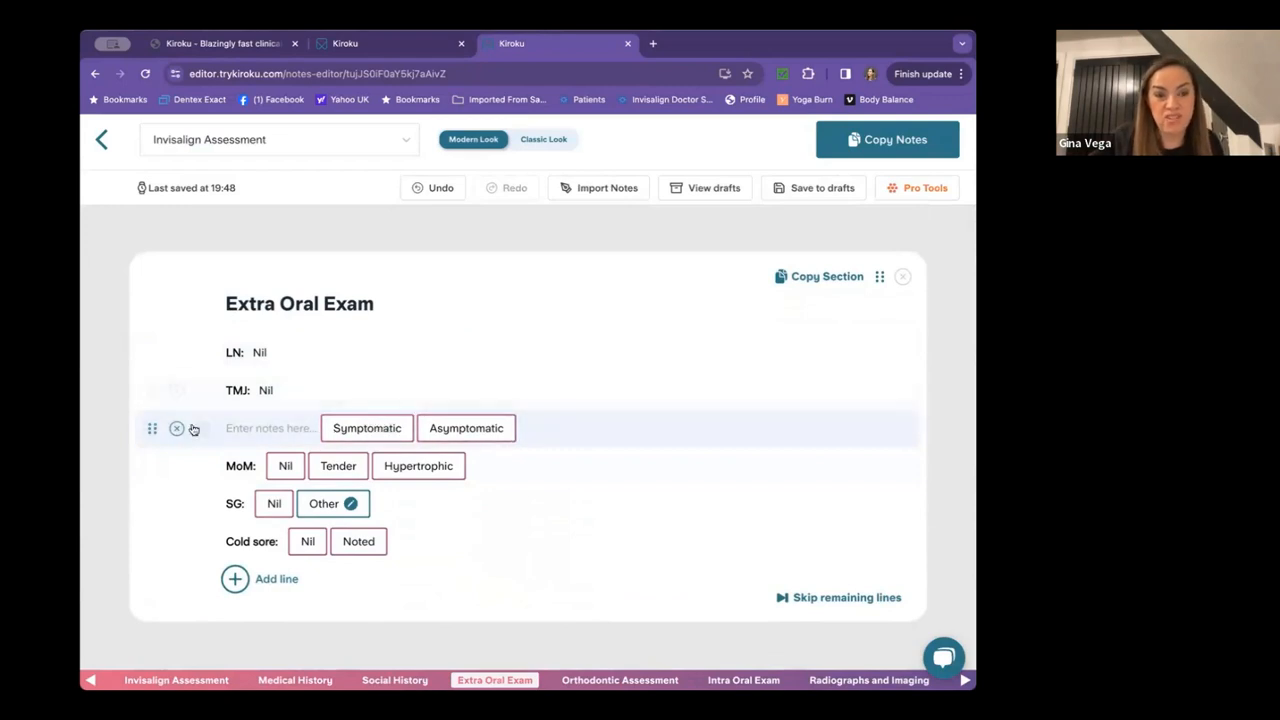
click(176, 428)
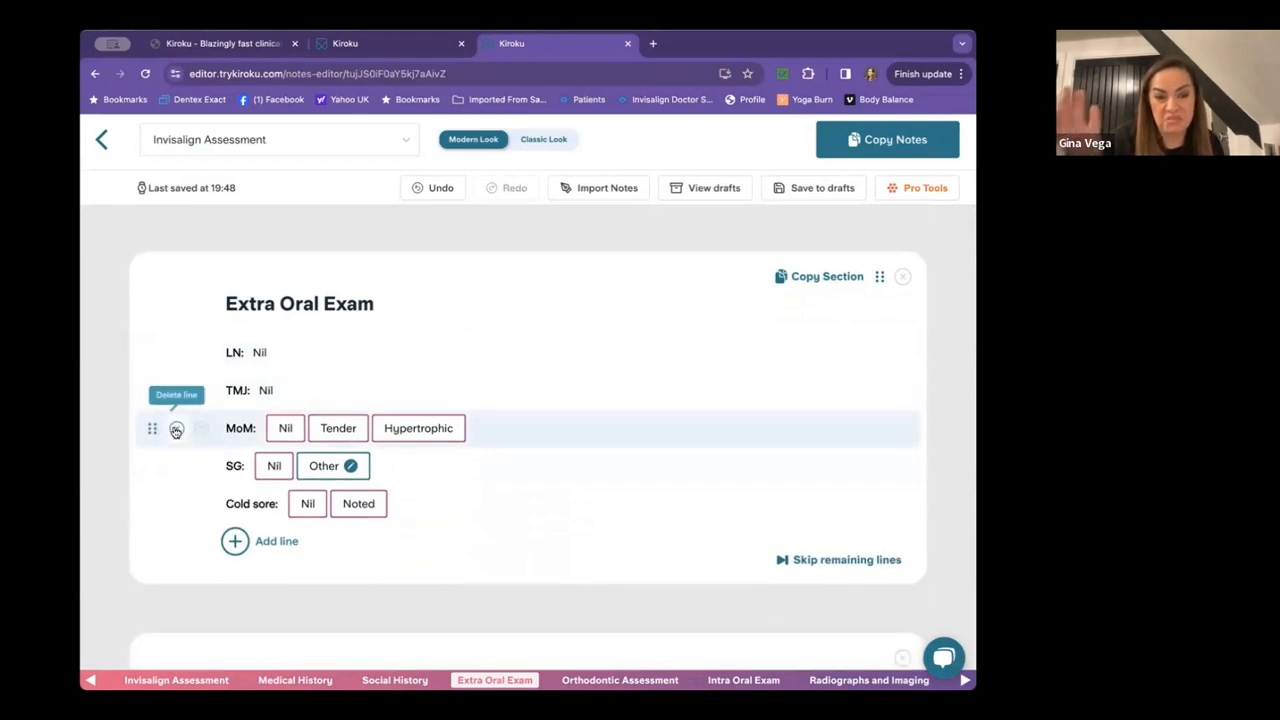
click(285, 429)
click(278, 465)
click(308, 503)
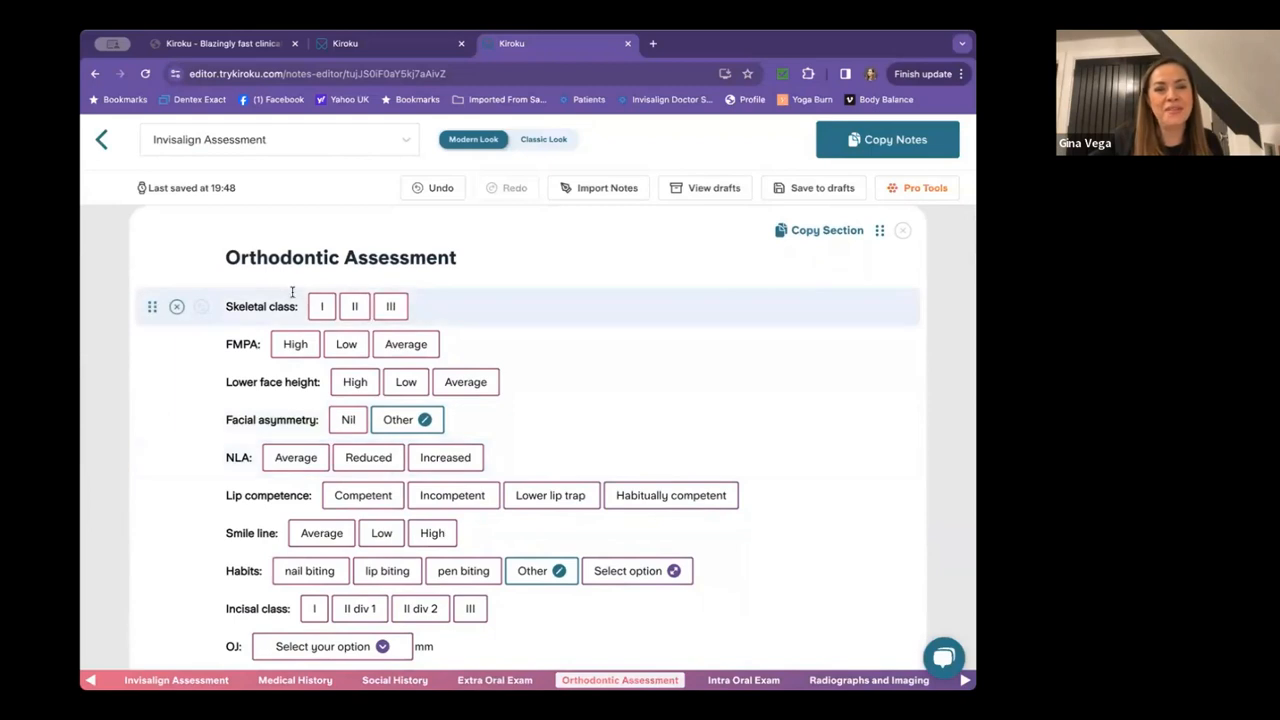
Set skeletal class II Moderate, FMPA Low, lower face height High and facial asymmetry Nil.
click(357, 305)
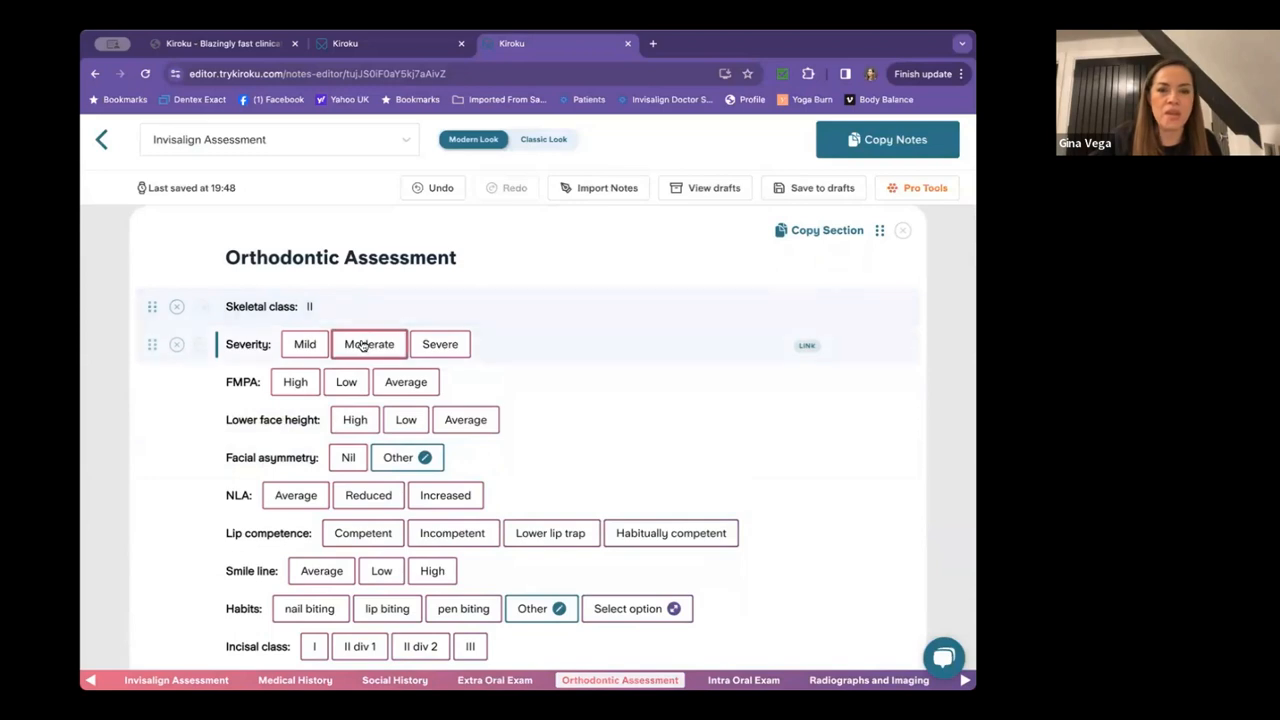
click(363, 343)
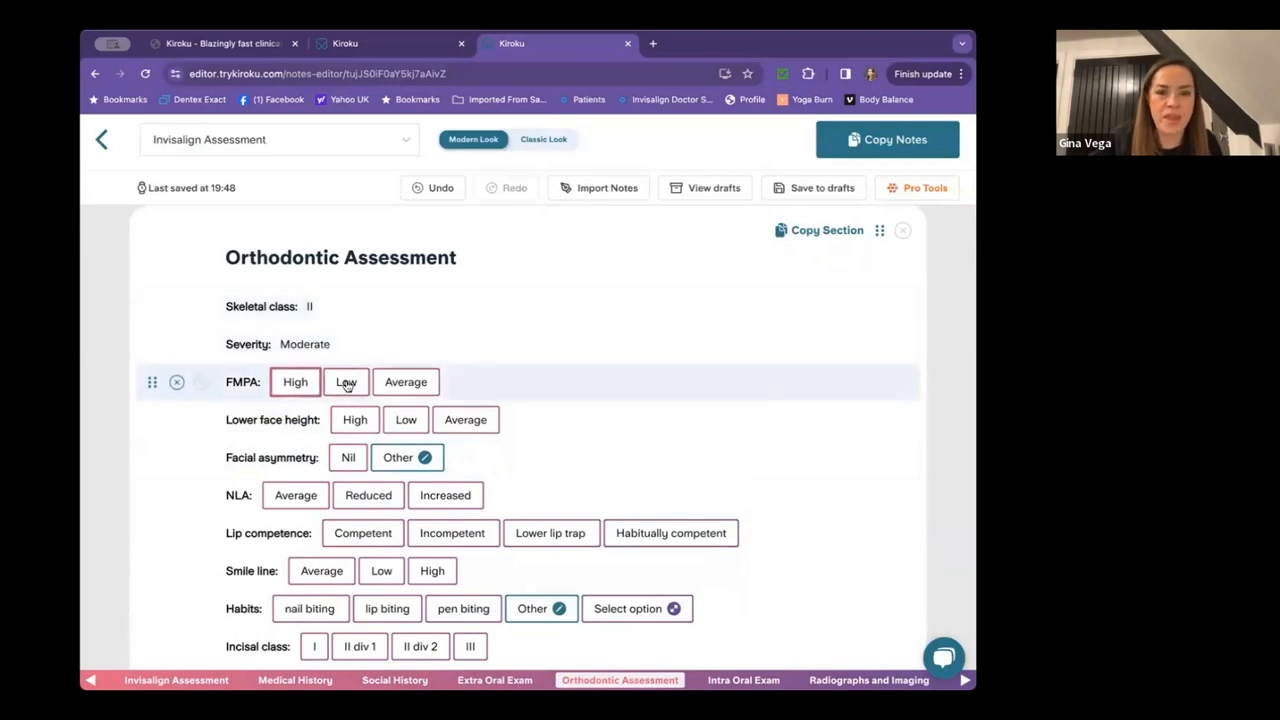
click(346, 383)
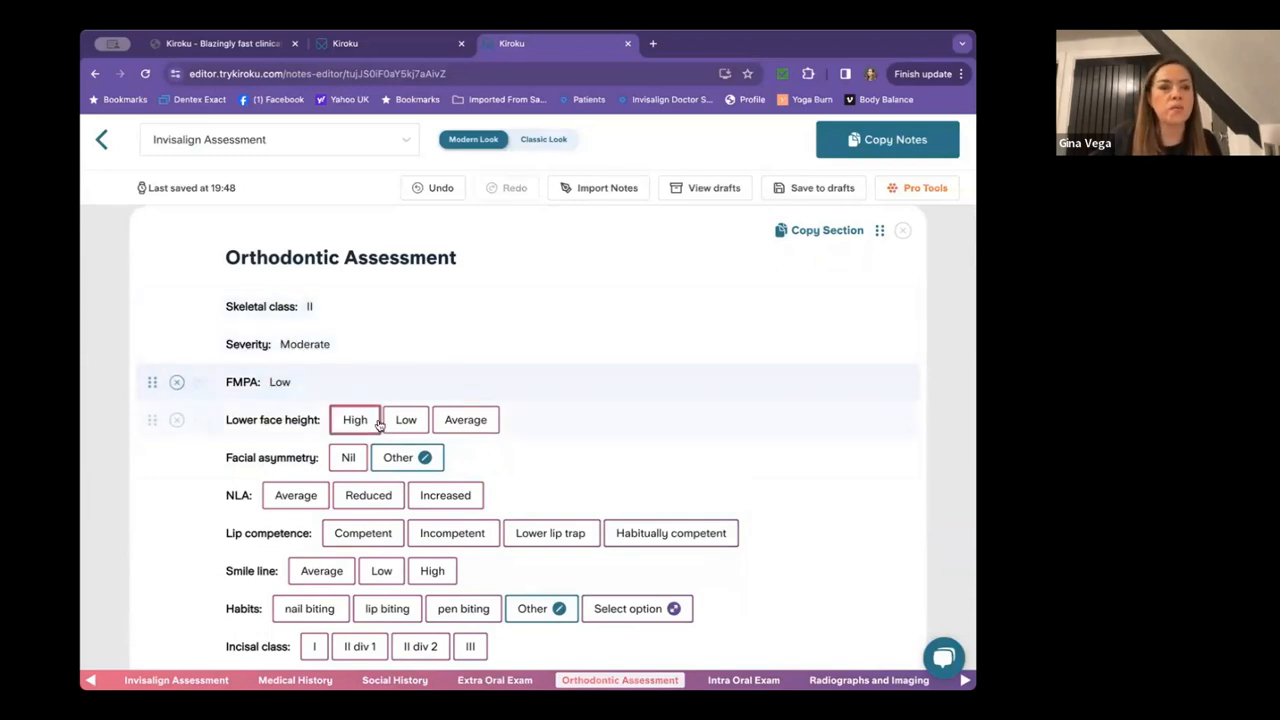
click(352, 419)
click(348, 457)
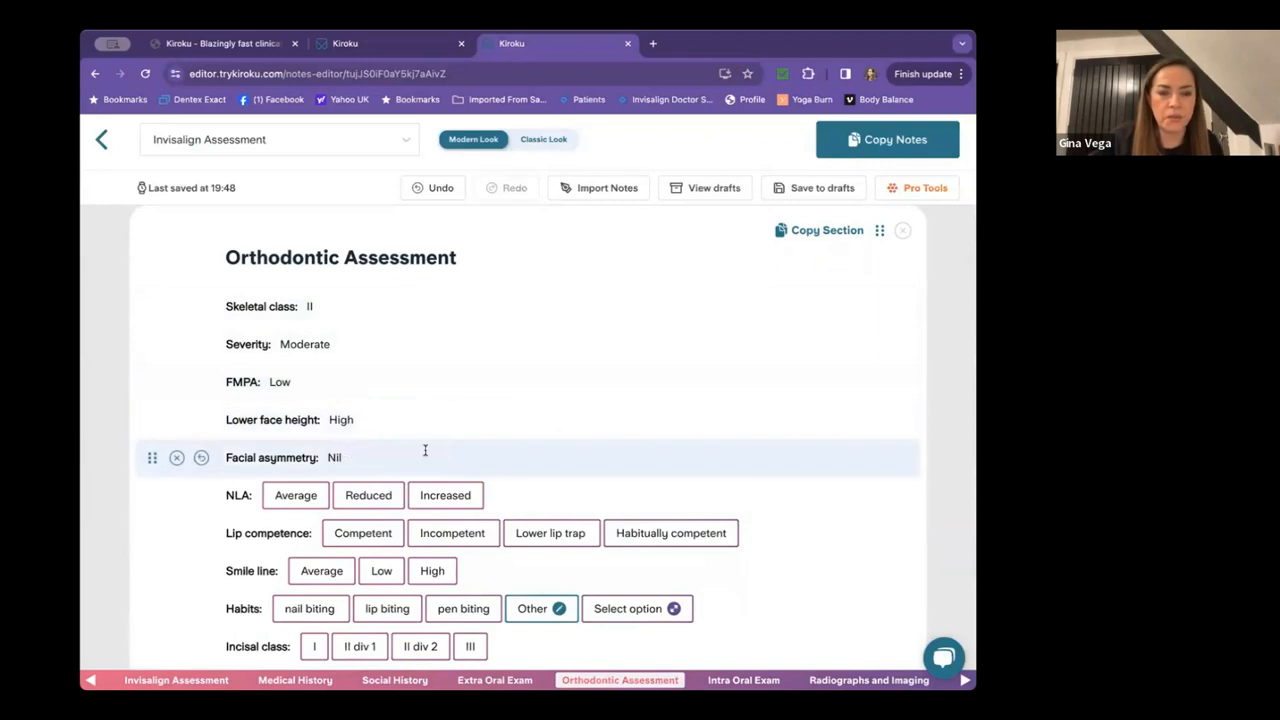
Record NLA as Reduced, lips as Competent and smile line as Low.
scroll(560, 434, down, 3)
scroll(562, 436, down, 2)
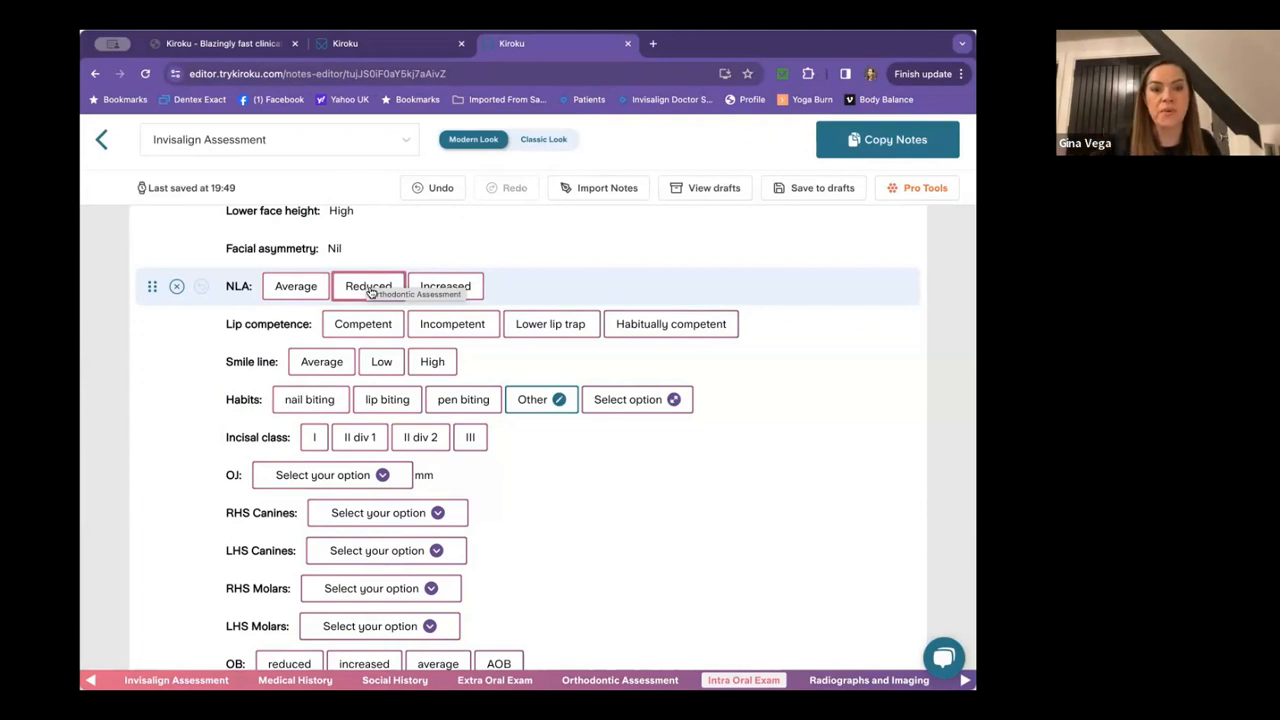
click(369, 288)
click(376, 330)
click(381, 364)
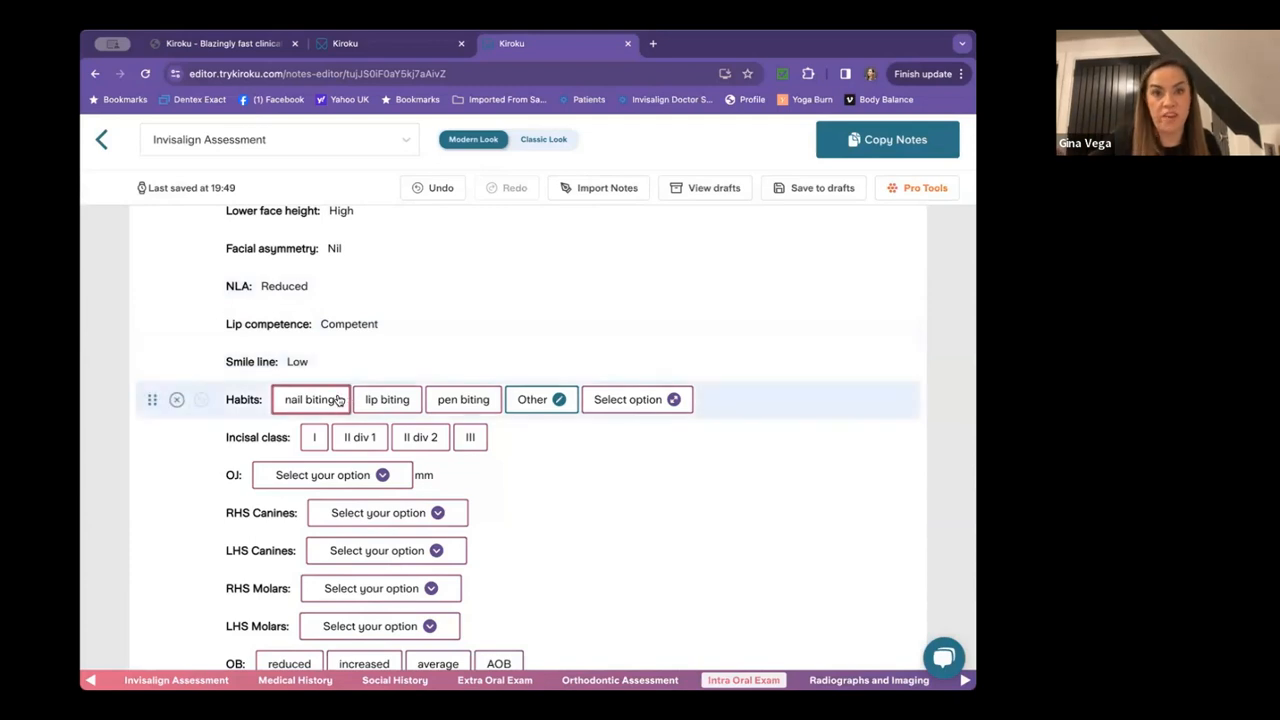
scroll(339, 400, down, 2)
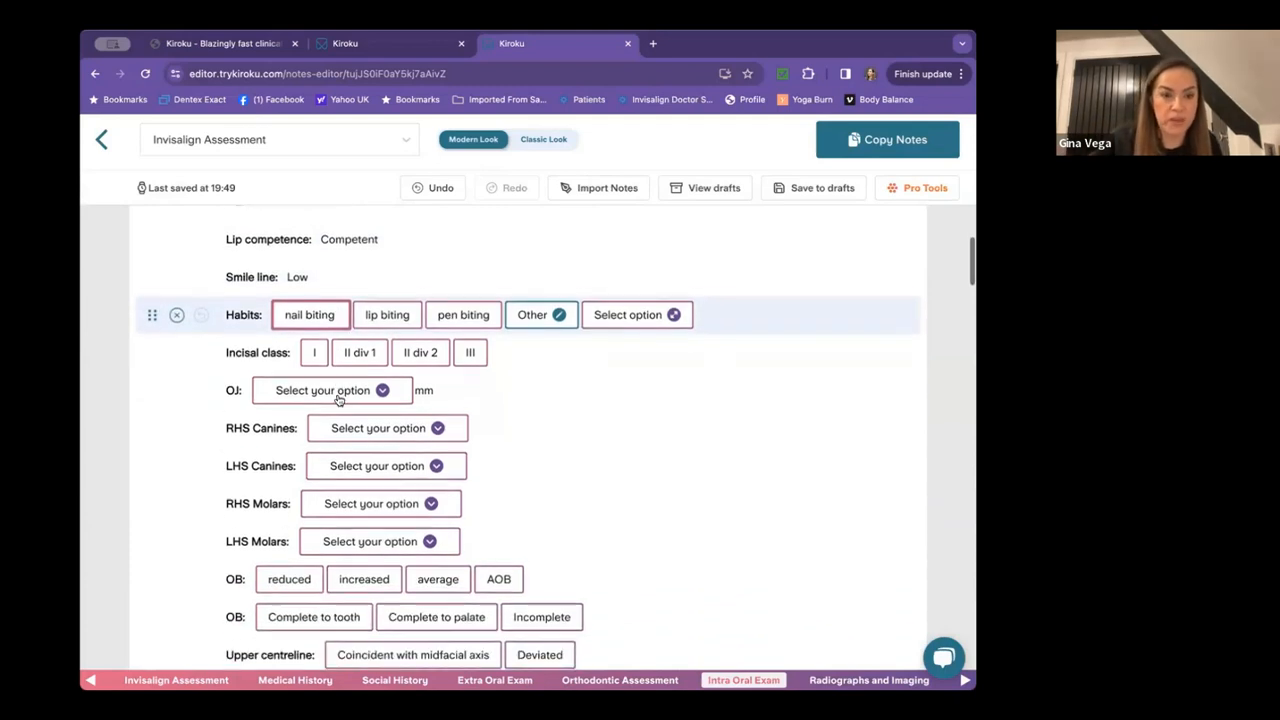
Record nail biting on the Habits line and set the incisal class to II div 1.
click(311, 307)
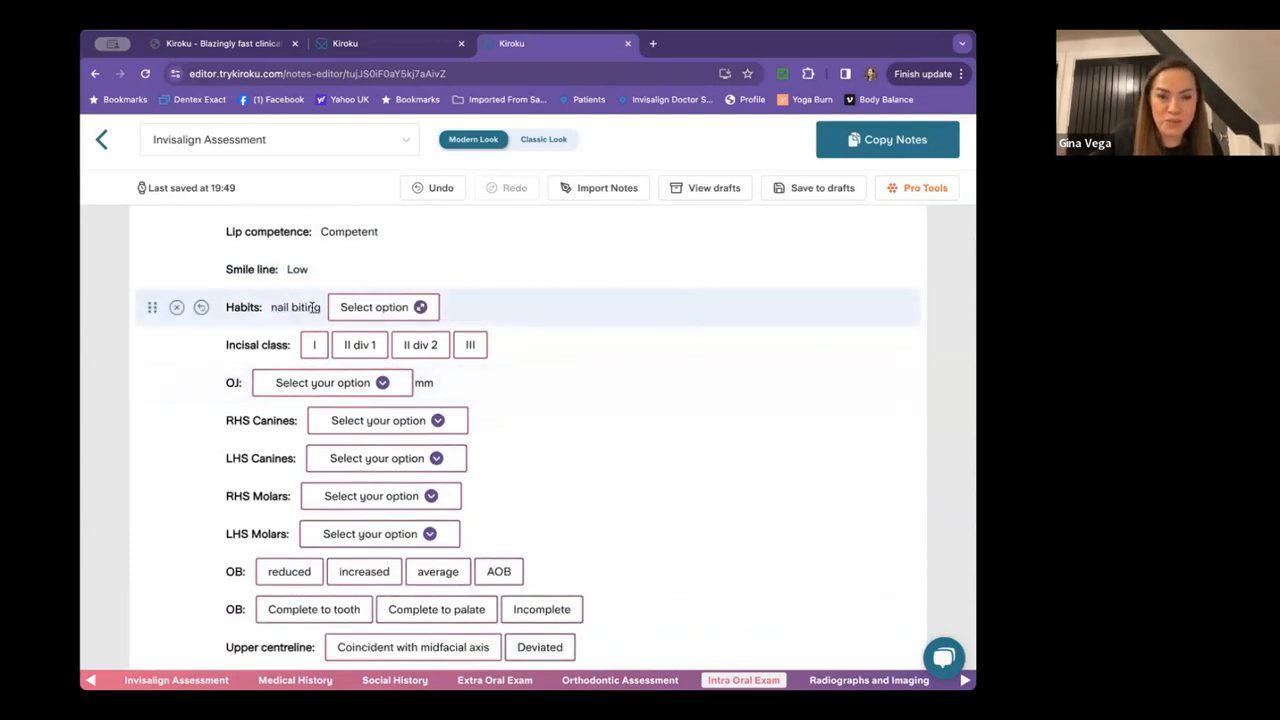
click(371, 307)
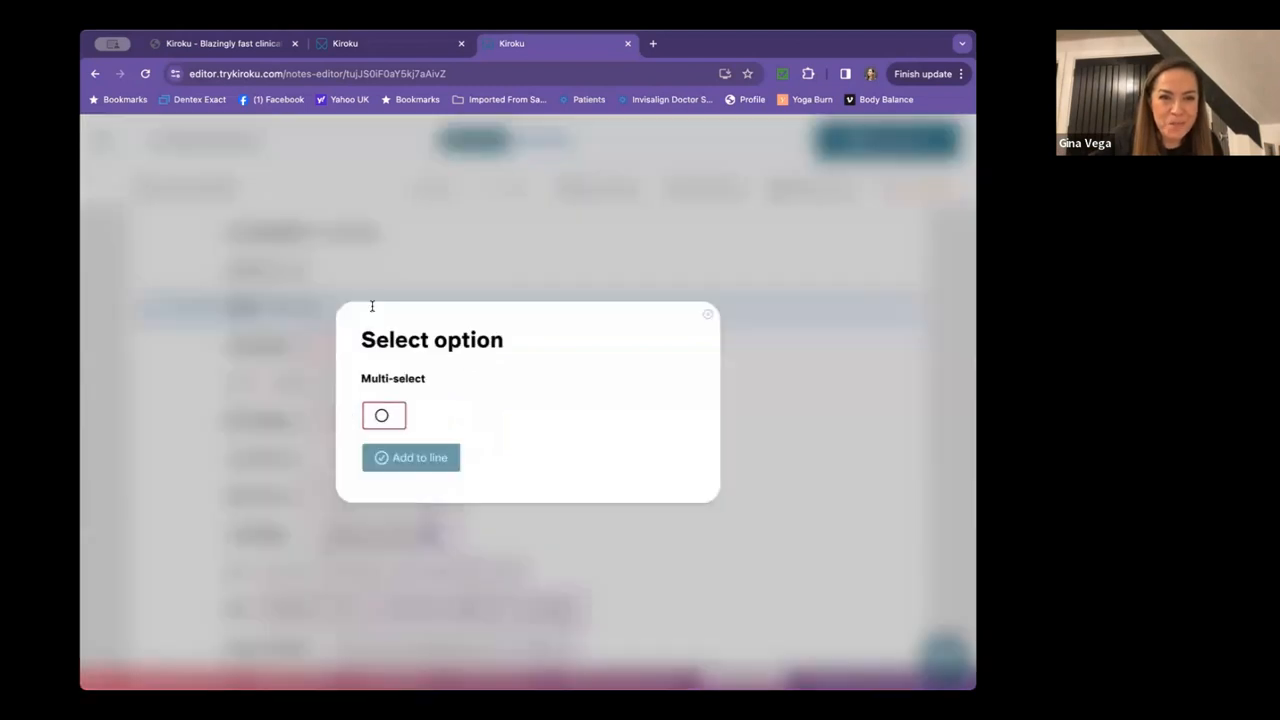
click(381, 415)
click(403, 457)
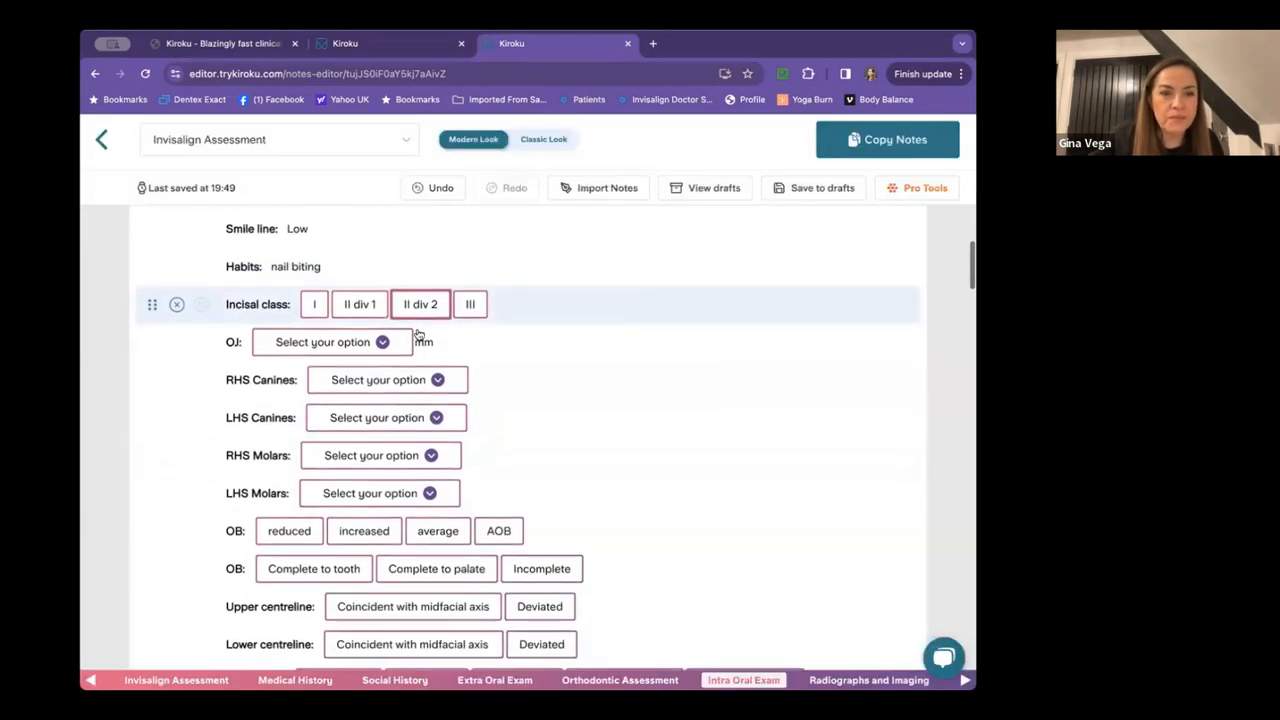
click(366, 300)
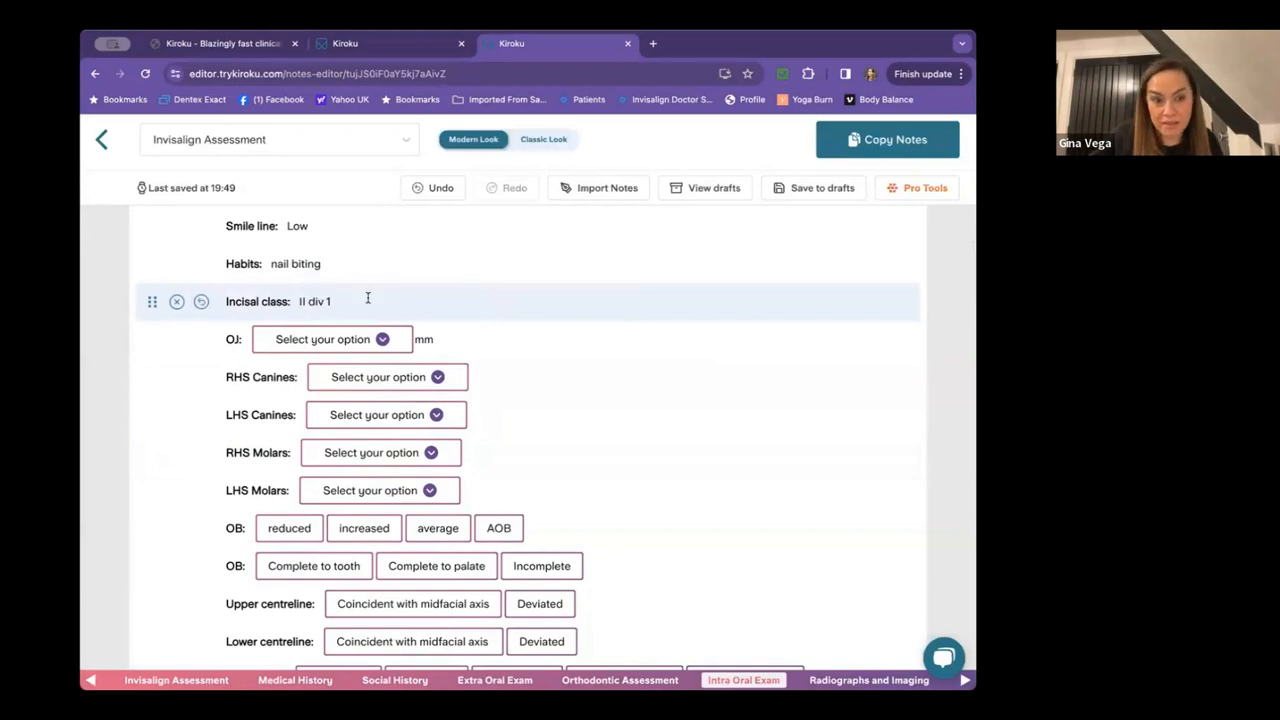
click(348, 341)
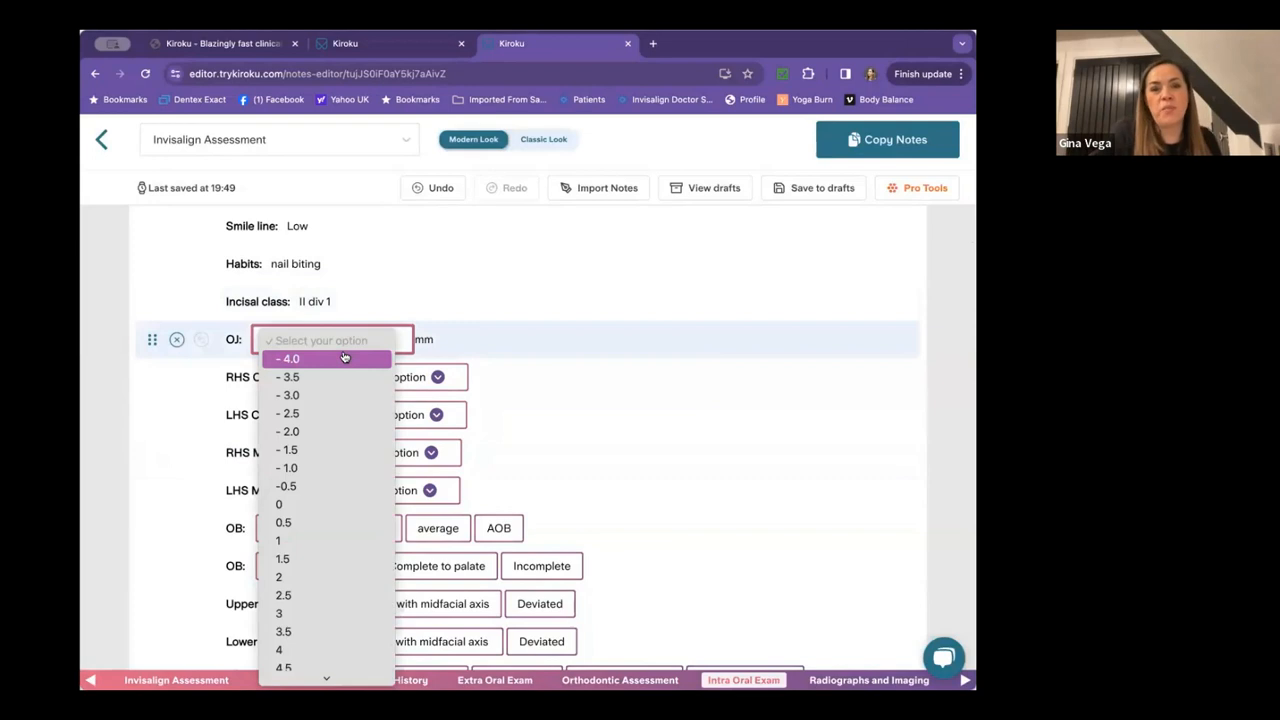
Set overjet to 2 mm, RHS canines to ¼ Class II and LHS canines to ½ Class II.
click(343, 576)
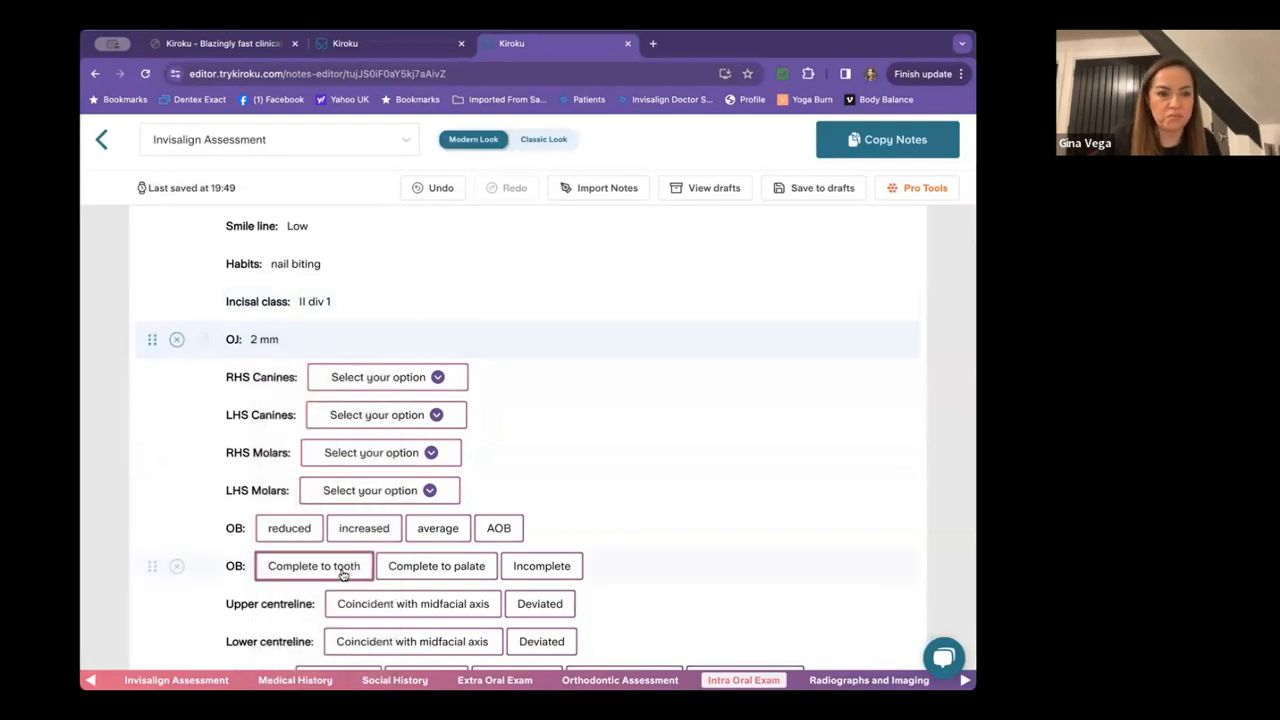
click(352, 384)
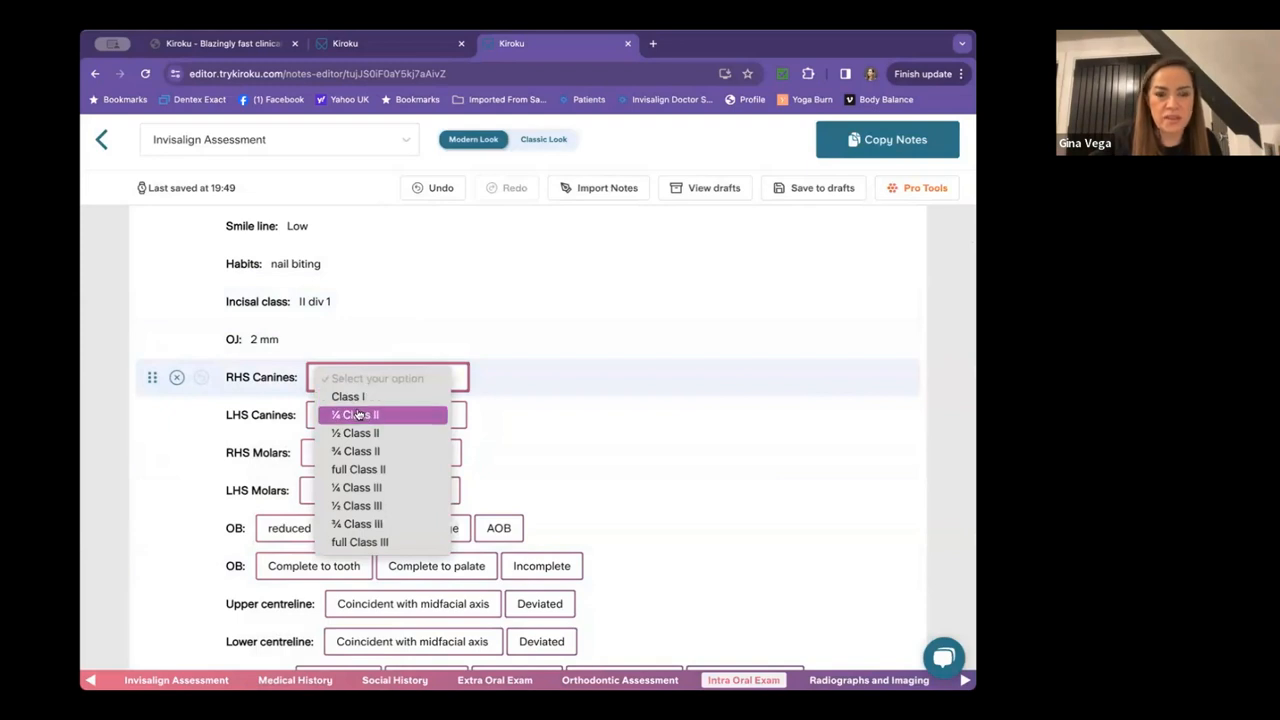
click(358, 414)
click(364, 416)
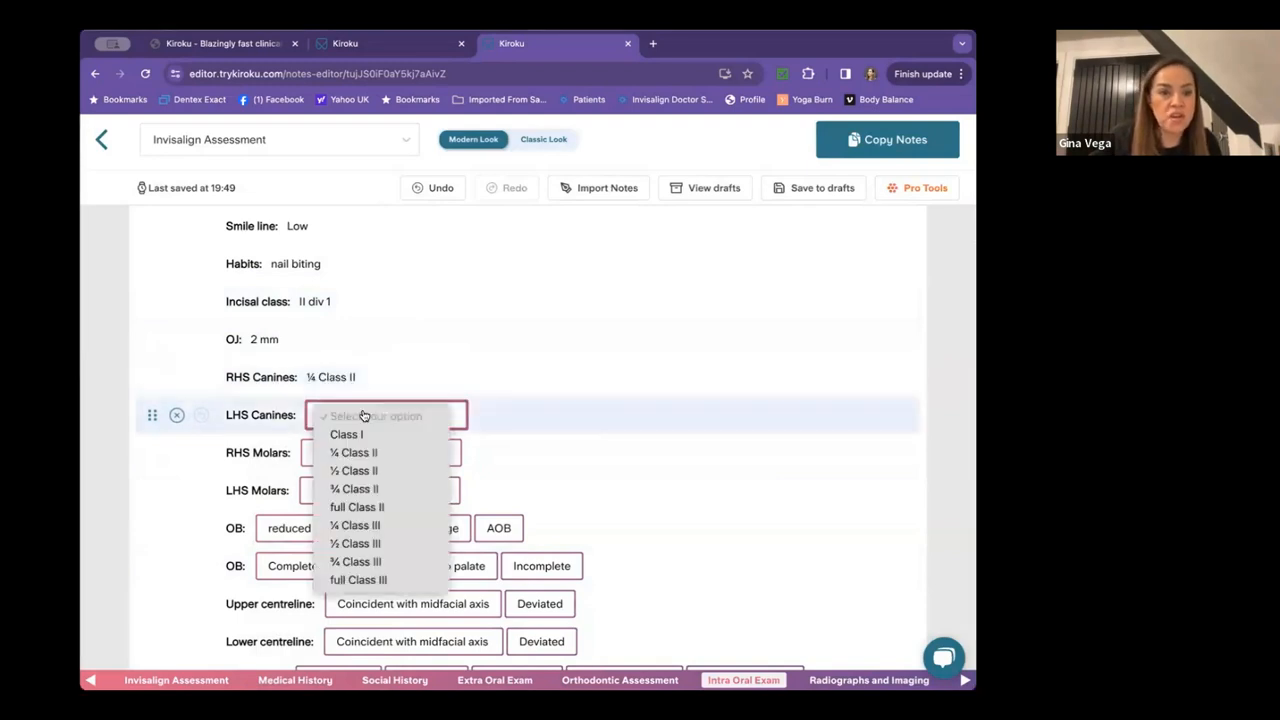
click(364, 469)
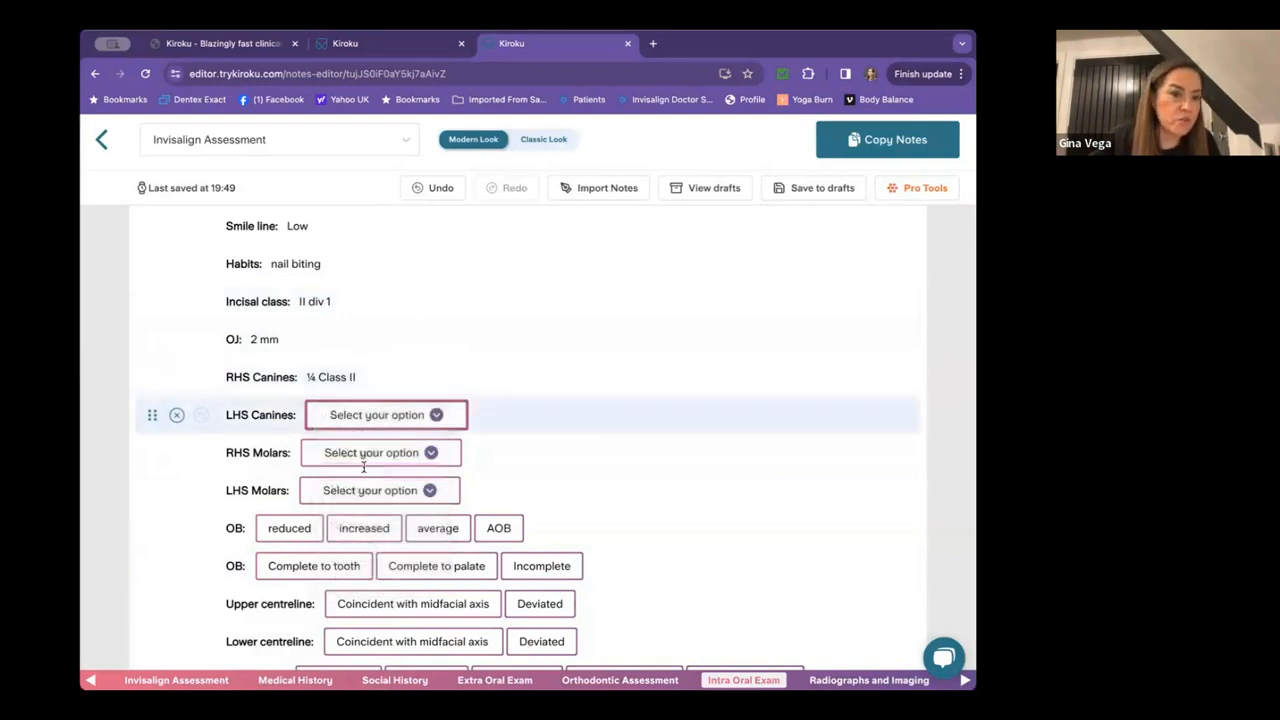
Set both the RHS and LHS molar relationships to full Class II.
click(364, 464)
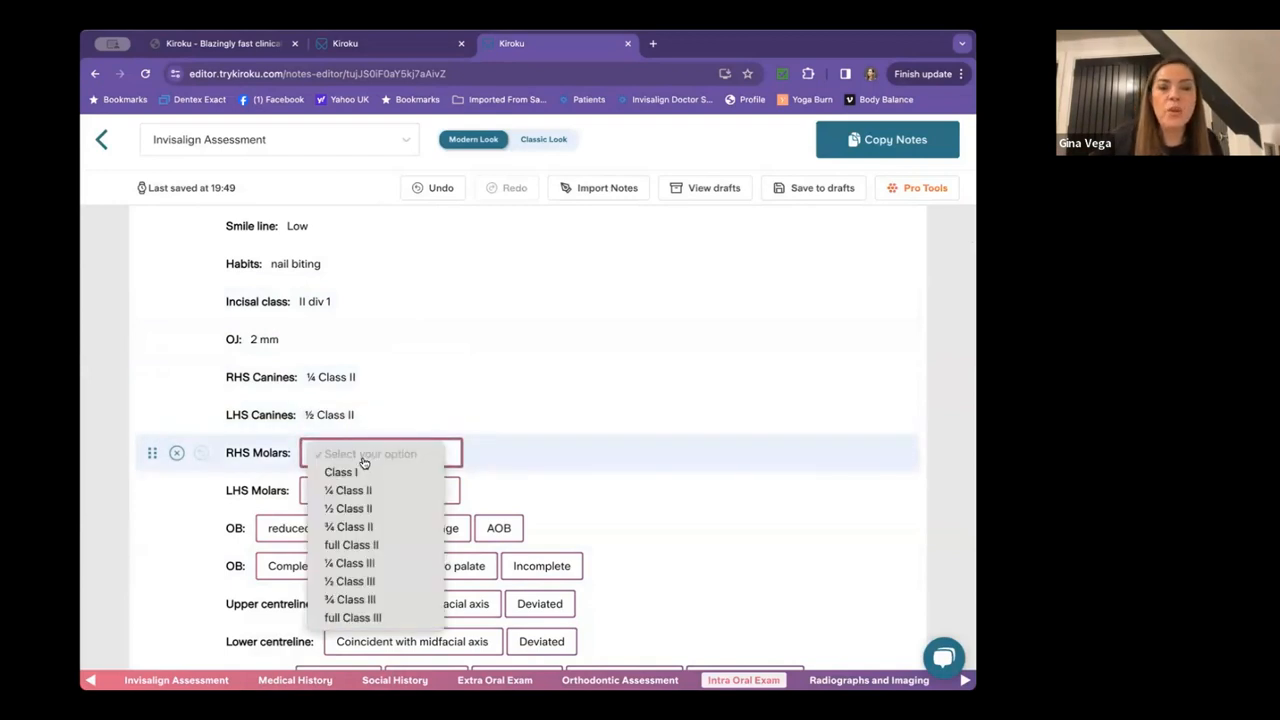
click(353, 545)
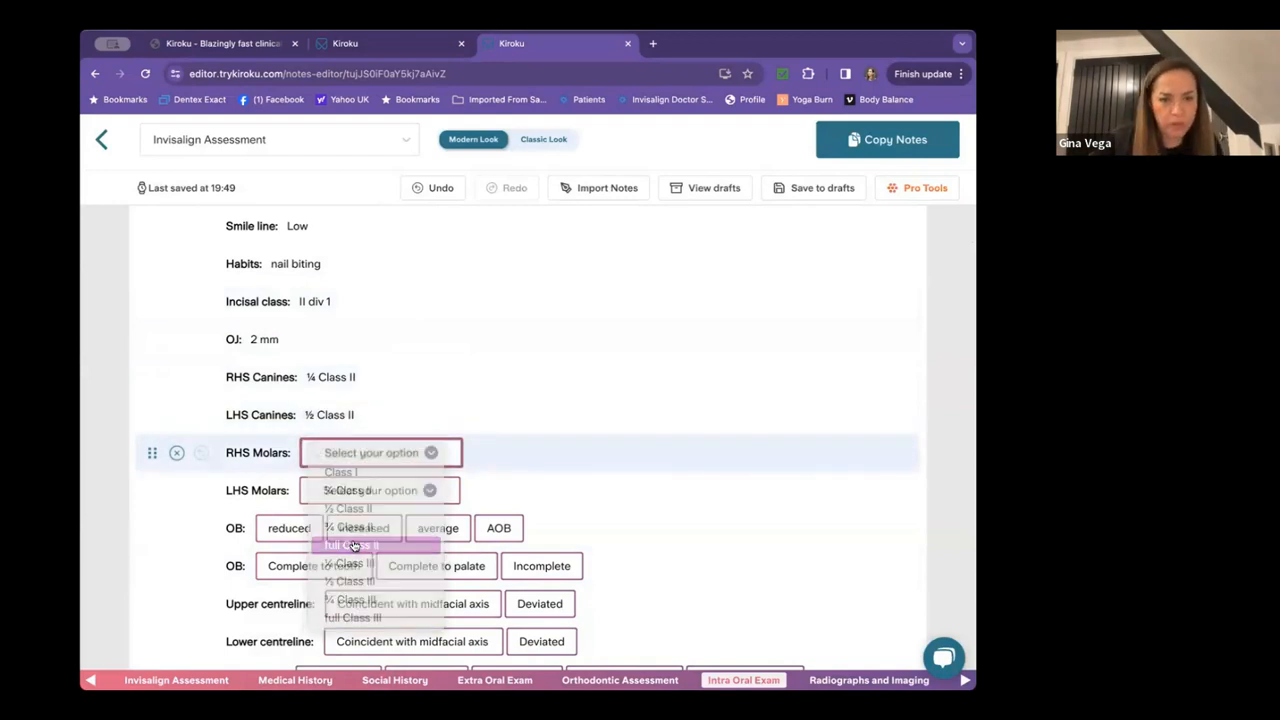
click(381, 490)
click(353, 583)
scroll(505, 457, down, 5)
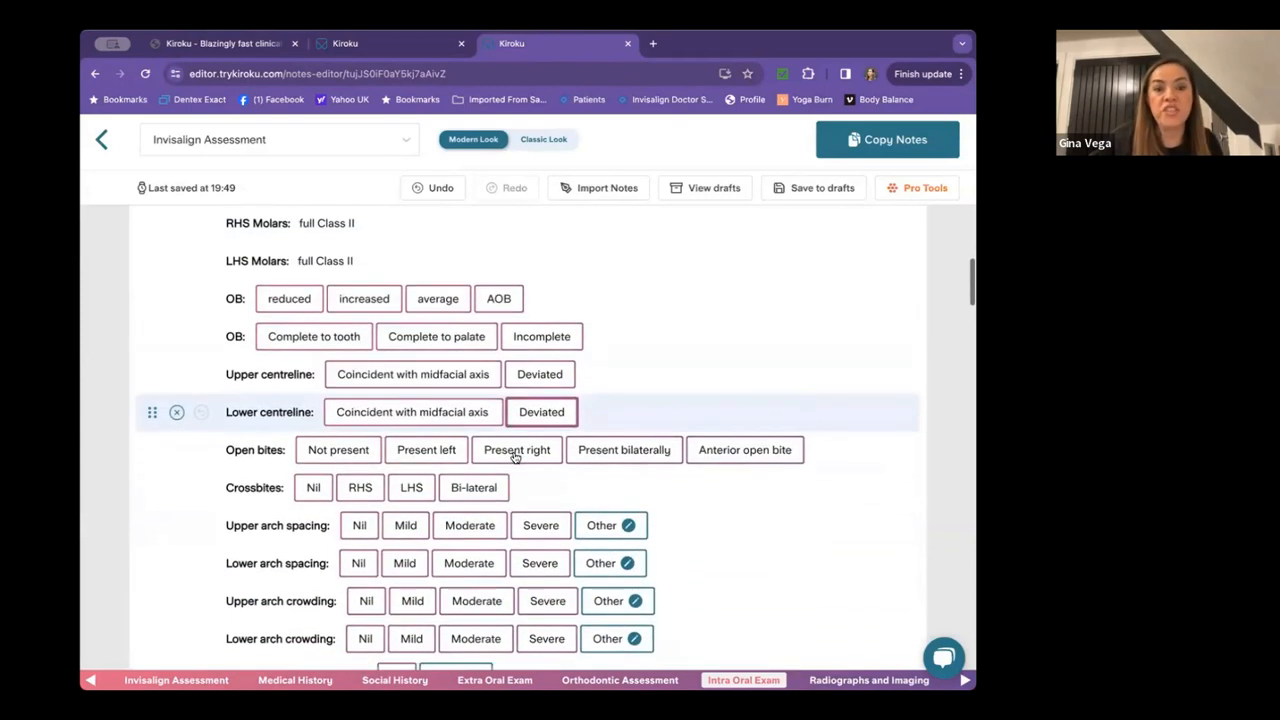
Record OB reduced and complete to palate, upper centreline coincident, lower centreline deviated 3 mm right.
click(290, 298)
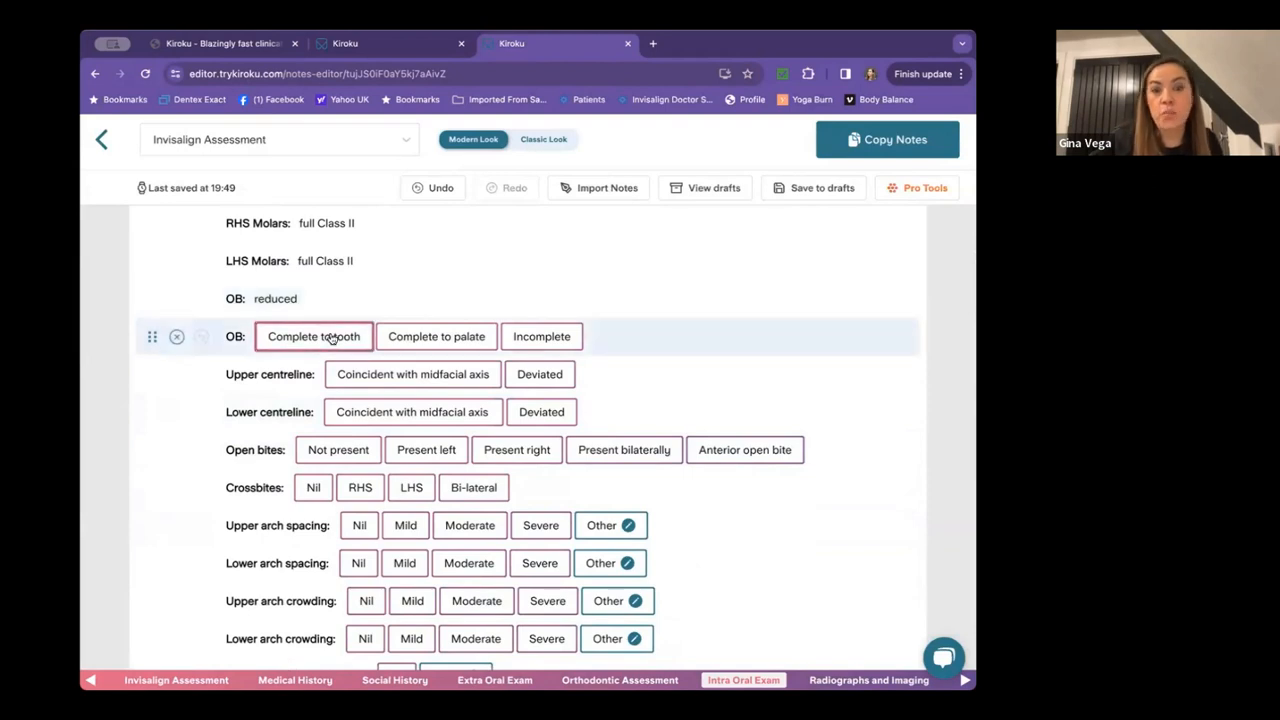
click(427, 339)
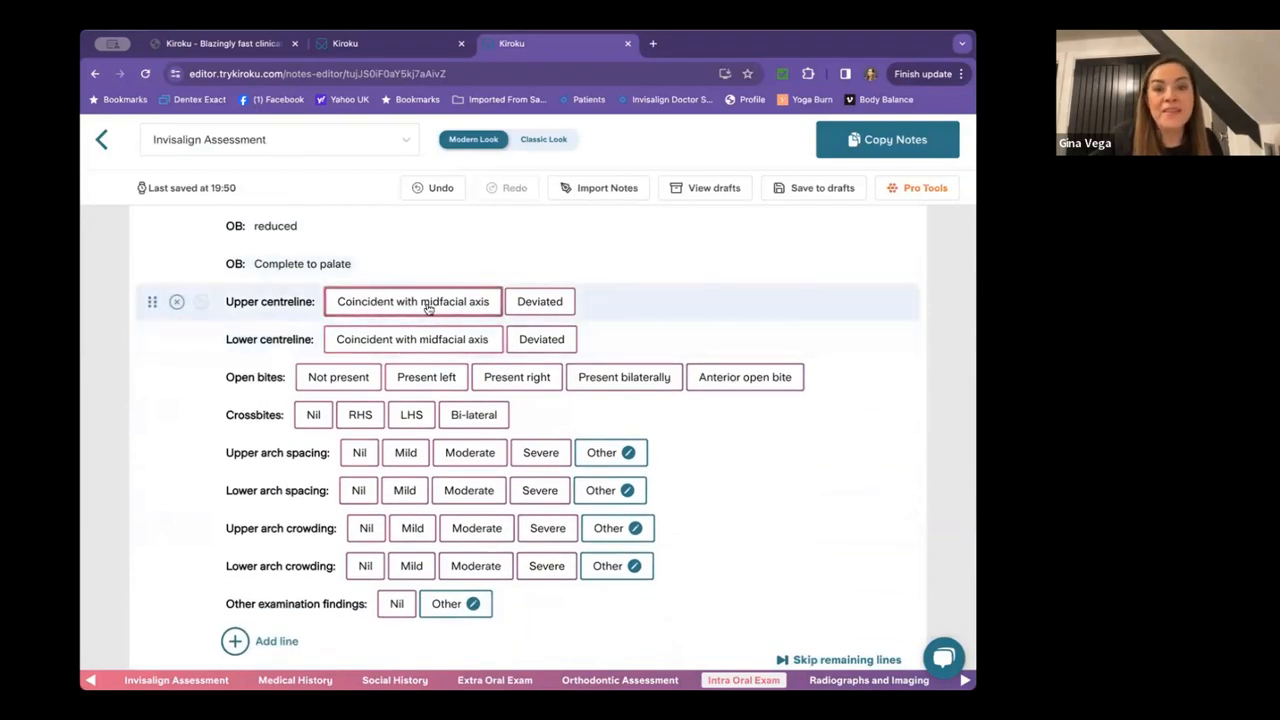
click(425, 302)
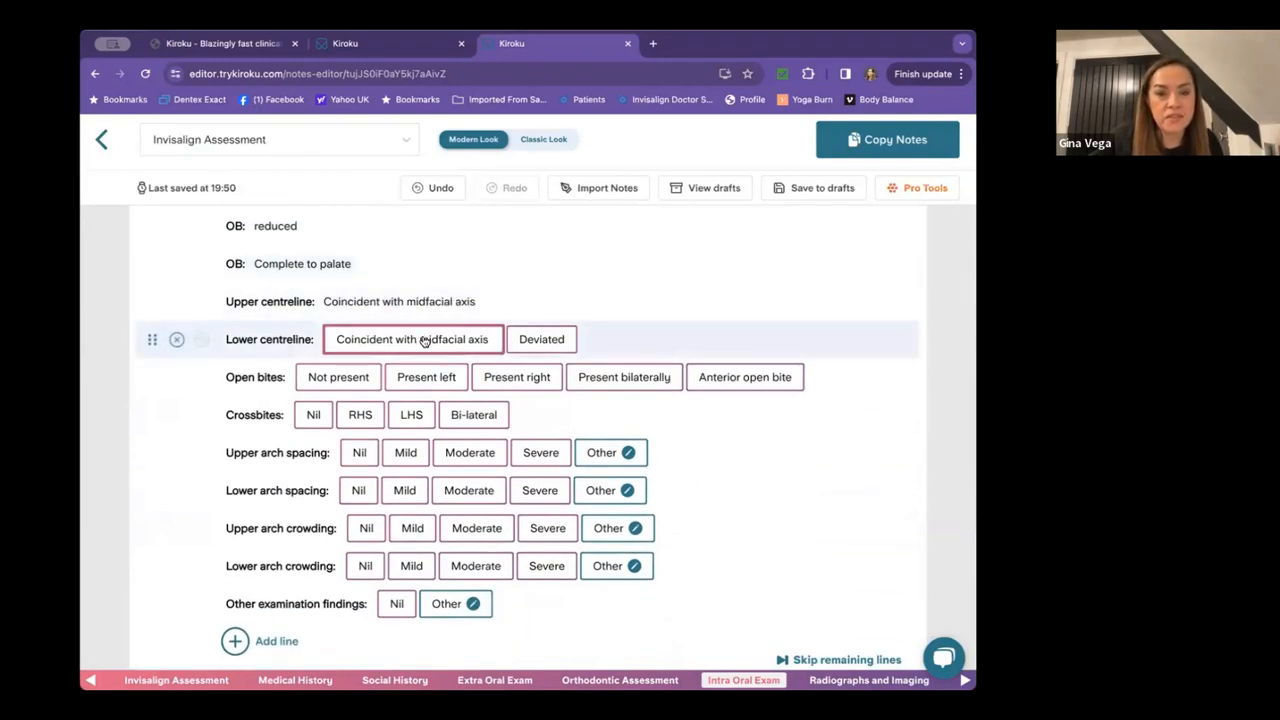
click(550, 339)
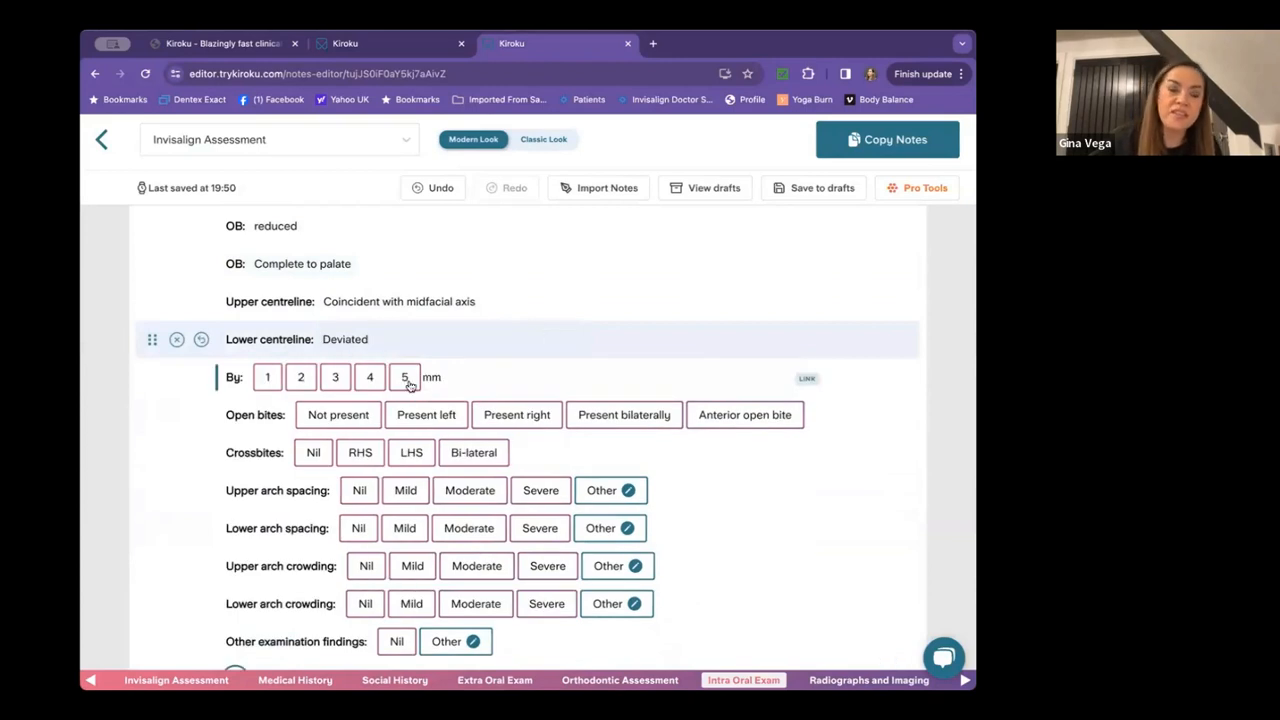
click(336, 378)
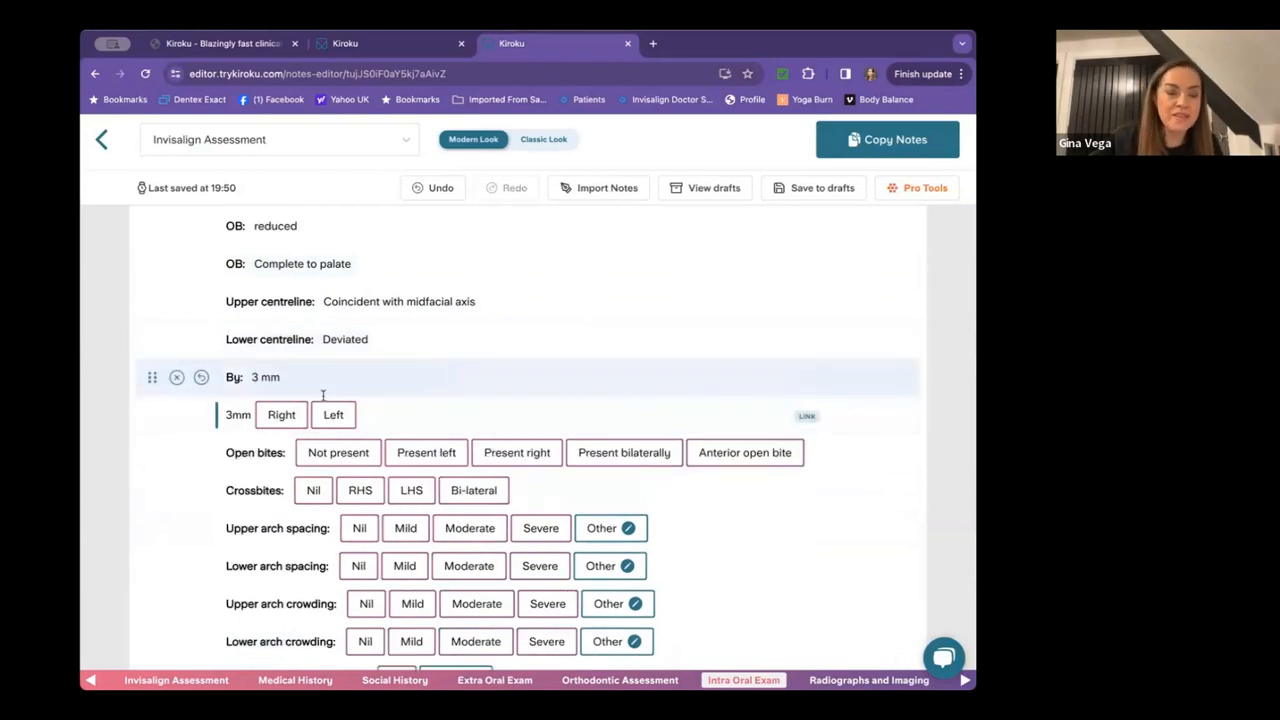
click(289, 416)
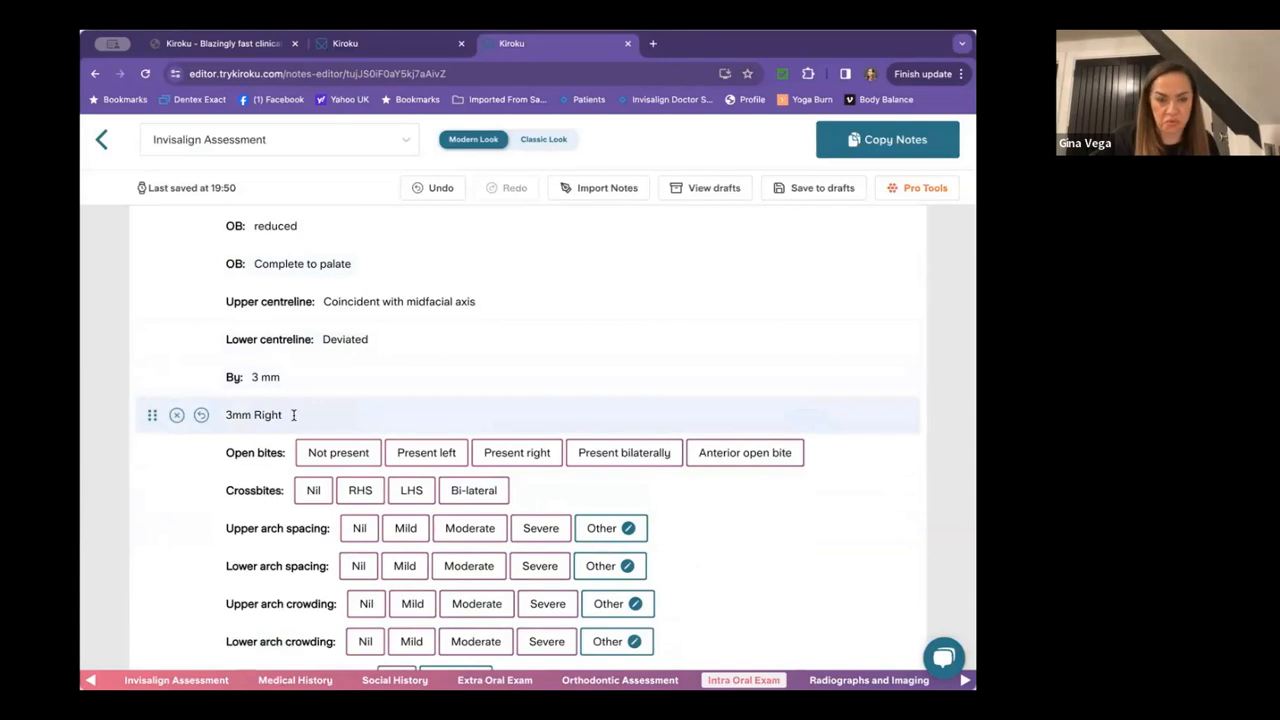
scroll(293, 415, down, 1)
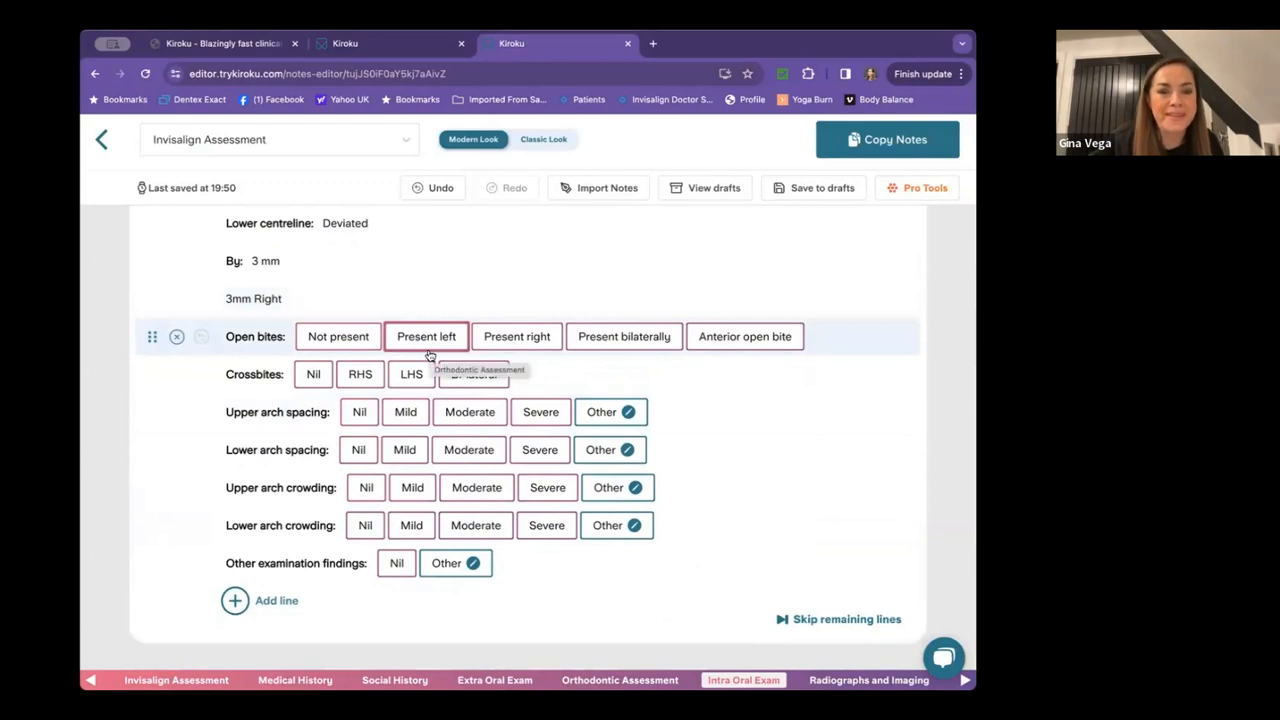
Record open bites Not present, crossbites Nil, and upper and lower arch spacing Nil.
click(338, 338)
click(313, 373)
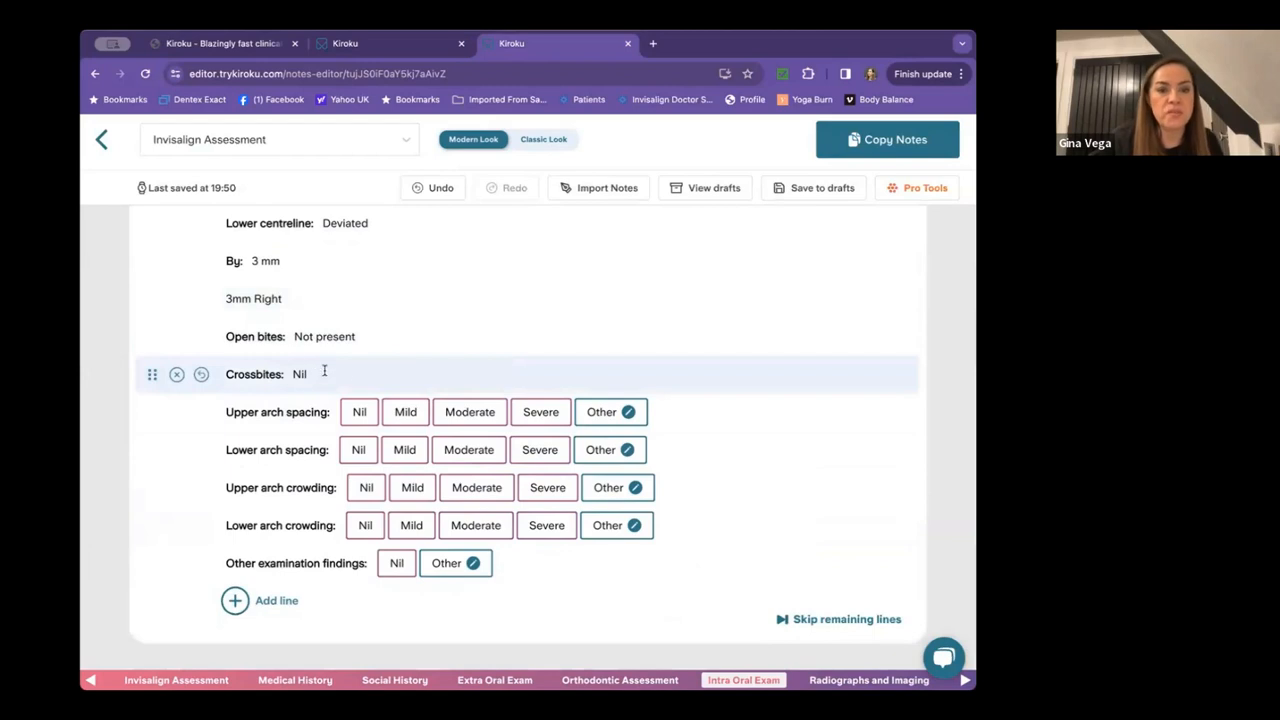
click(360, 412)
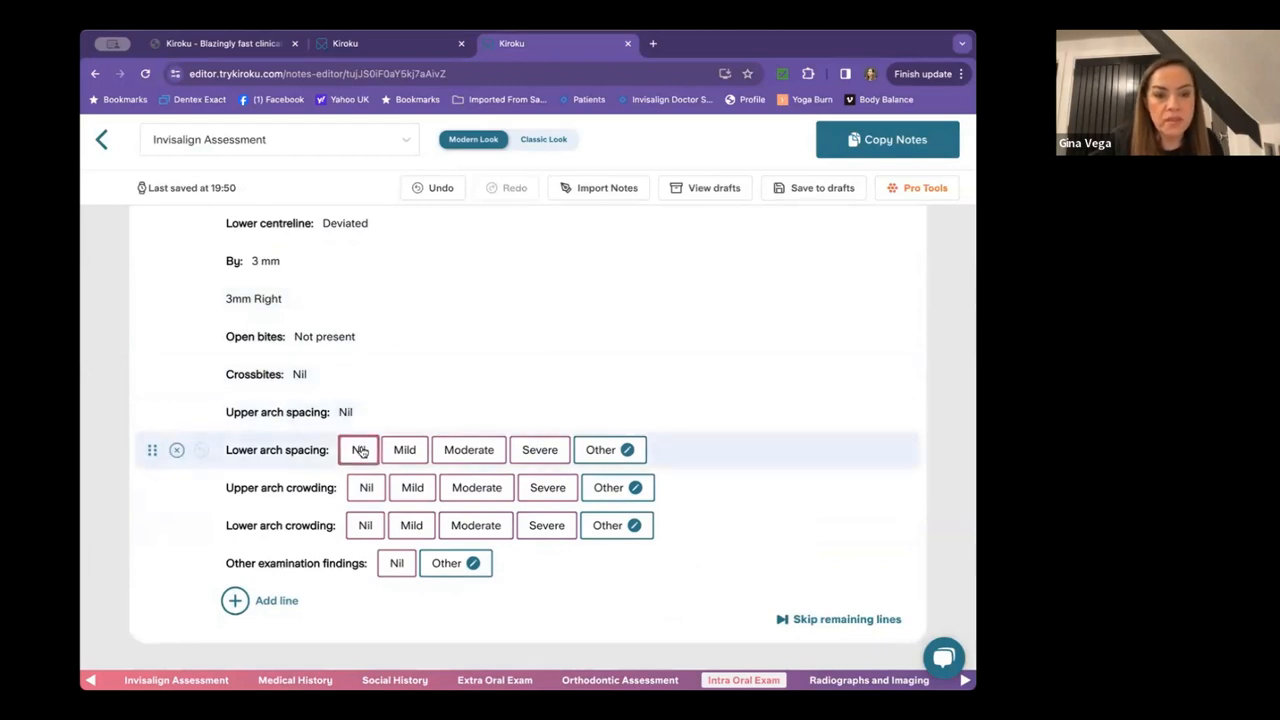
click(359, 450)
scroll(361, 448, down, 2)
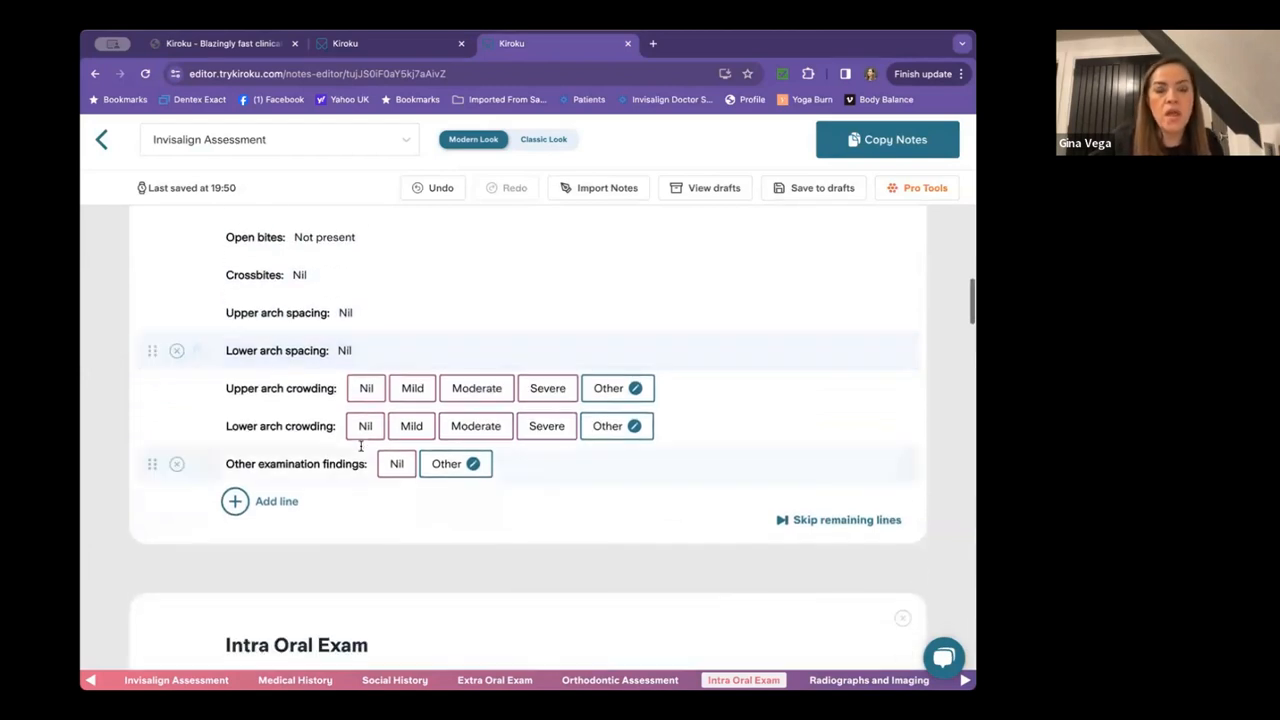
Set upper crowding to Moderate and lower crowding to Severe, and enable Other findings entry.
click(476, 388)
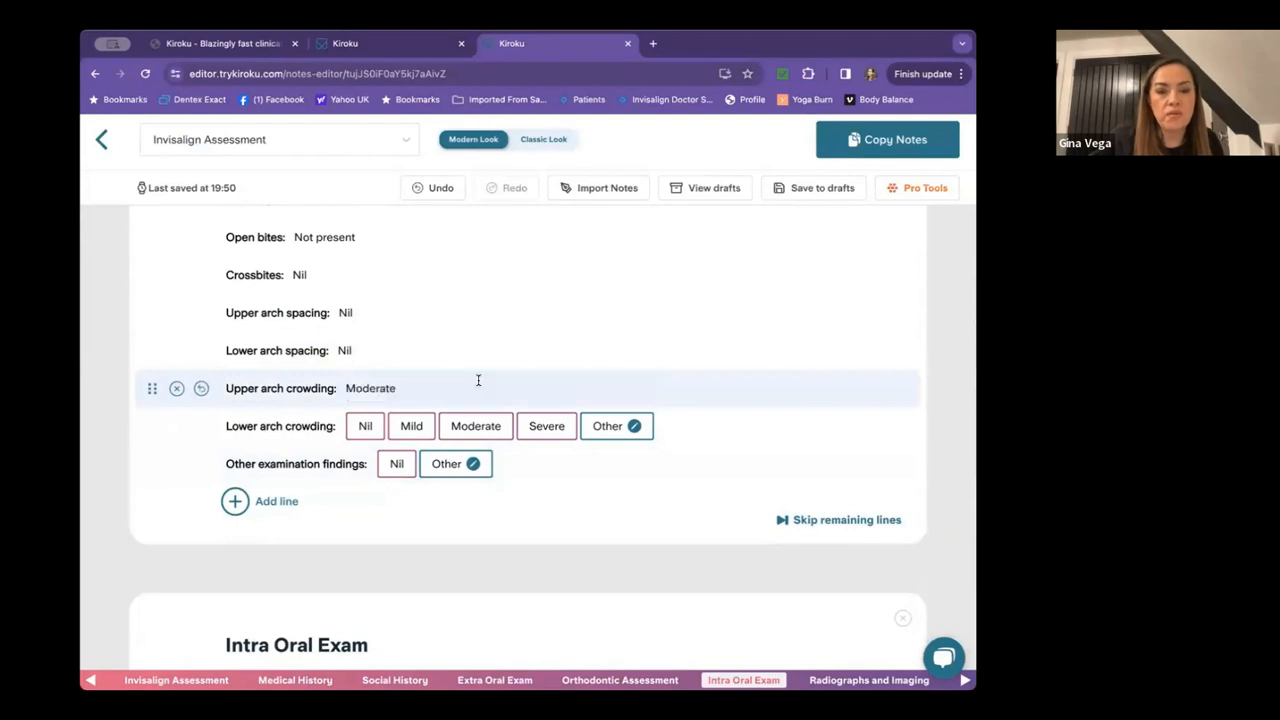
click(556, 419)
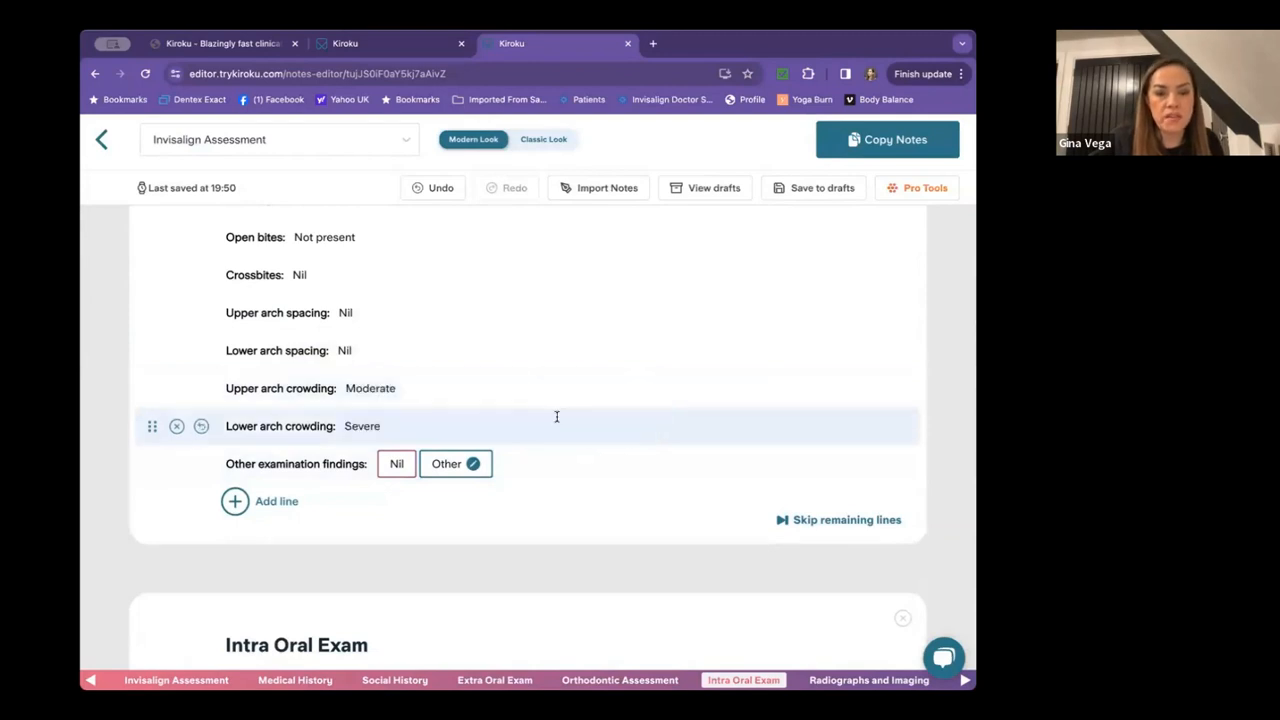
scroll(430, 420, down, 1)
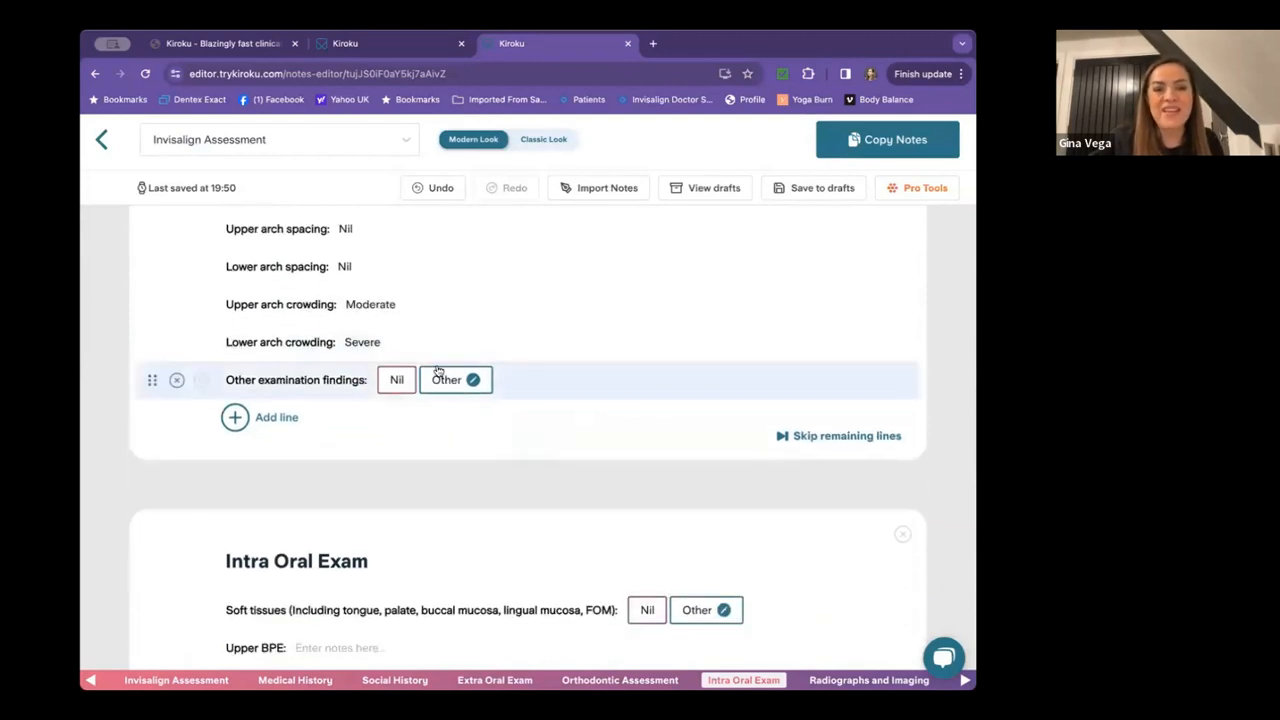
click(443, 378)
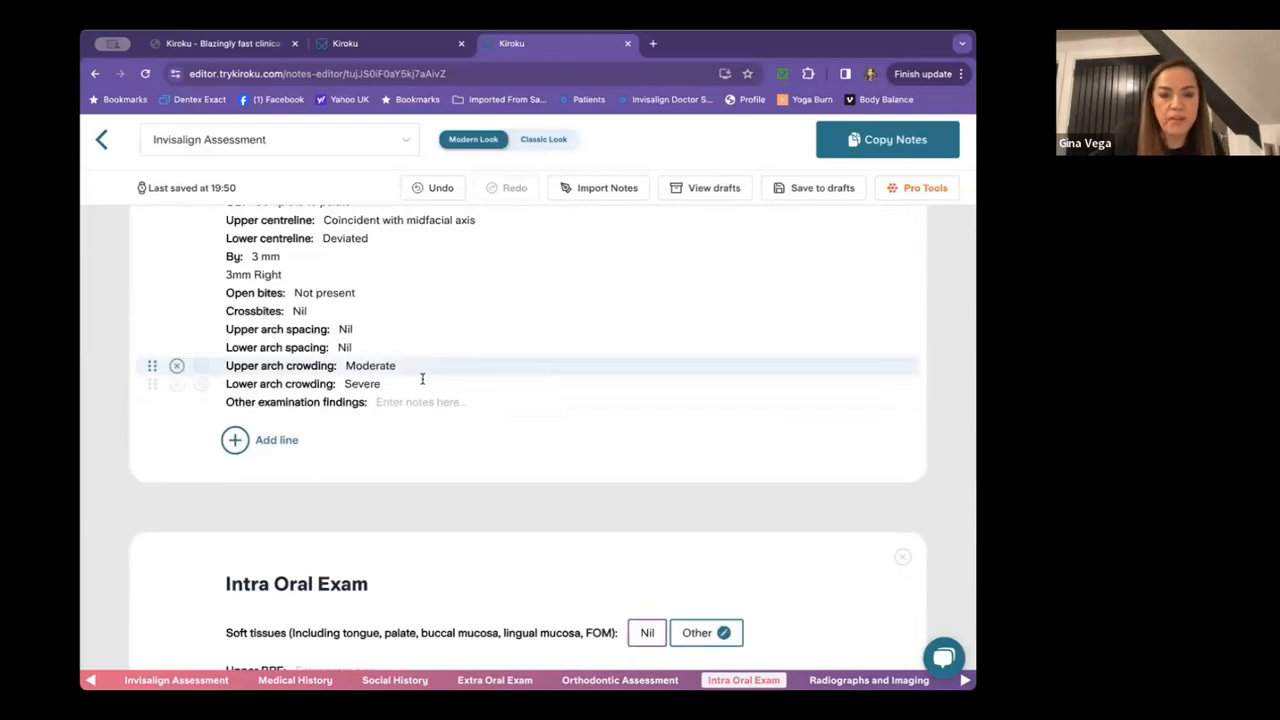
Enter 'Implant LR6' as the other examination finding.
text(I)
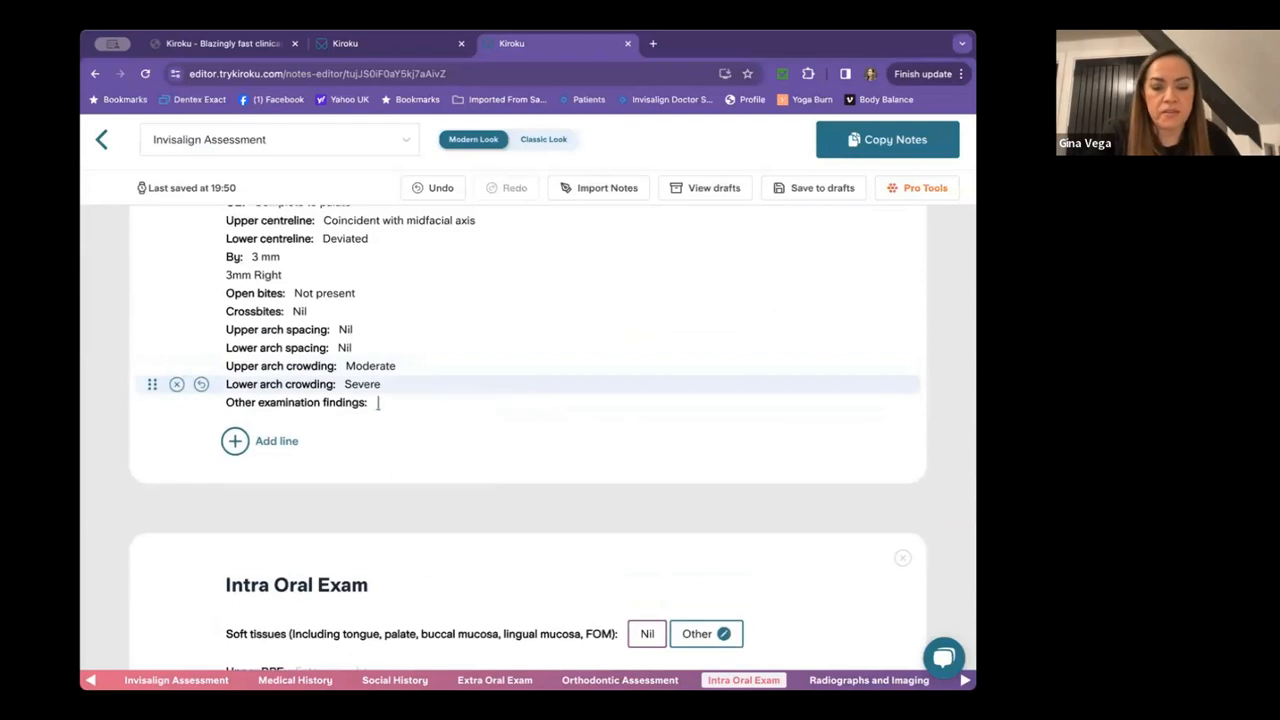
text(mplant L)
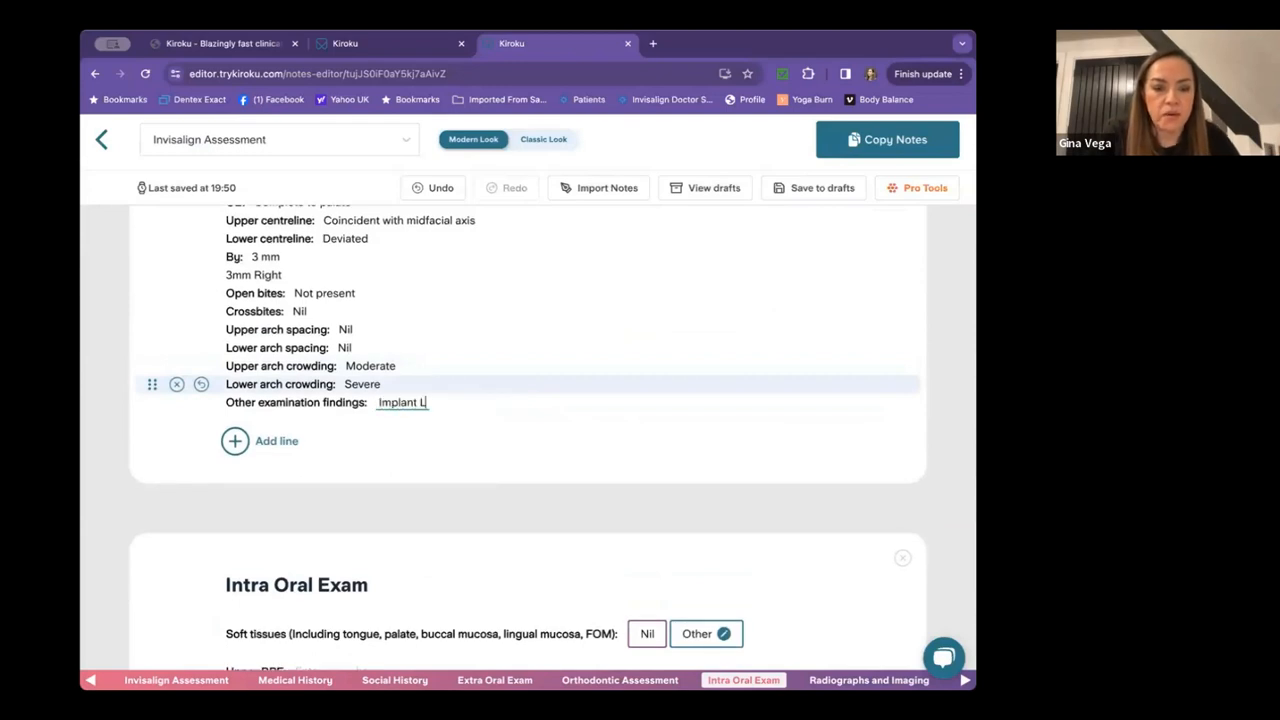
text(R6)
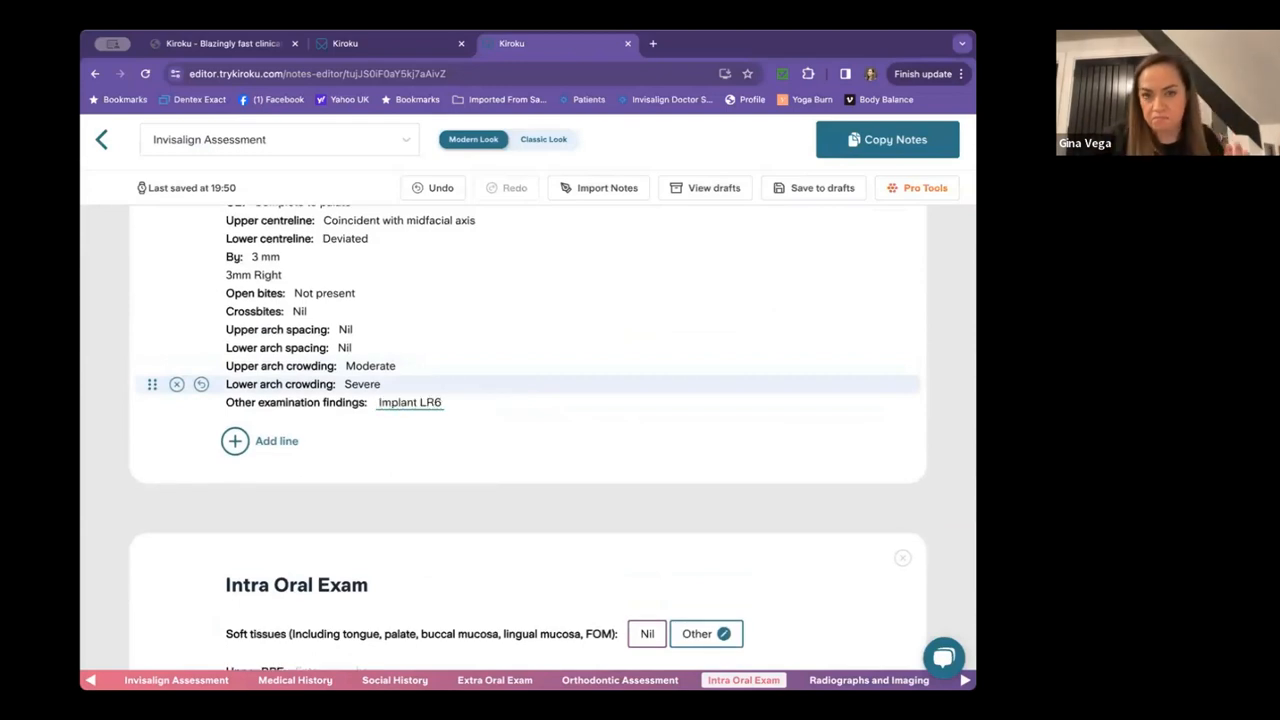
scroll(569, 385, down, 2)
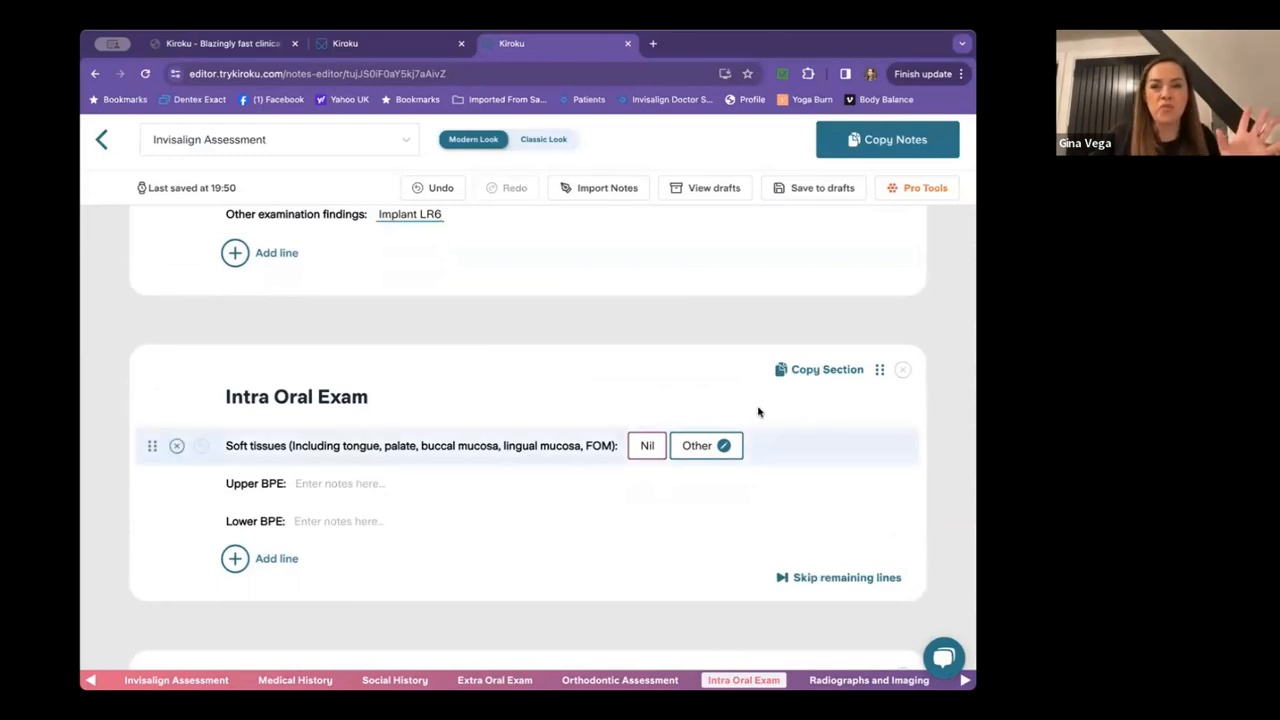
Remove the Intra Oral Exam and Radiographs and Imaging sections, then scroll to Treatment Goals.
click(903, 372)
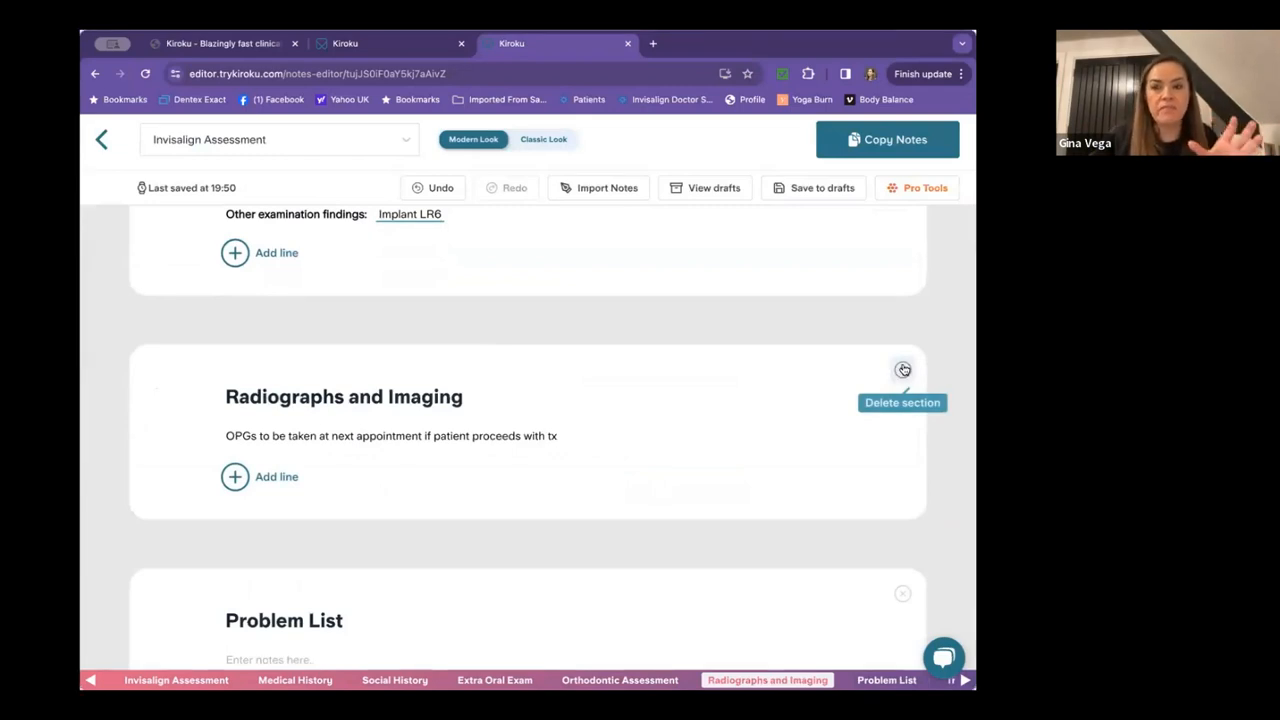
click(903, 371)
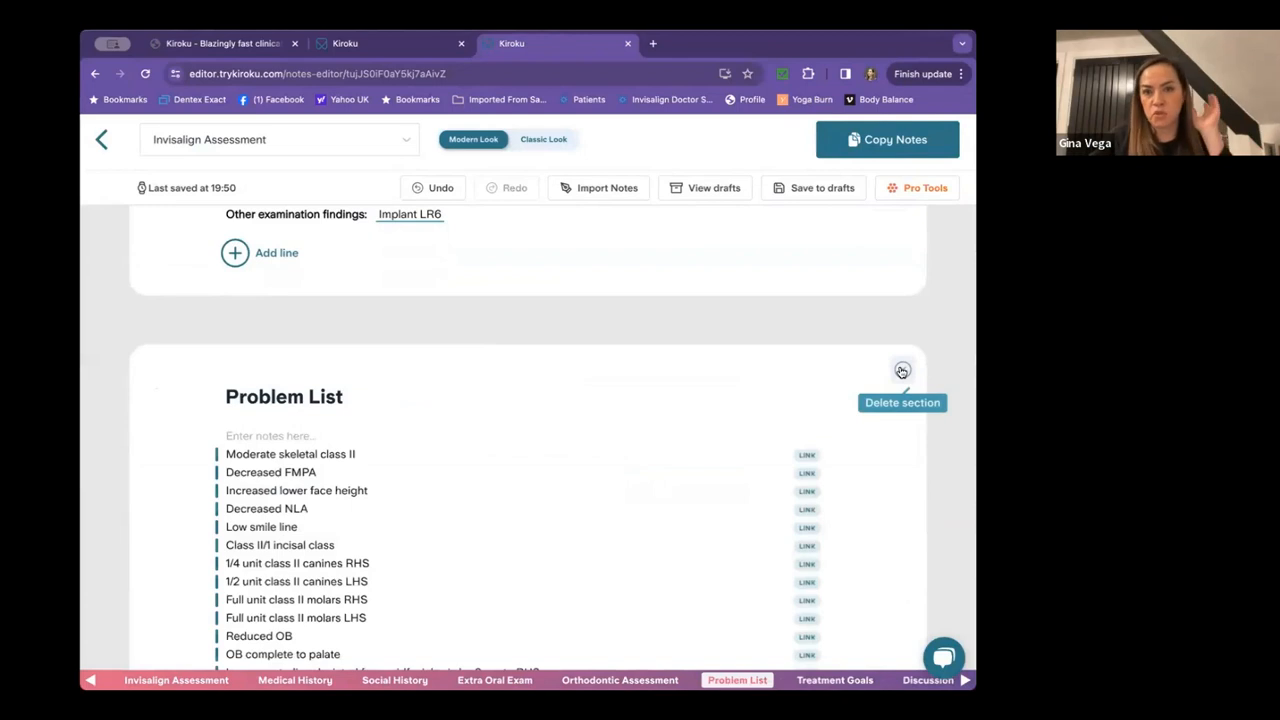
scroll(449, 437, down, 2)
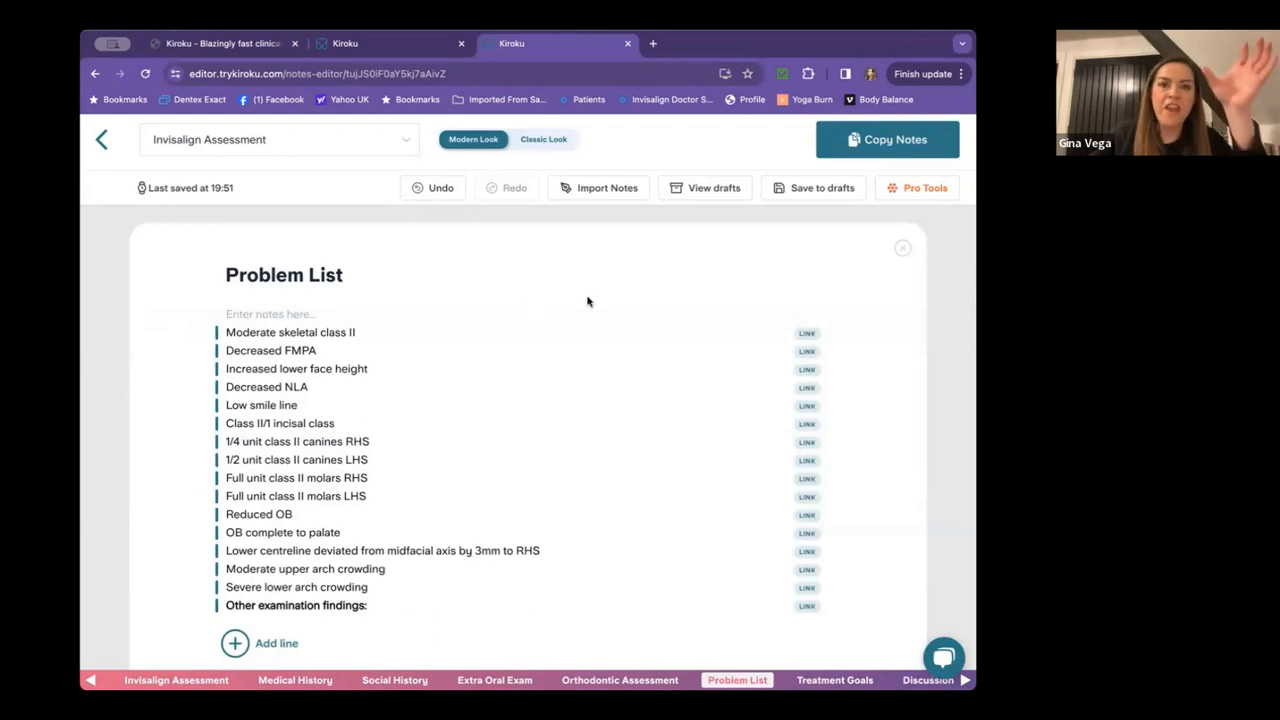
scroll(587, 301, down, 1)
scroll(587, 301, down, 4)
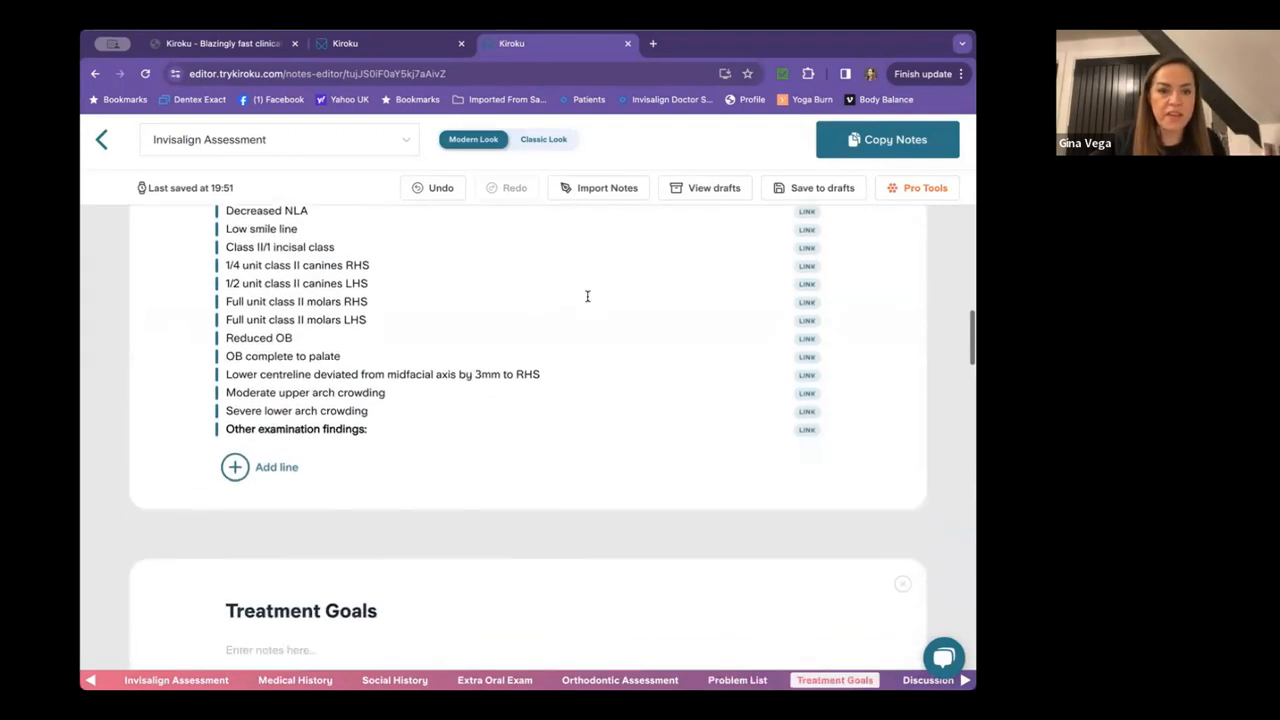
Under Treatment Goals, list Ideal: Class 2 div 2 to class 1, Reduce overbite, Resolve crowding.
click(260, 394)
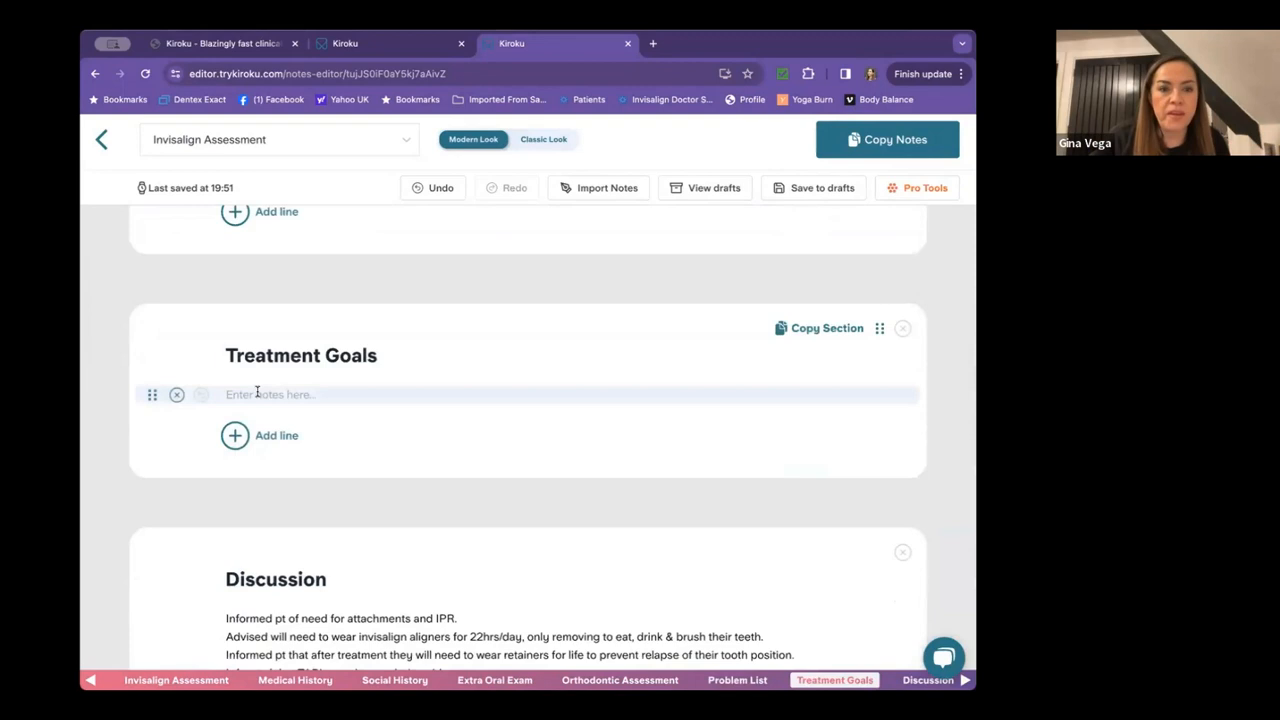
text(I)
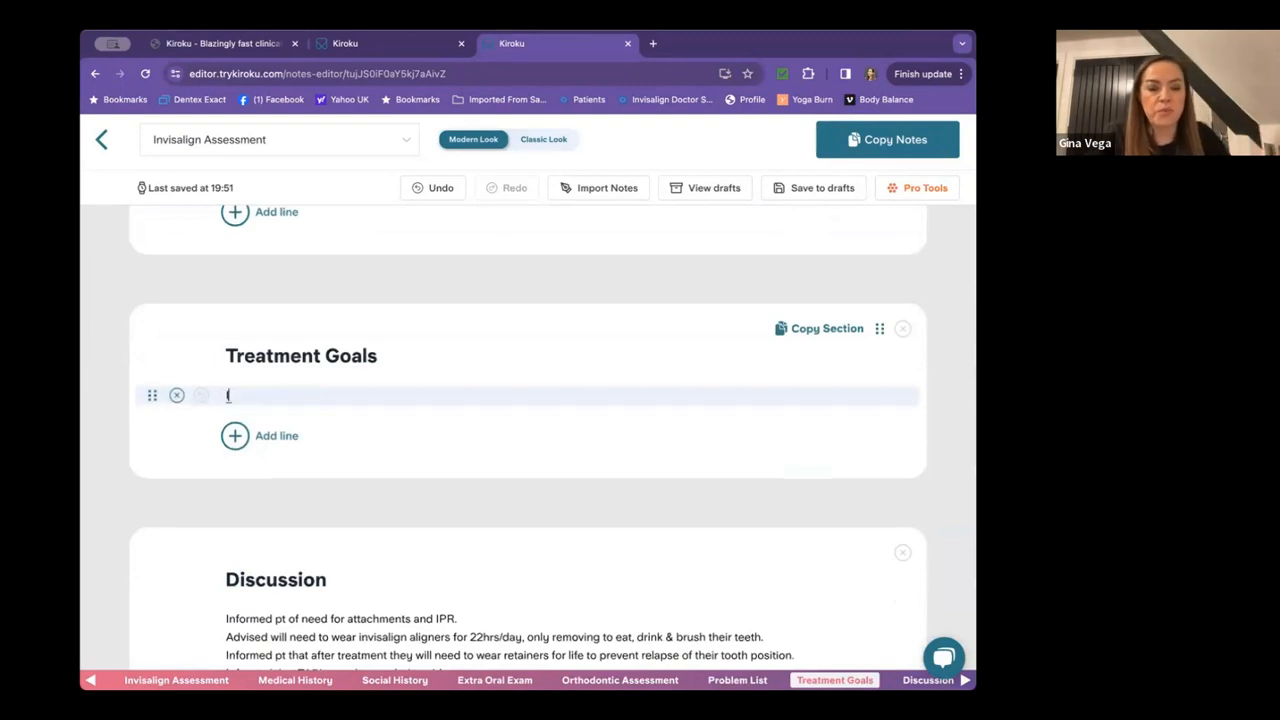
text(deal:)
key(Return)
text(Class)
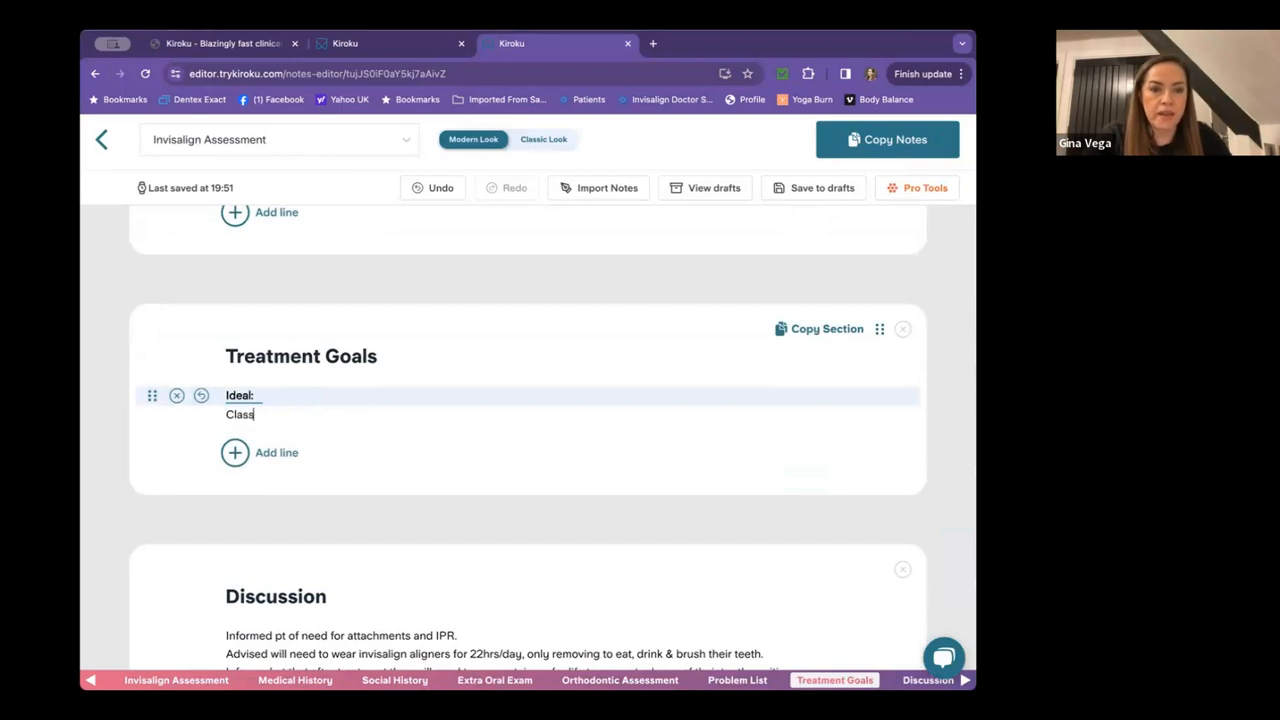
text( 2 div)
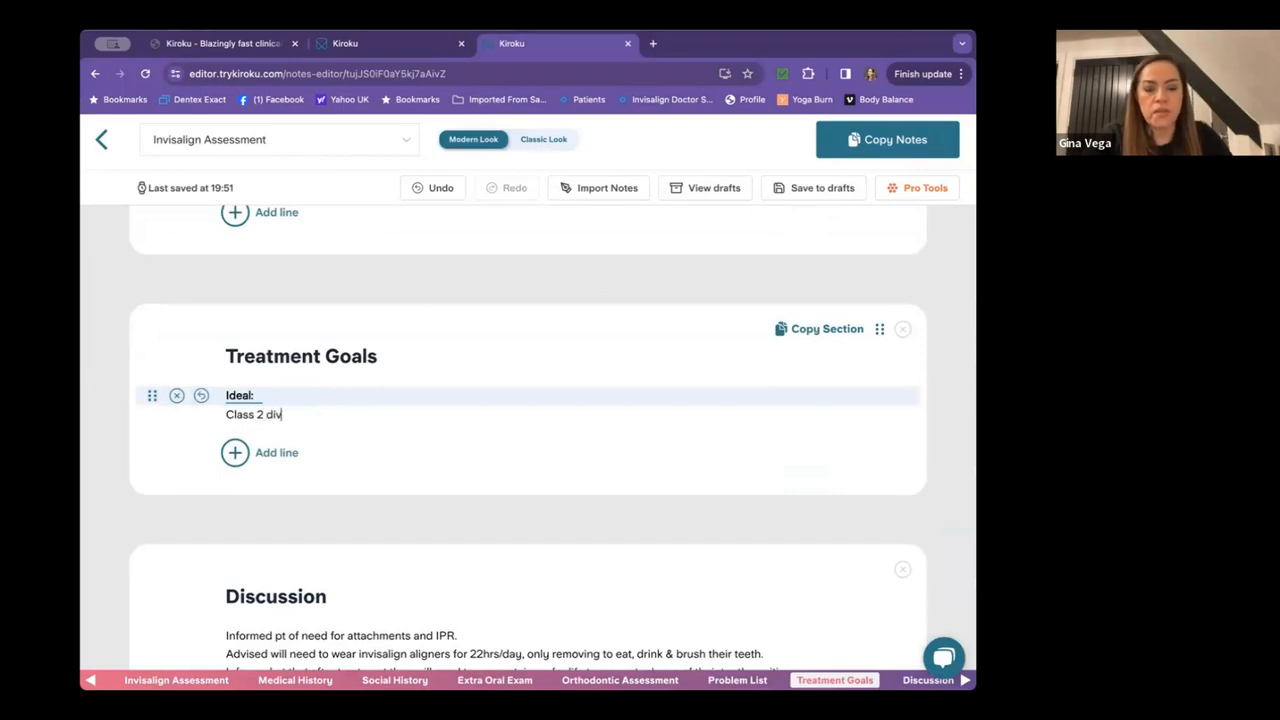
text( 2 to class 1)
key(Return)
text(Reduce o)
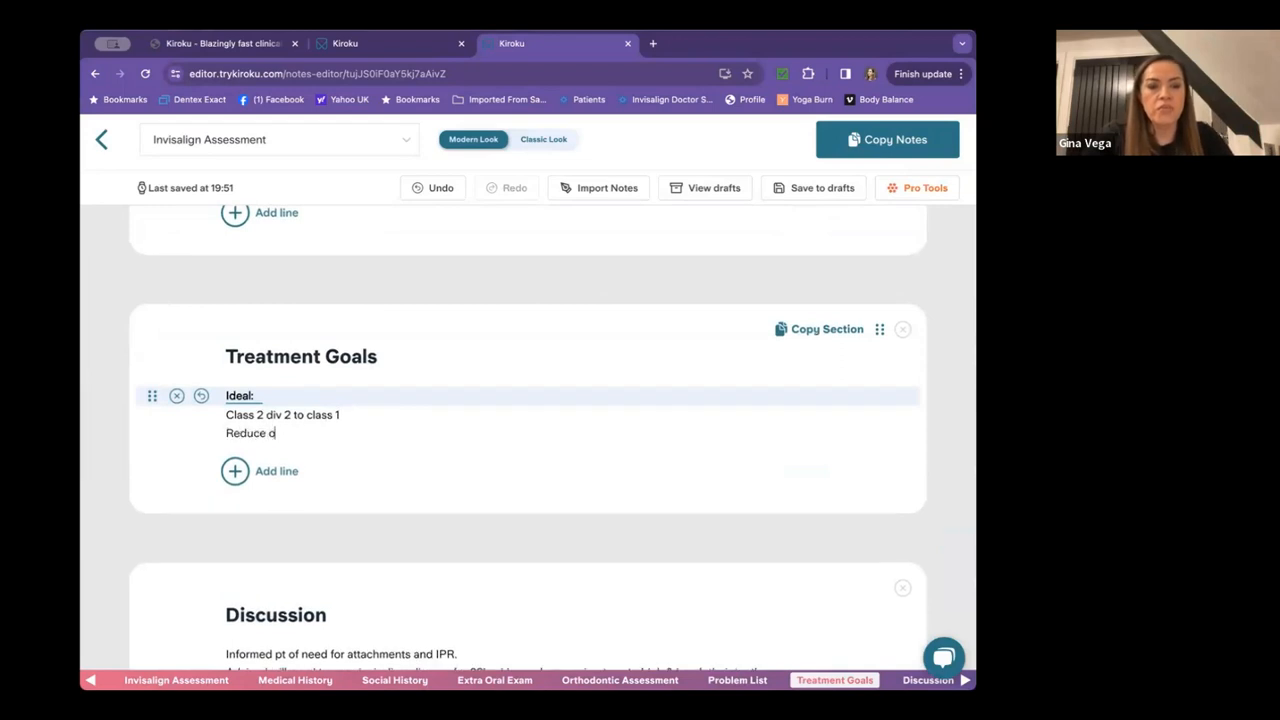
text(verbit)
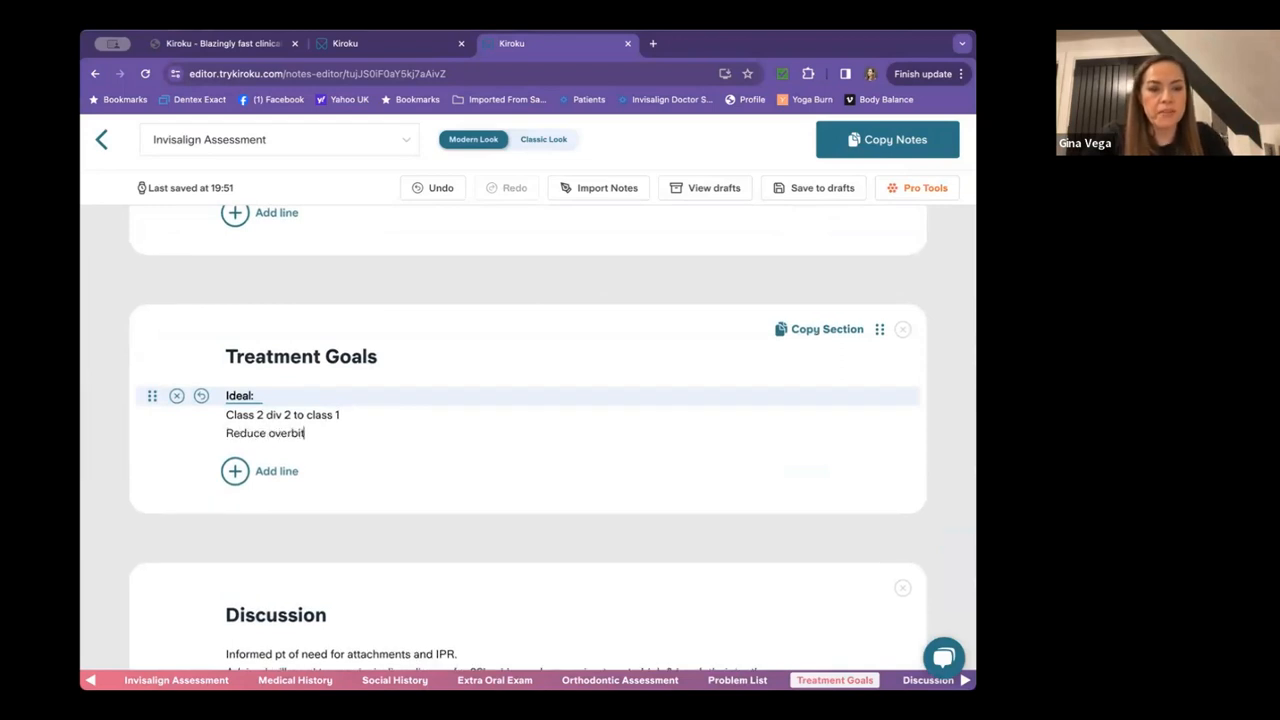
text(e)
key(Return)
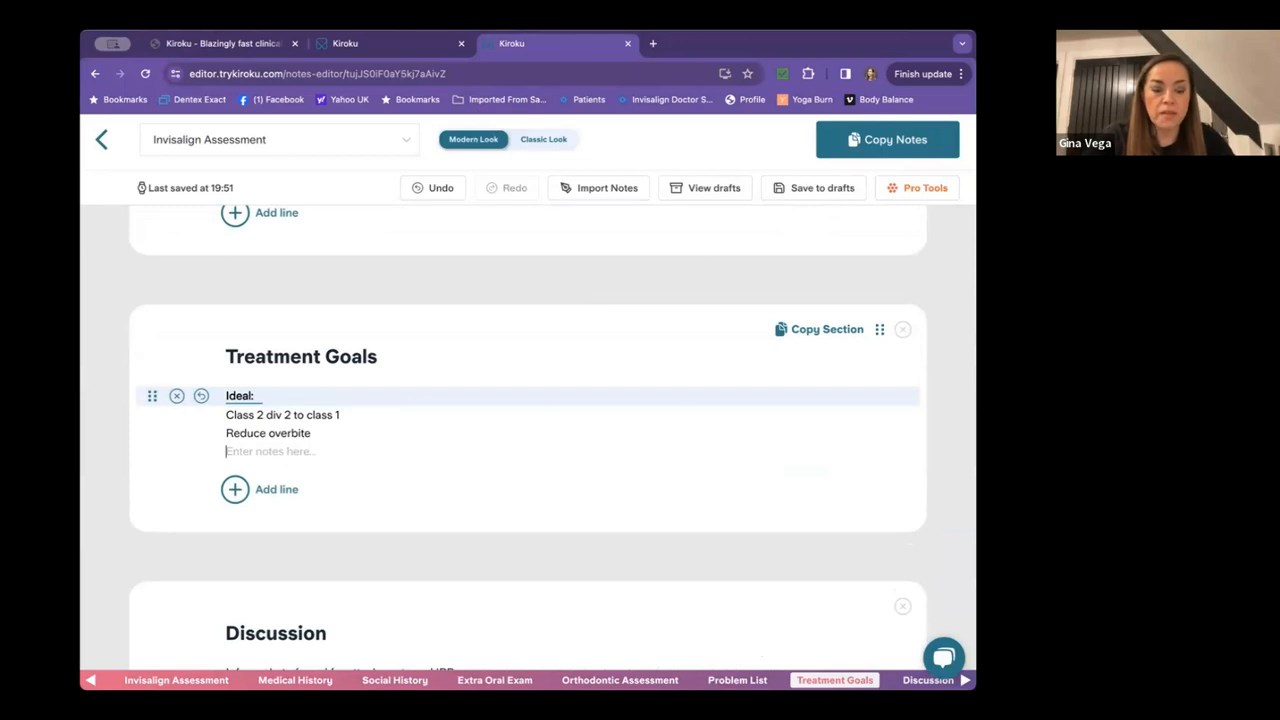
text(Resolve crowding)
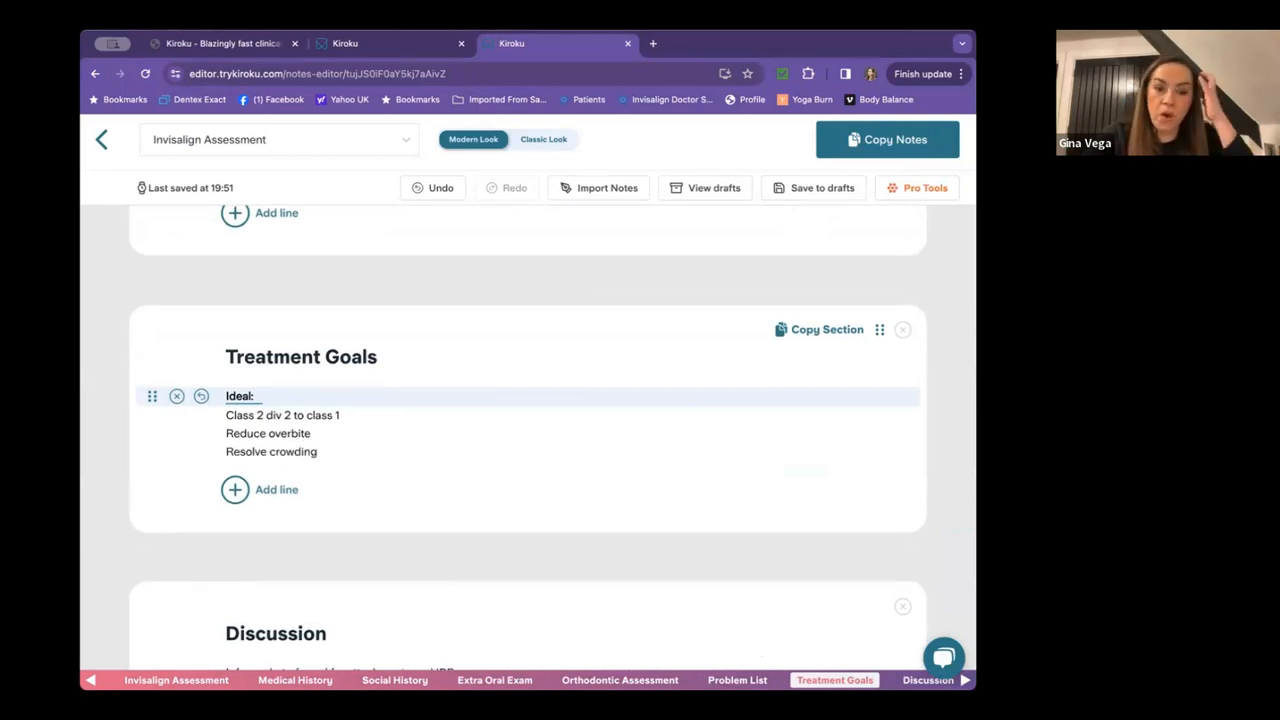
key(Return)
Add a Compromised: heading with goals 'Improve Class 2 Div 2' and 'Improve the overbite'.
text(Comp)
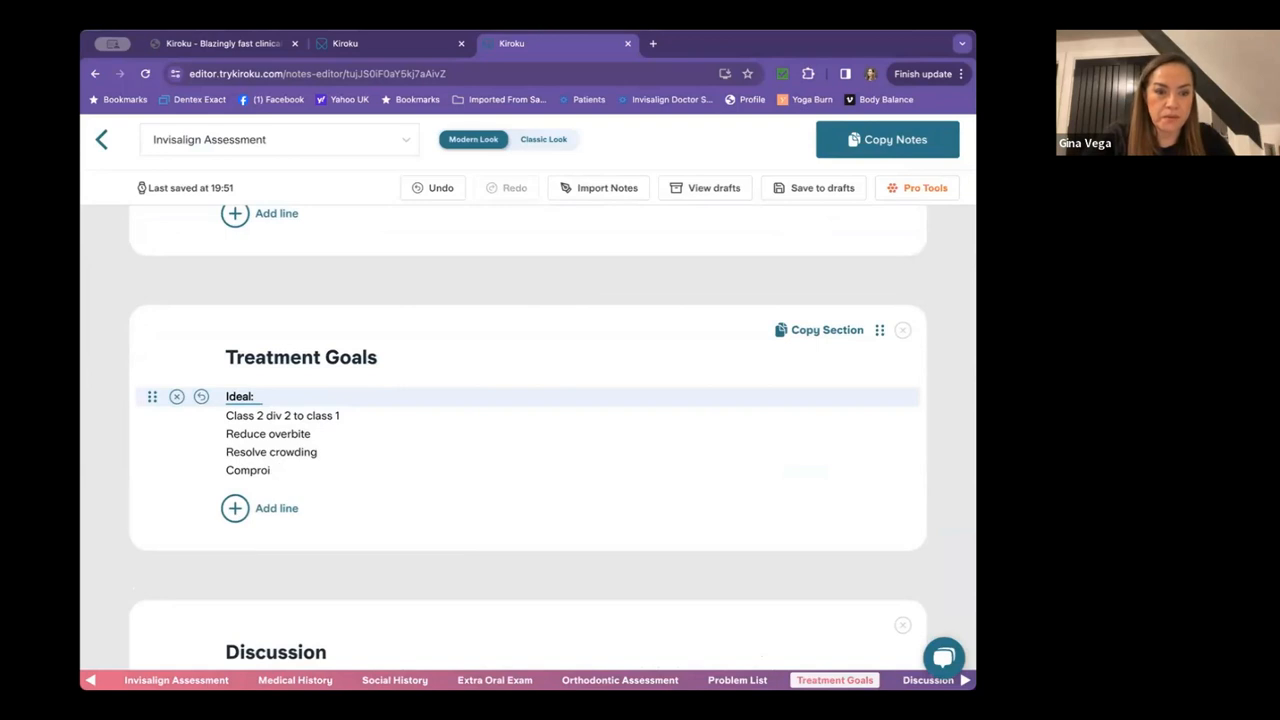
text(romis)
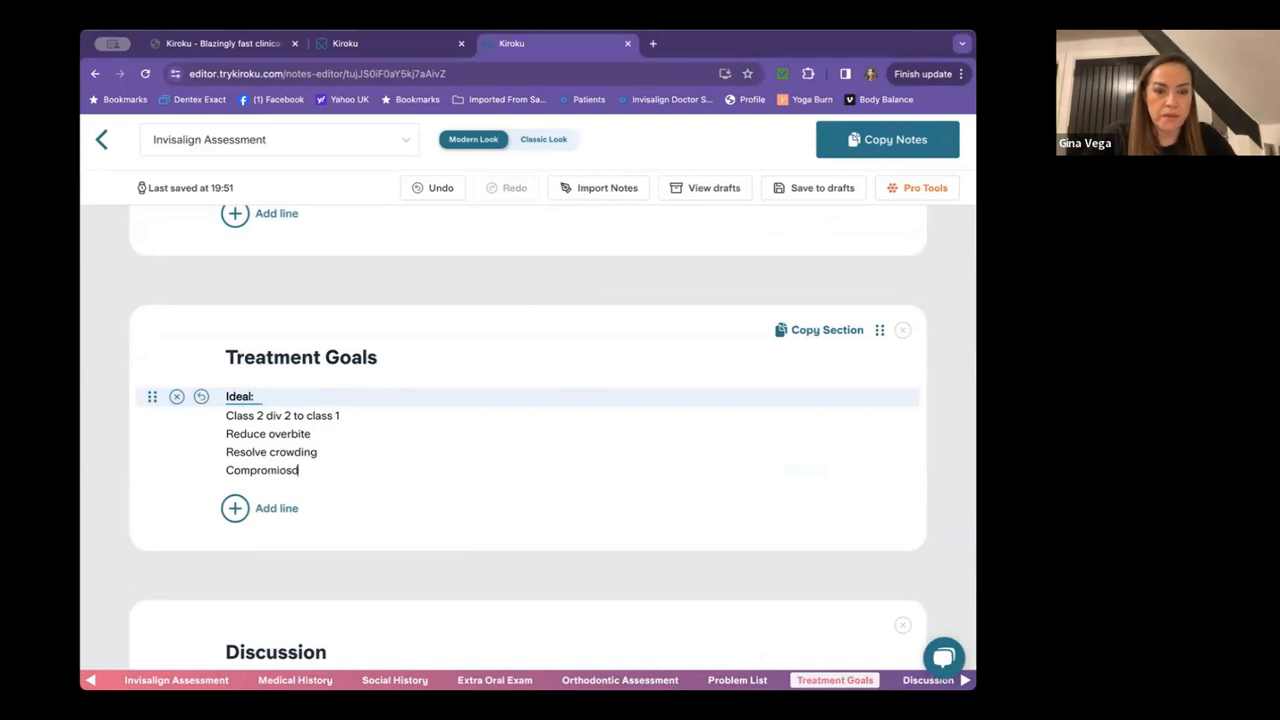
text(sed:)
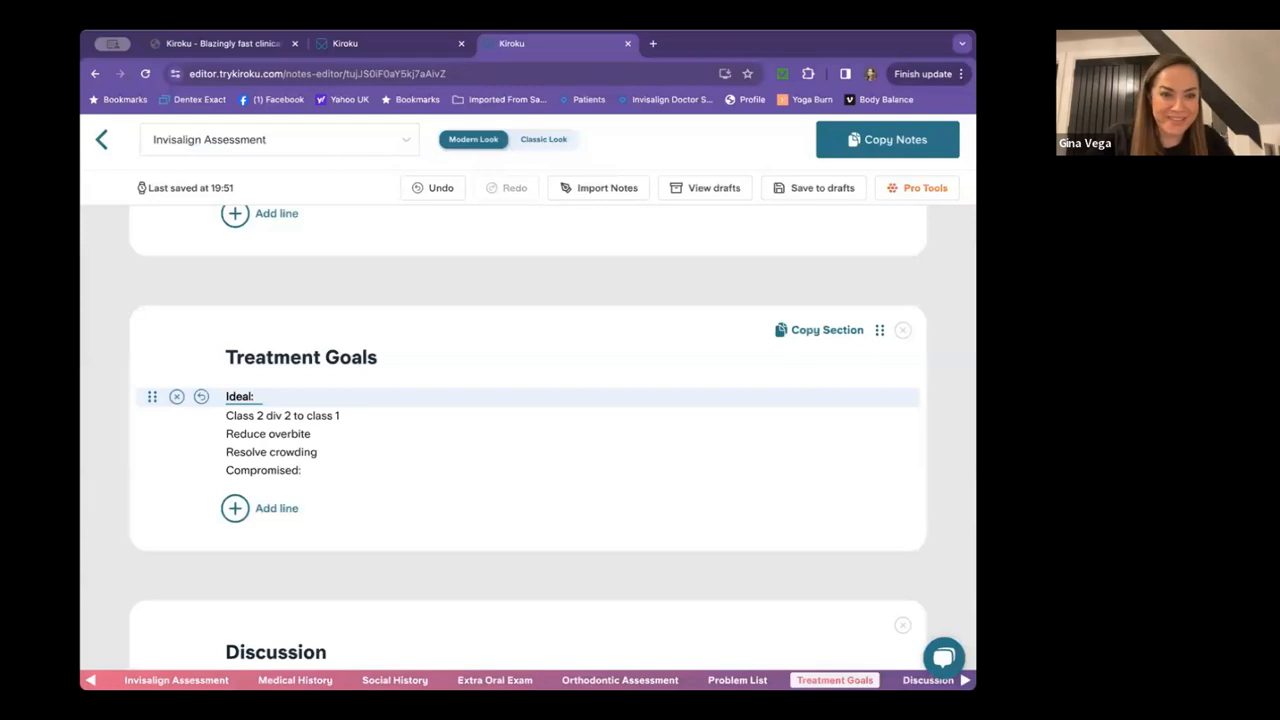
key(Return)
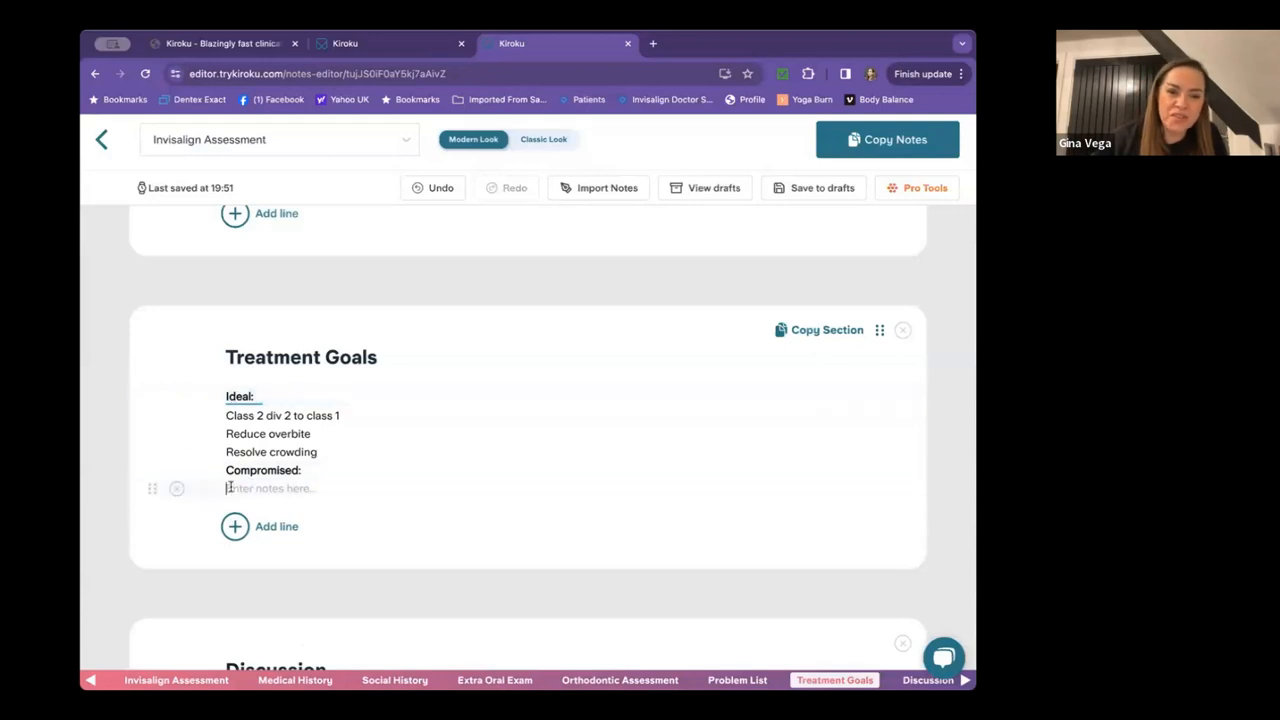
text(I)
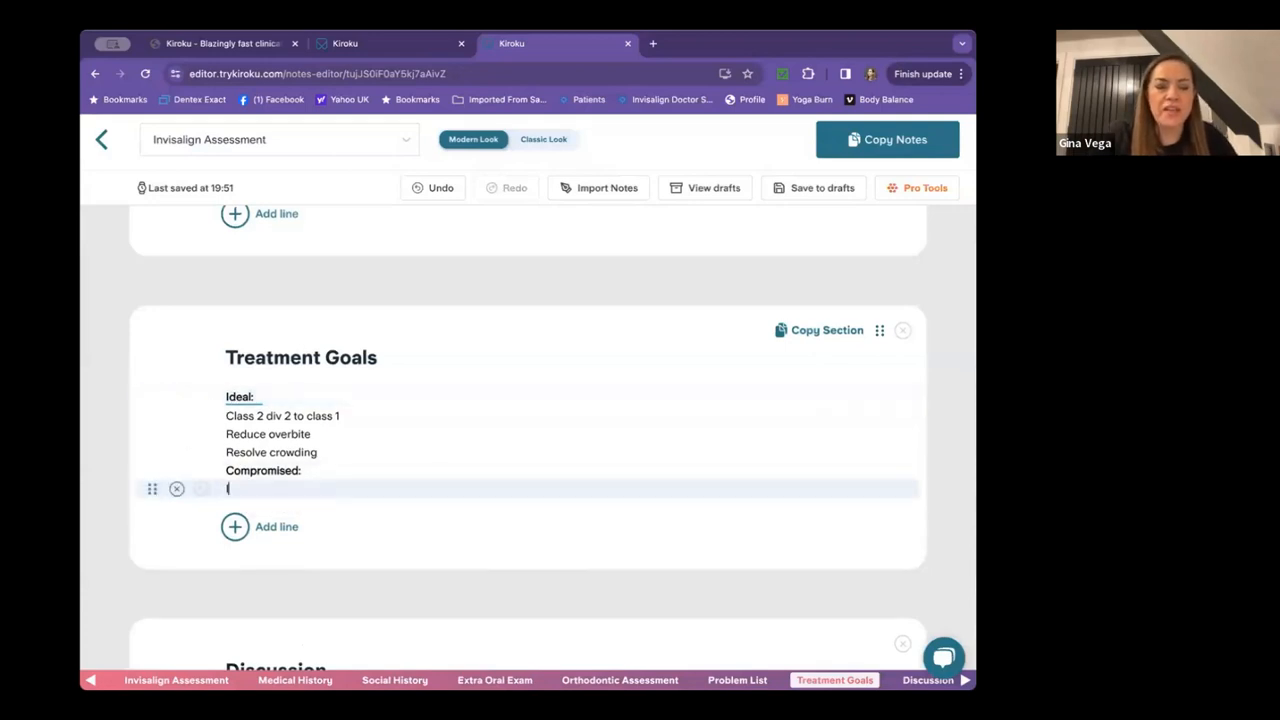
text(mprove Class 2 Div 2)
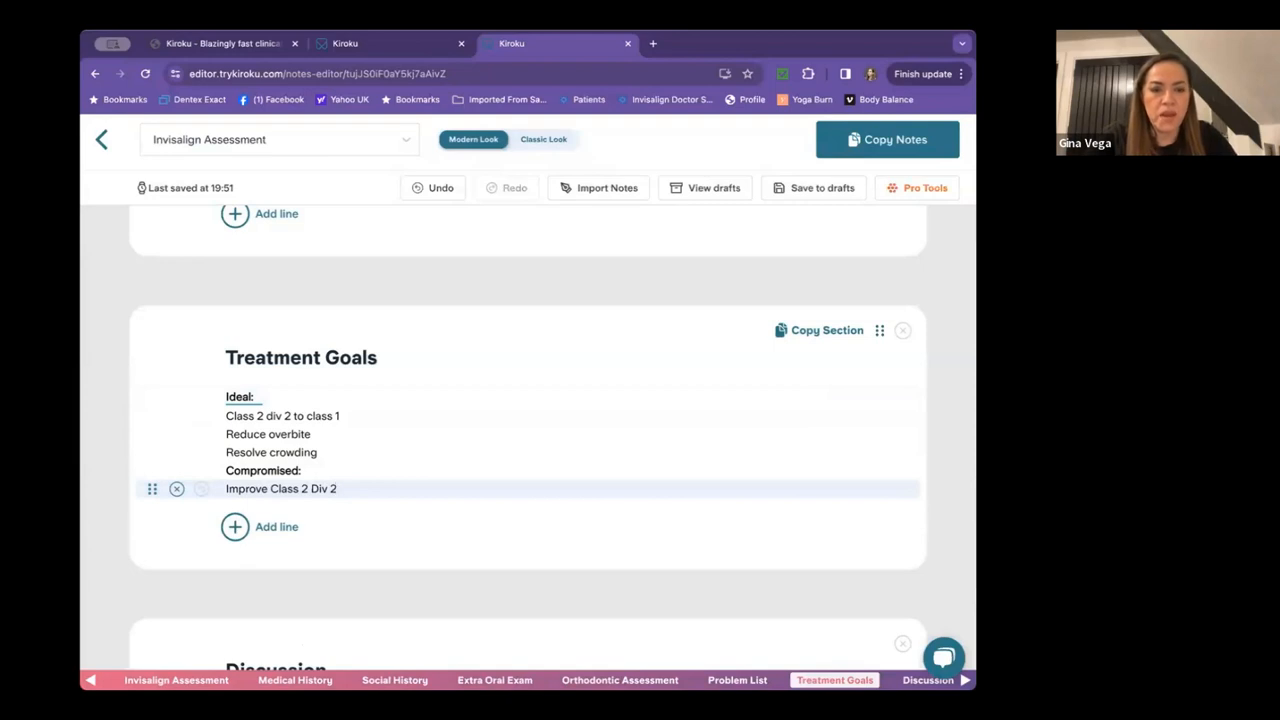
key(Return)
text(Improve the overbite)
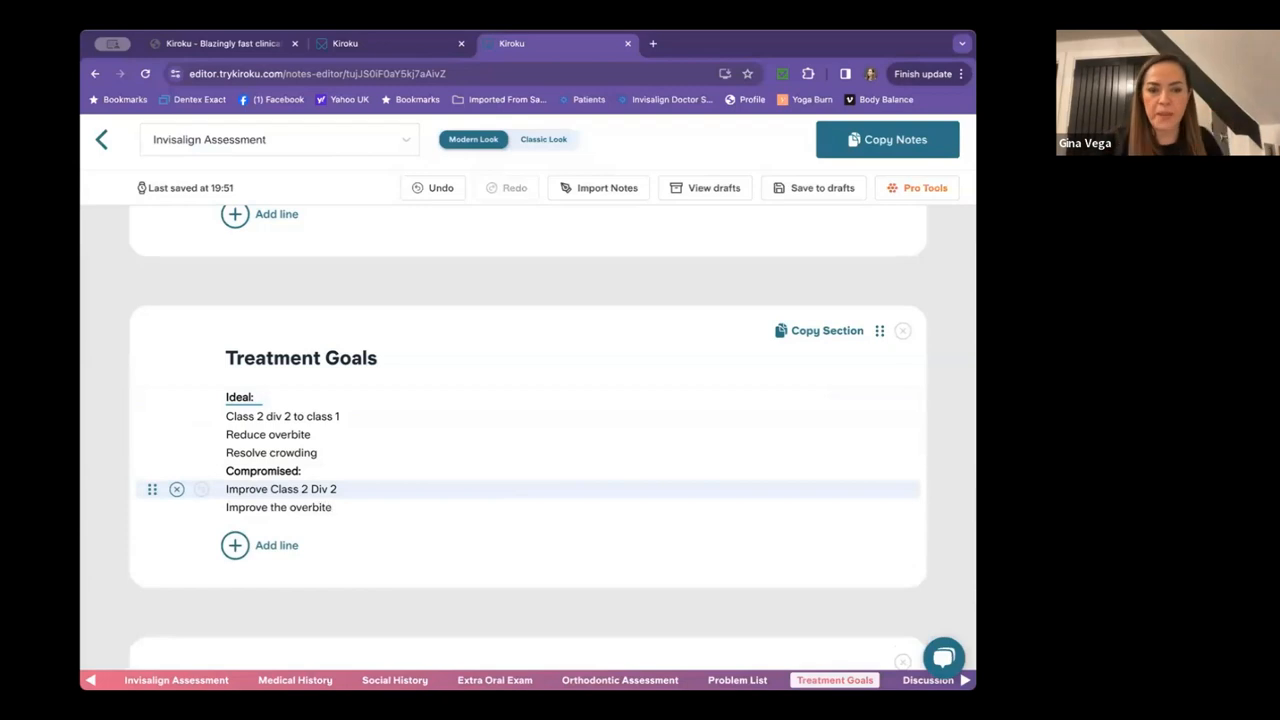
scroll(391, 474, down, 4)
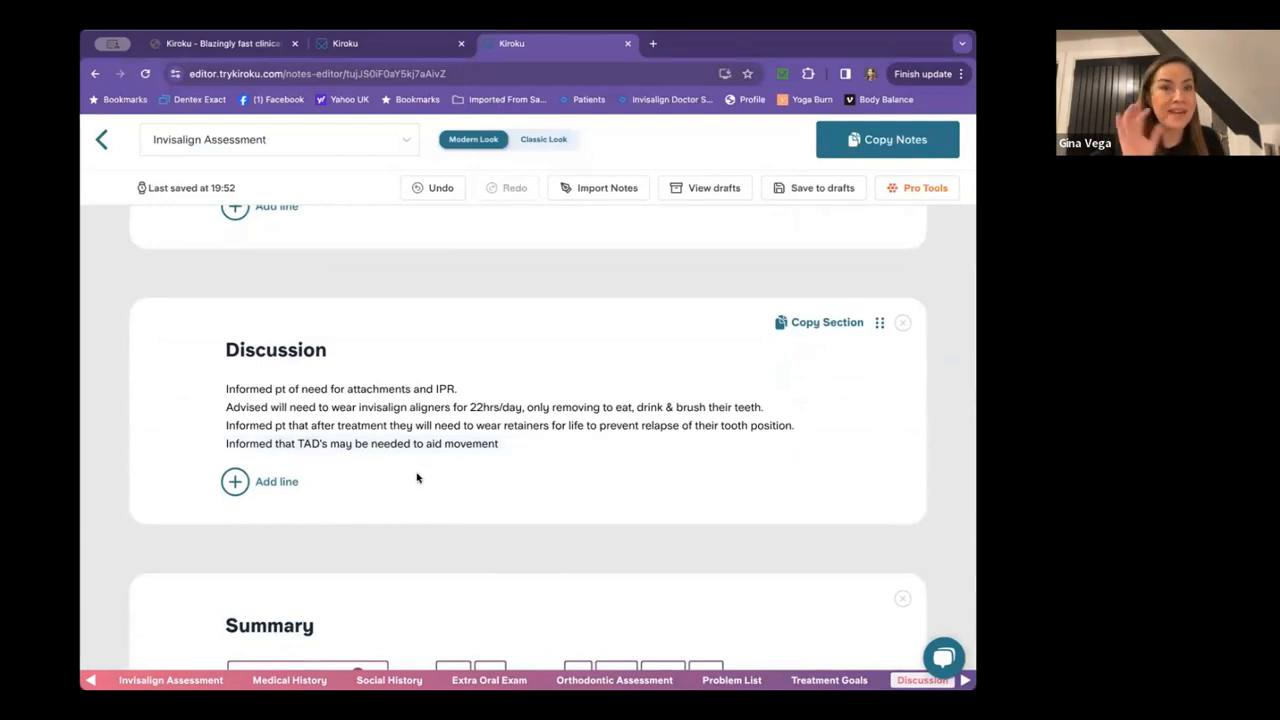
click(235, 483)
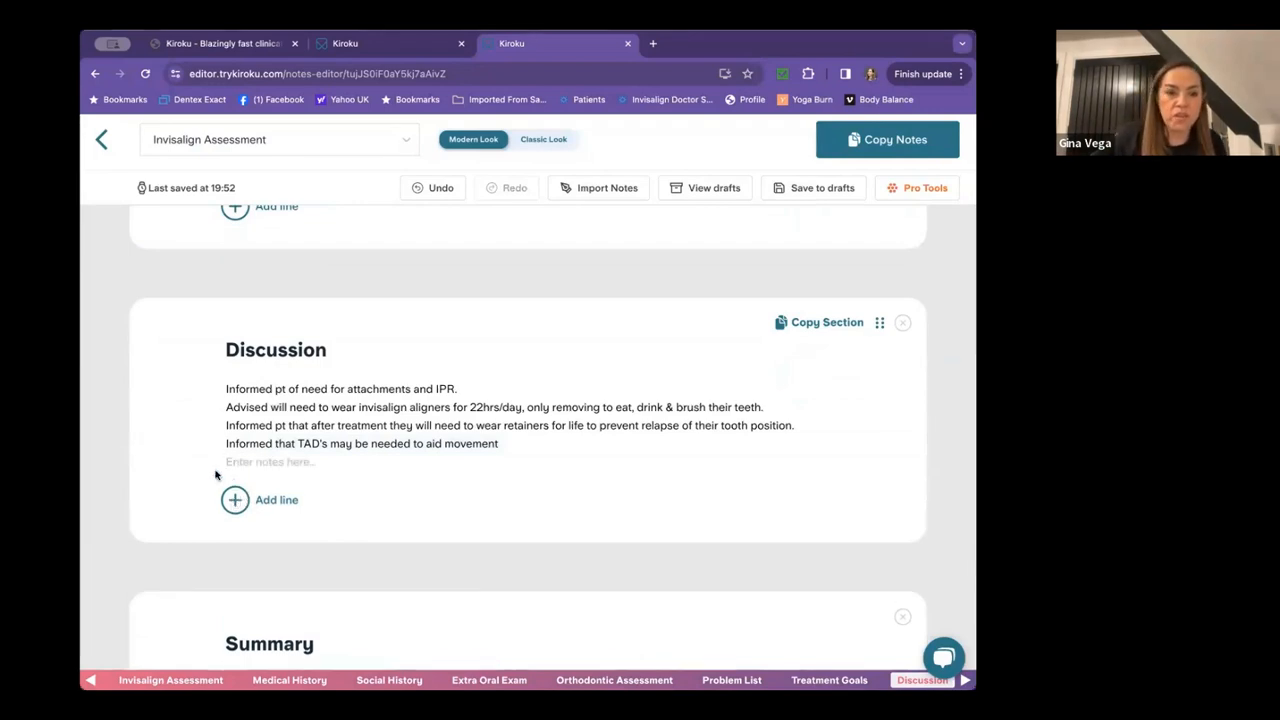
click(178, 463)
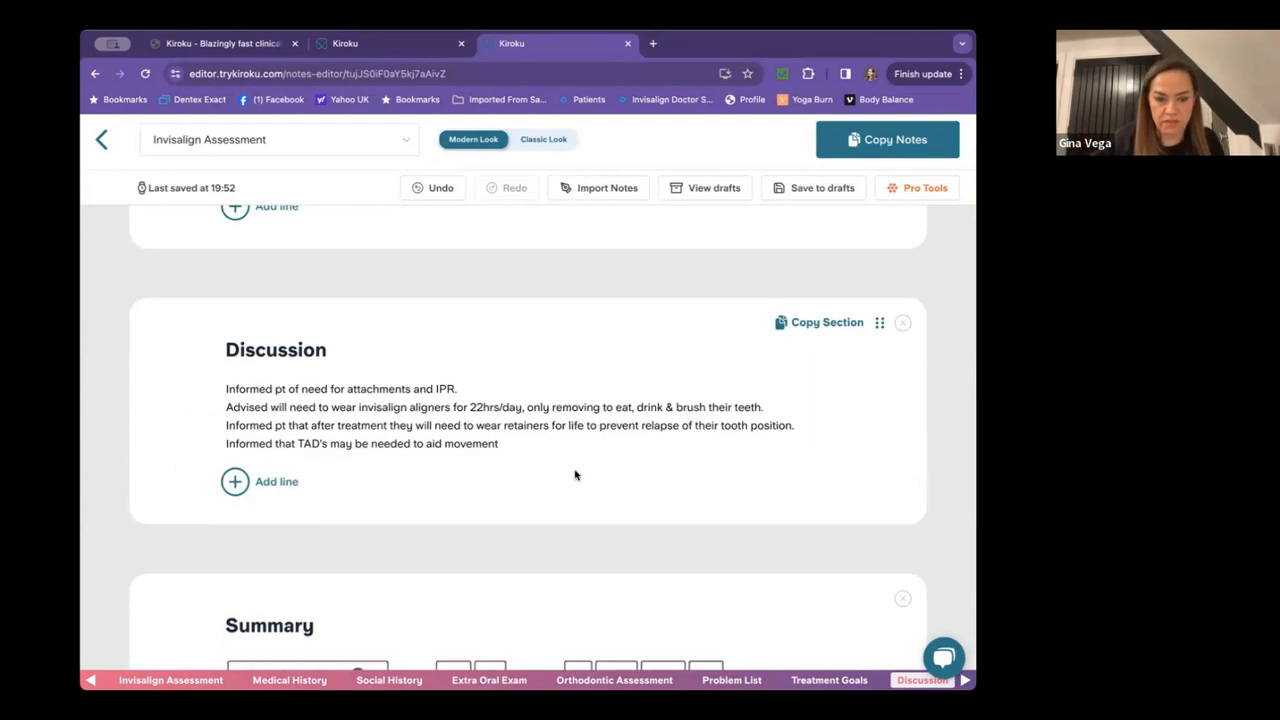
scroll(575, 475, down, 3)
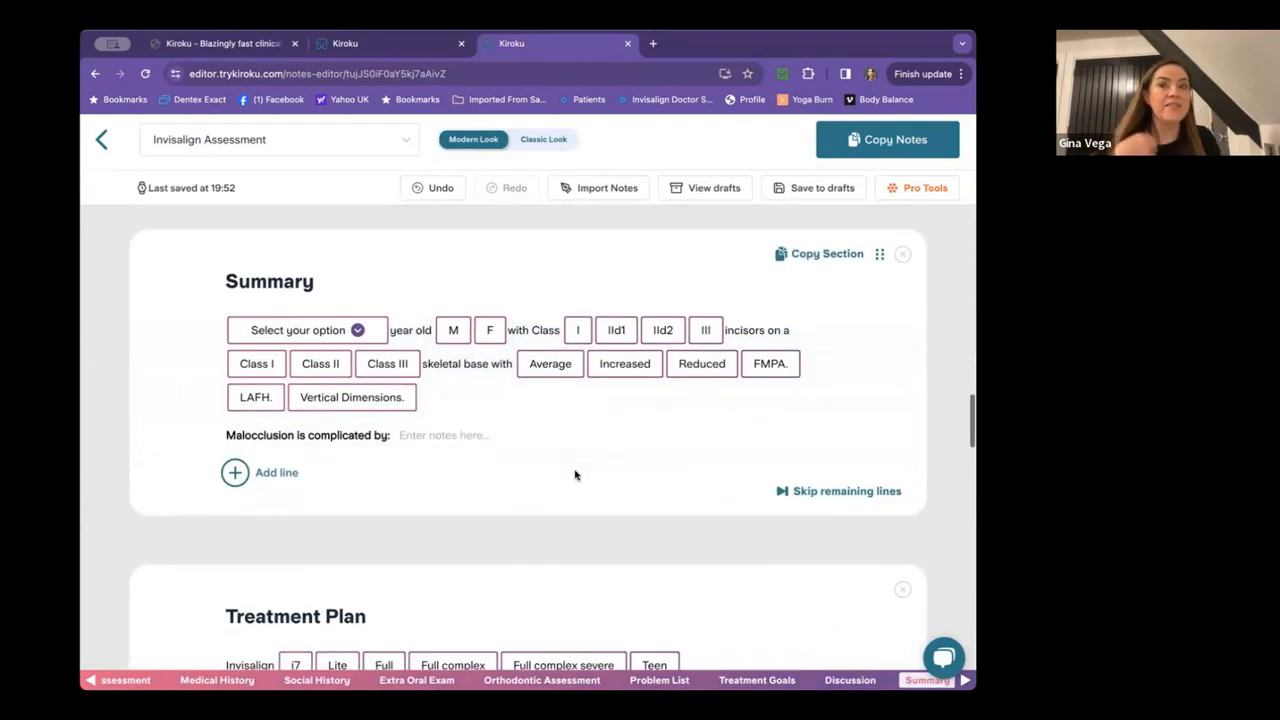
Fill the Summary: 40 year old F, IId1 incisors, Class II skeletal base, Reduced FMPA.
click(300, 331)
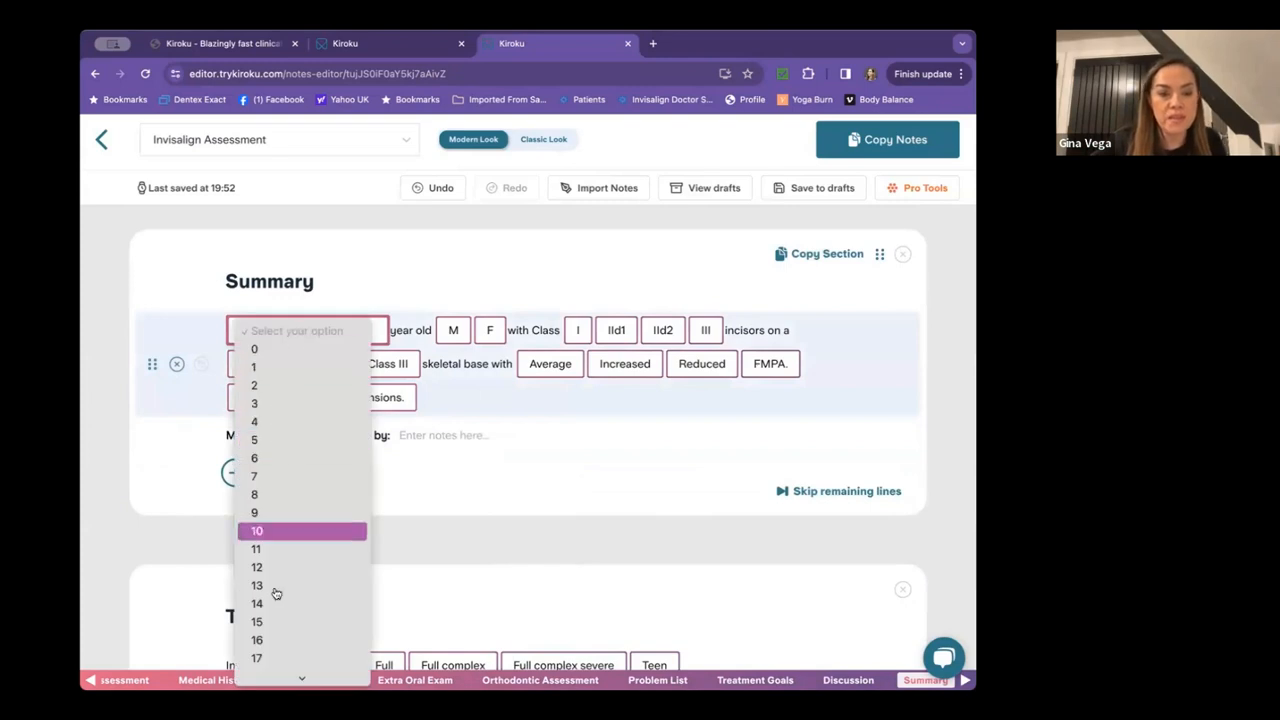
scroll(276, 594, down, 10)
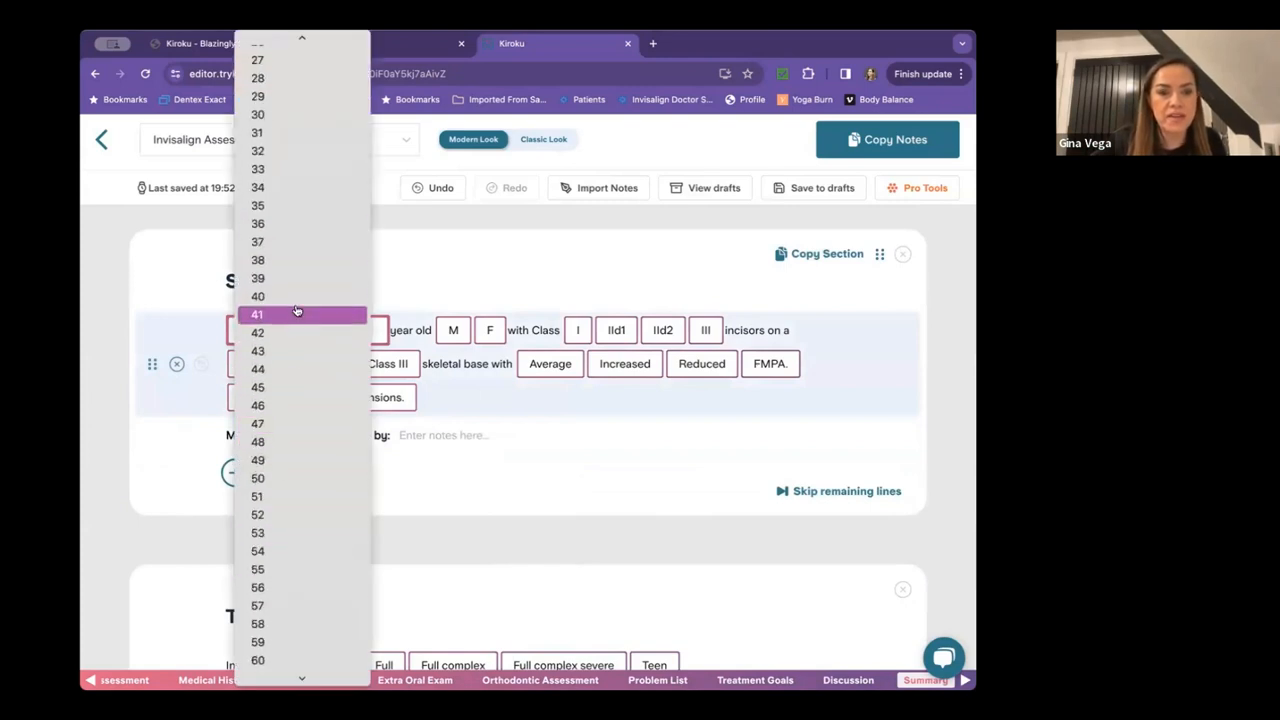
click(300, 296)
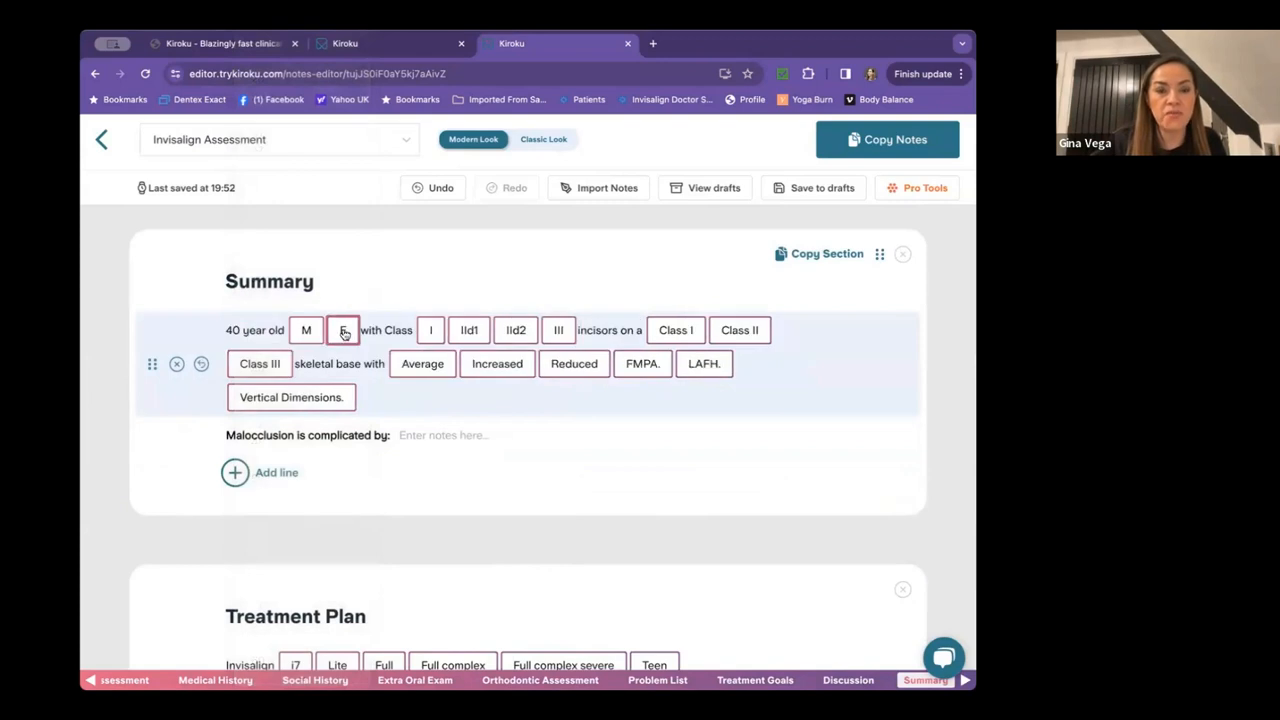
click(341, 332)
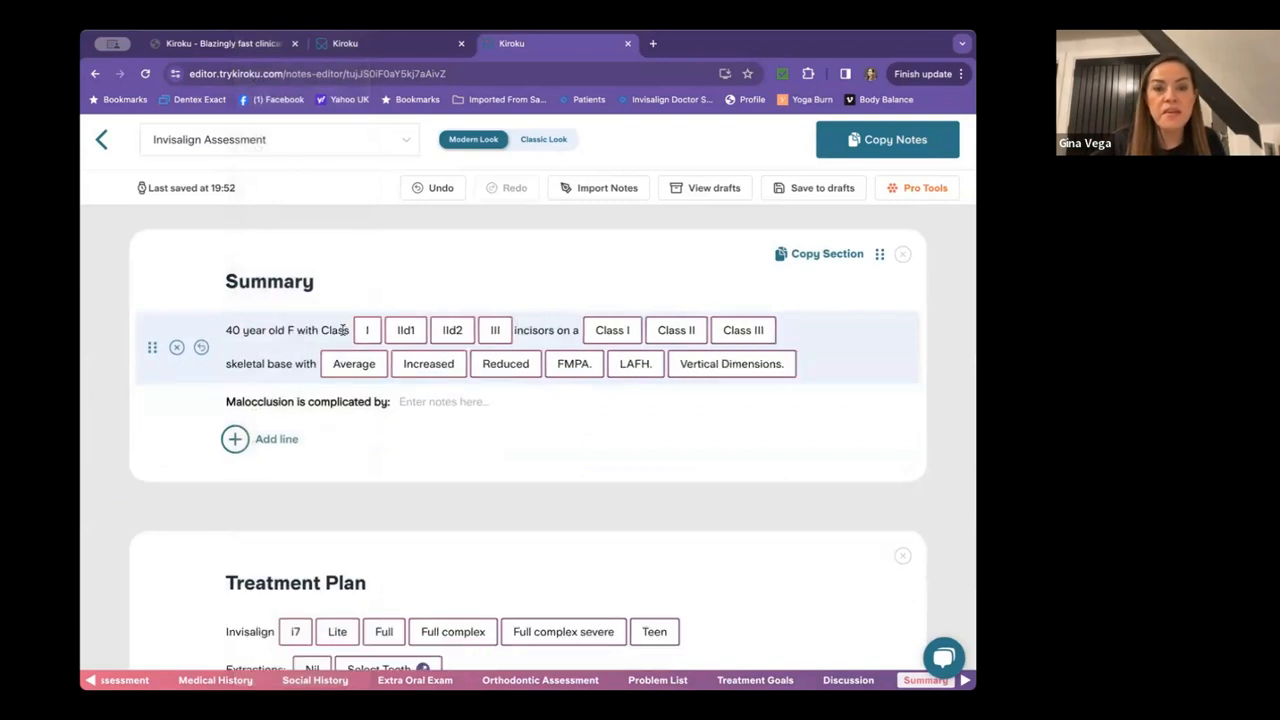
click(406, 332)
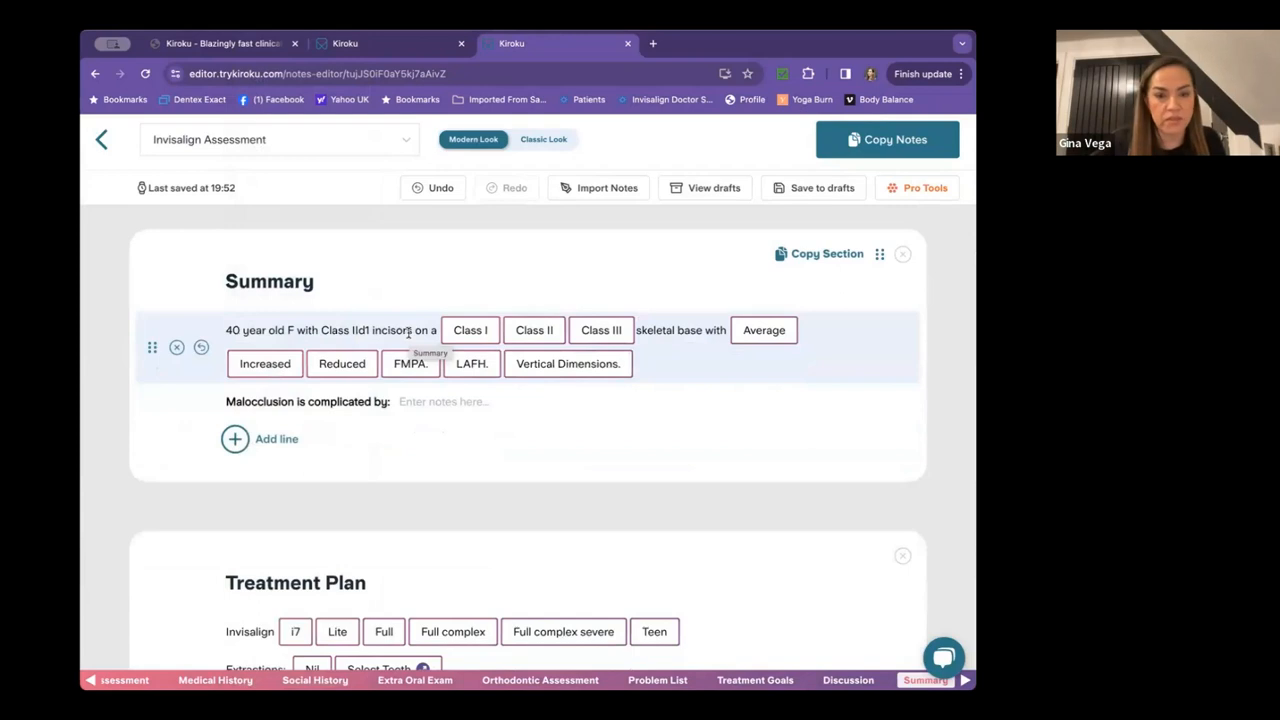
click(526, 328)
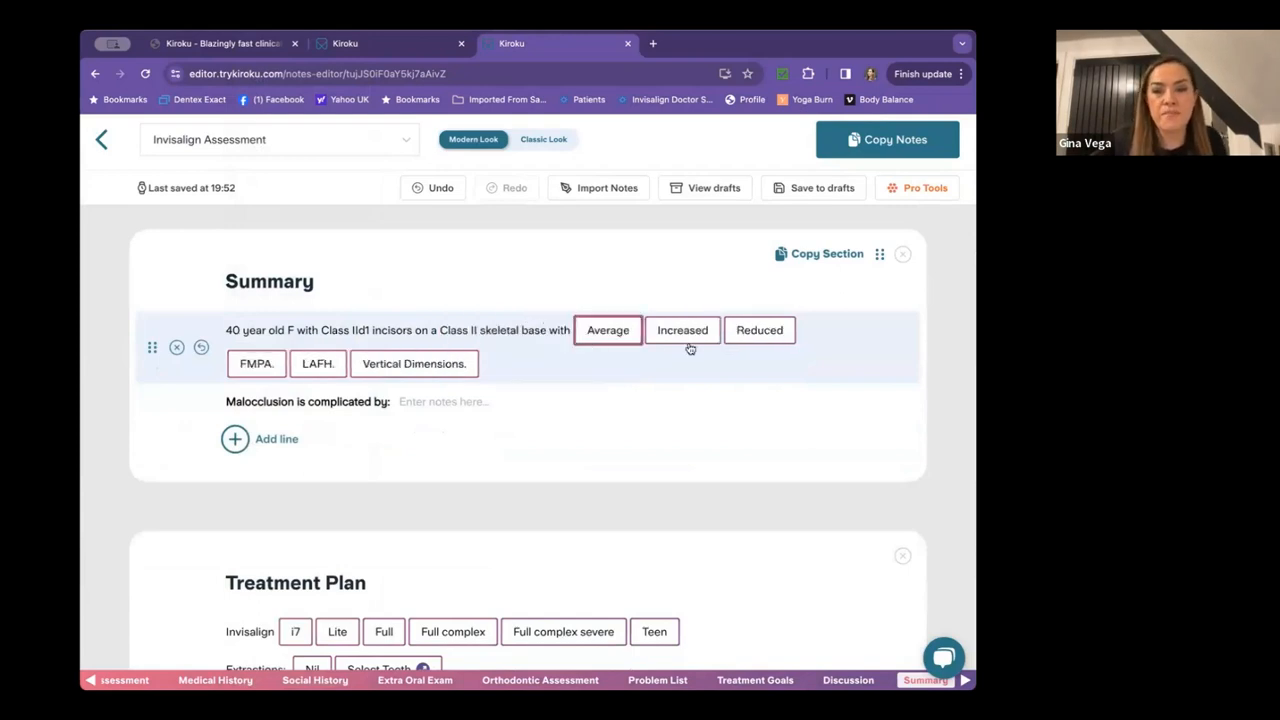
click(758, 330)
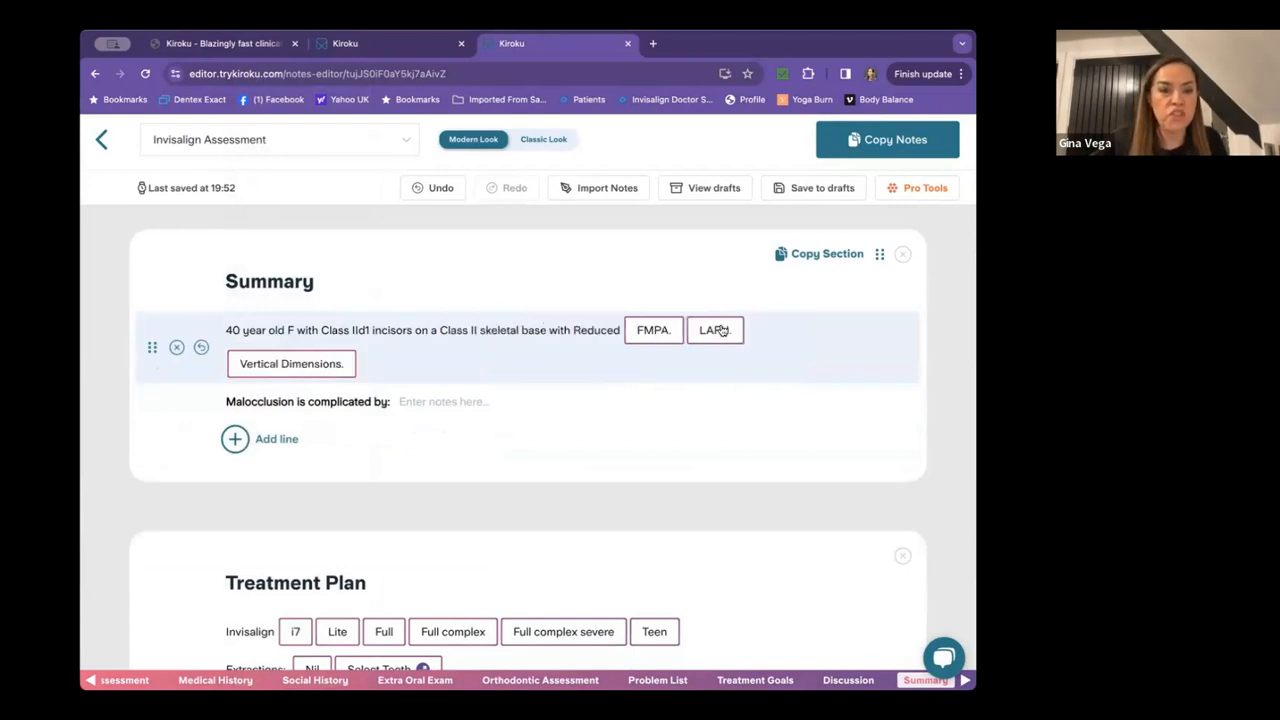
click(653, 330)
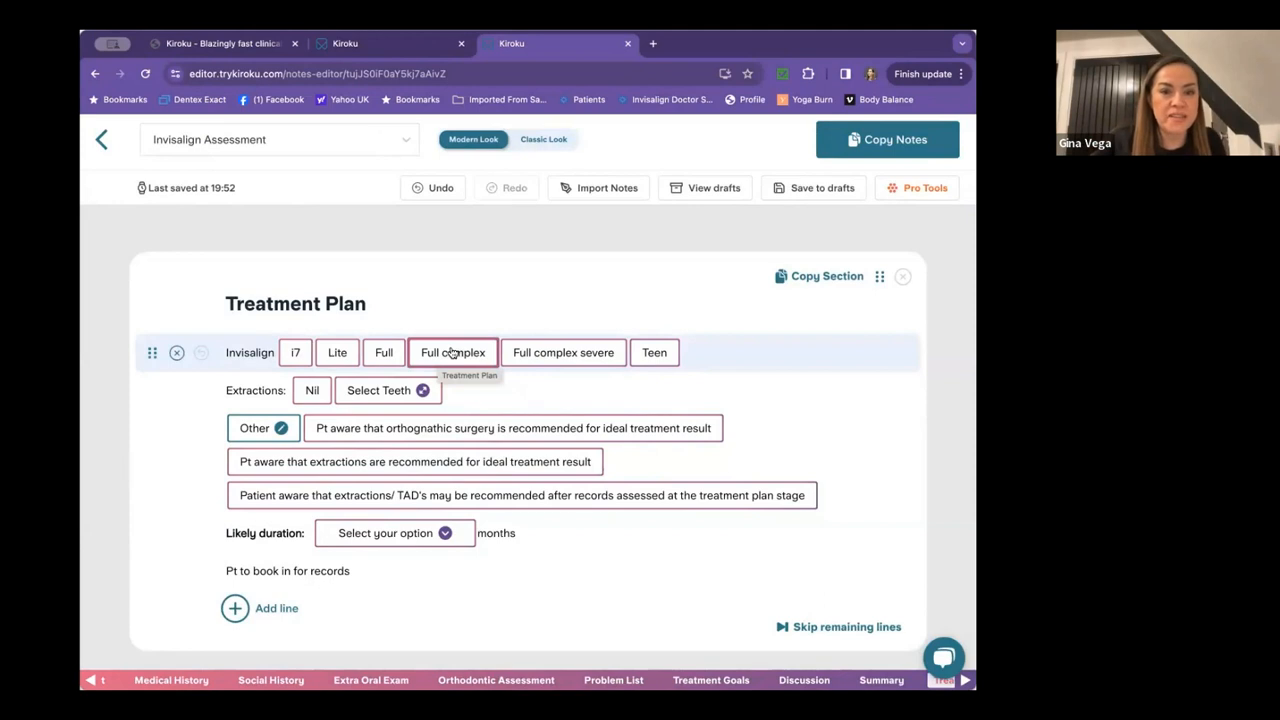
Choose Invisalign Full complex and list UR8 and UL8 as extractions.
click(452, 355)
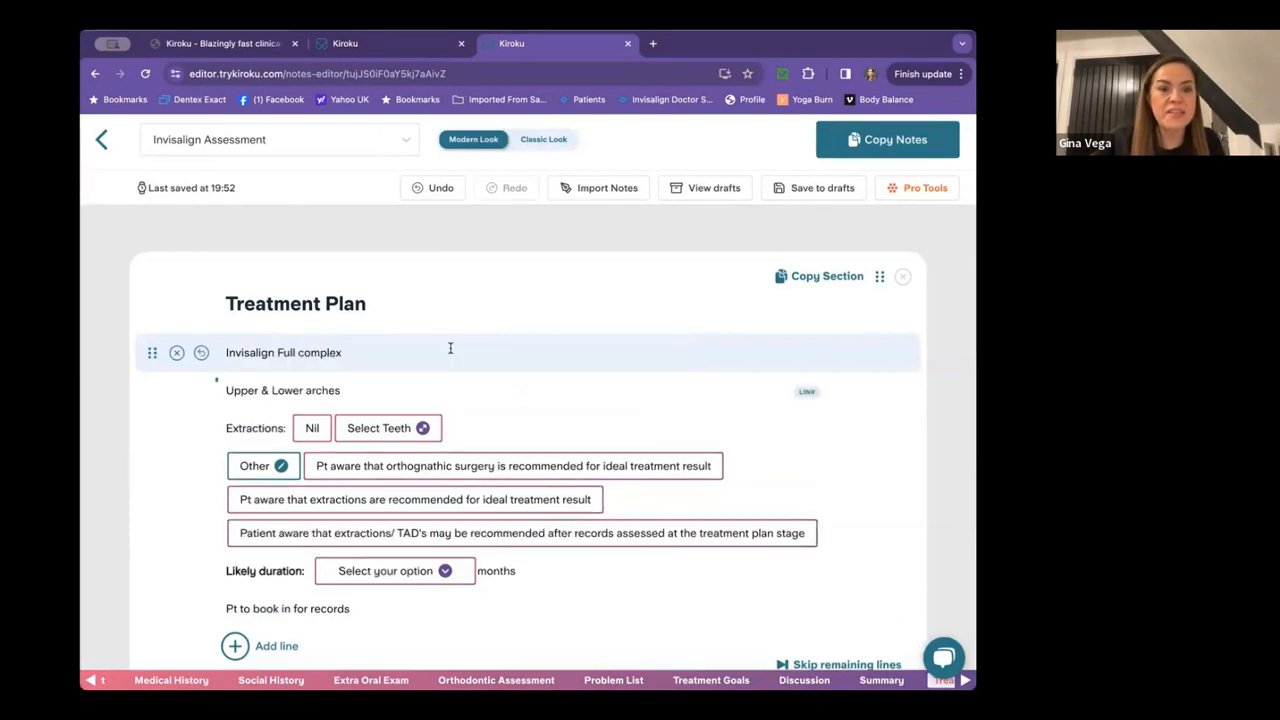
click(379, 438)
click(150, 359)
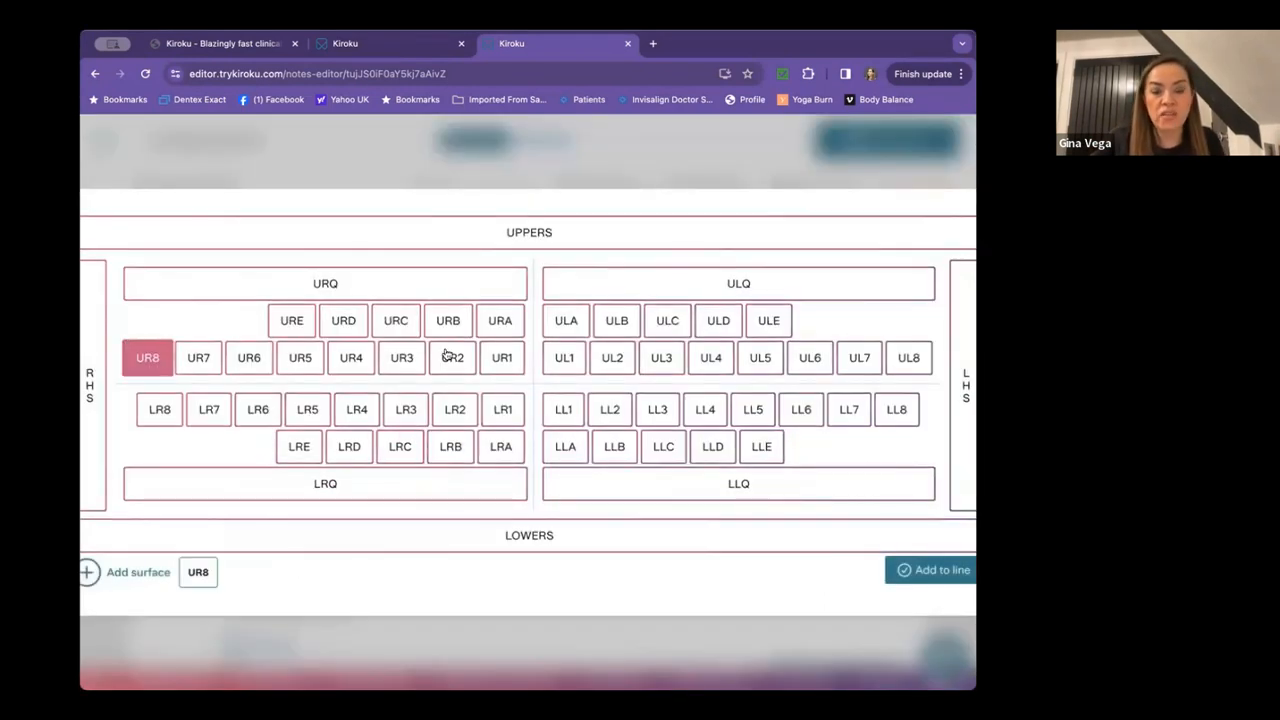
click(908, 357)
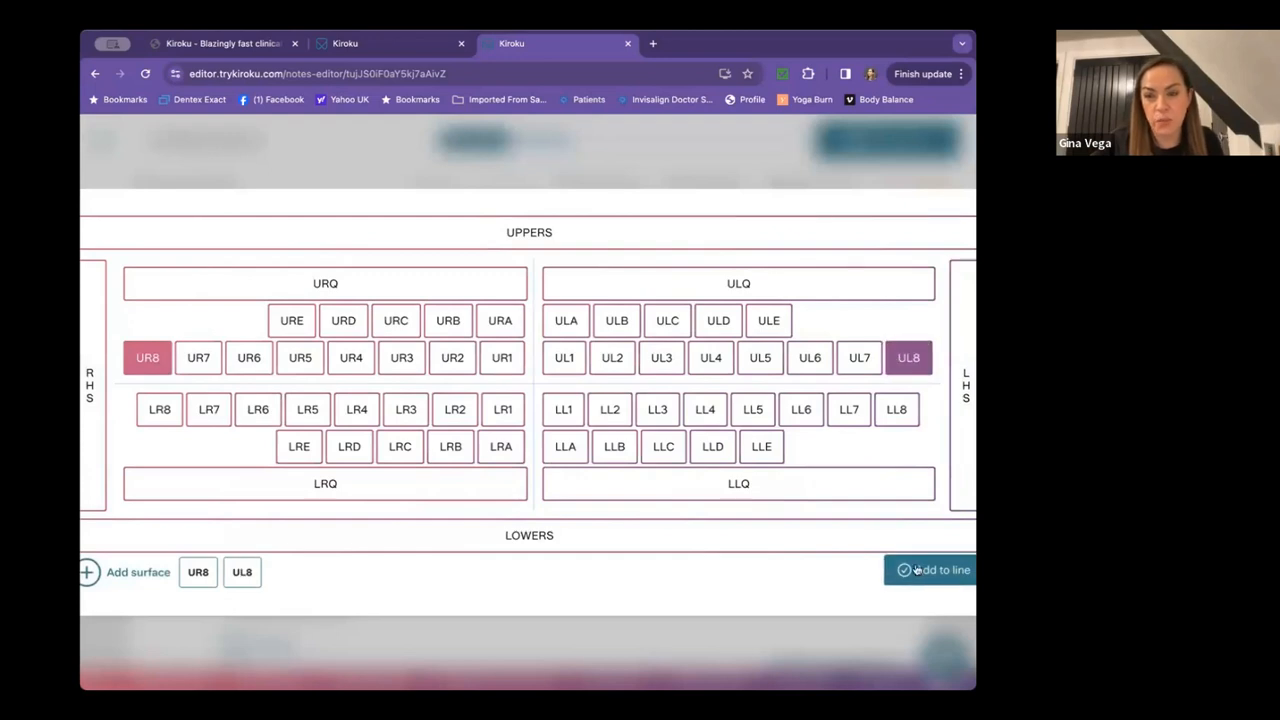
click(945, 572)
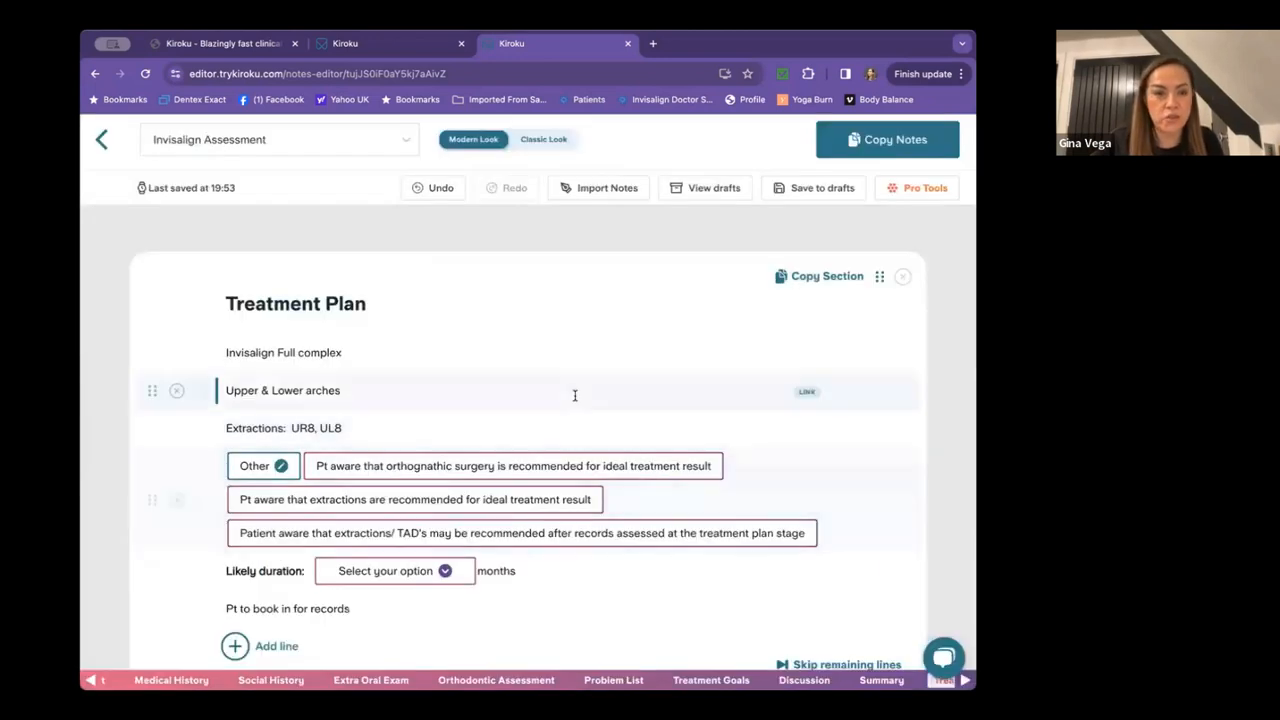
scroll(575, 396, down, 2)
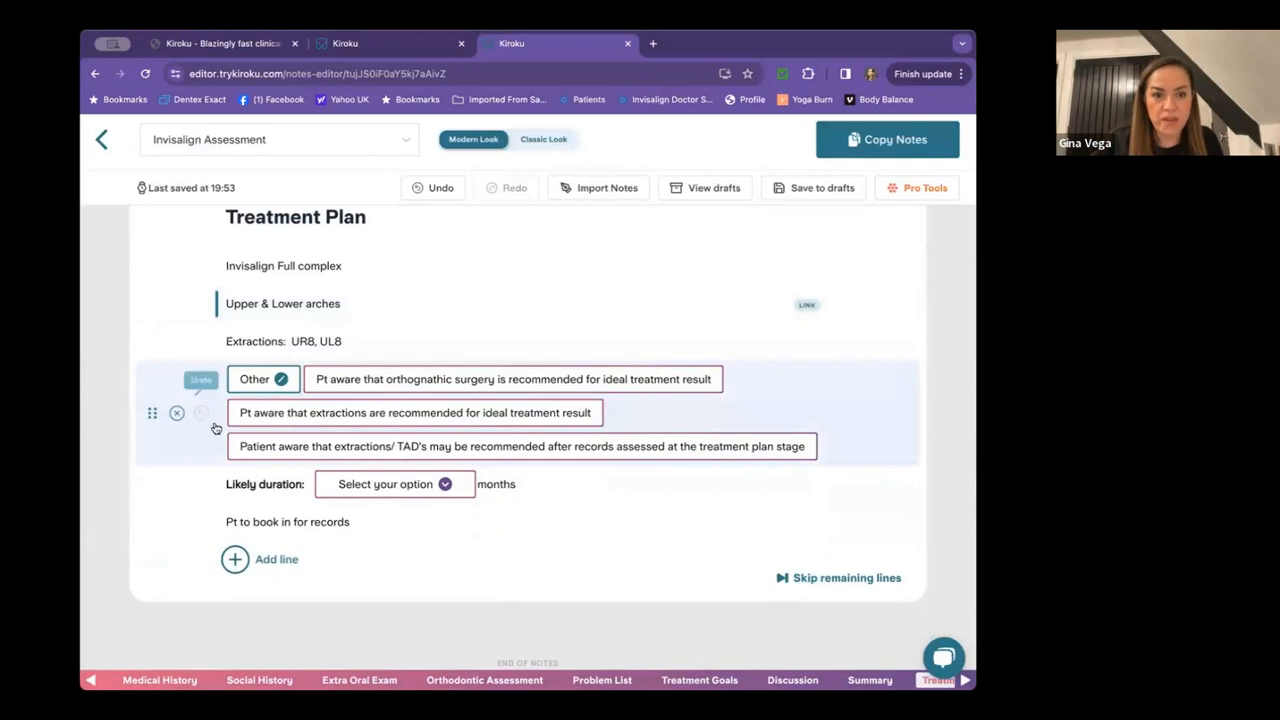
Keep the extractions-recommended awareness statement and set likely duration to 18 months.
click(400, 413)
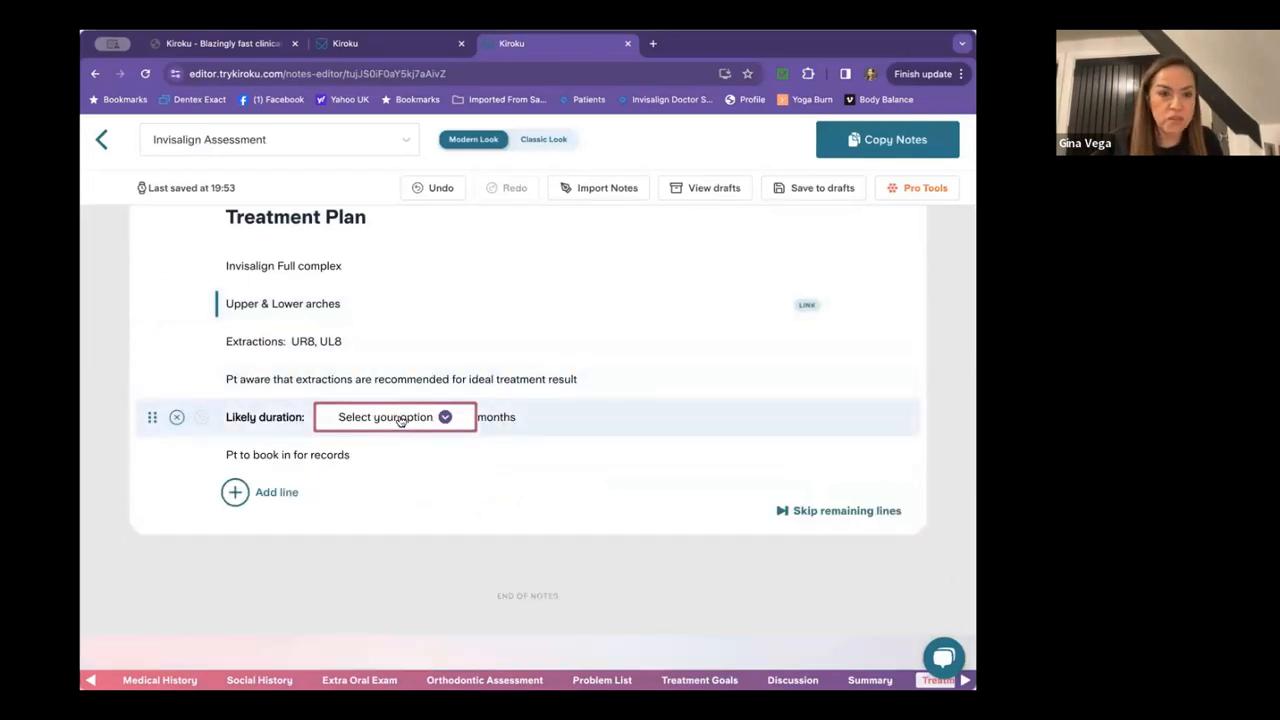
click(400, 345)
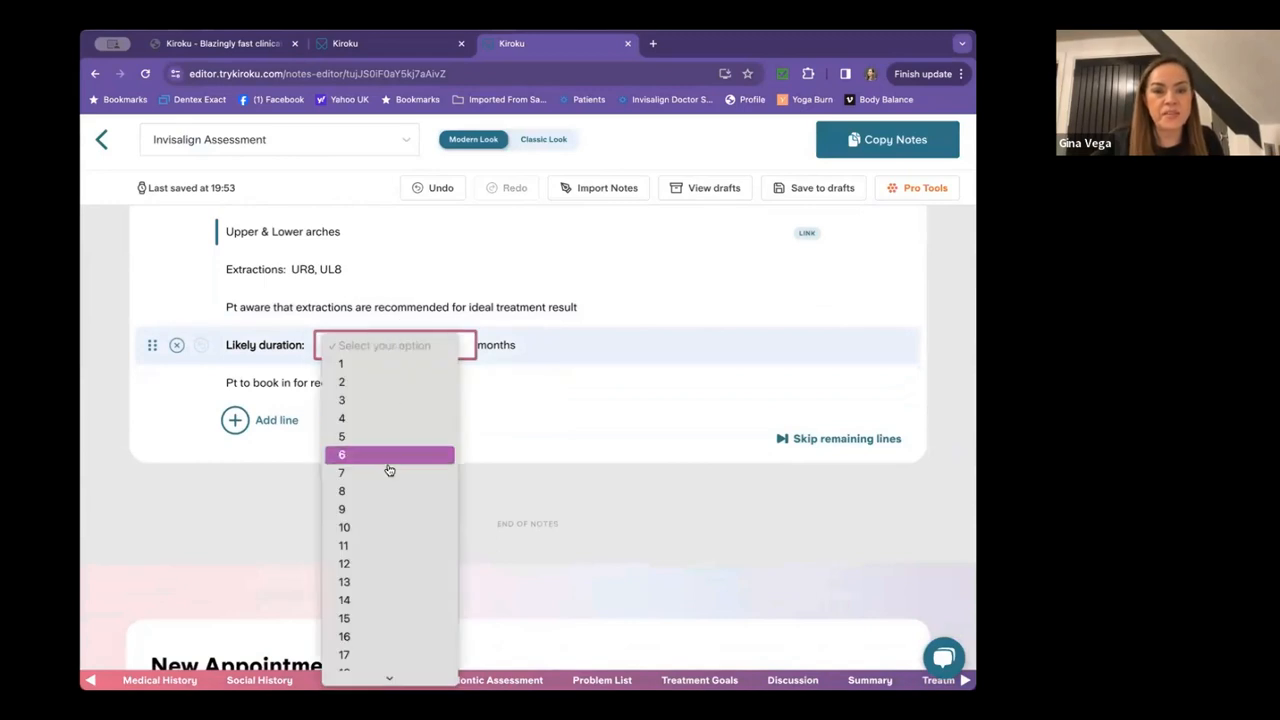
scroll(389, 470, down, 3)
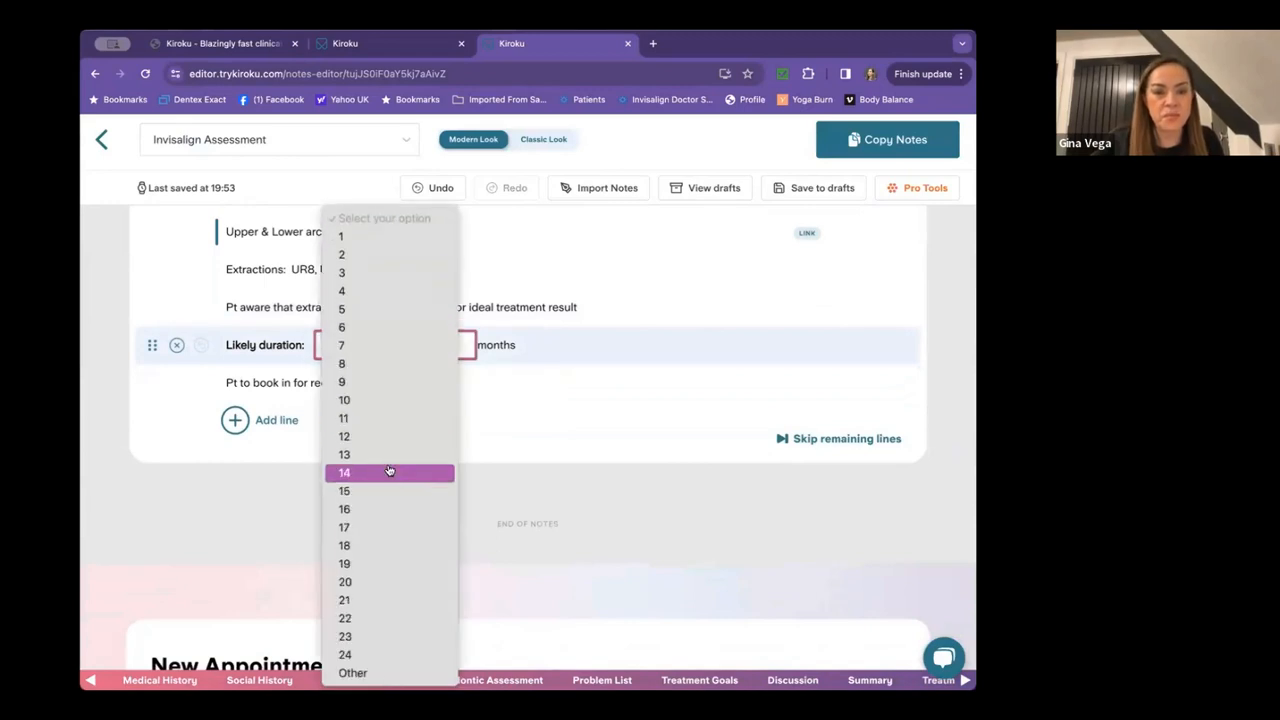
click(380, 545)
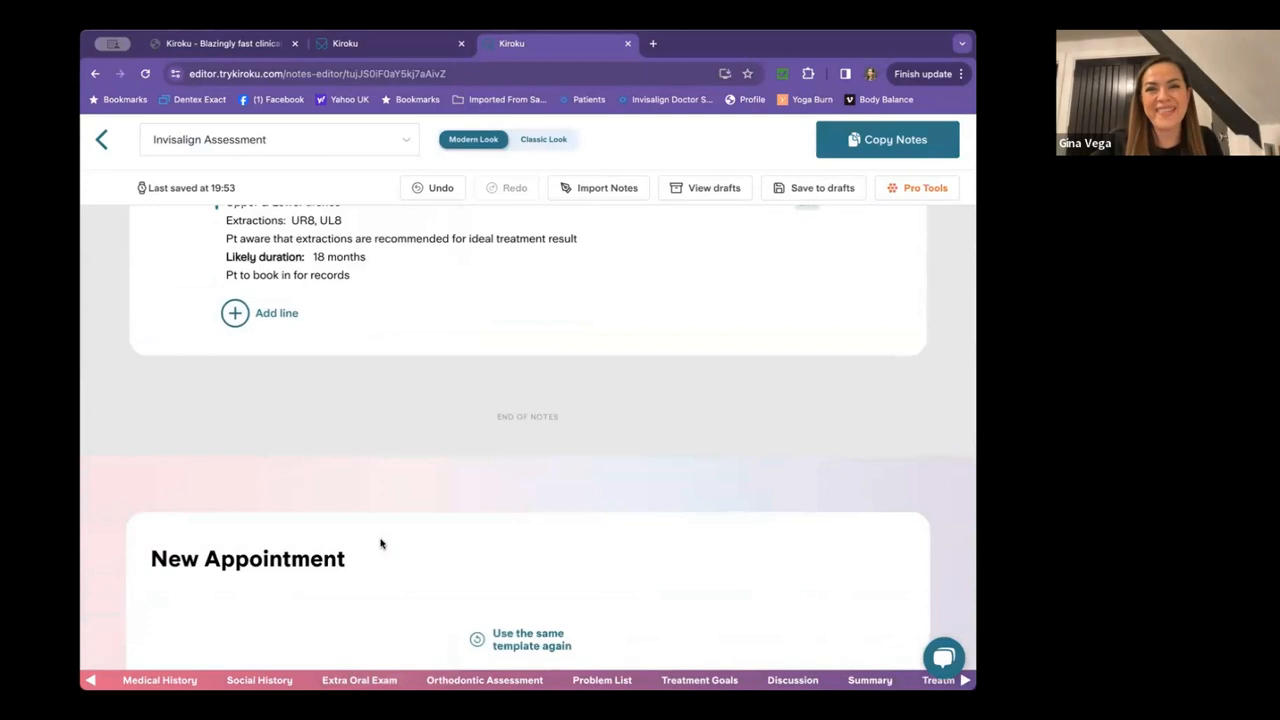
Copy the finished Invisalign Assessment notes and load the NEW: BACD Consultation template as the next appointment.
click(855, 142)
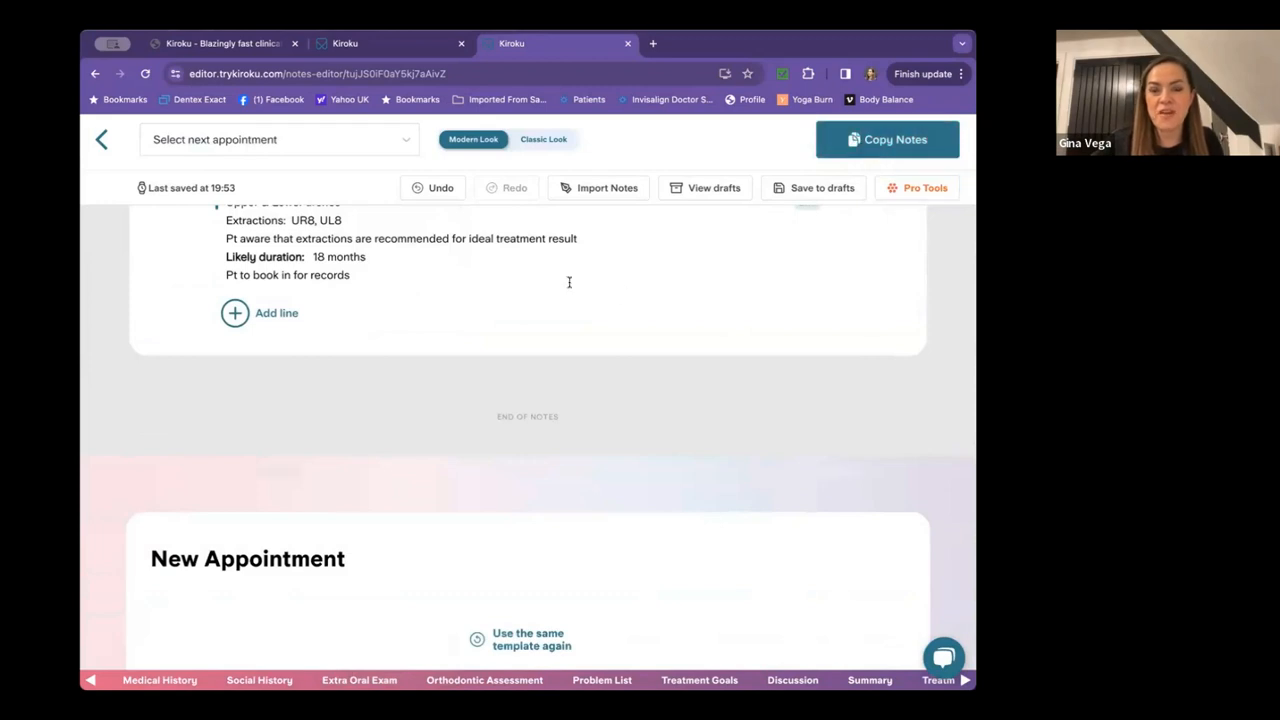
scroll(449, 430, up, 20)
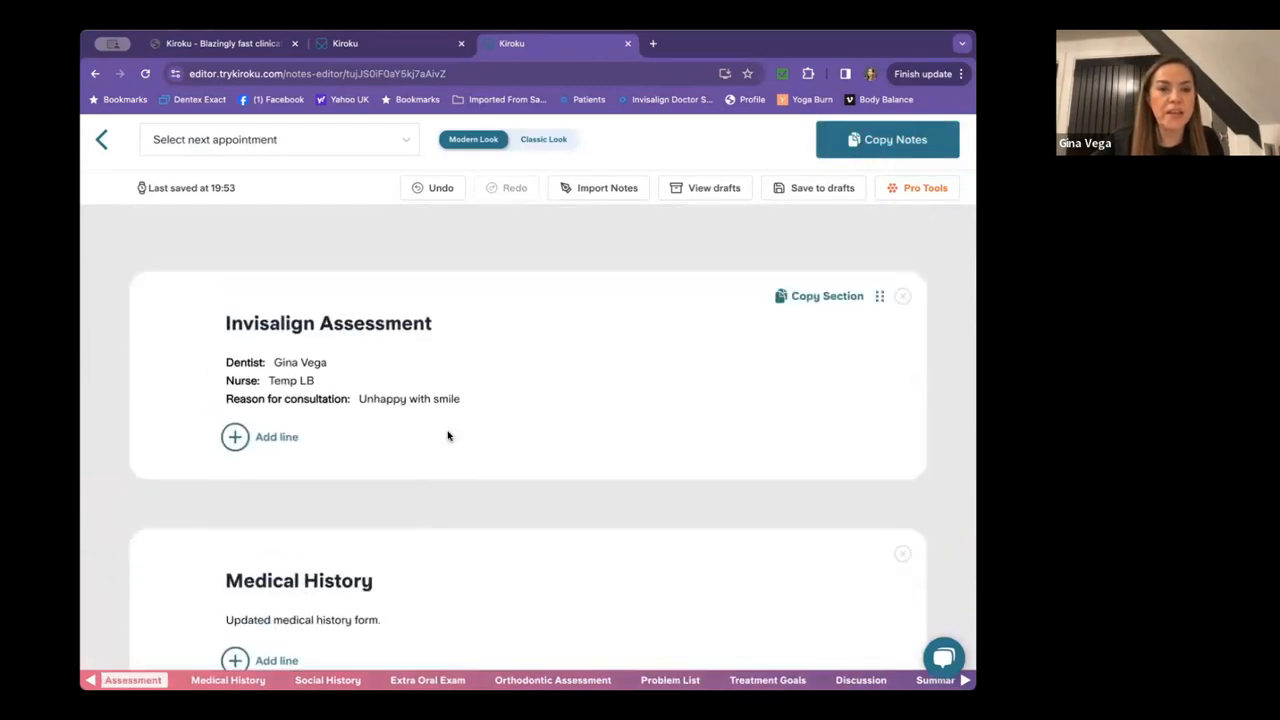
click(407, 140)
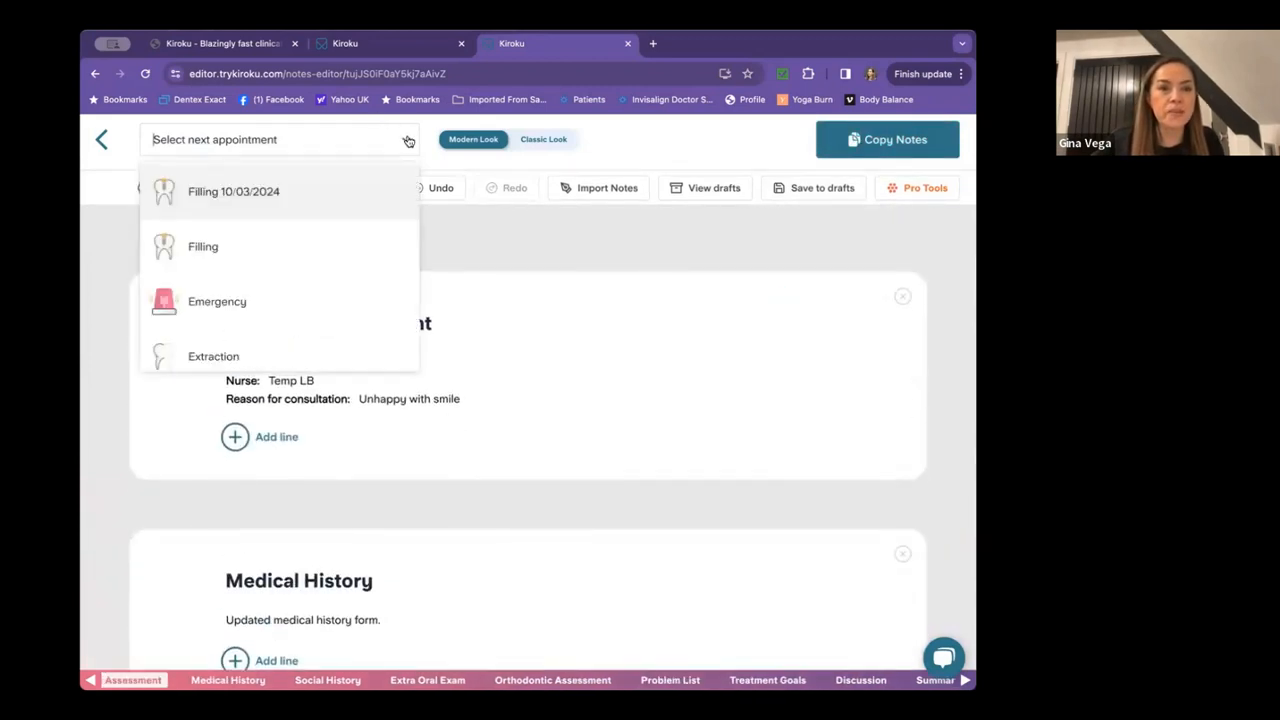
scroll(351, 223, down, 5)
scroll(352, 224, down, 5)
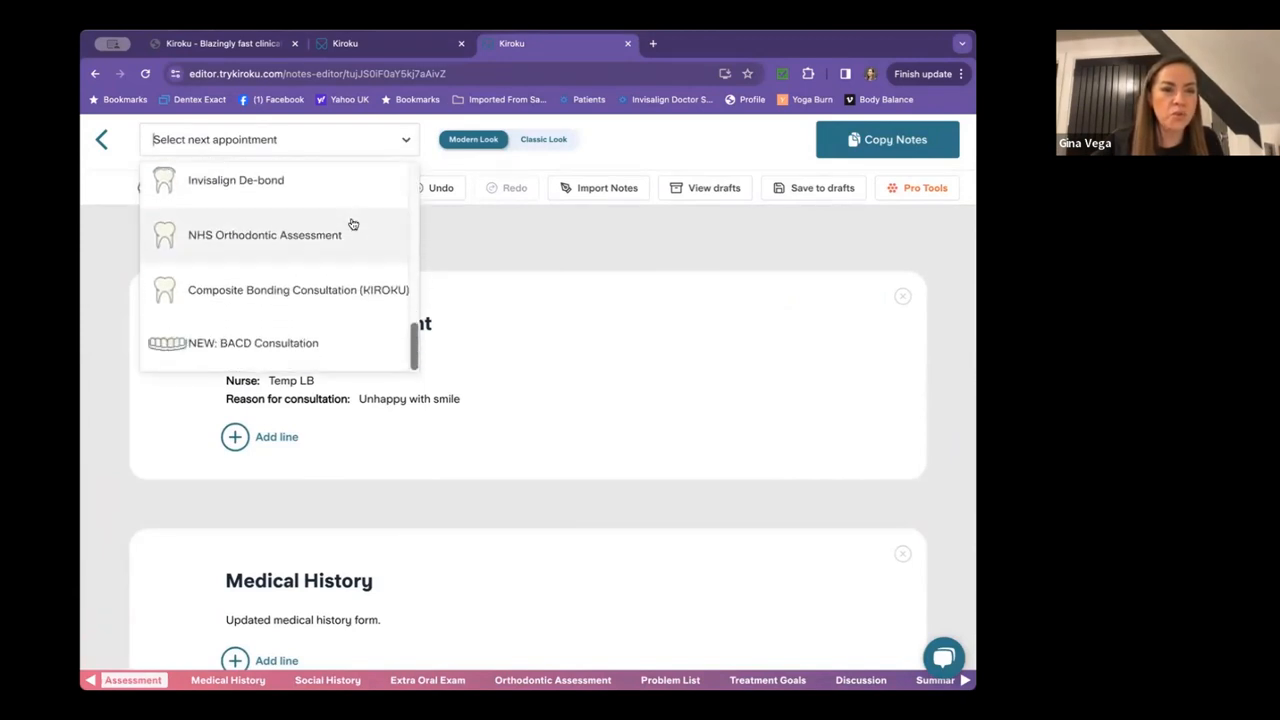
click(271, 344)
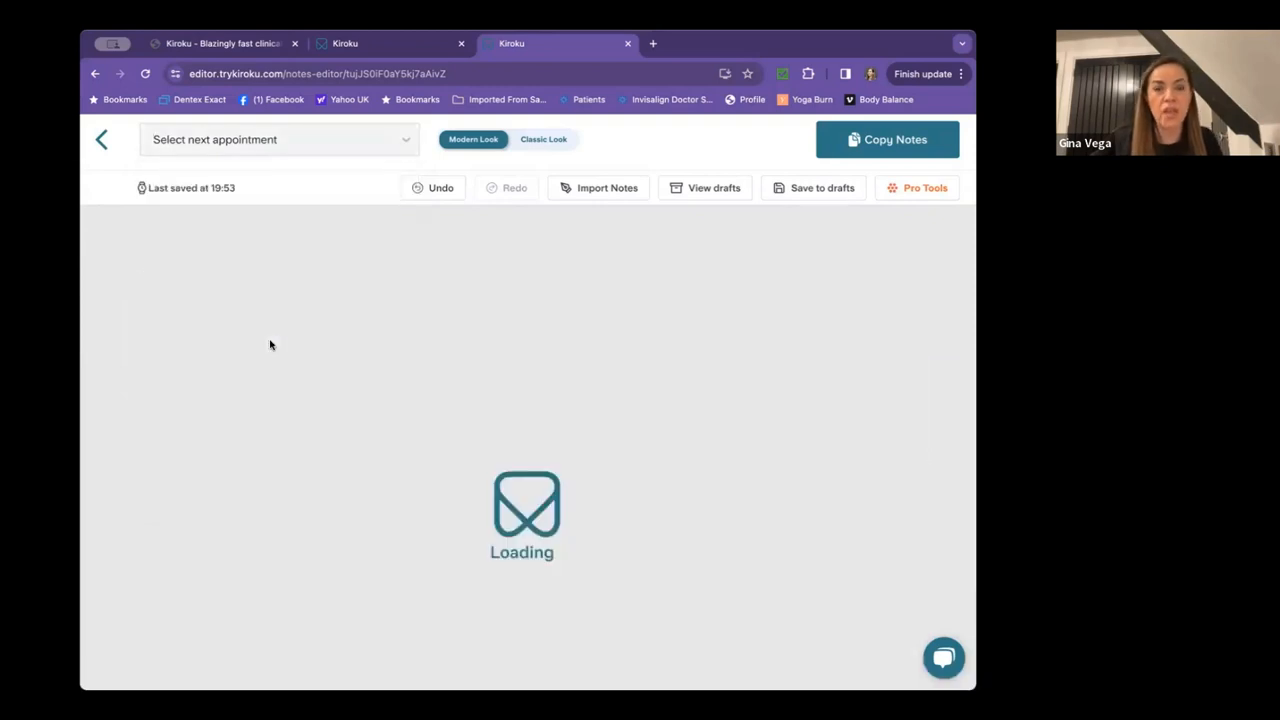
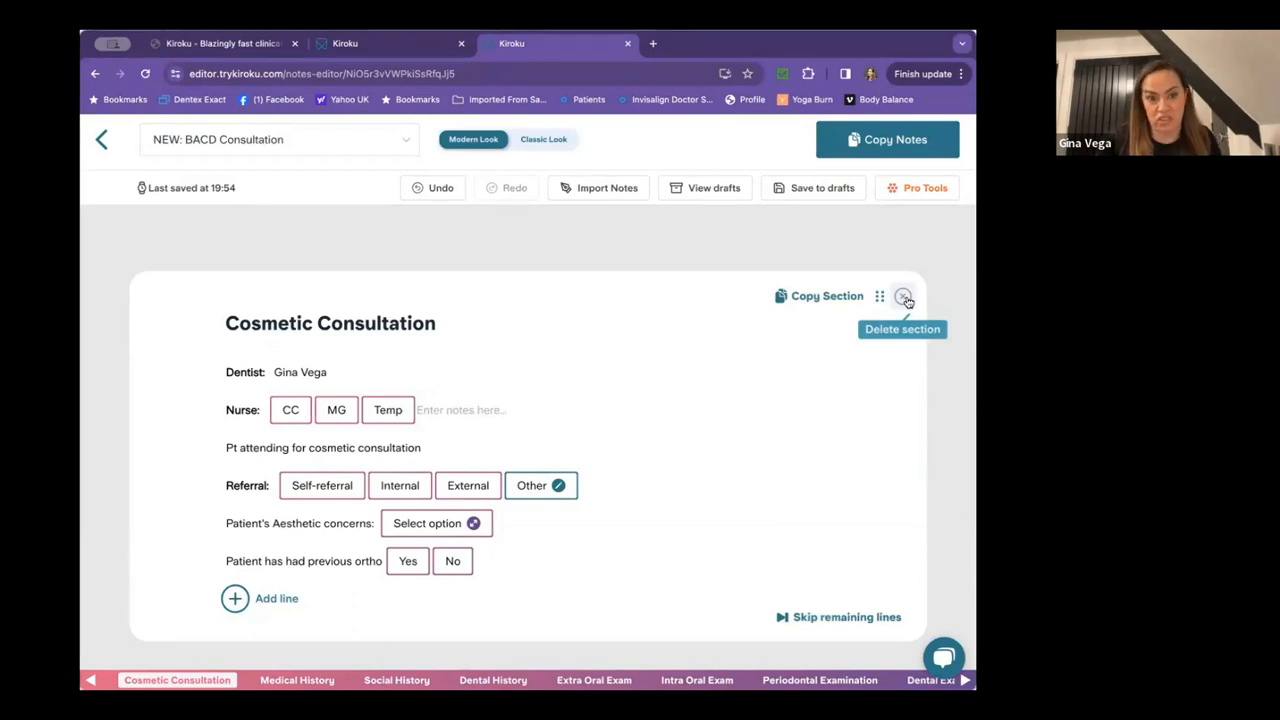
Record nurse MG, a self-referral, and short teeth as the aesthetic concern.
click(338, 410)
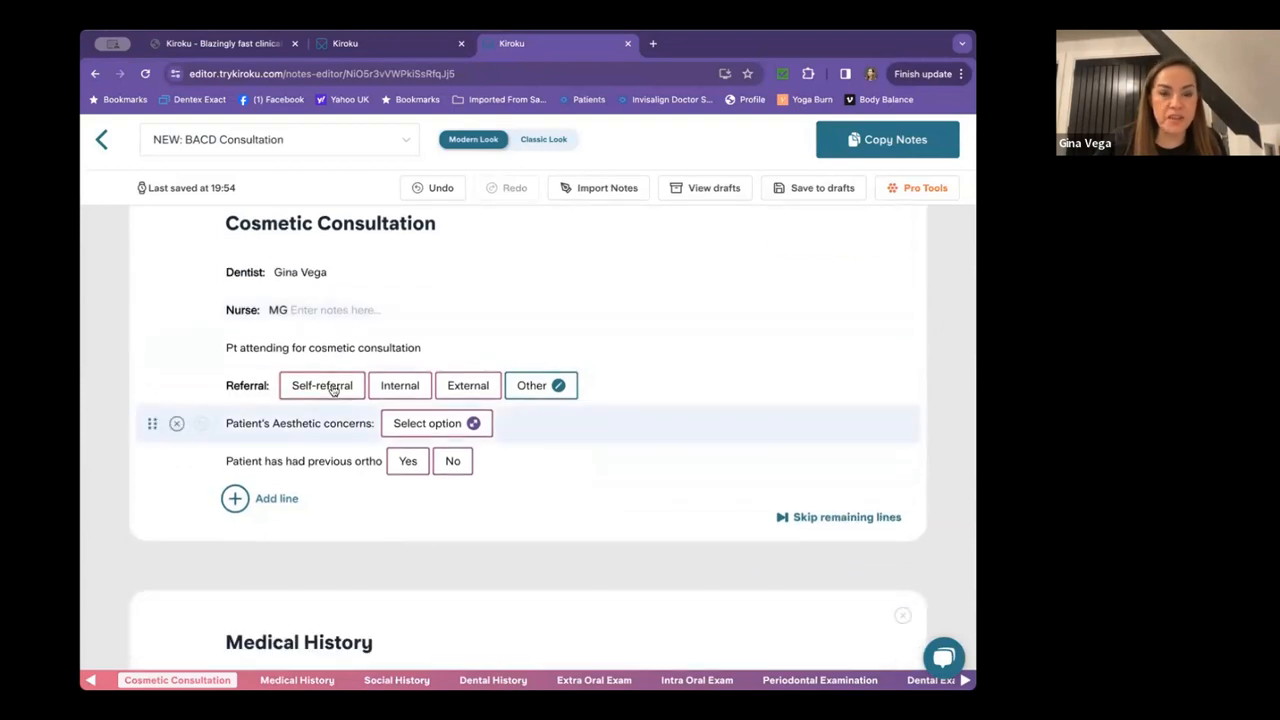
click(331, 387)
click(414, 426)
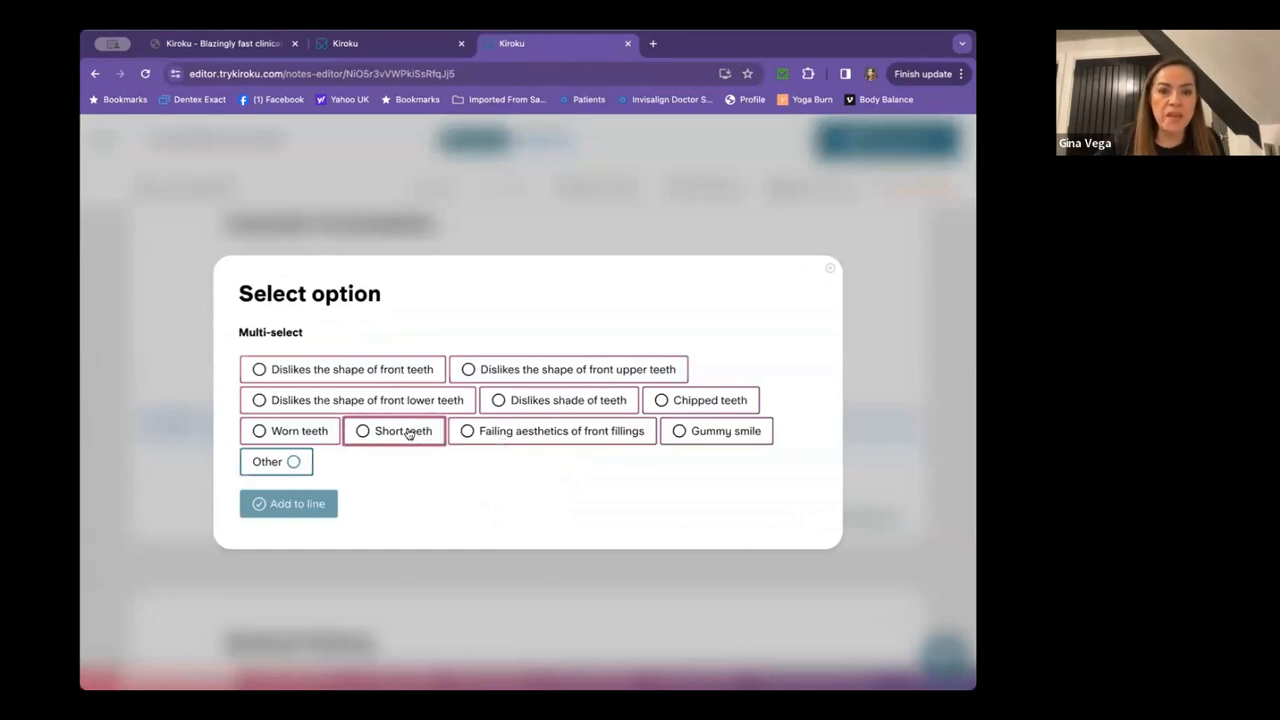
click(408, 432)
click(294, 503)
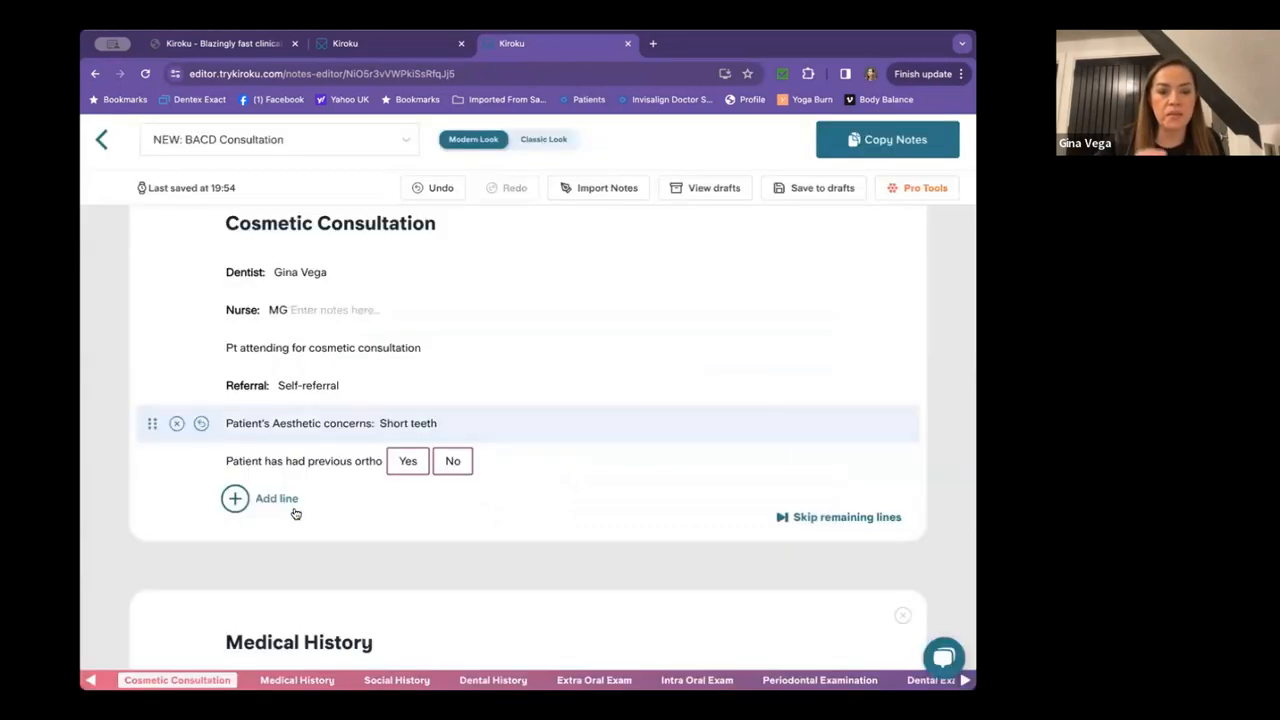
Record previous ortho with aligners 1 year ago and removable current retention.
scroll(471, 343, down, 2)
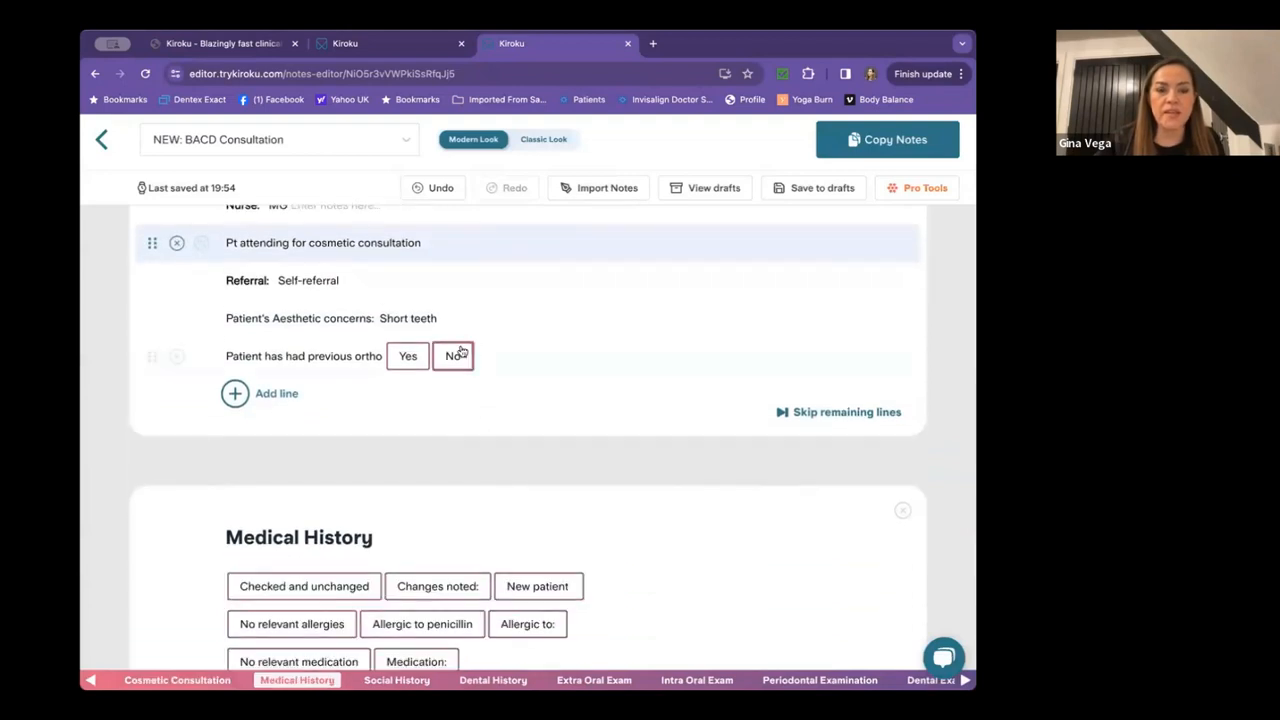
click(408, 356)
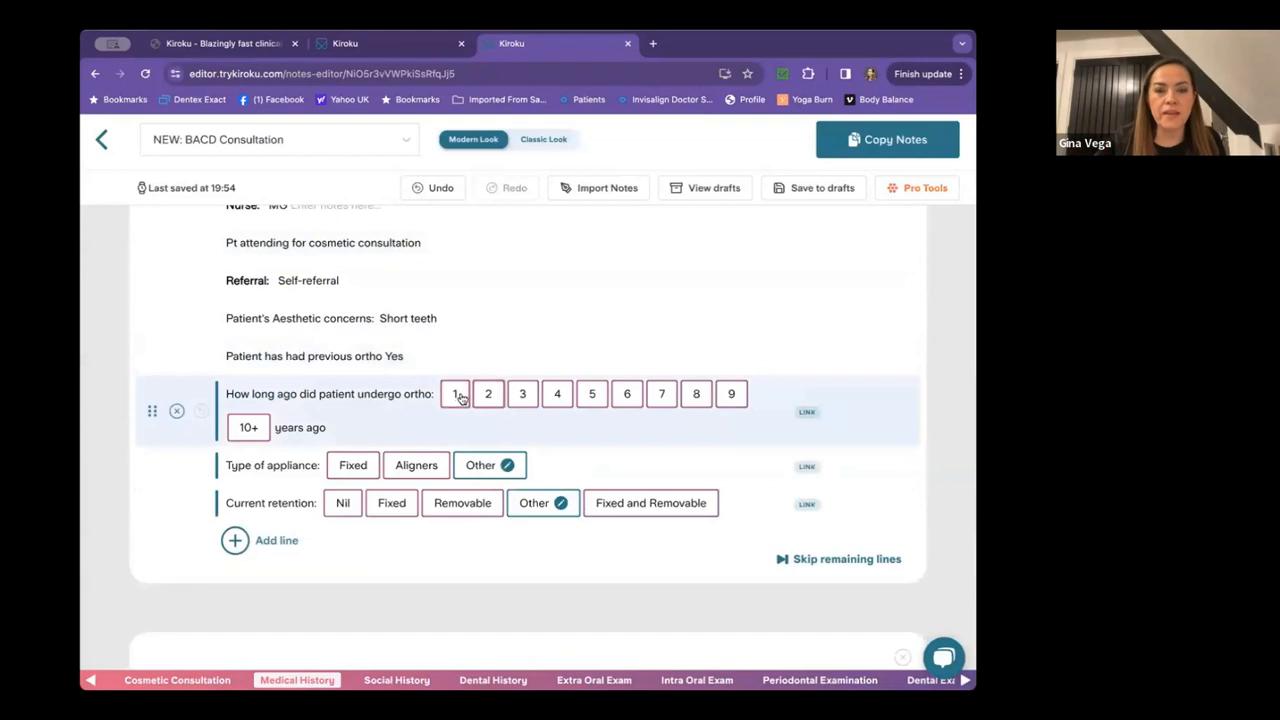
click(454, 393)
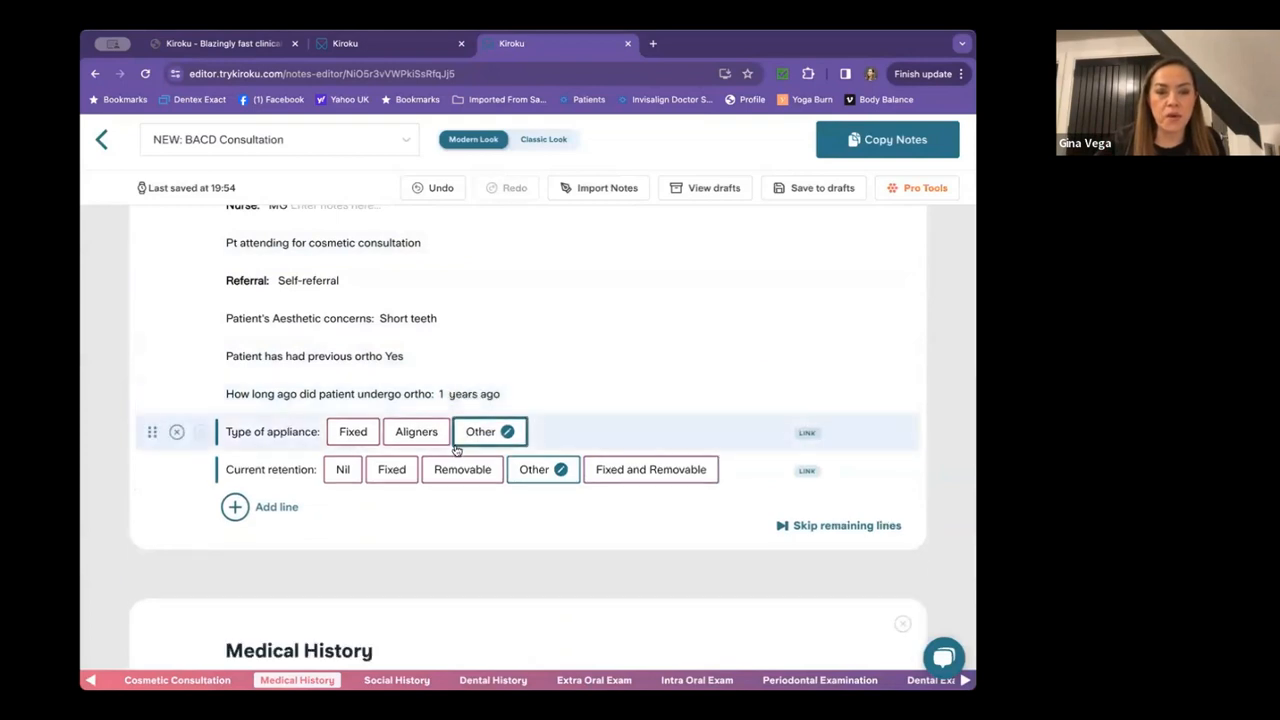
click(426, 434)
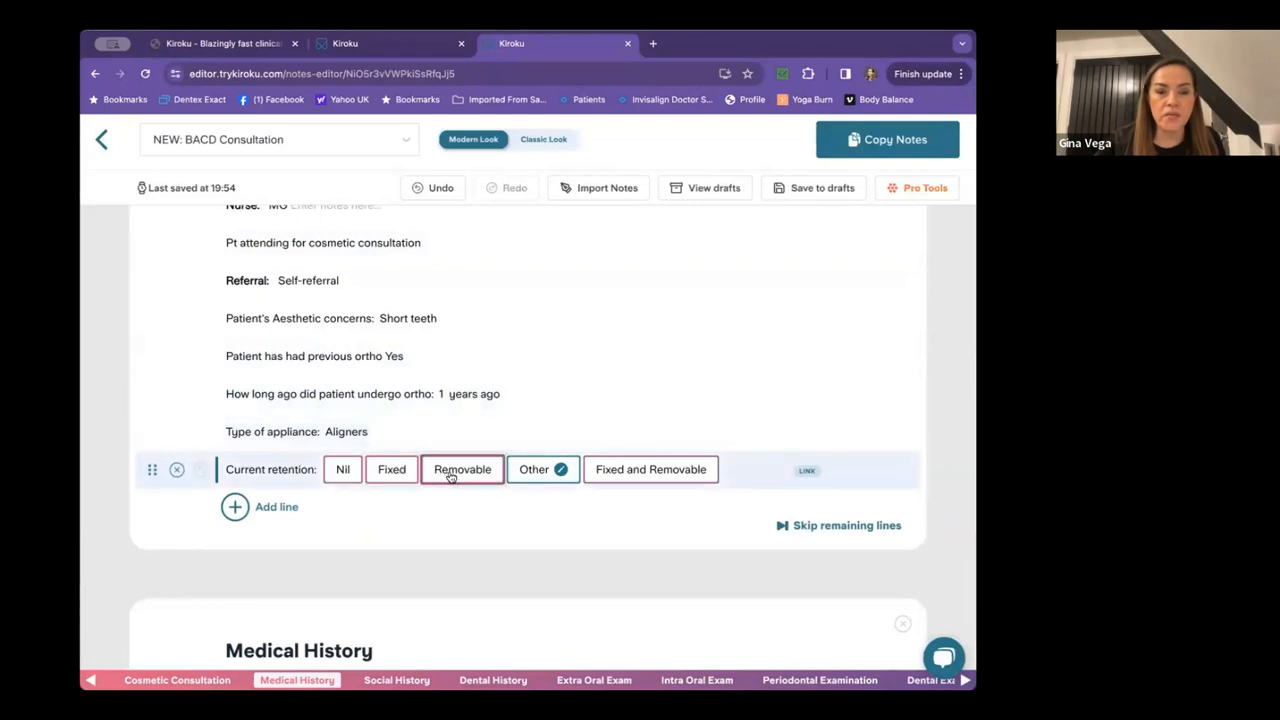
click(450, 470)
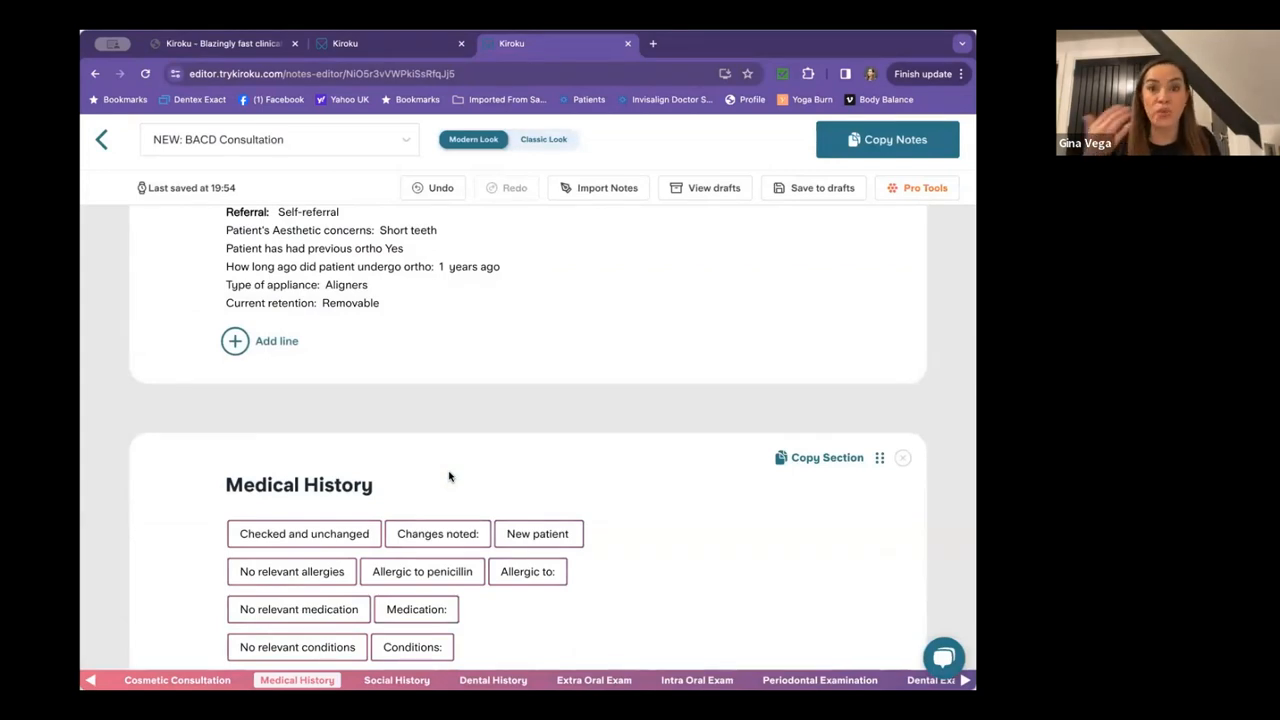
Mark medical history checked and unchanged with no relevant allergies, medication or conditions.
scroll(528, 490, down, 3)
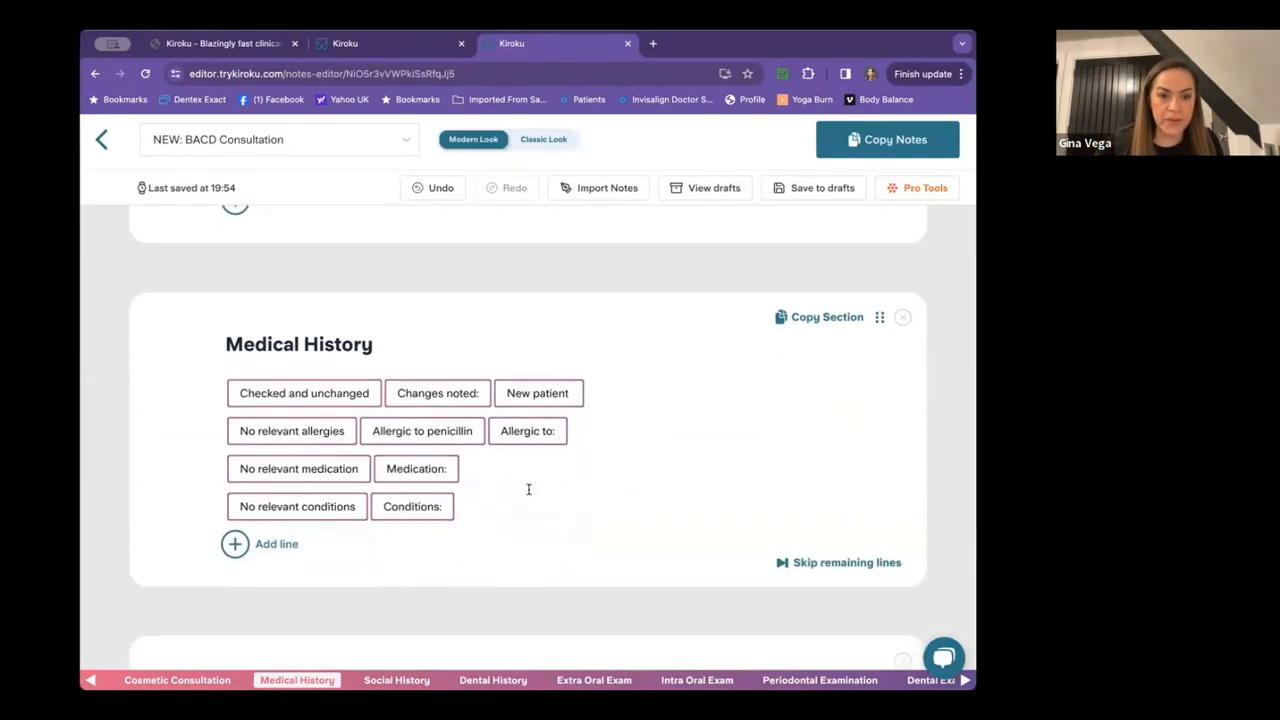
click(313, 384)
click(313, 413)
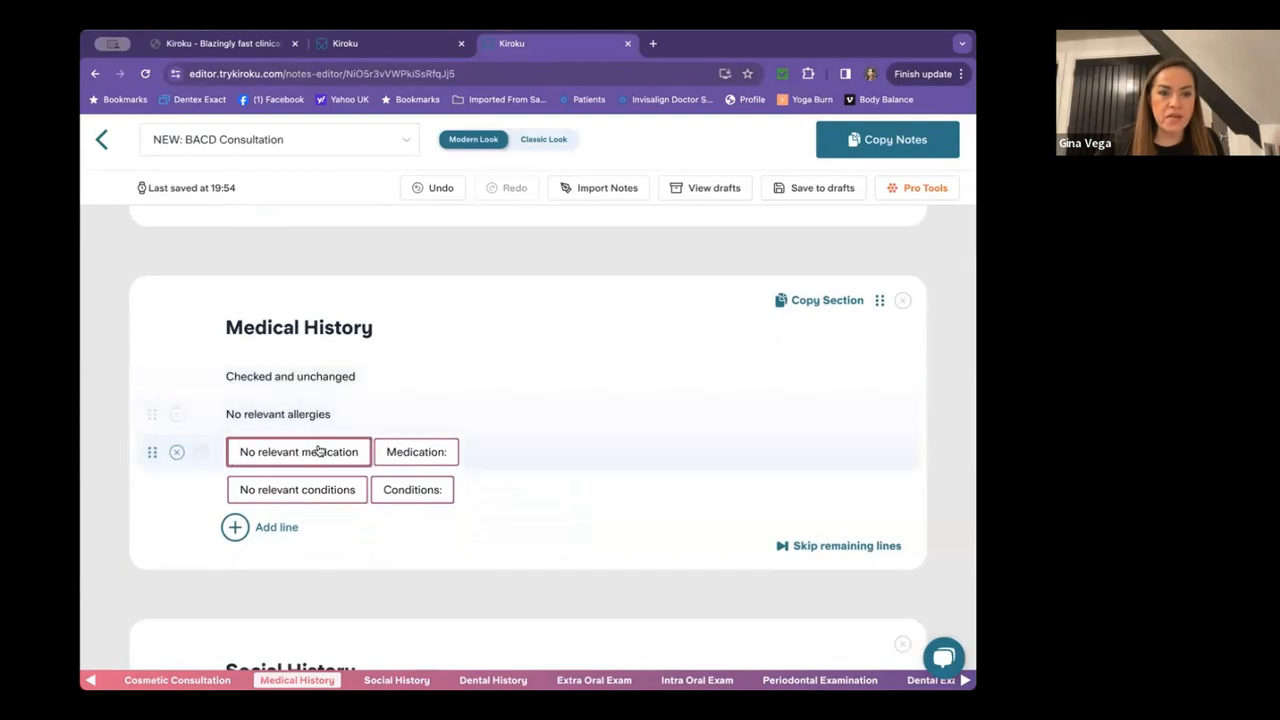
click(320, 451)
click(330, 490)
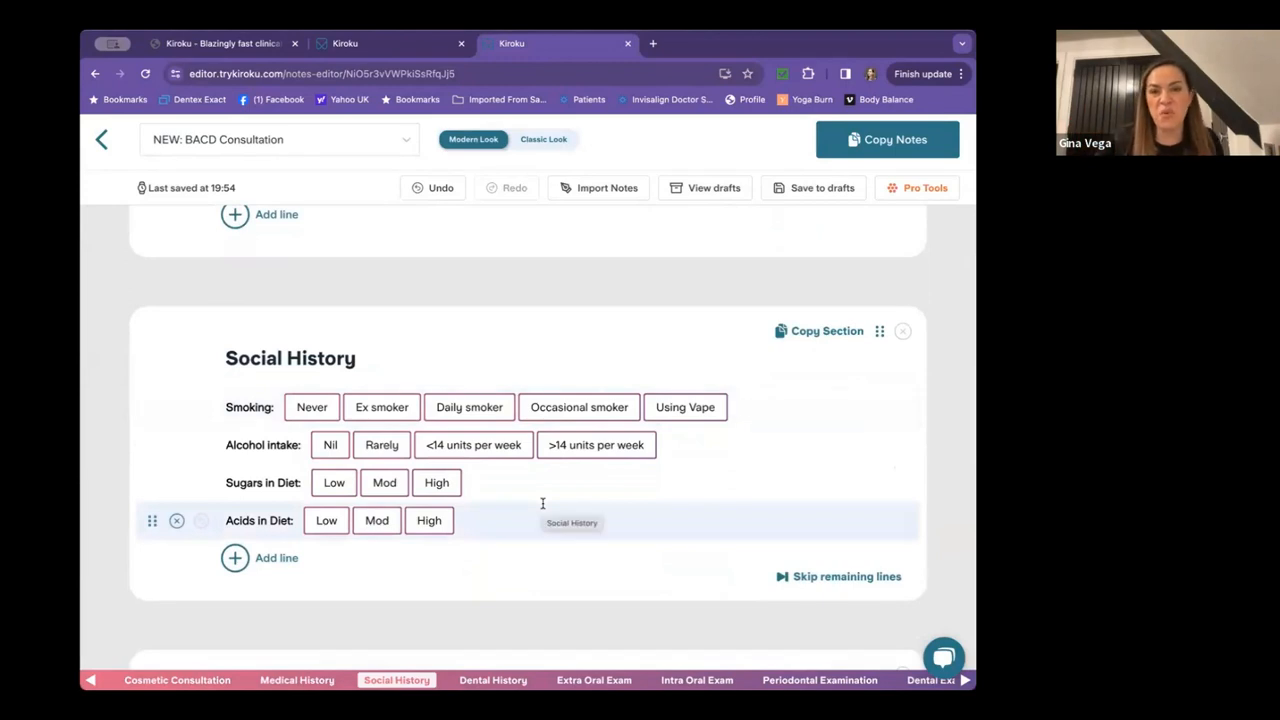
Delete the Social History and Dental History sections.
click(902, 333)
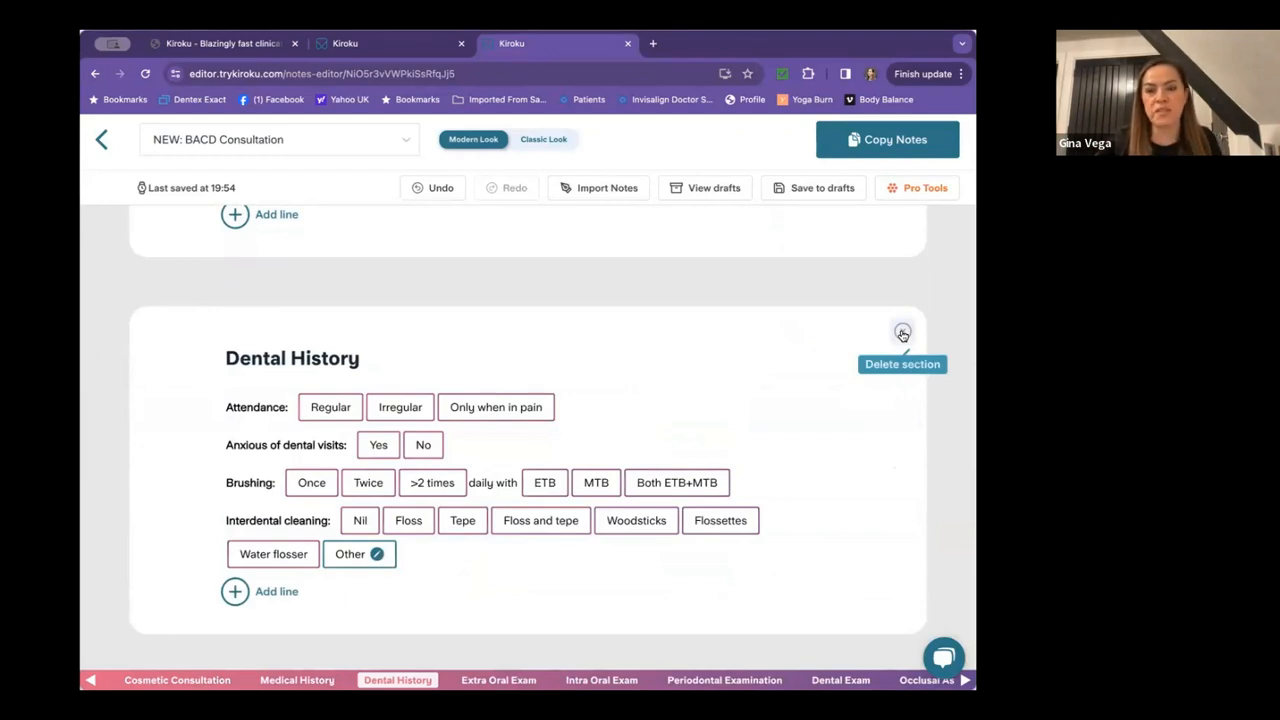
click(902, 333)
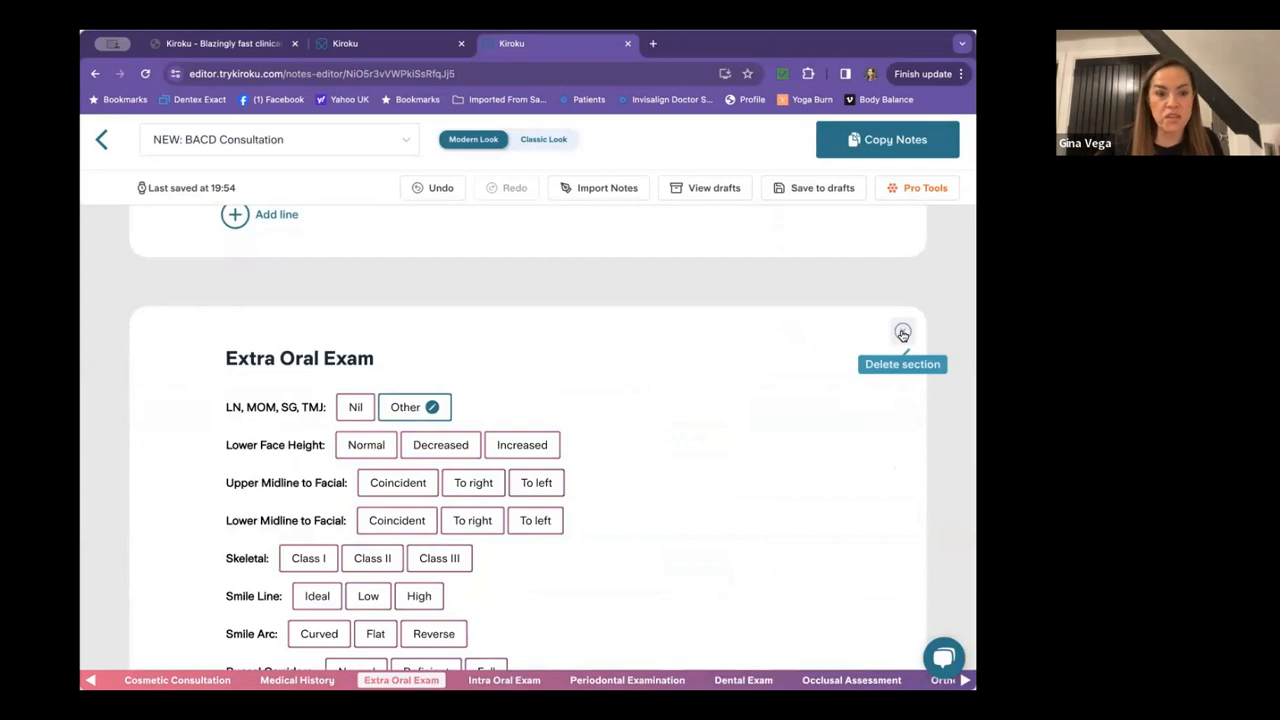
scroll(690, 416, down, 3)
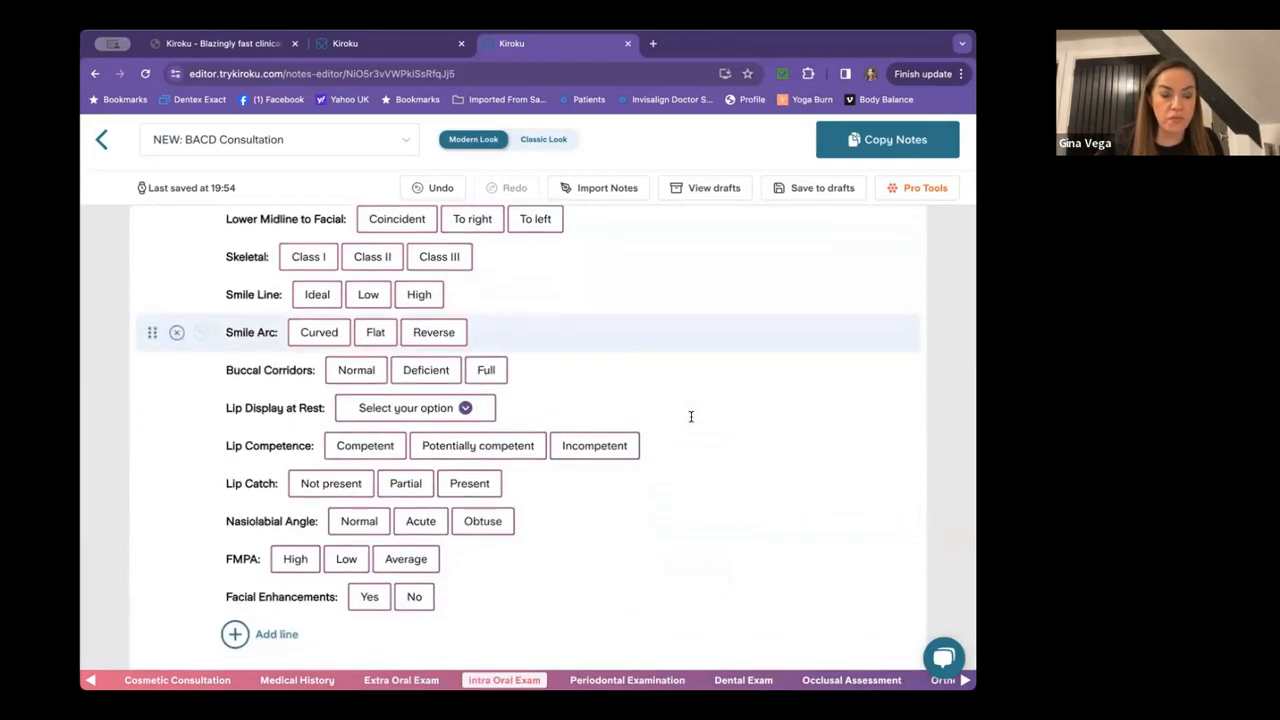
scroll(690, 416, up, 3)
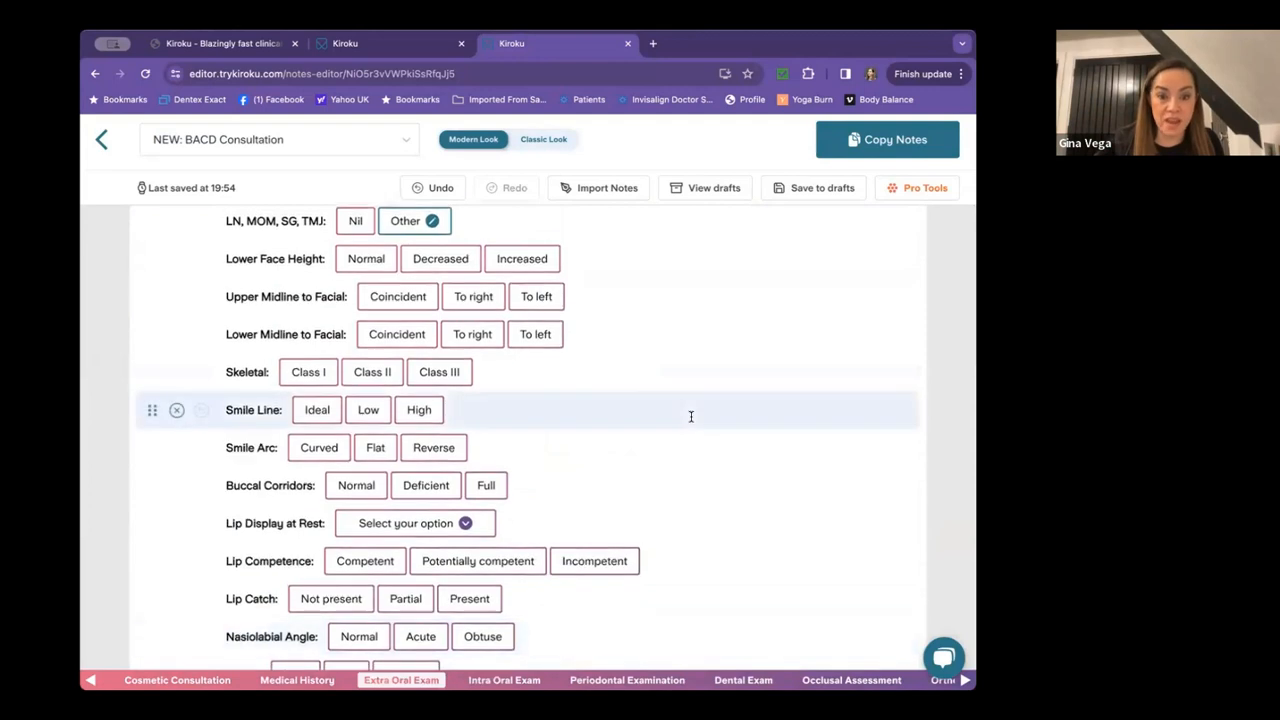
scroll(690, 416, up, 1)
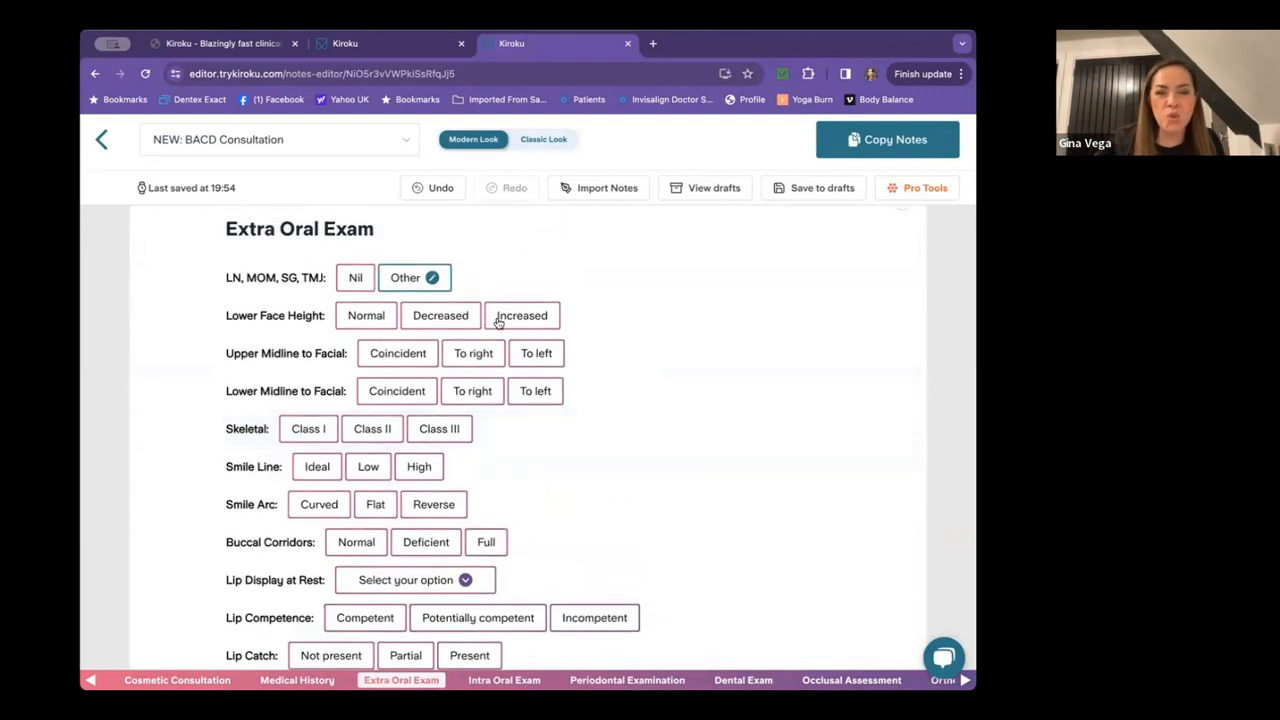
scroll(614, 357, up, 1)
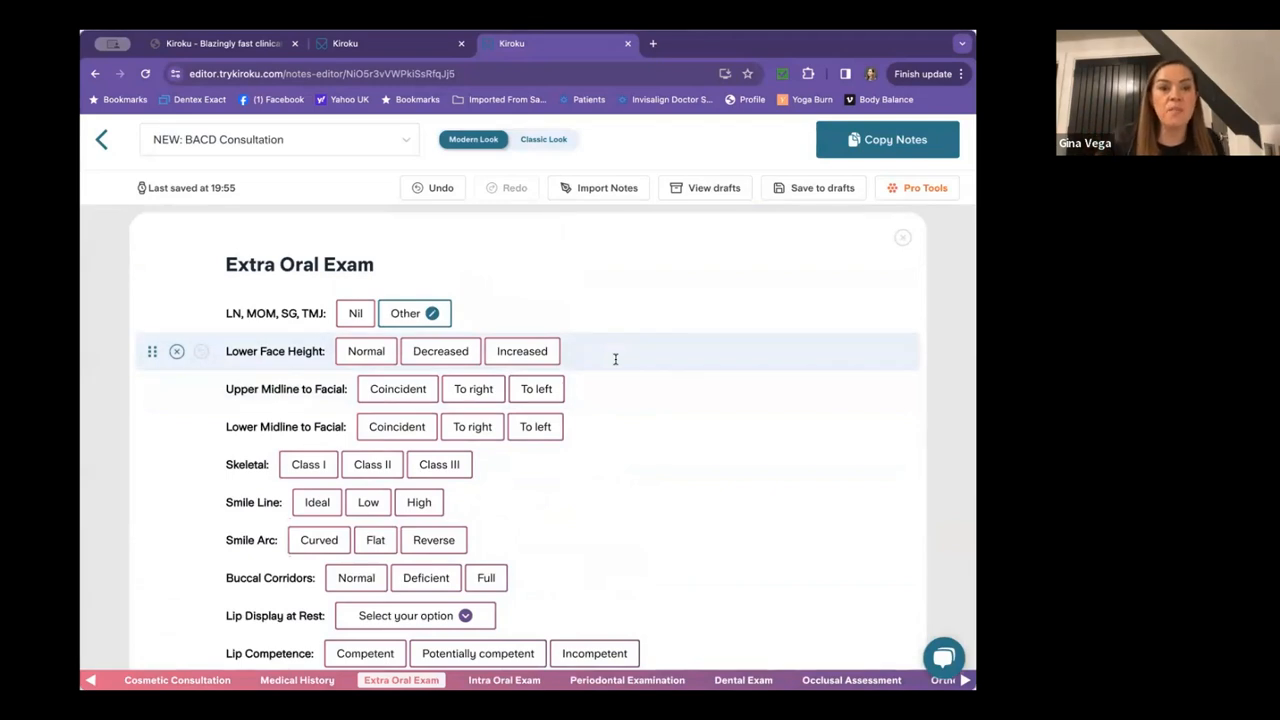
Record Nil LN/MOM/SG/TMJ, normal lower face height, coincident midlines and skeletal Class I.
click(355, 313)
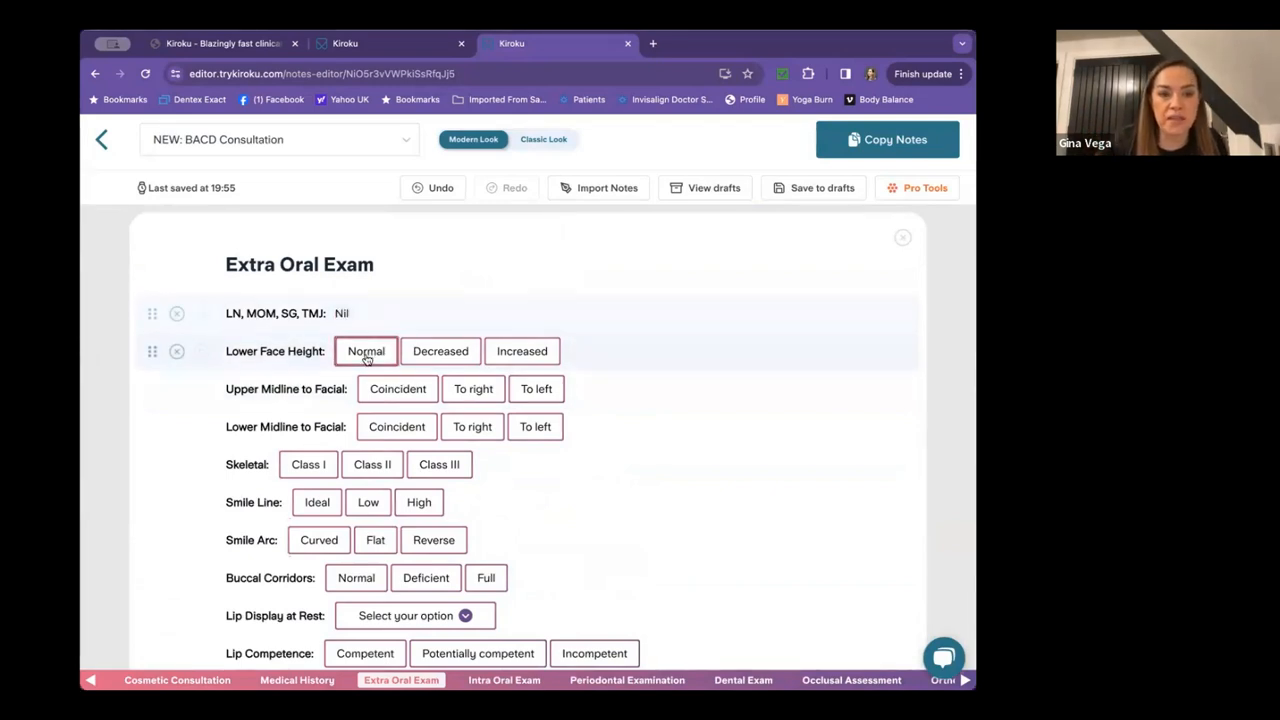
click(366, 358)
click(389, 388)
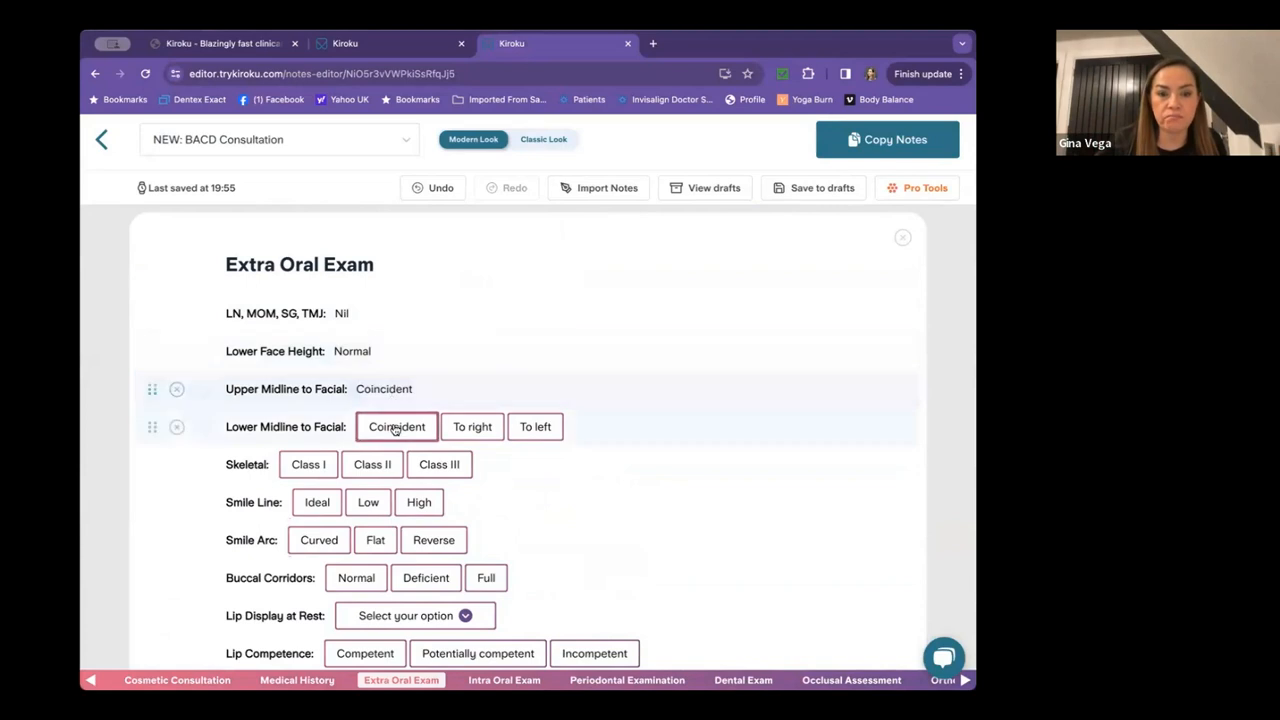
click(396, 428)
click(322, 463)
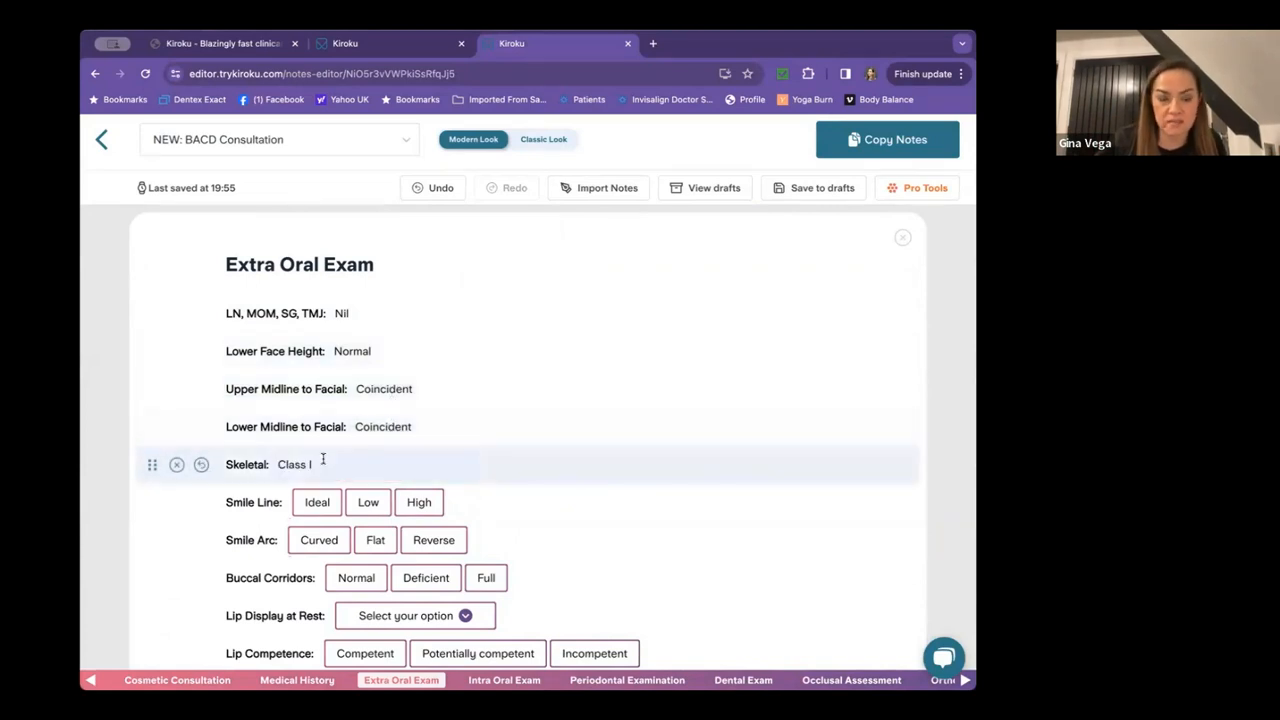
Set smile line Ideal, smile arc Flat, buccal corridors Deficient and 1mm lip display at rest.
scroll(323, 460, down, 2)
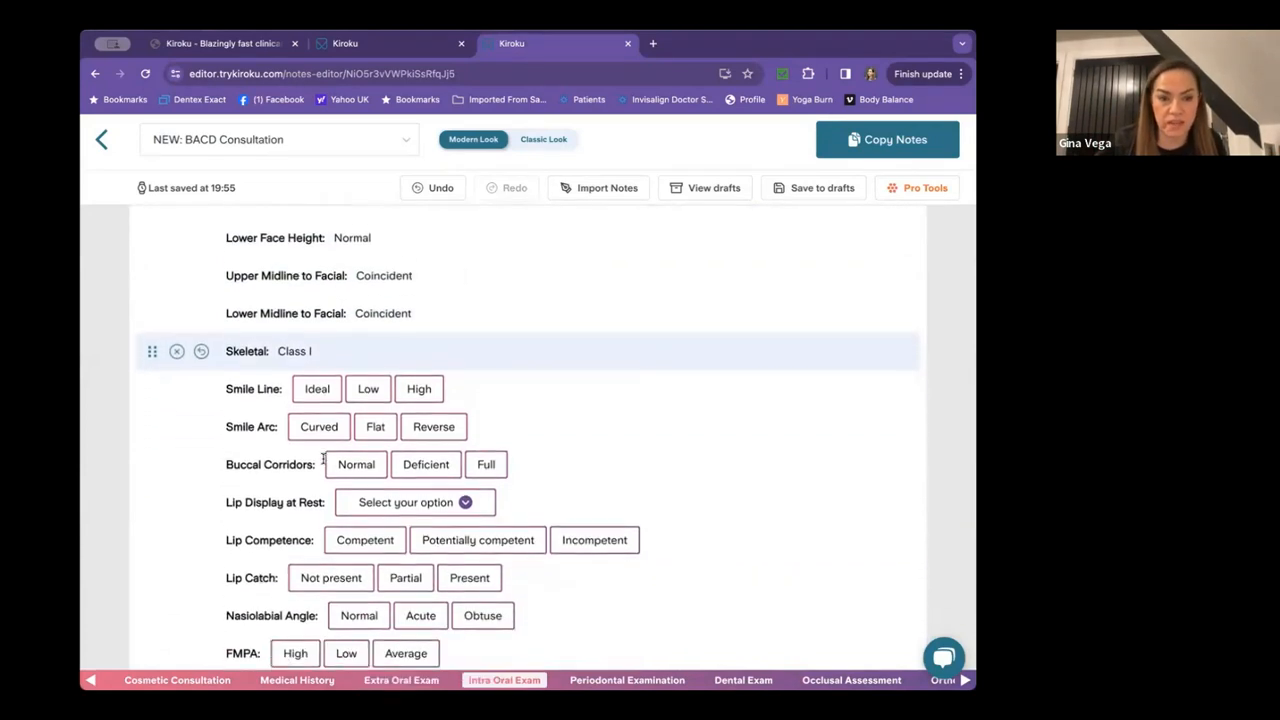
click(318, 375)
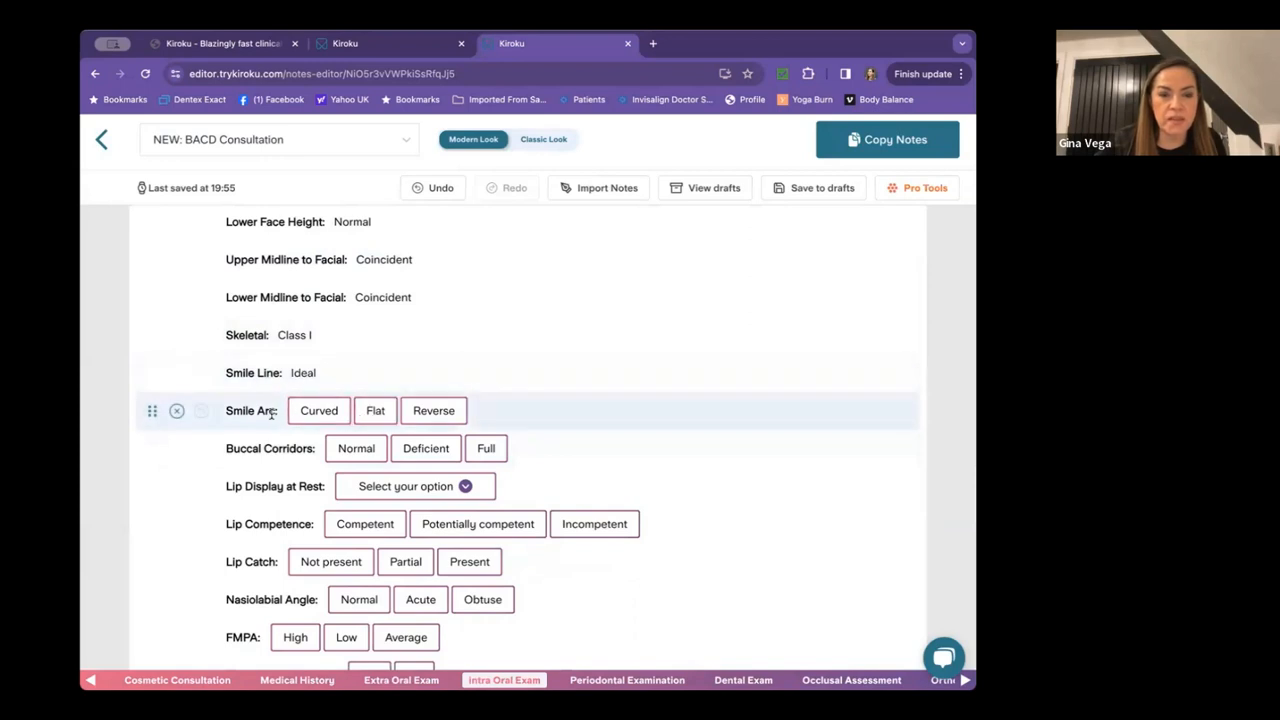
click(375, 411)
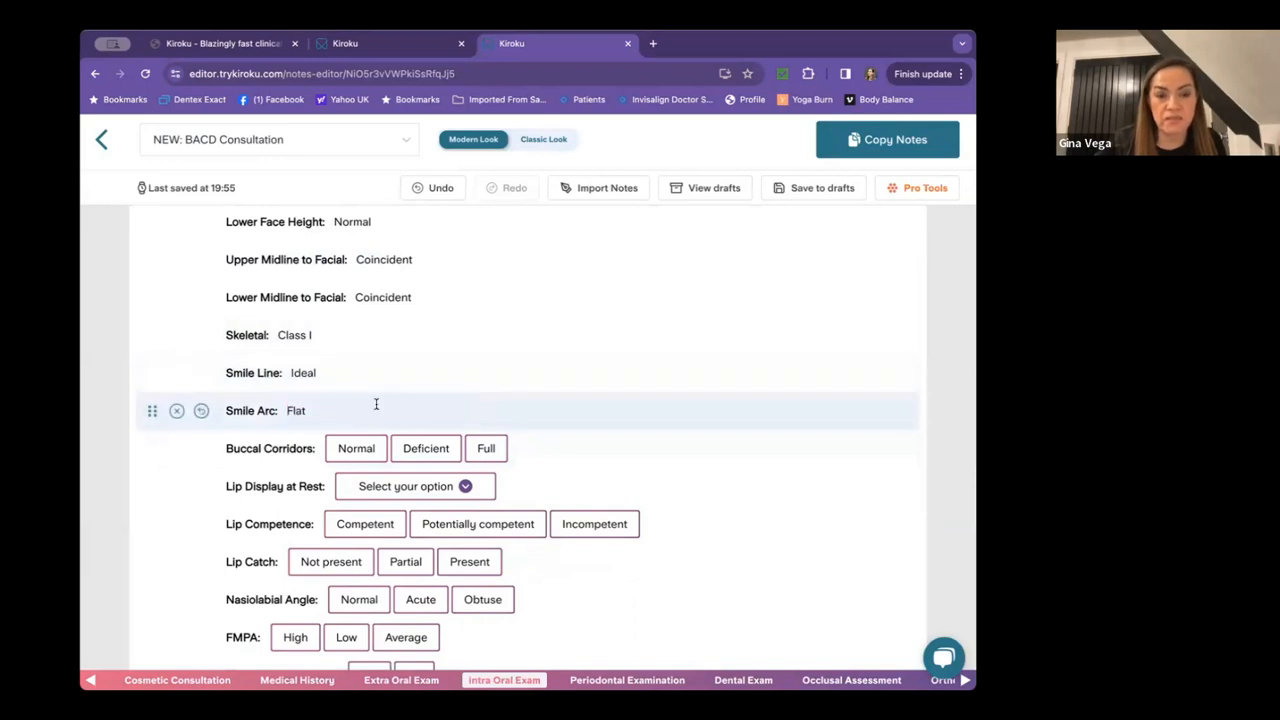
scroll(376, 404, down, 2)
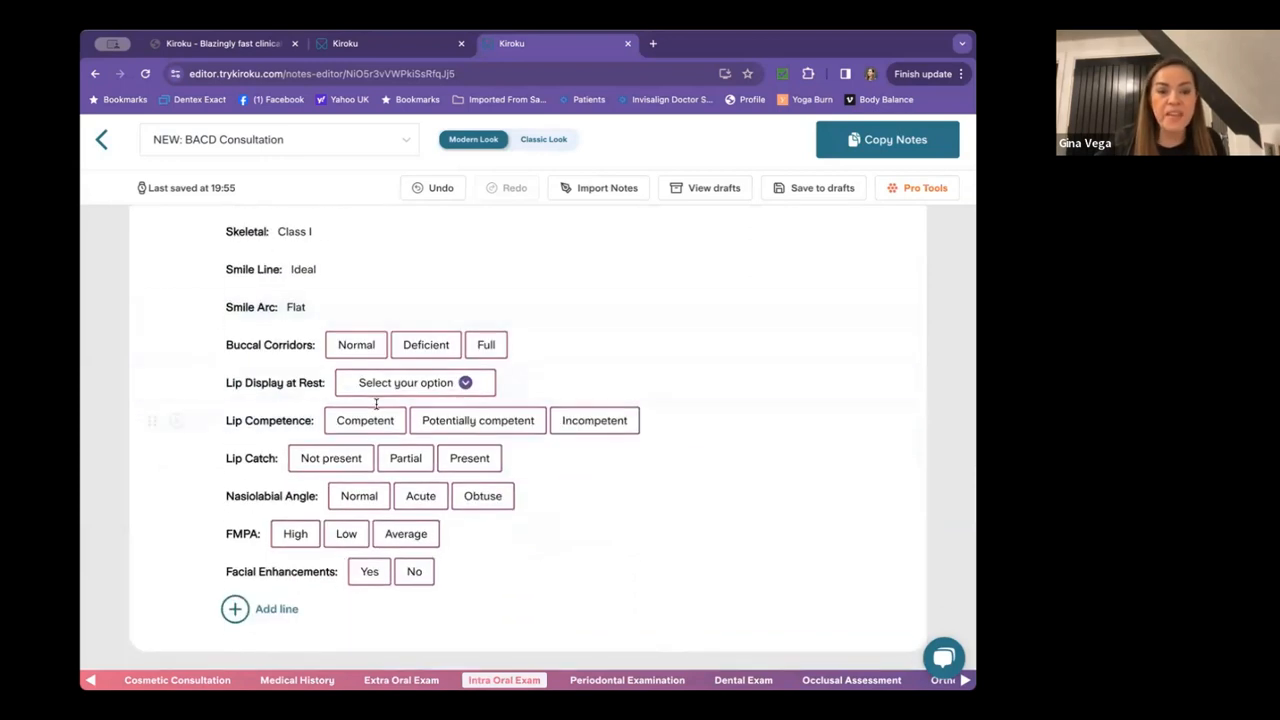
click(426, 345)
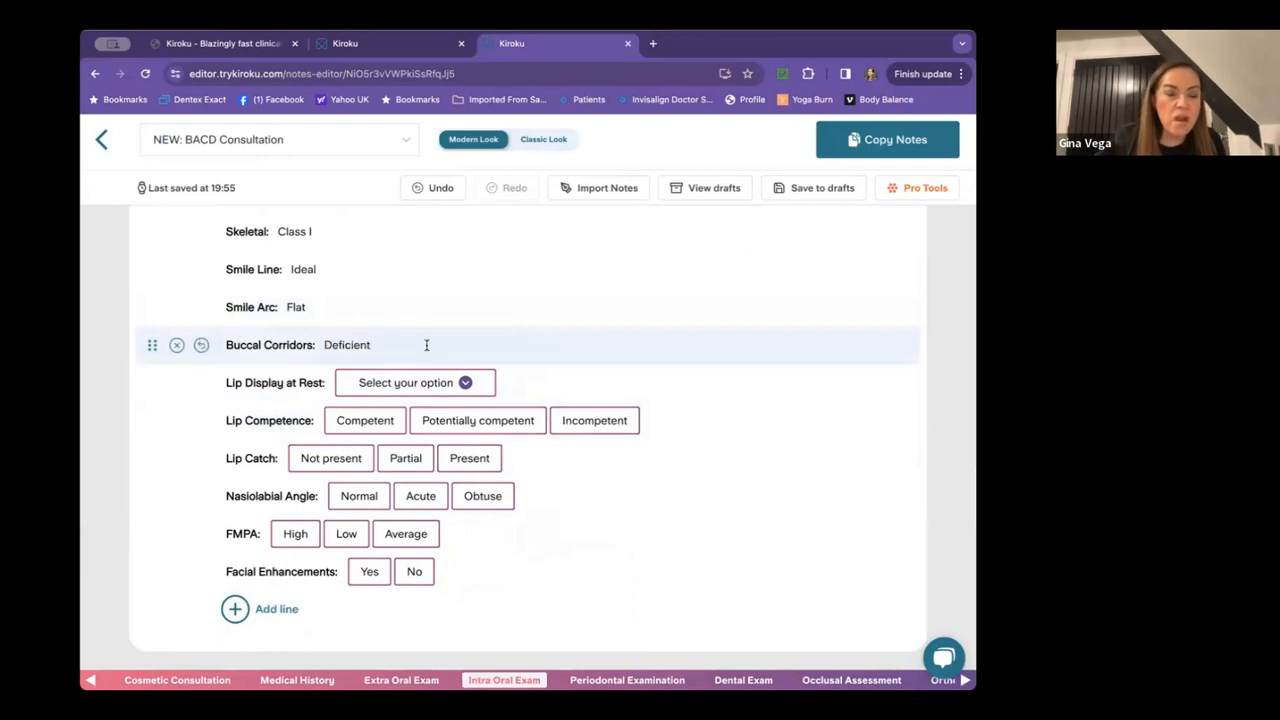
click(408, 384)
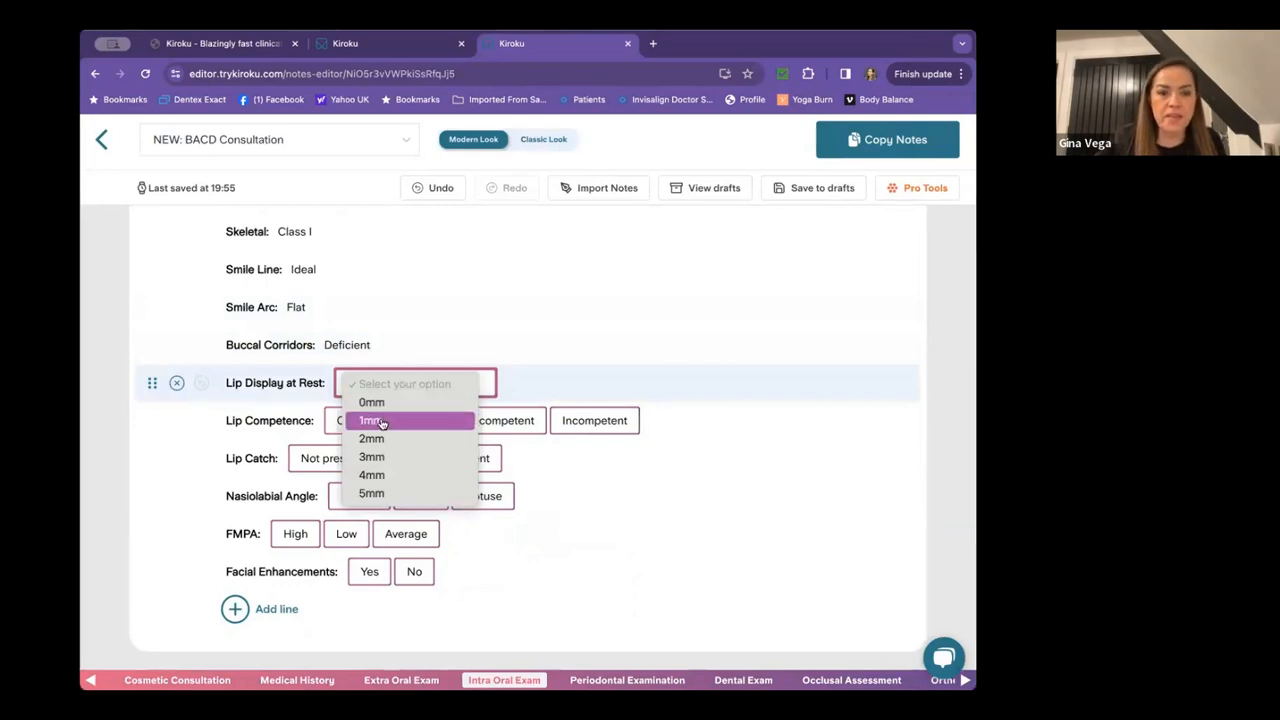
click(381, 423)
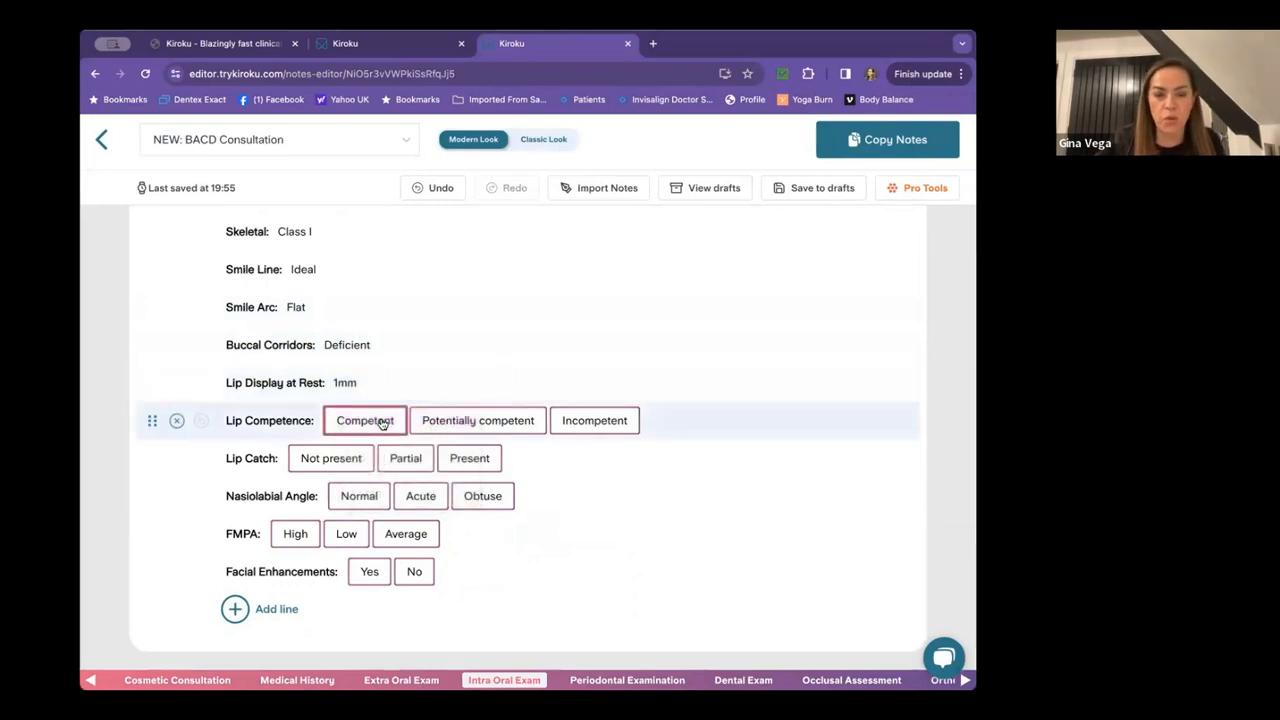
Record competent lips, no lip catch, normal nasiolabial angle, high FMPA and lip fillers 1m ago.
scroll(382, 424, down, 1)
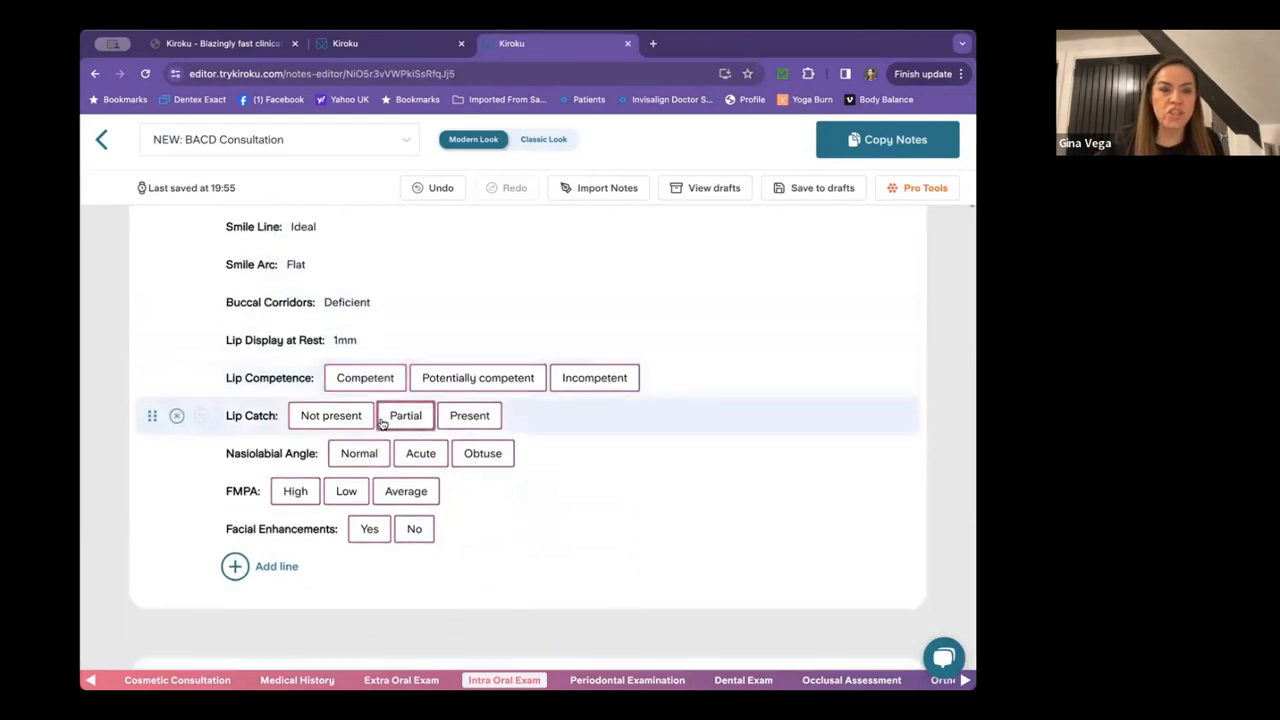
click(364, 377)
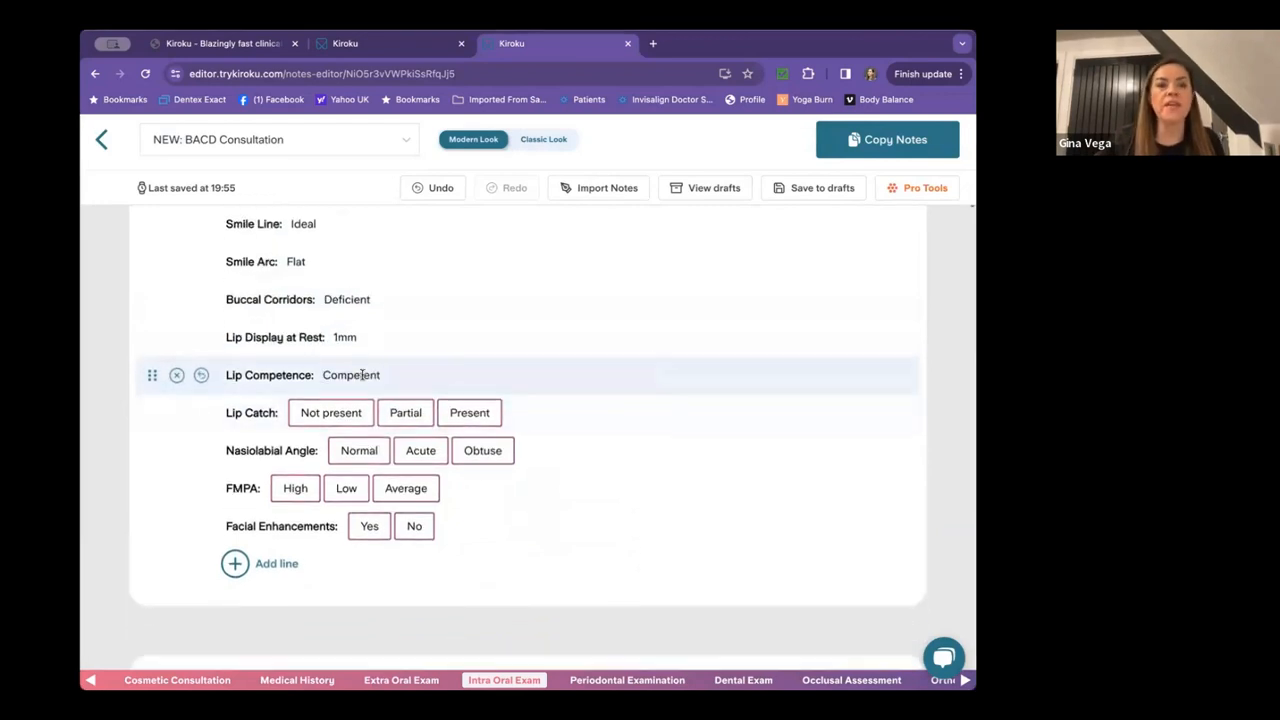
click(344, 362)
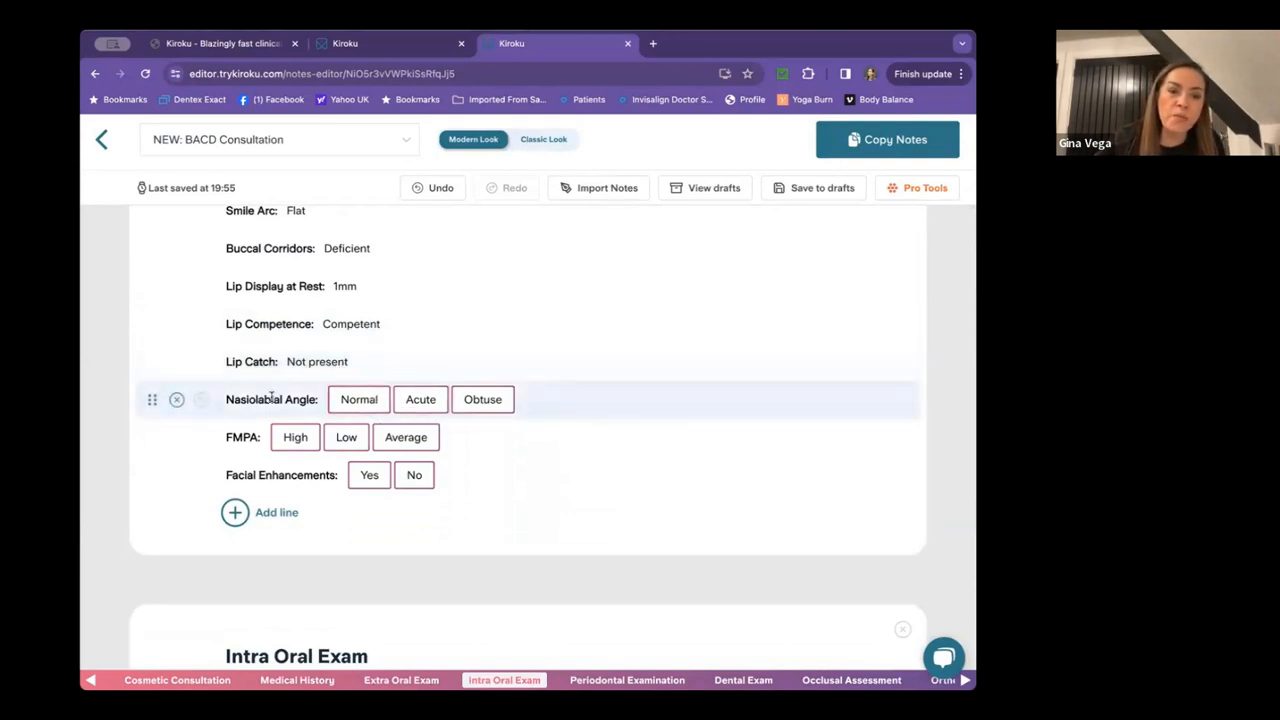
click(361, 397)
click(300, 436)
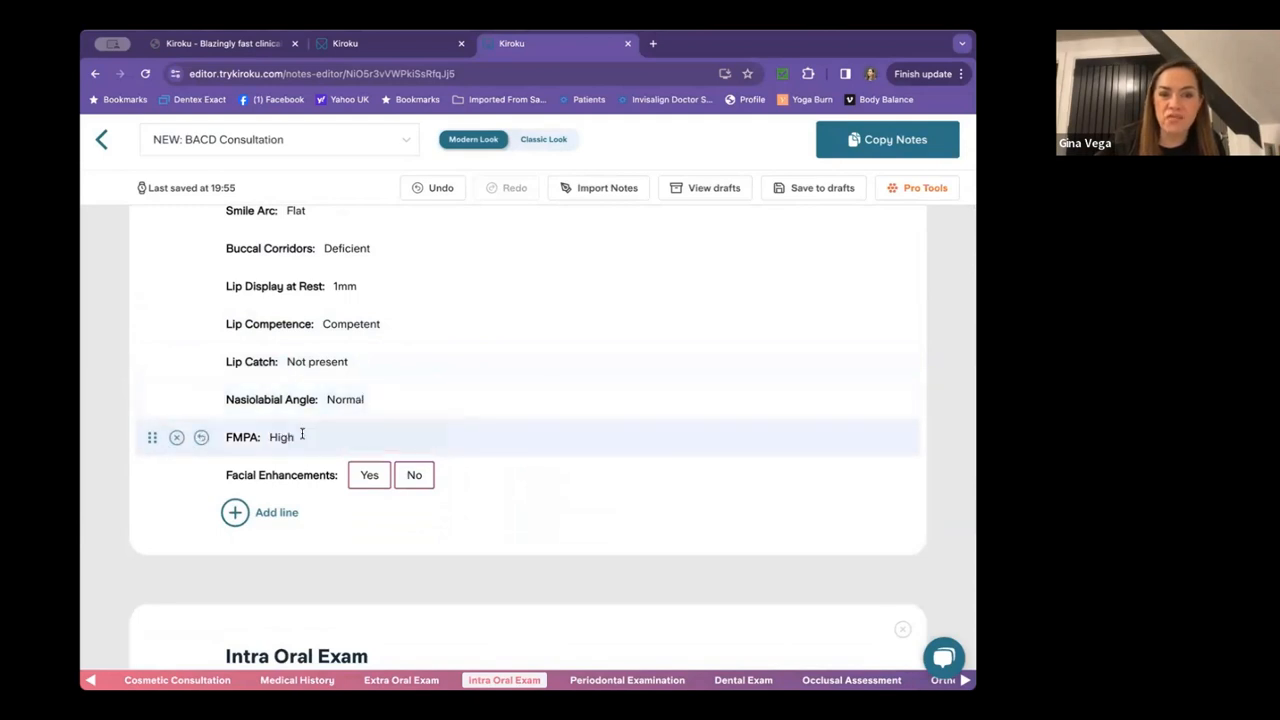
click(369, 477)
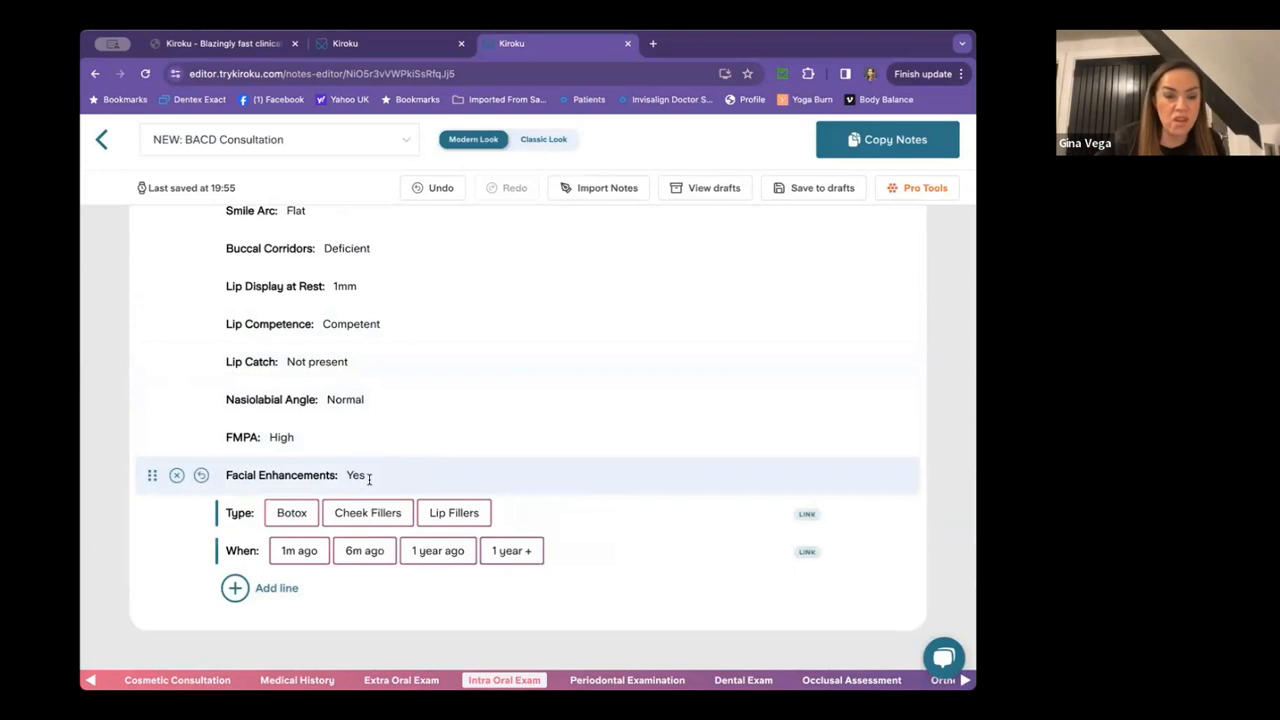
click(452, 513)
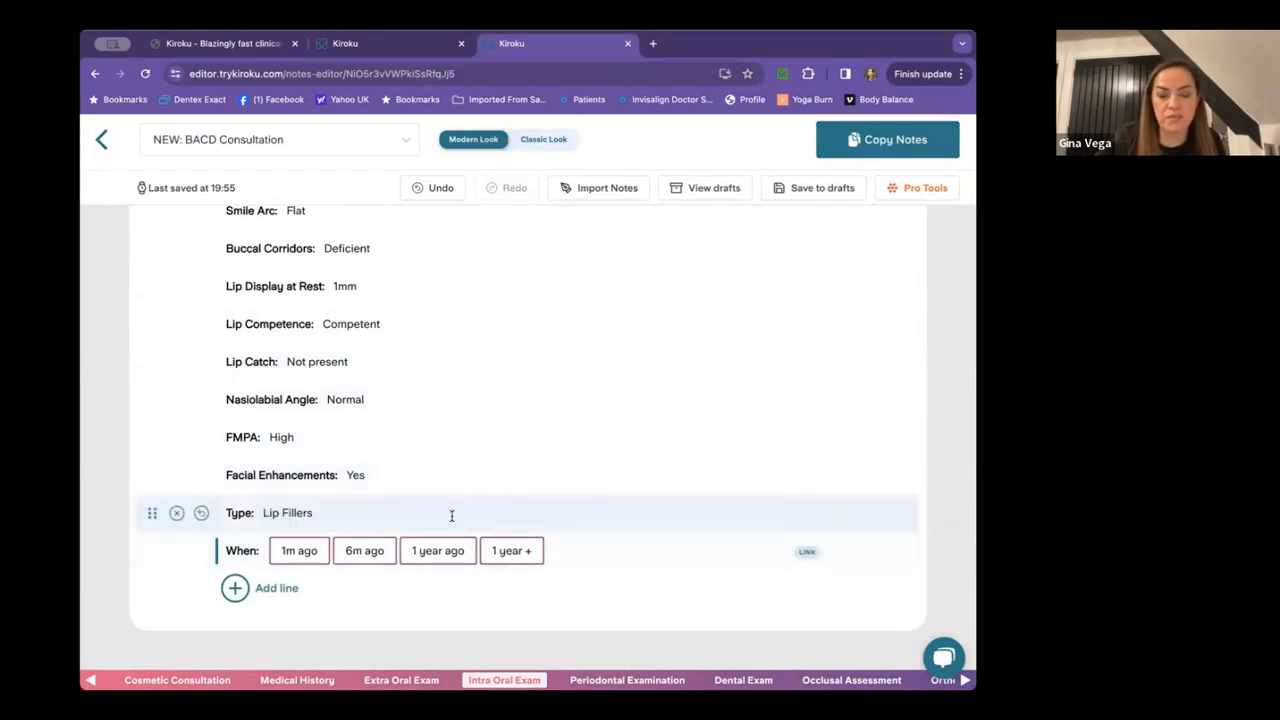
click(299, 551)
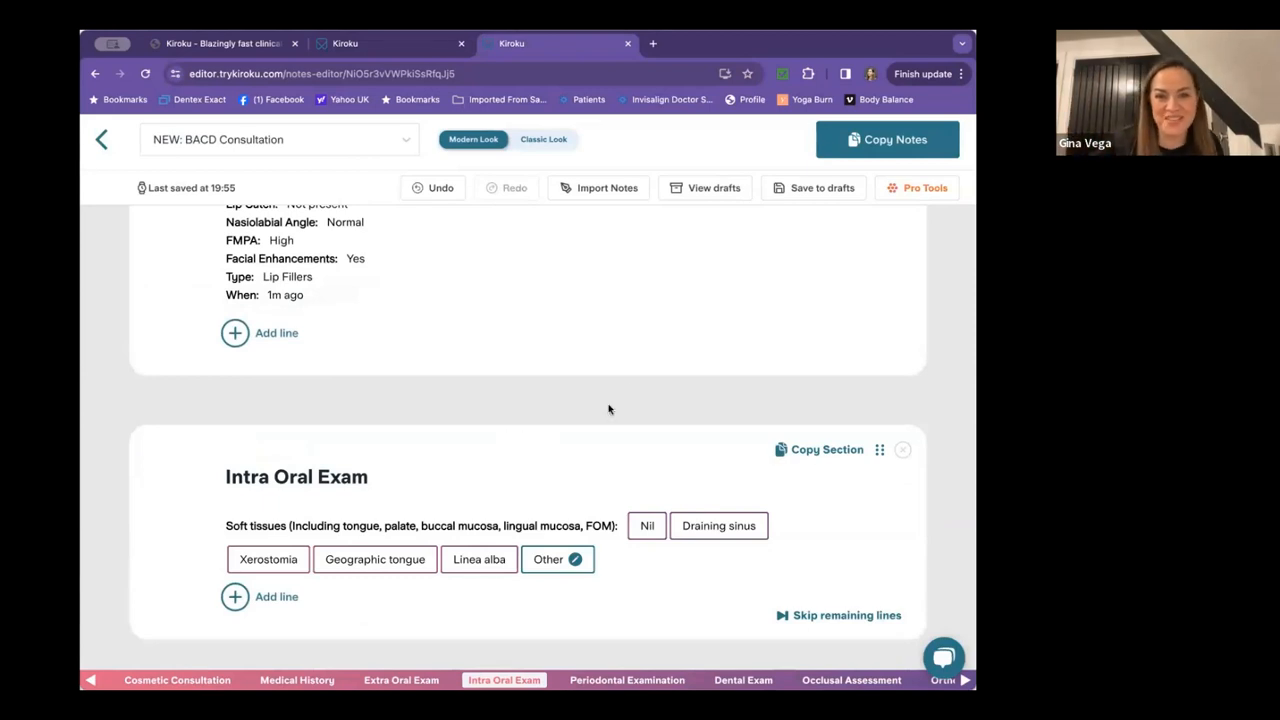
Delete the Intra Oral Exam, Periodontal Examination and Dental Exam sections.
scroll(625, 395, down, 1)
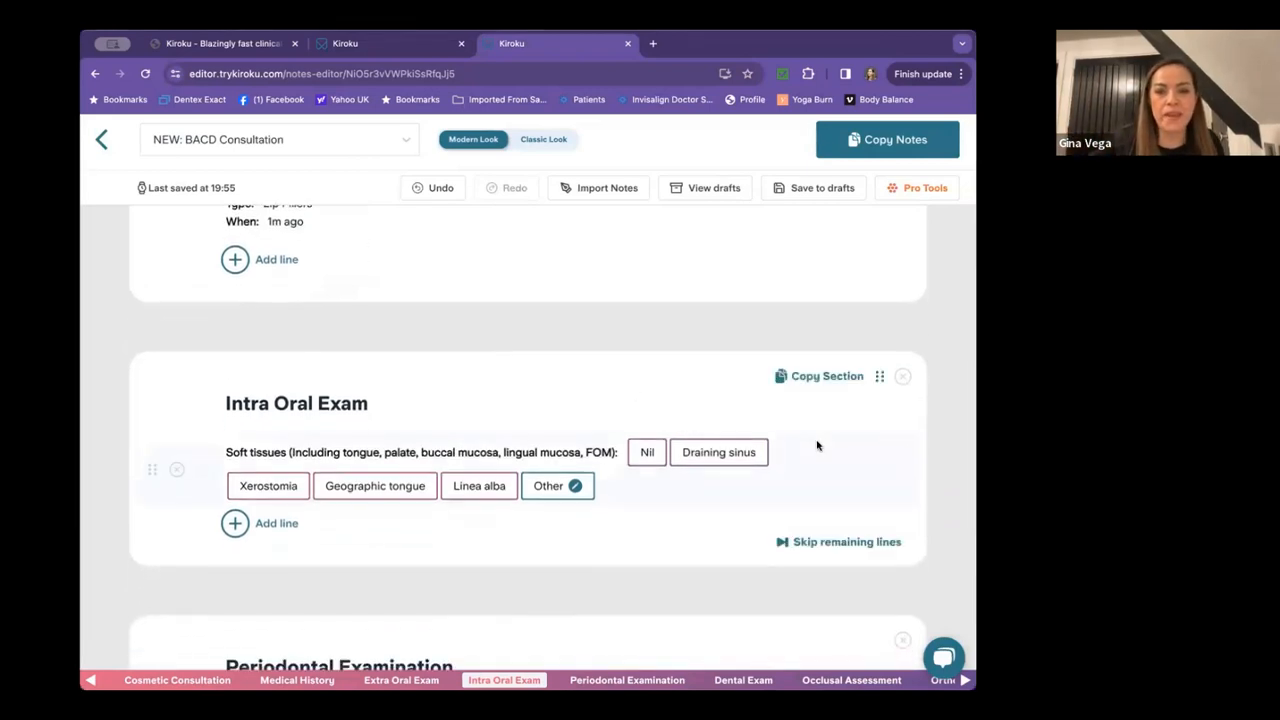
click(903, 378)
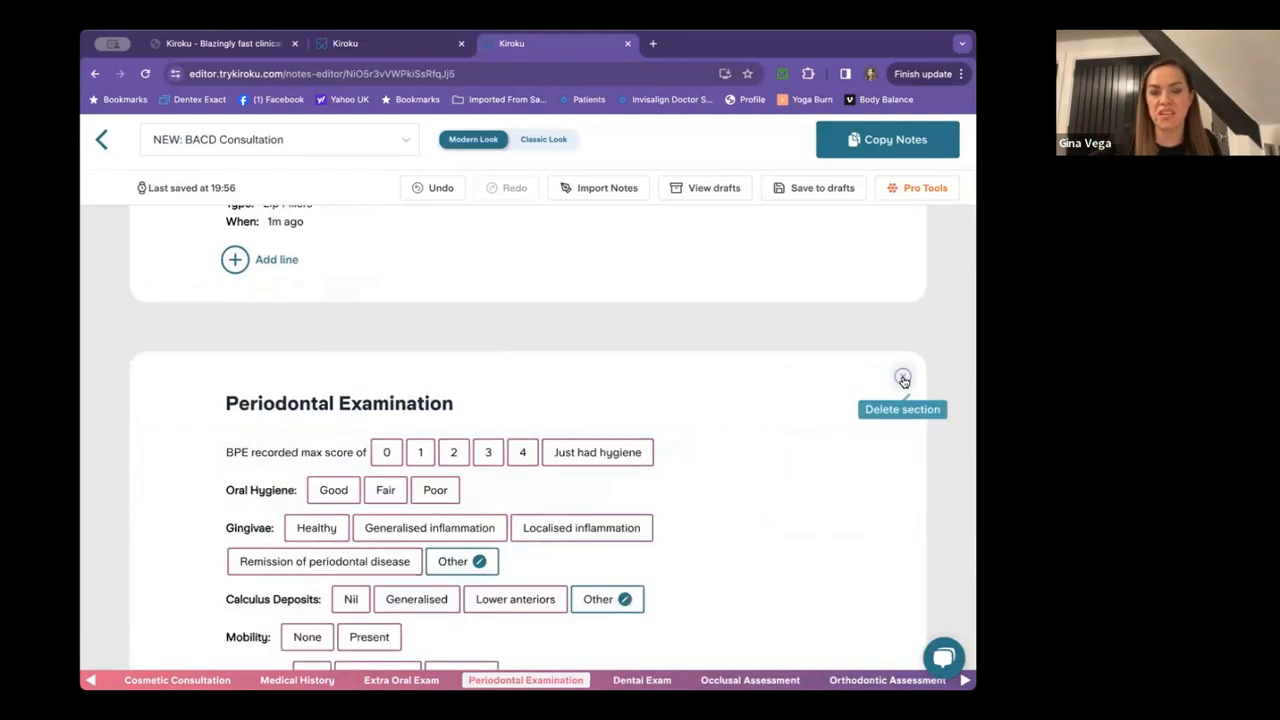
scroll(903, 378, down, 1)
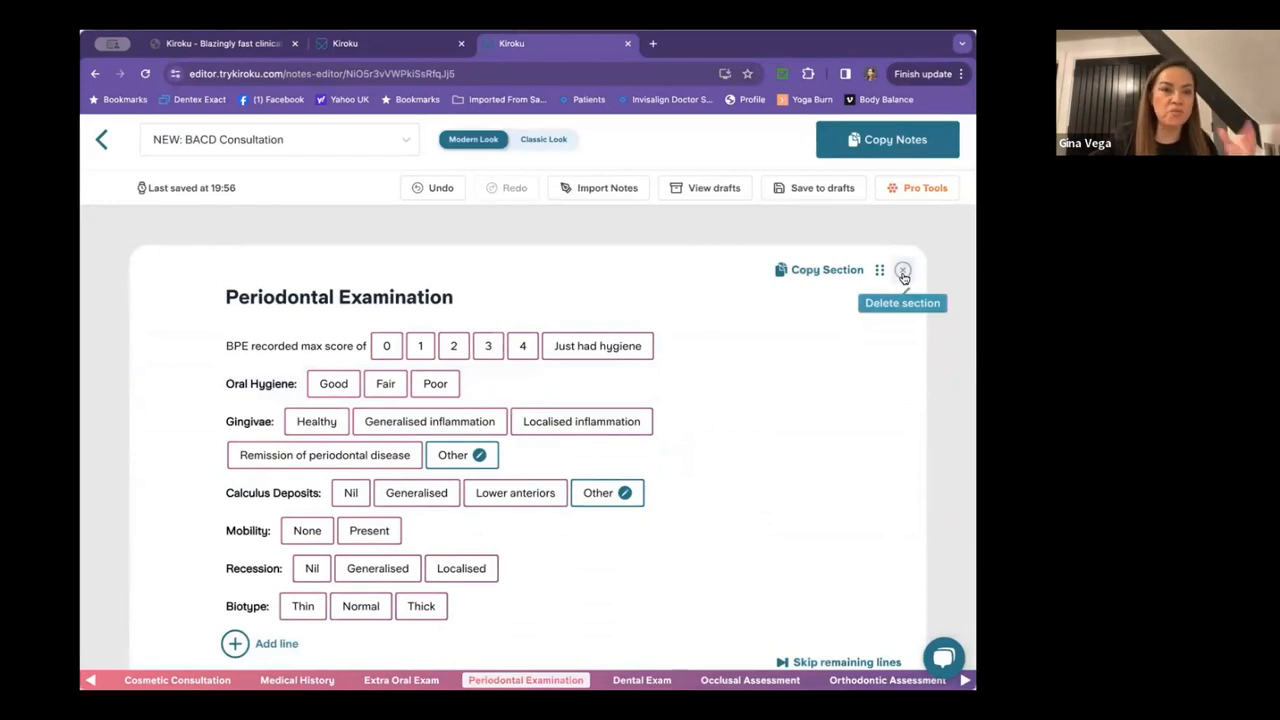
click(902, 271)
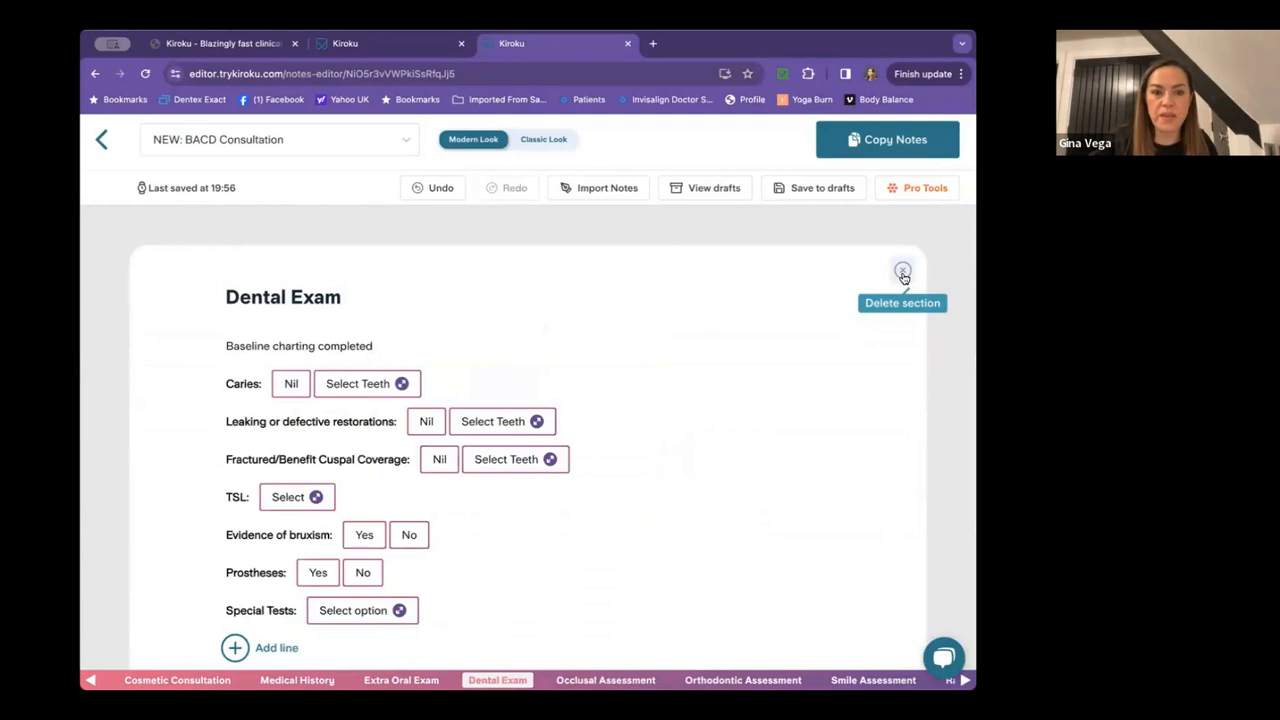
click(902, 271)
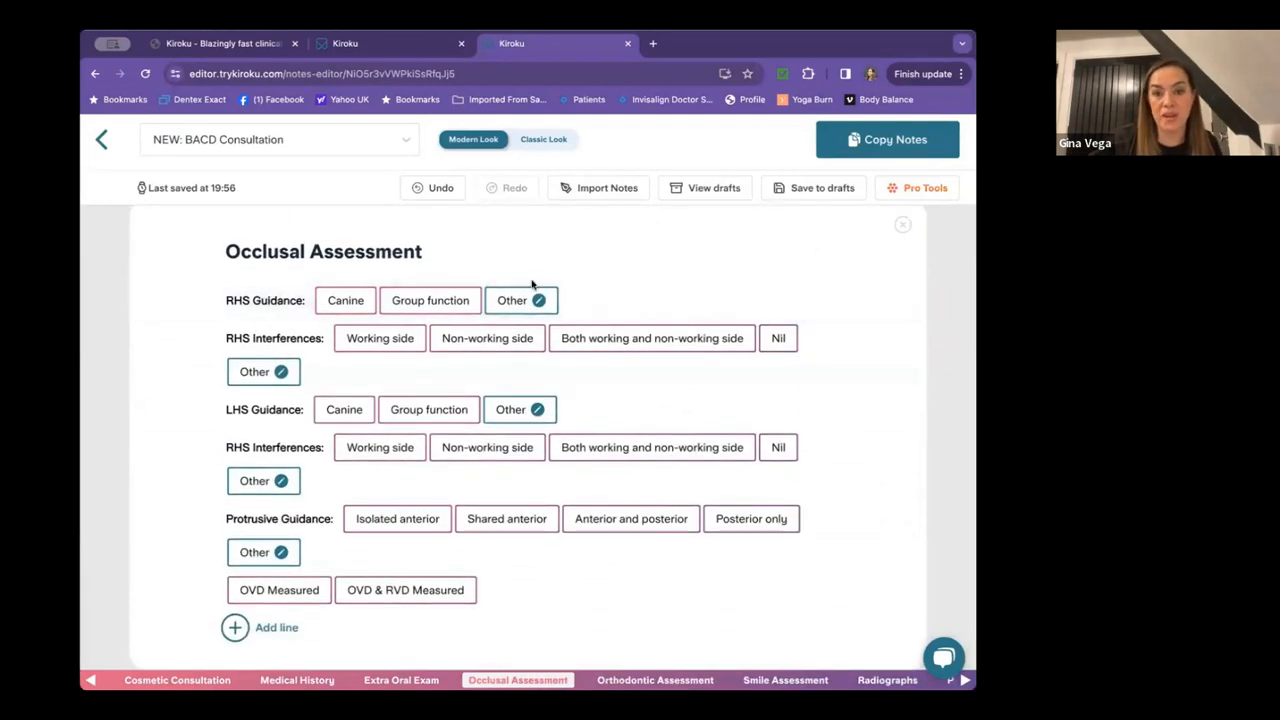
Set RHS group function with working-side interferences and LHS canine with non-working-side interferences.
scroll(532, 285, down, 1)
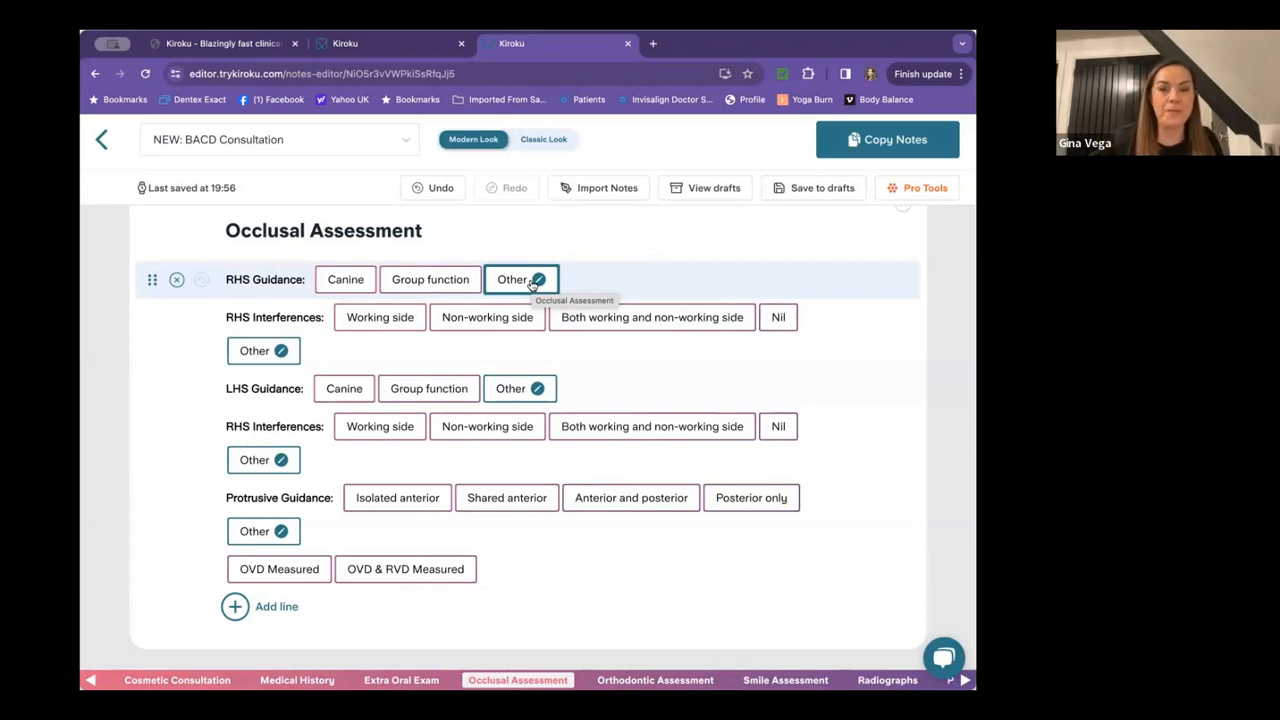
click(485, 424)
scroll(485, 420, down, 2)
scroll(485, 420, up, 3)
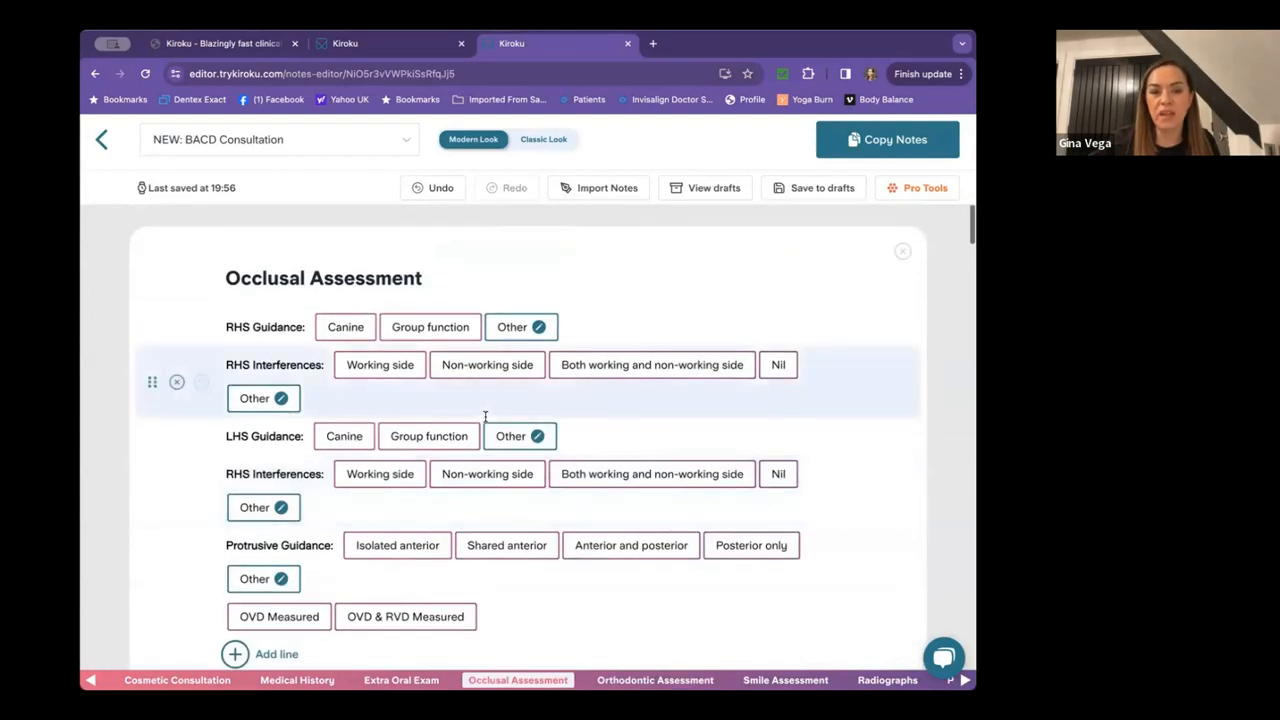
click(418, 330)
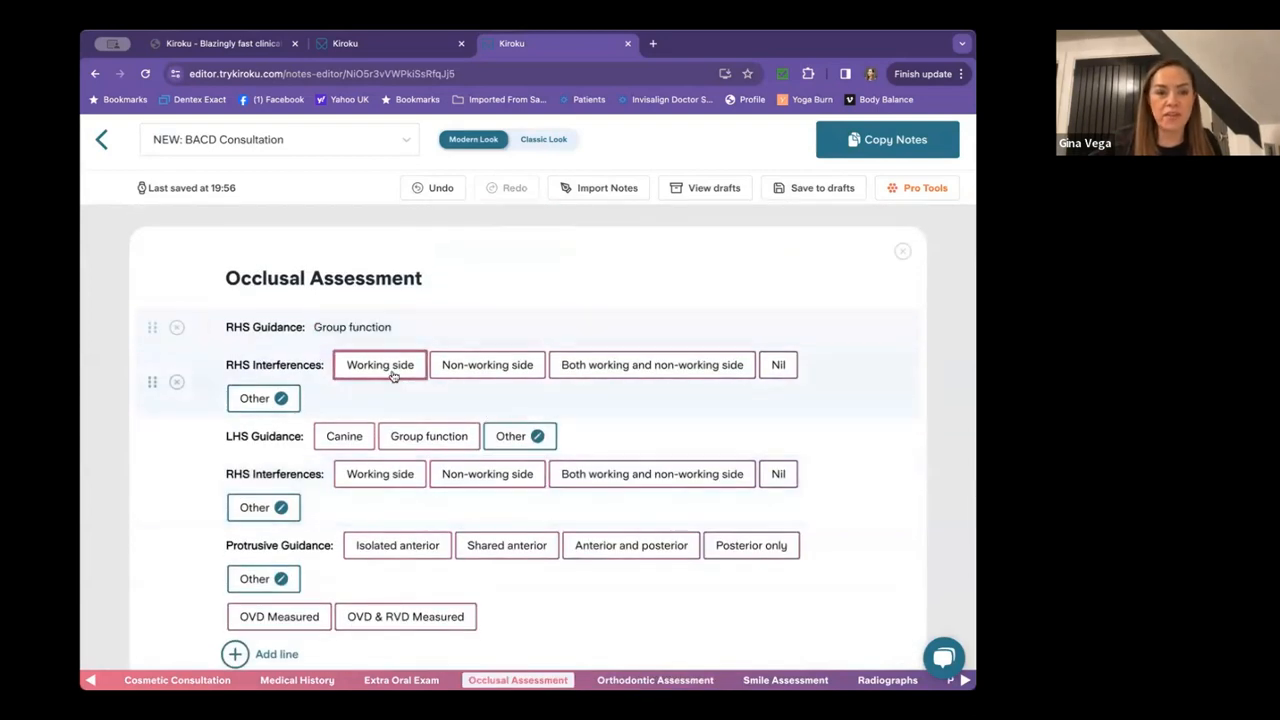
click(390, 368)
click(350, 402)
click(470, 440)
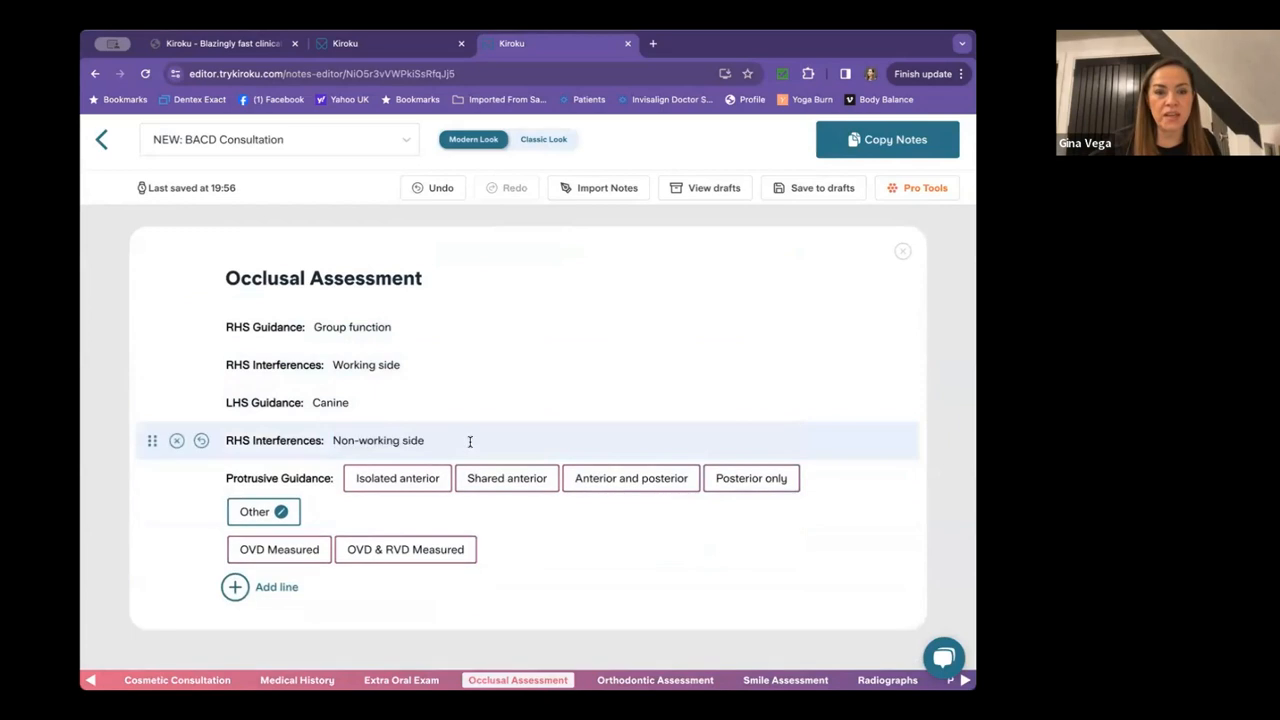
Record isolated anterior protrusive guidance and OVD measured, then delete Orthodontic Assessment.
click(400, 480)
click(305, 518)
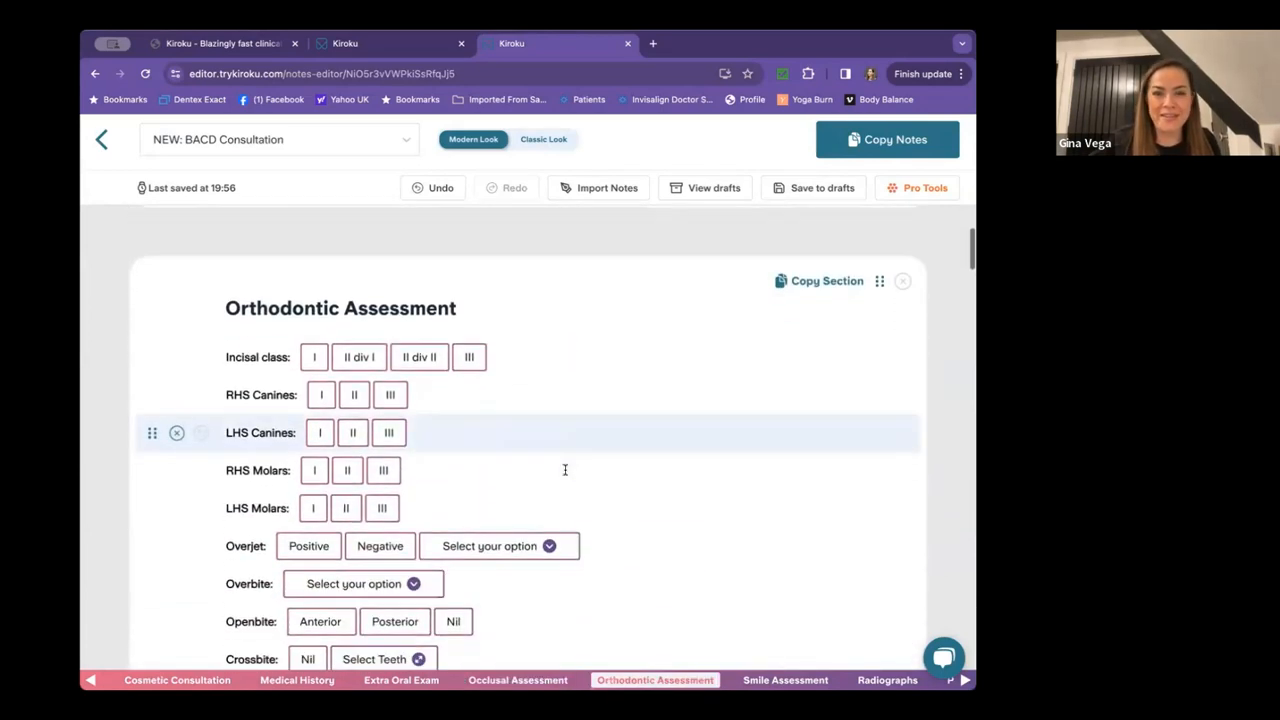
click(903, 282)
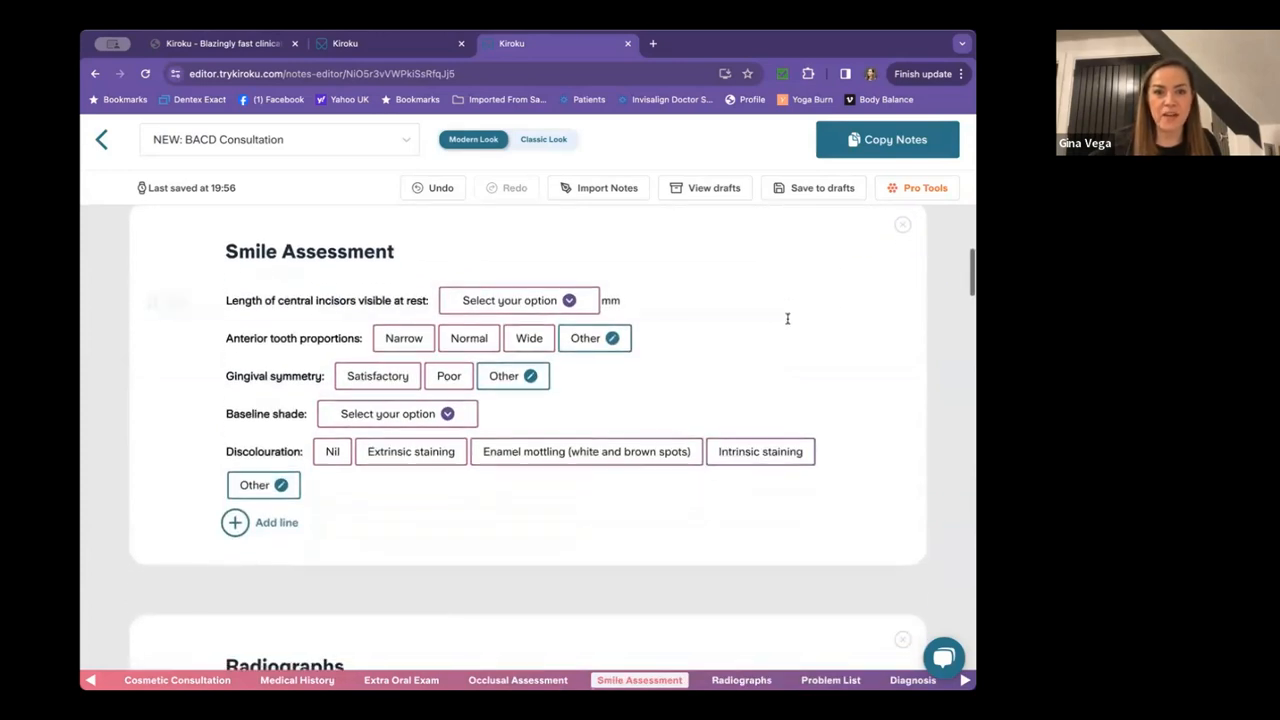
Record 1.5 mm incisor display, Narrow proportions, Satisfactory gingival symmetry, shade A3 and Nil discolouration.
click(512, 302)
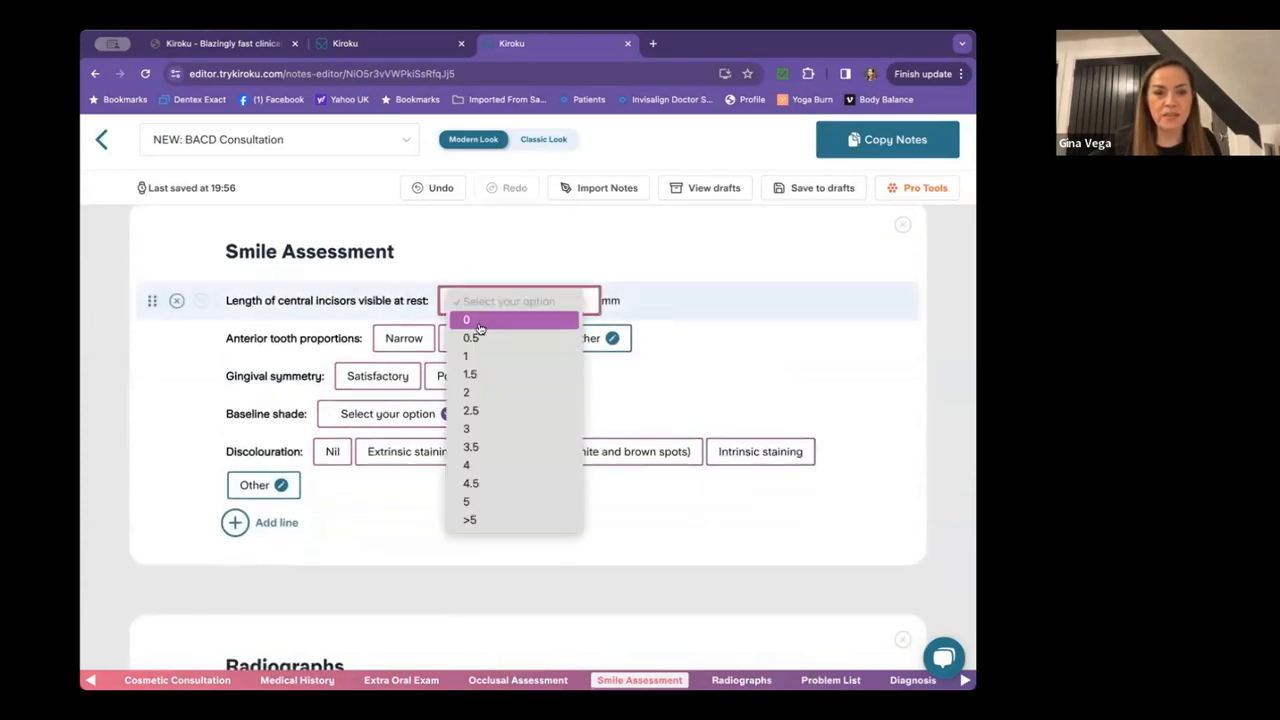
click(470, 374)
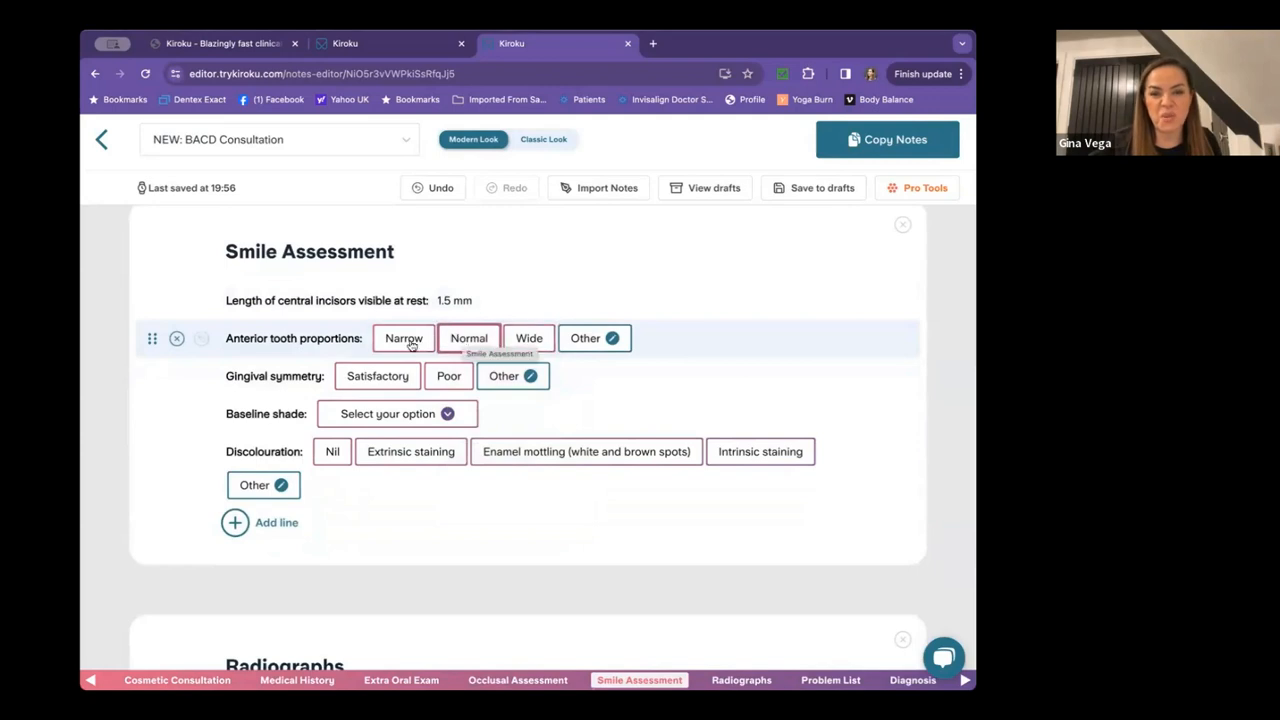
click(403, 340)
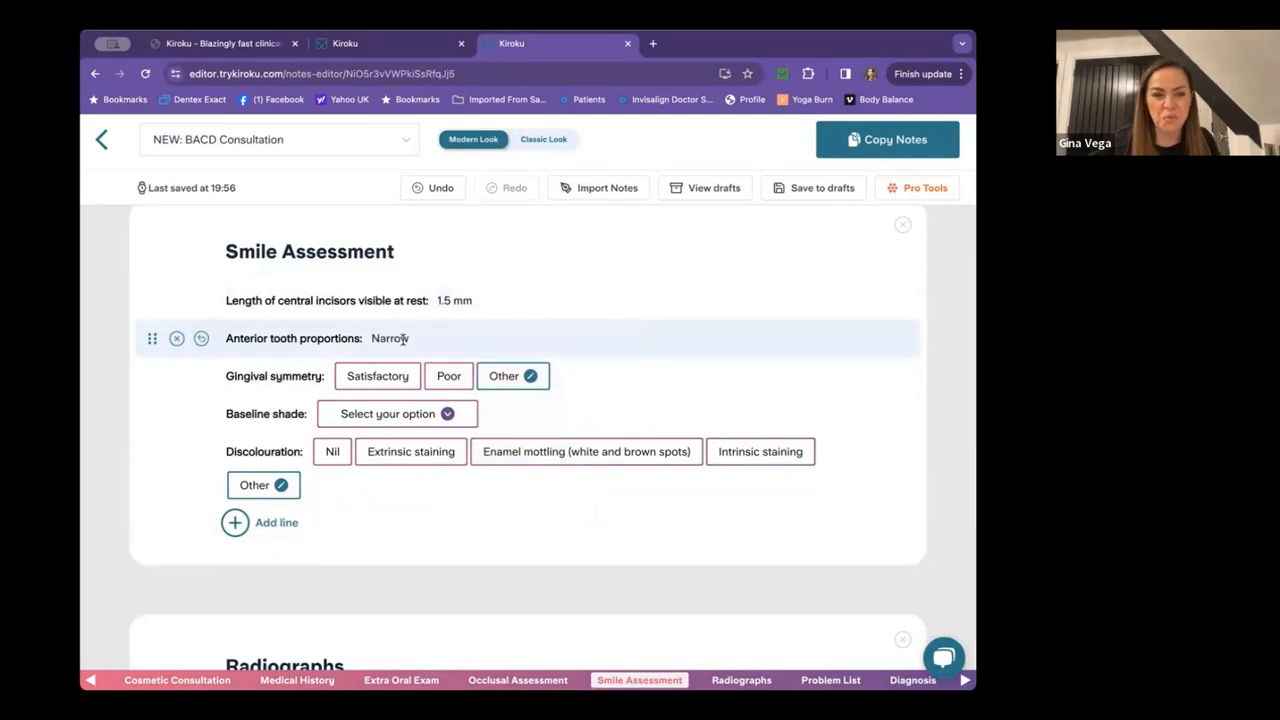
click(384, 329)
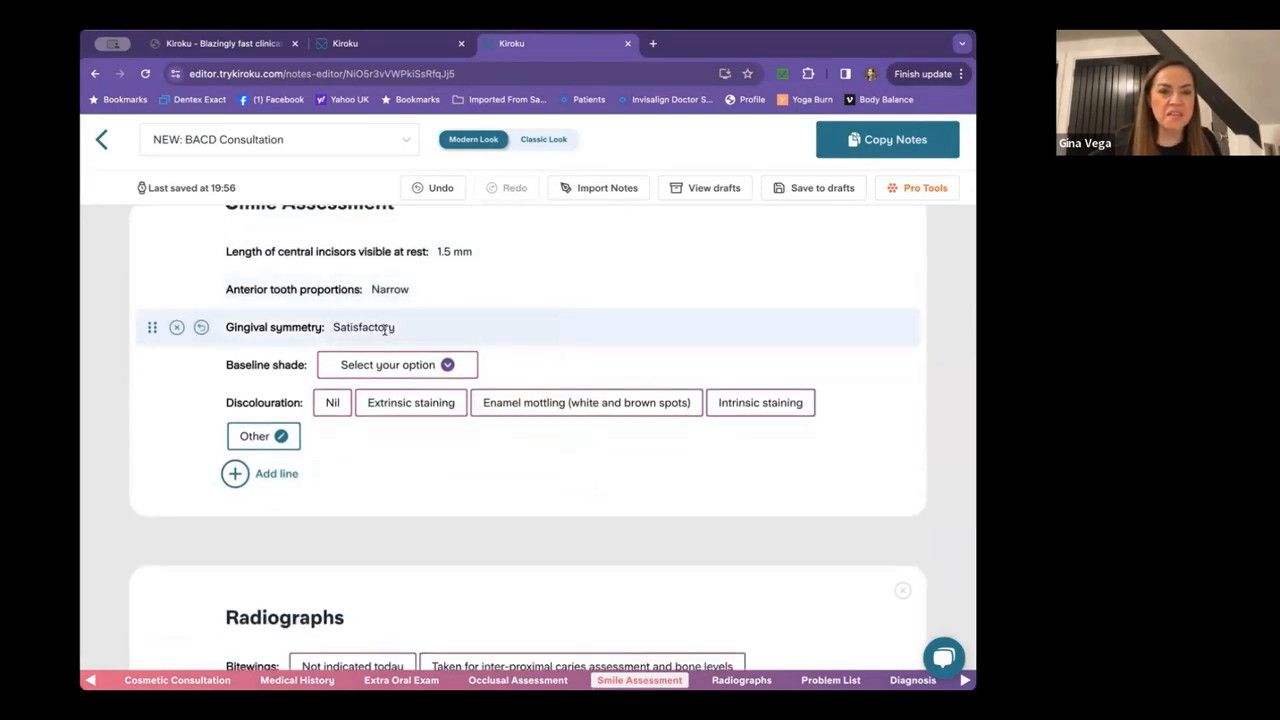
click(375, 366)
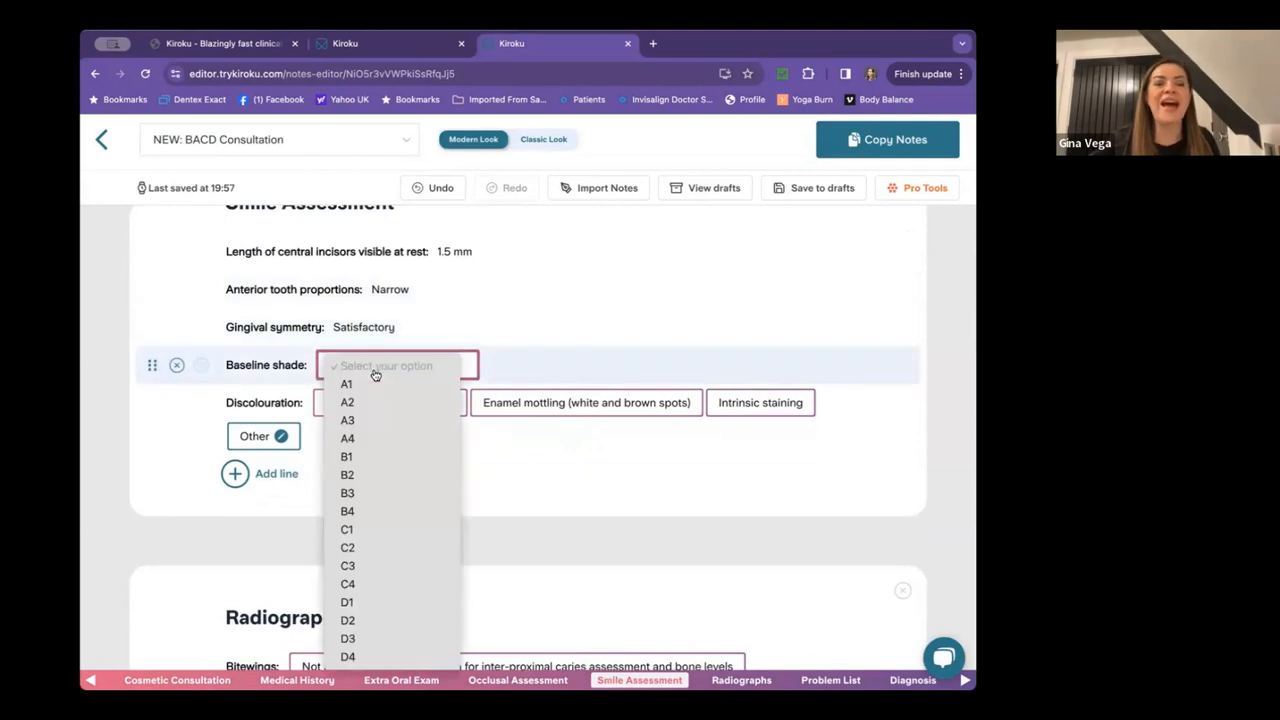
click(368, 422)
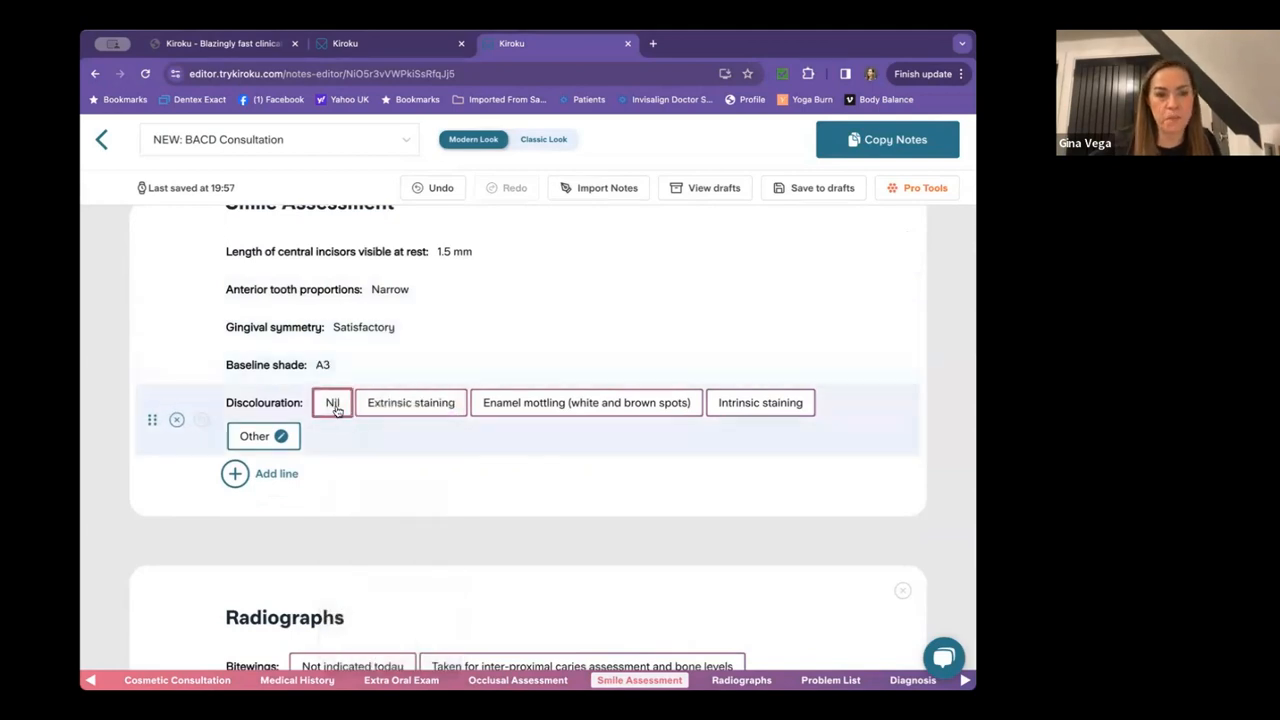
click(333, 404)
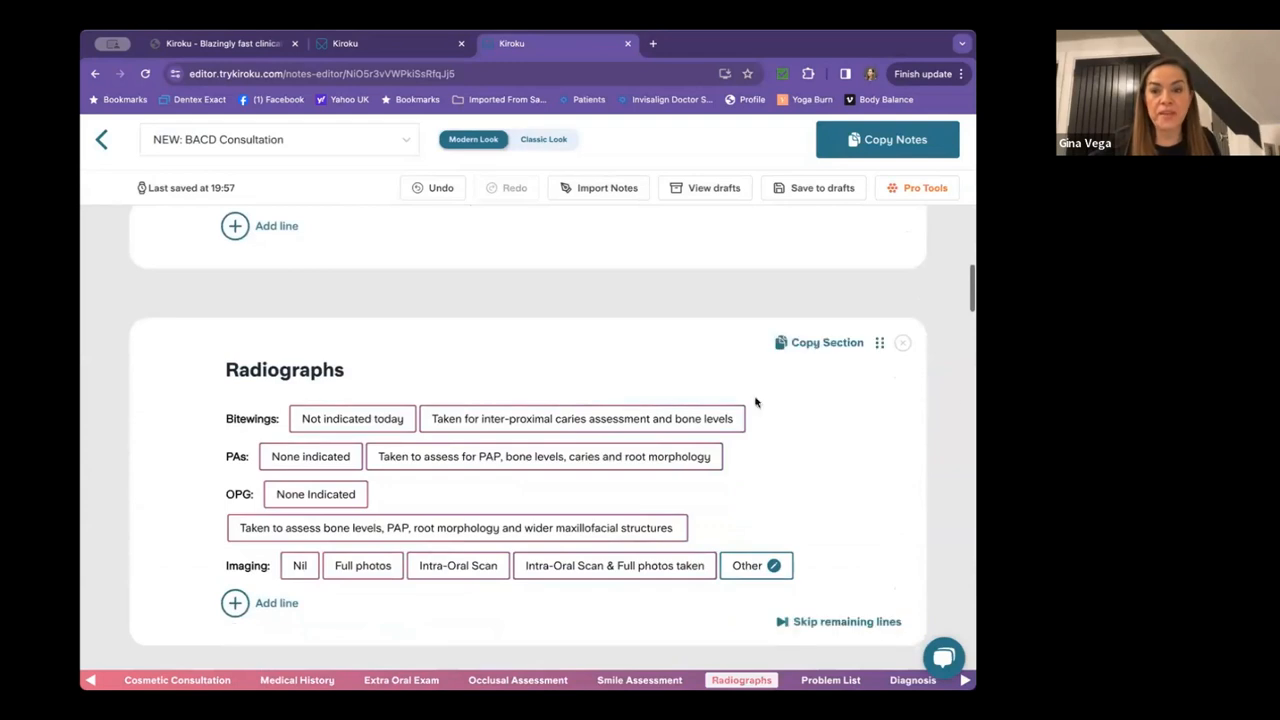
Delete the Radiographs section and accept all six Problem List findings, flat smile arc to shade A3.
click(903, 343)
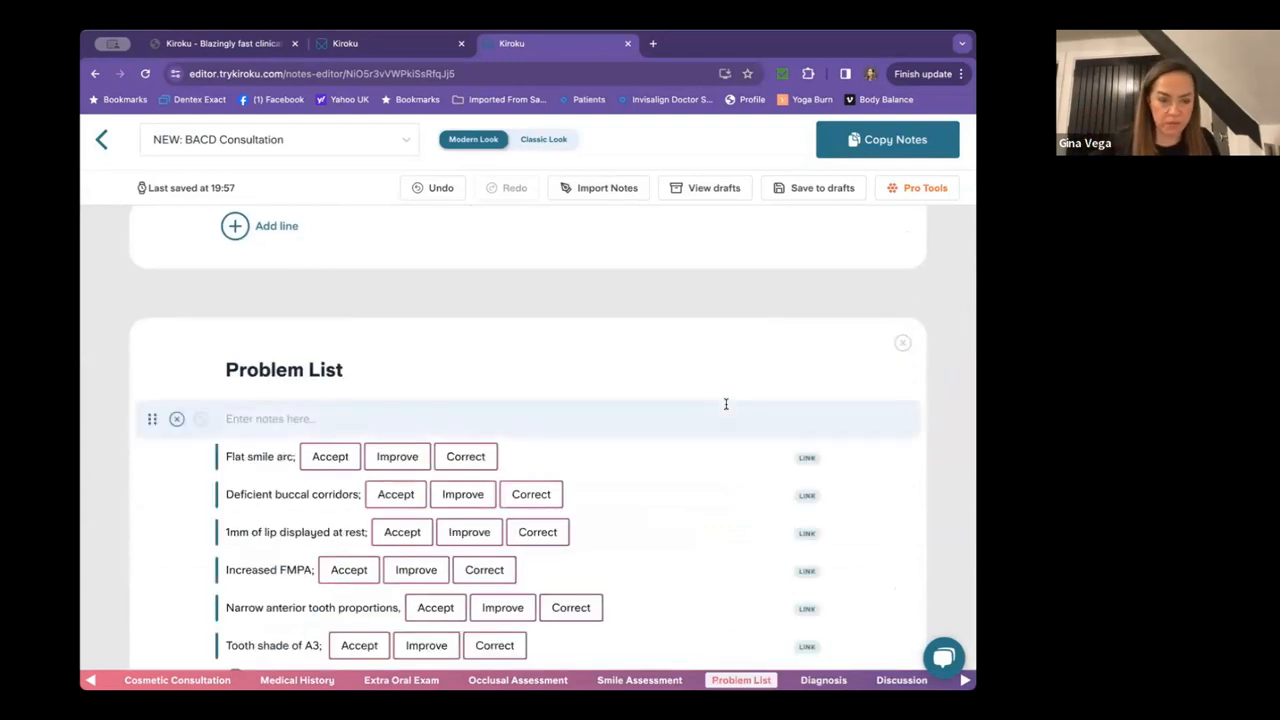
scroll(726, 403, down, 1)
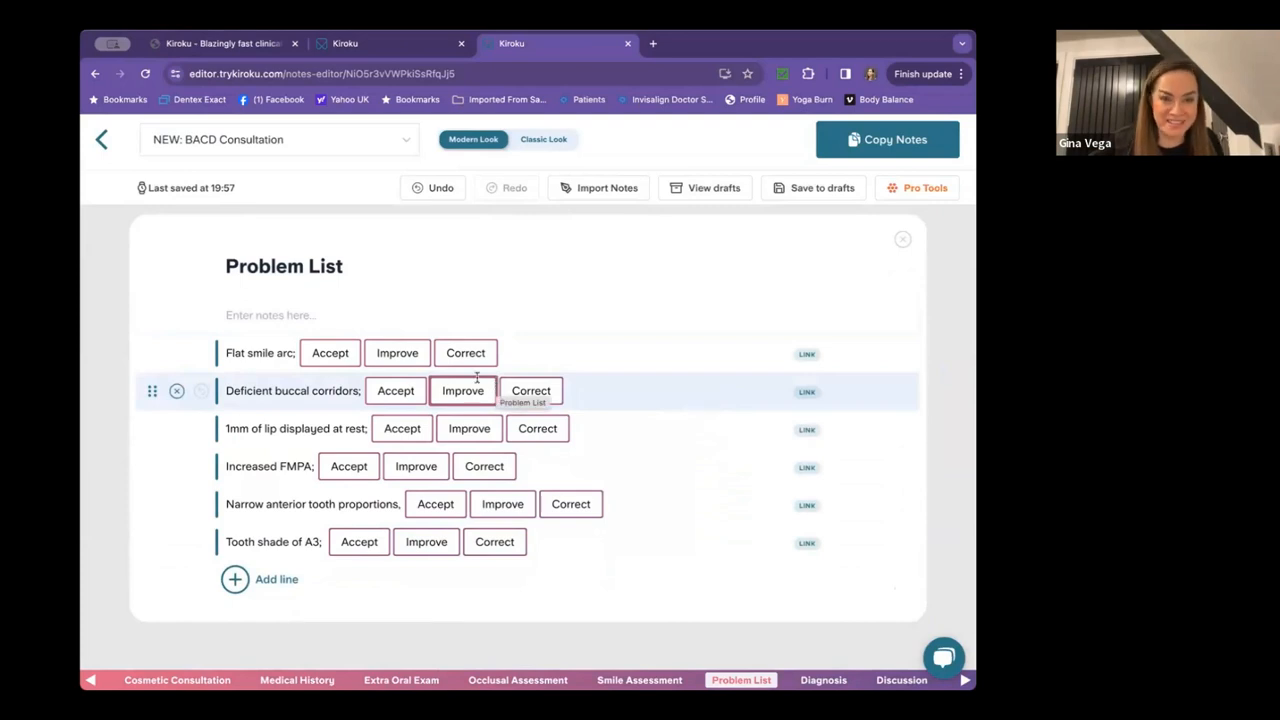
click(331, 353)
click(395, 391)
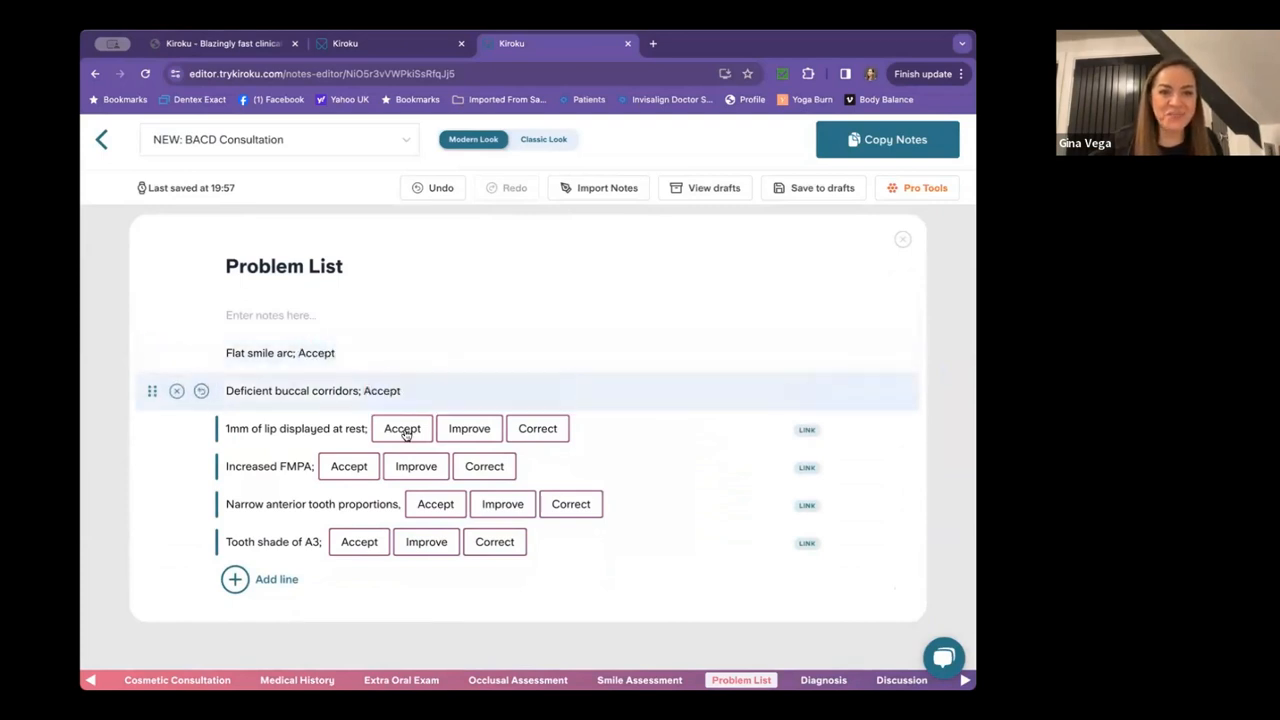
click(403, 430)
click(366, 462)
click(441, 504)
click(362, 541)
scroll(541, 489, down, 2)
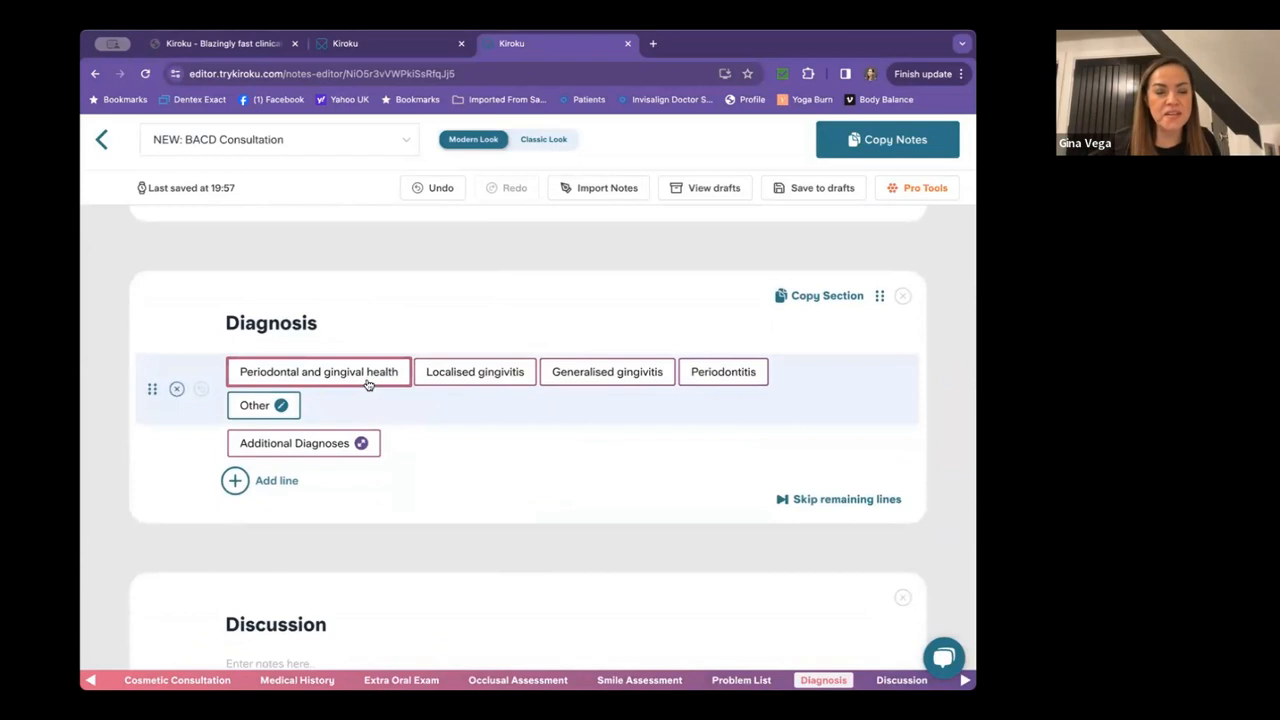
Record periodontal and gingival health and add Other as an additional diagnosis line.
click(368, 384)
click(323, 412)
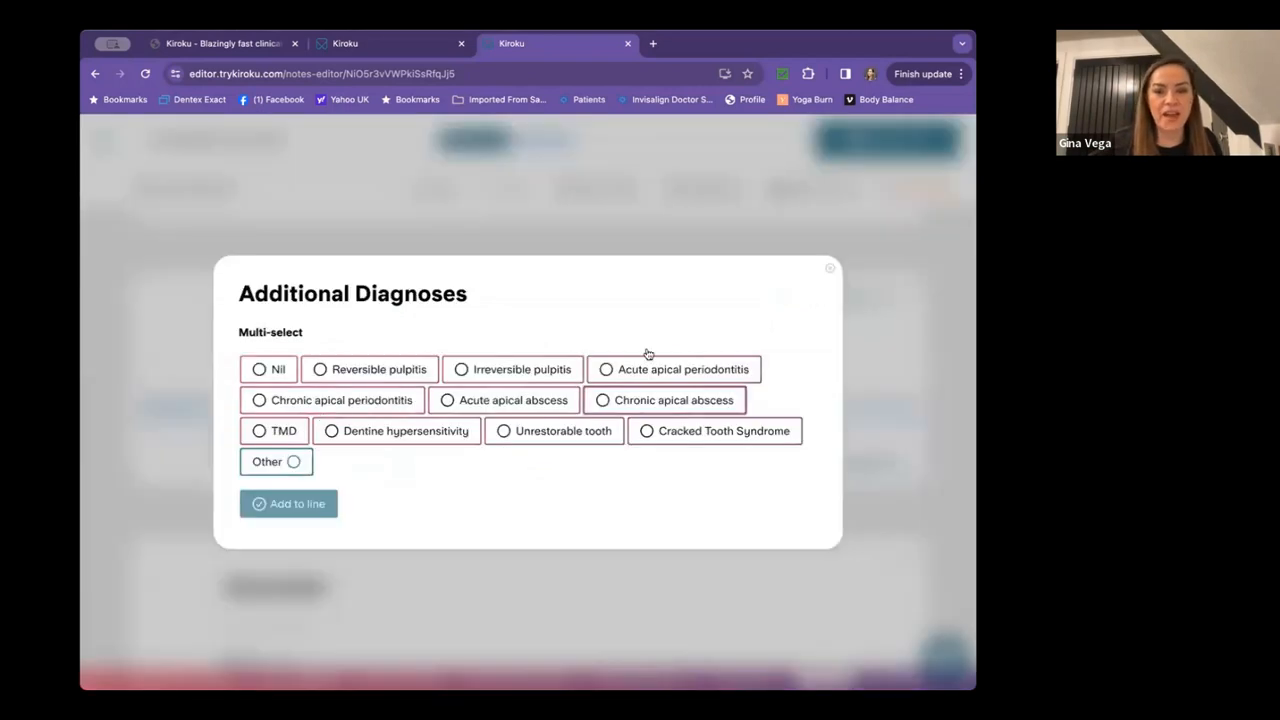
click(291, 461)
click(293, 502)
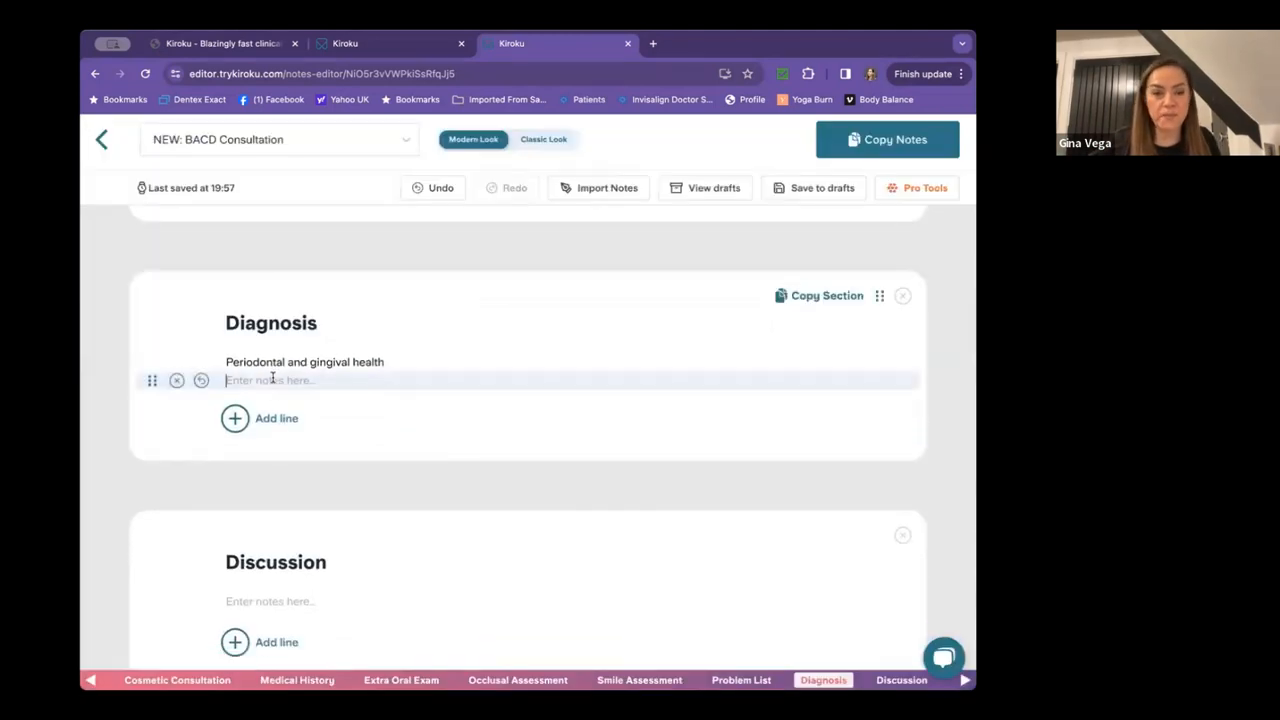
scroll(594, 423, down, 2)
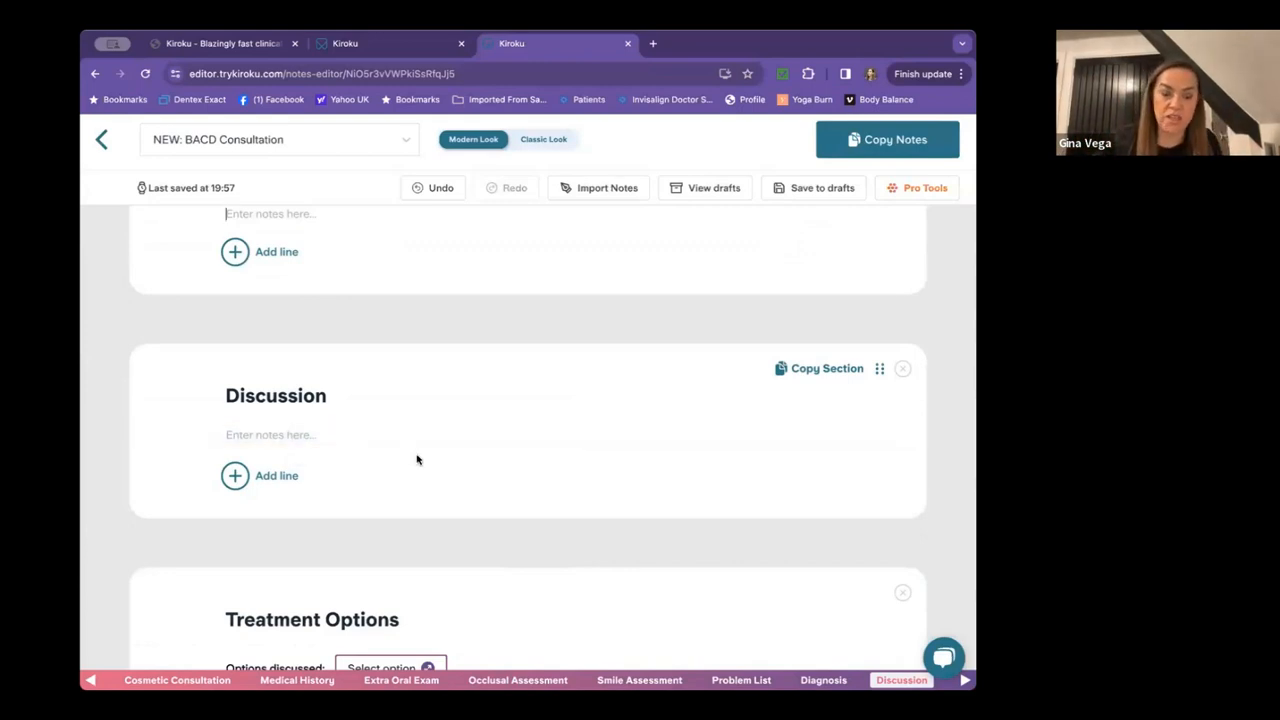
Record crown as the treatment option discussed and remove the crown options line.
scroll(417, 459, down, 2)
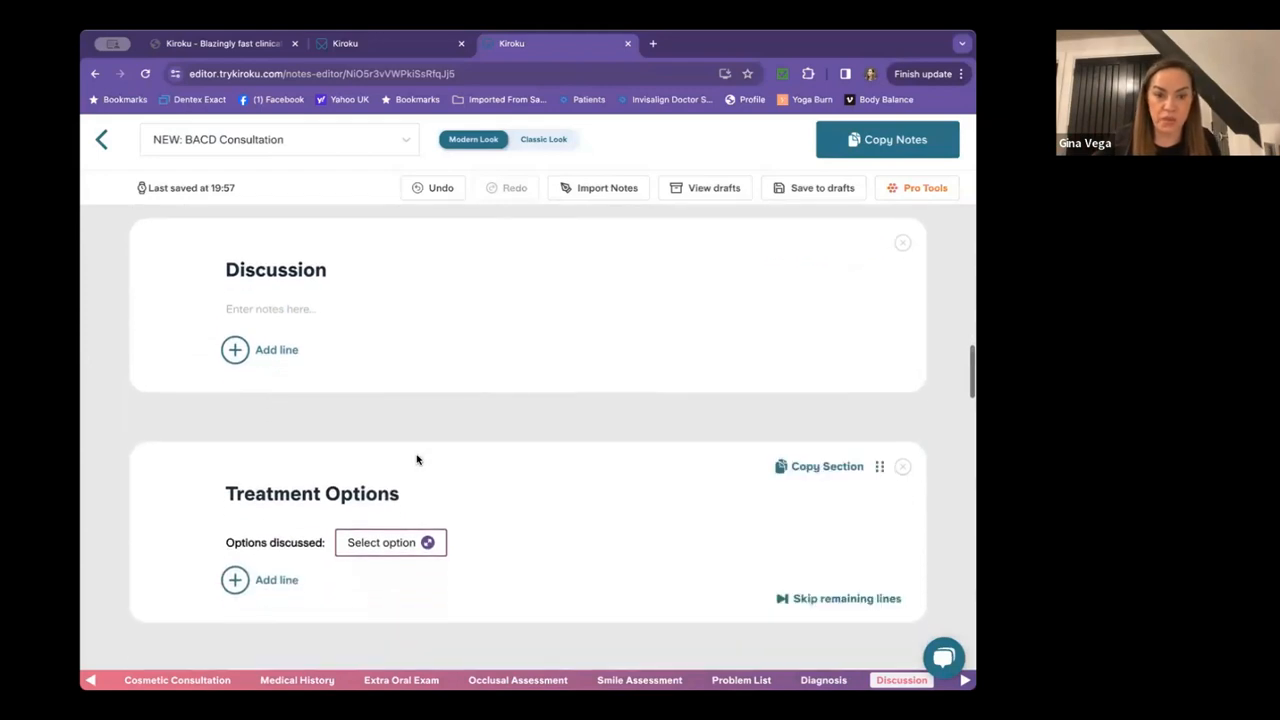
scroll(417, 459, down, 2)
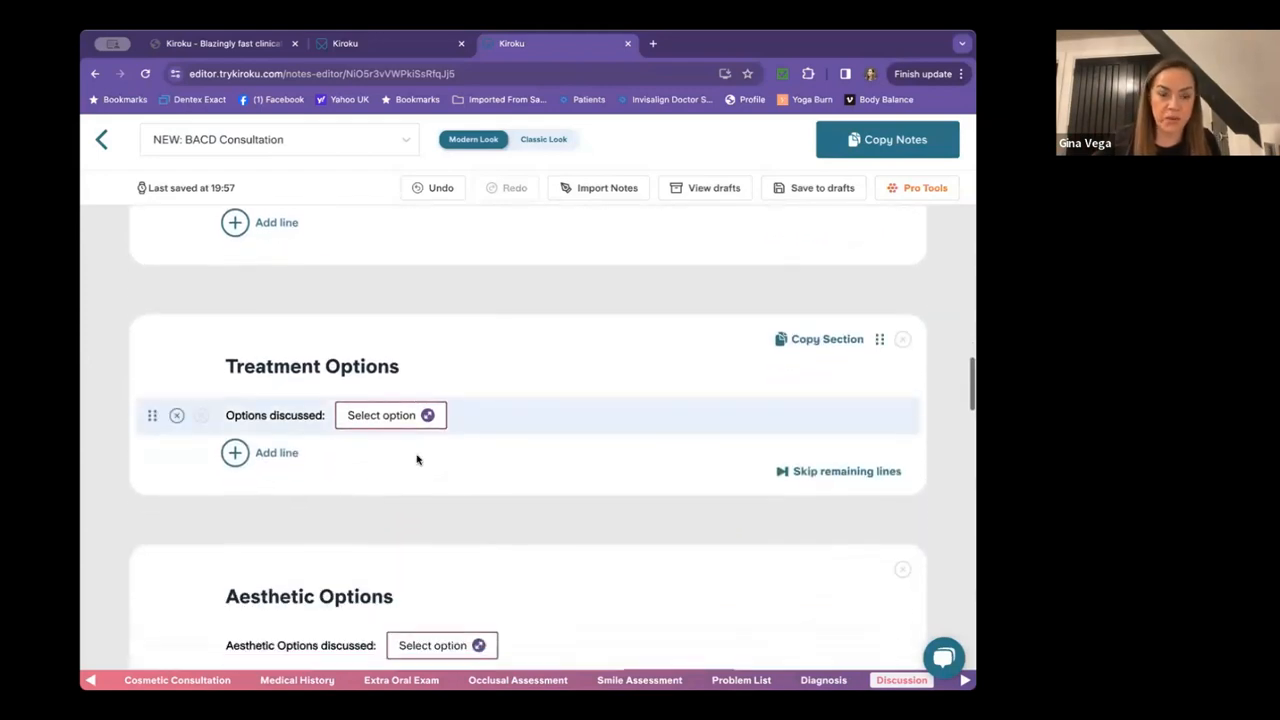
click(386, 416)
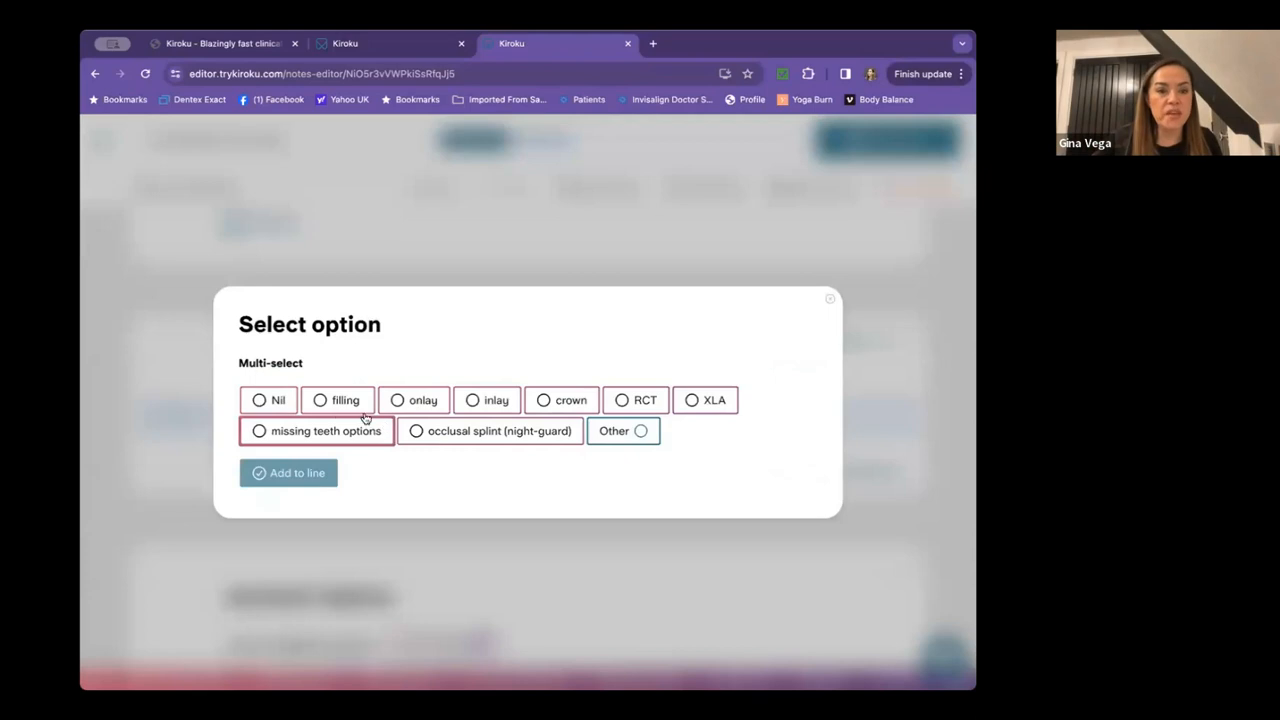
click(550, 404)
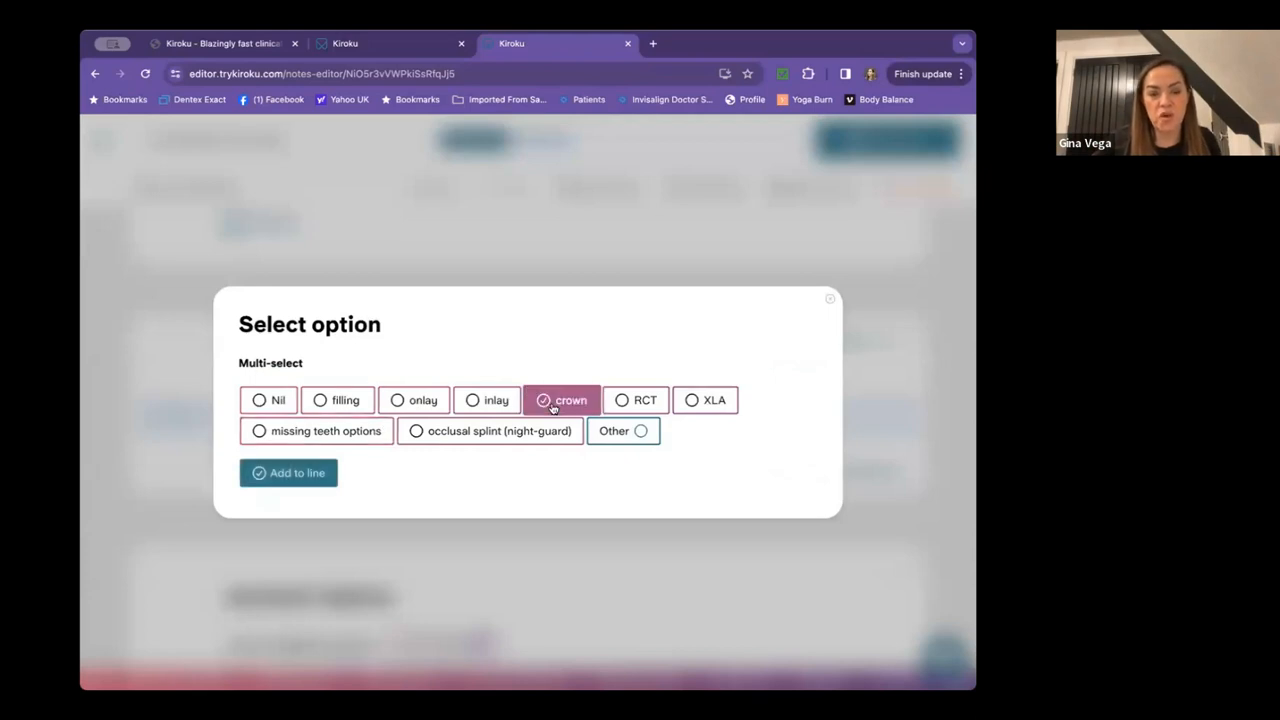
click(289, 480)
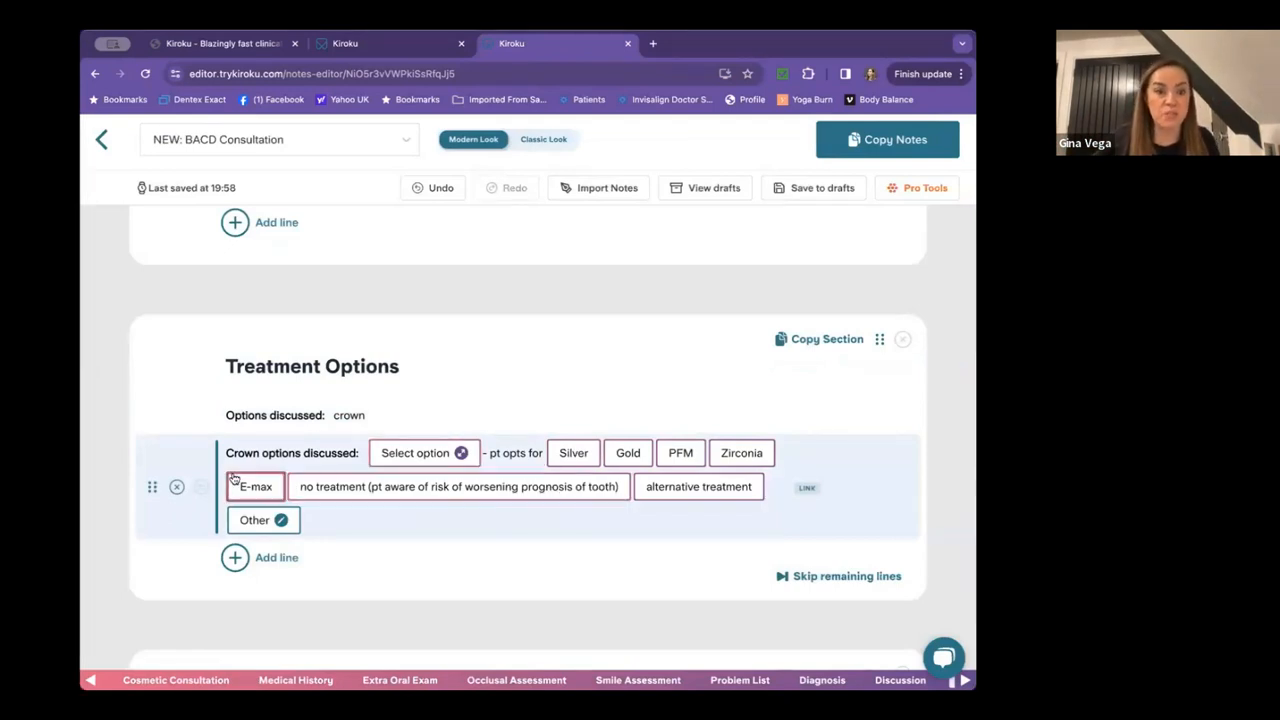
click(178, 488)
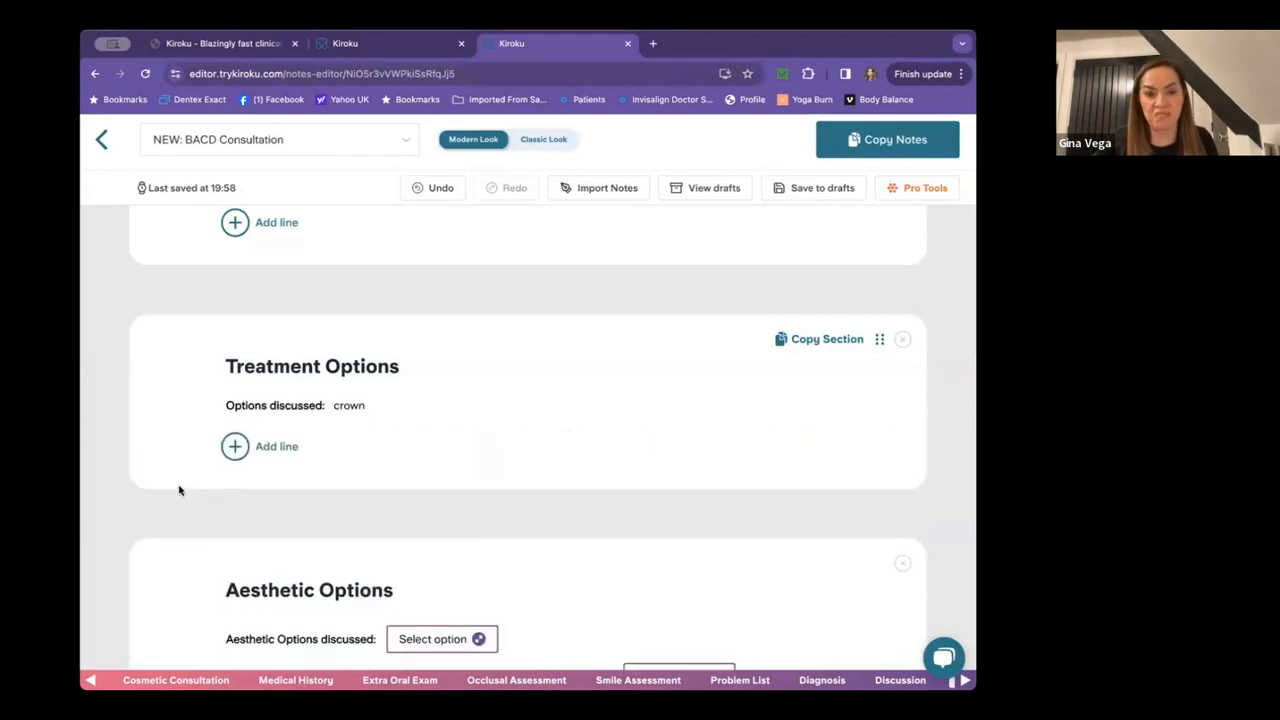
click(389, 403)
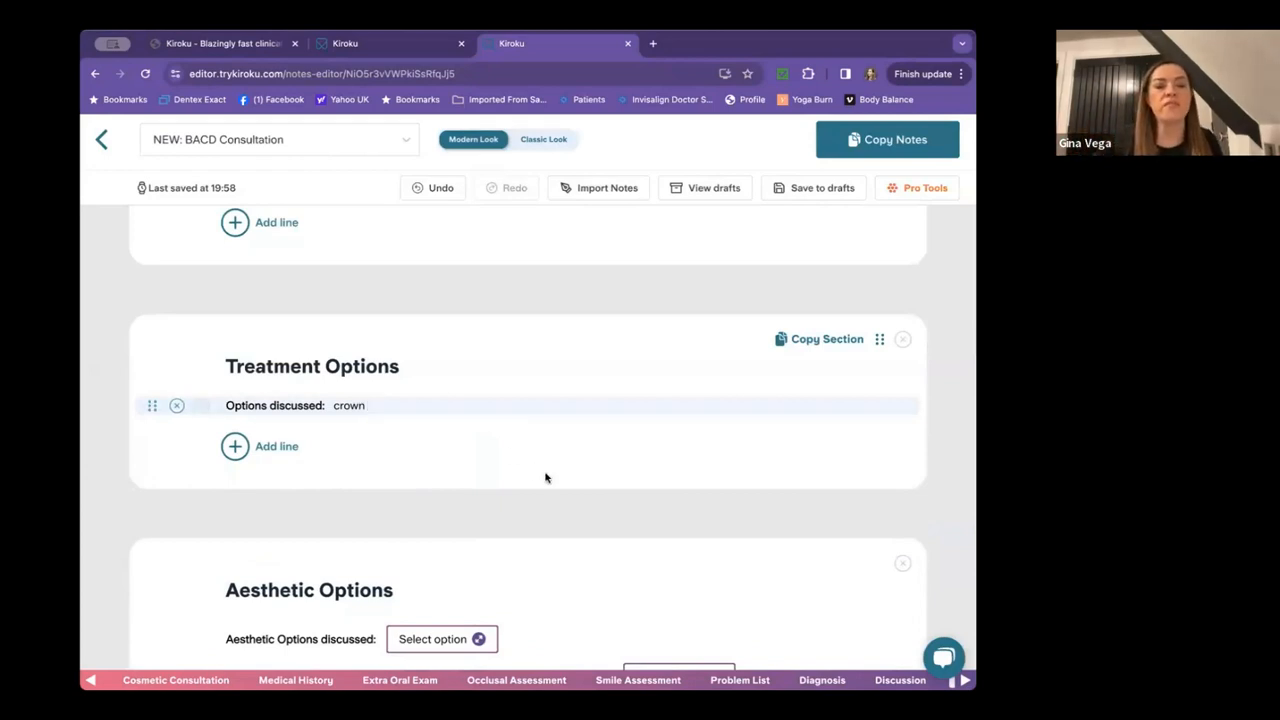
scroll(546, 477, down, 3)
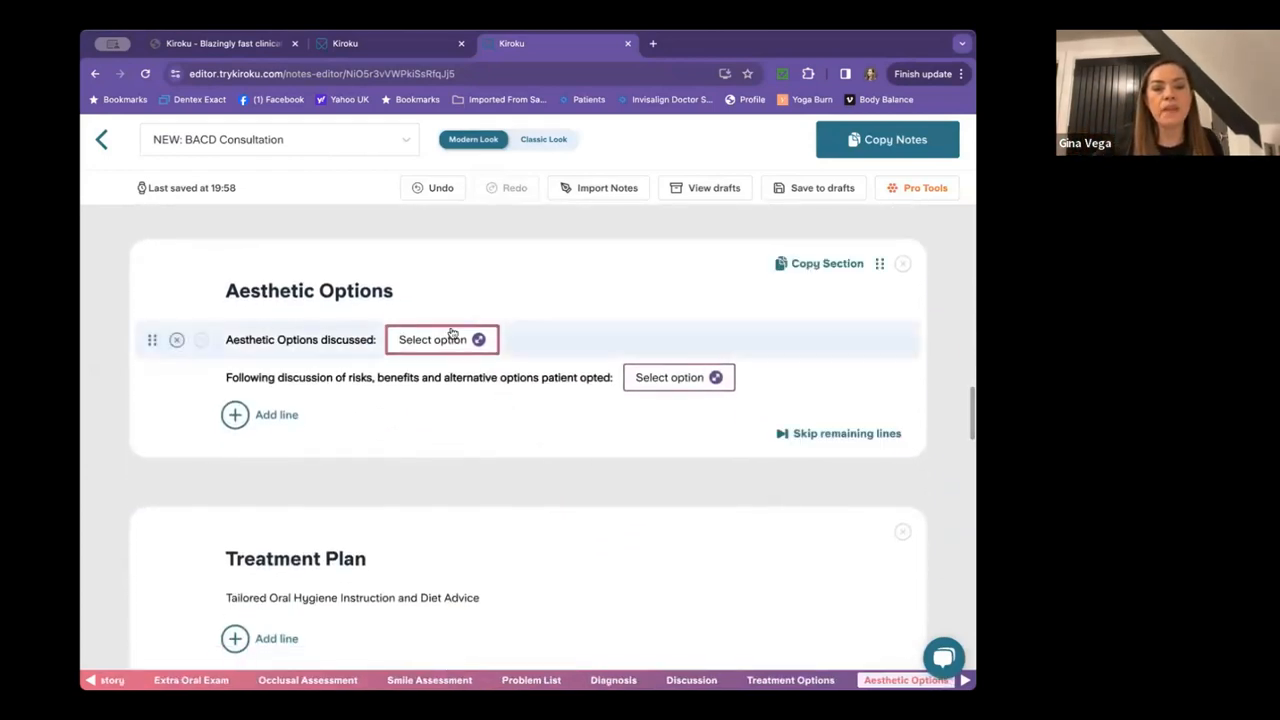
Note in Aesthetic Options that cosmetic treatment is currently contra-indicated.
click(440, 336)
click(420, 403)
click(326, 476)
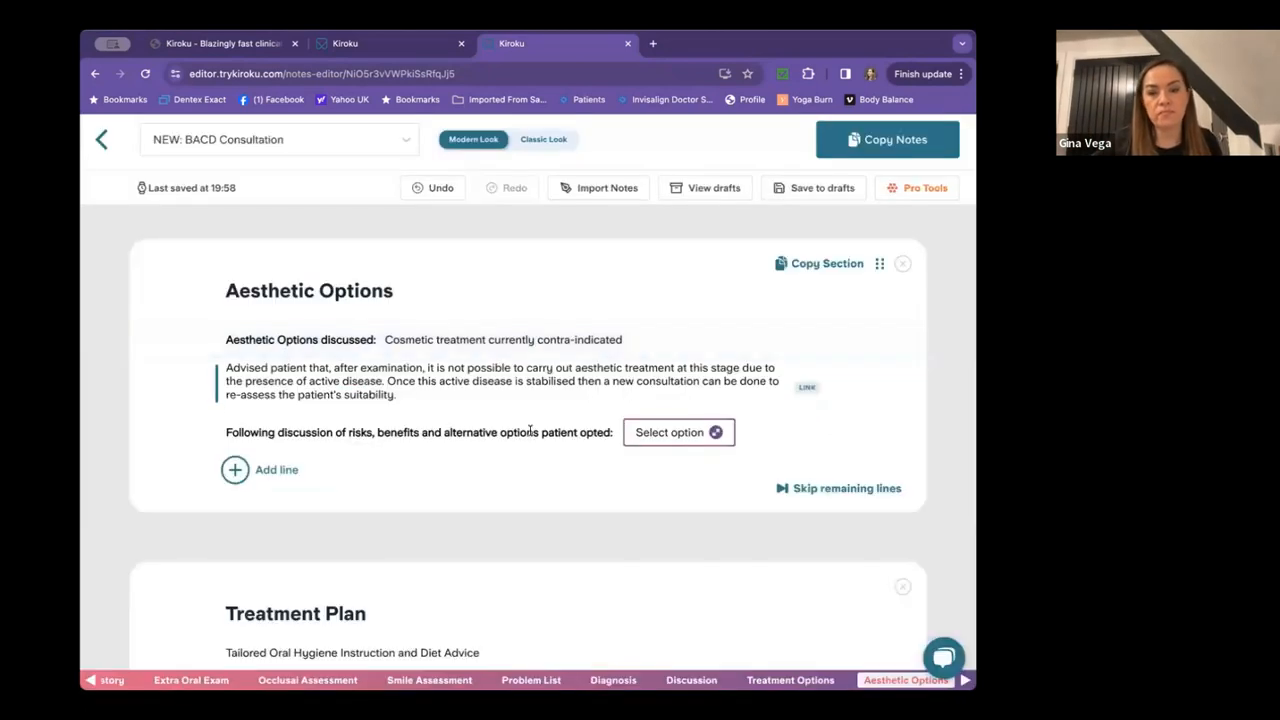
Record the patient opting for whitening and set the treatment plan to Home Whitening.
click(676, 432)
click(666, 417)
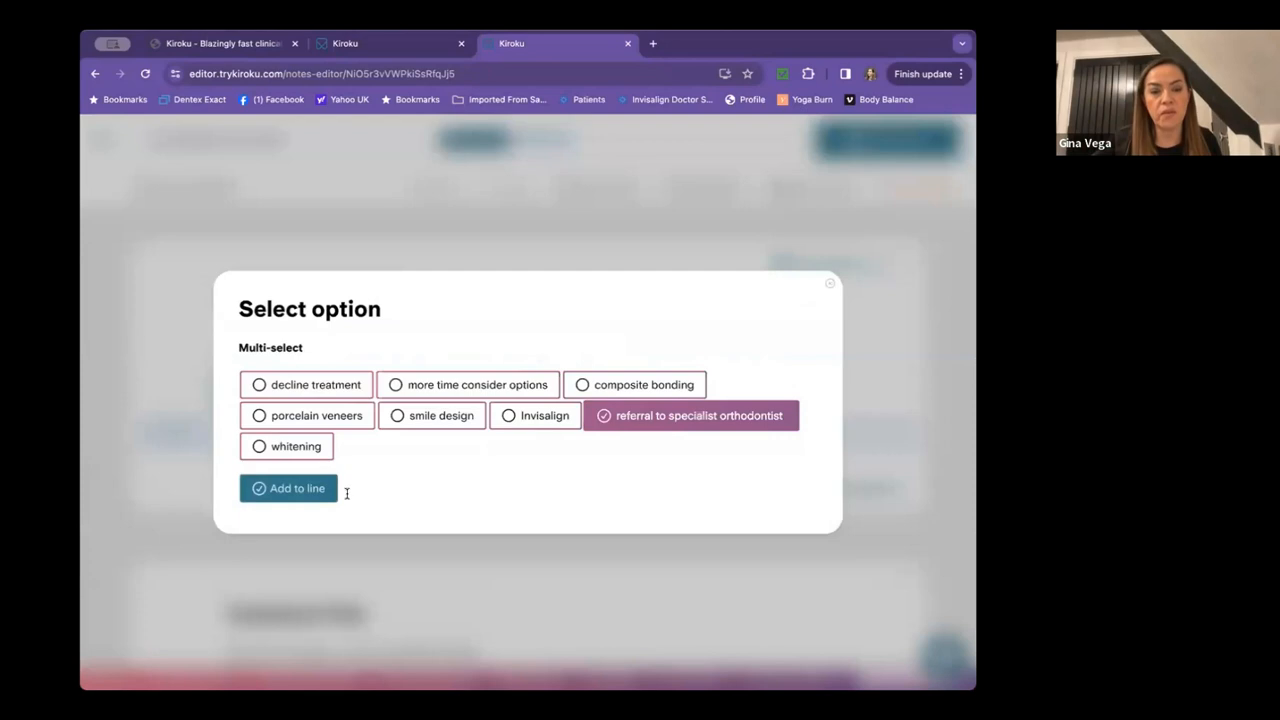
click(302, 458)
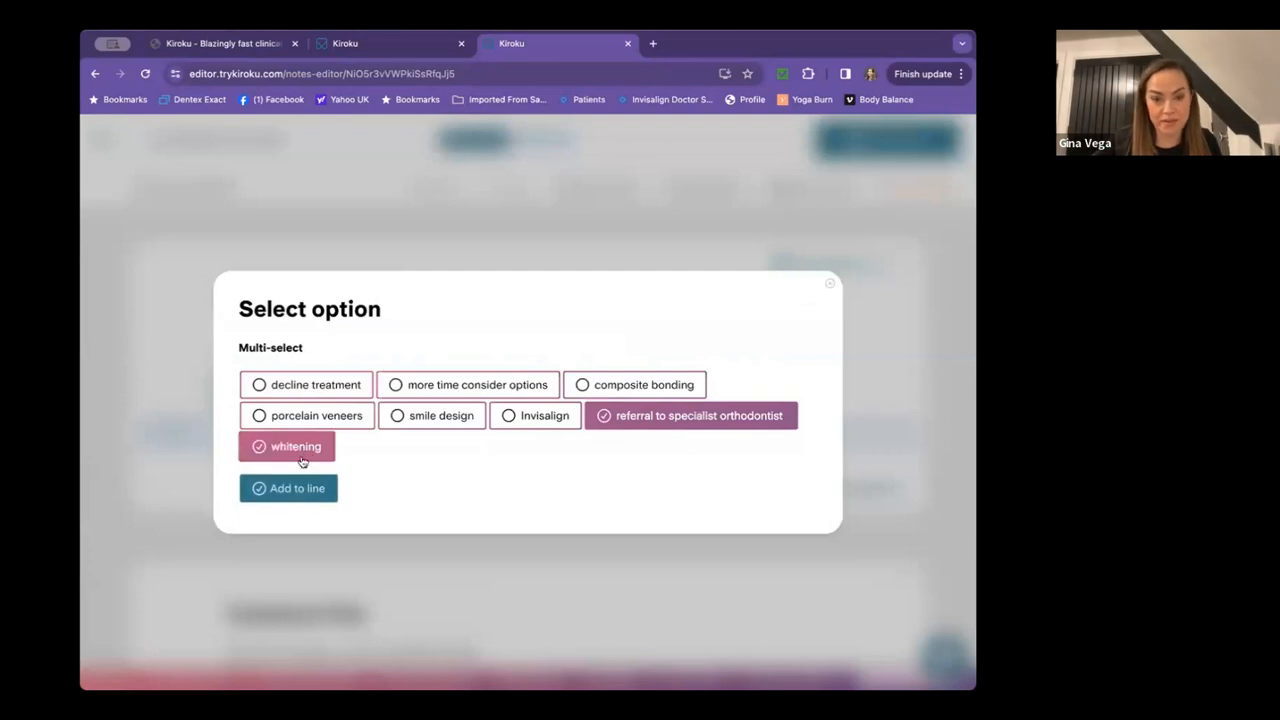
click(729, 420)
click(288, 488)
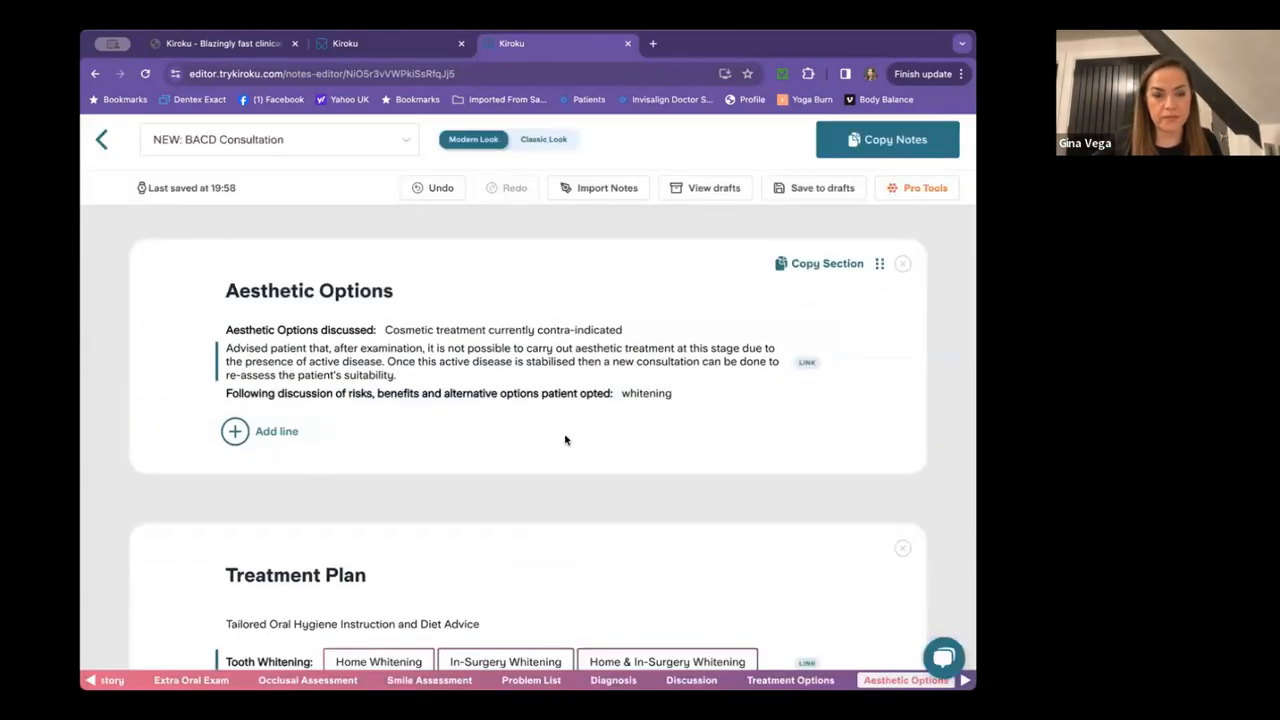
click(376, 438)
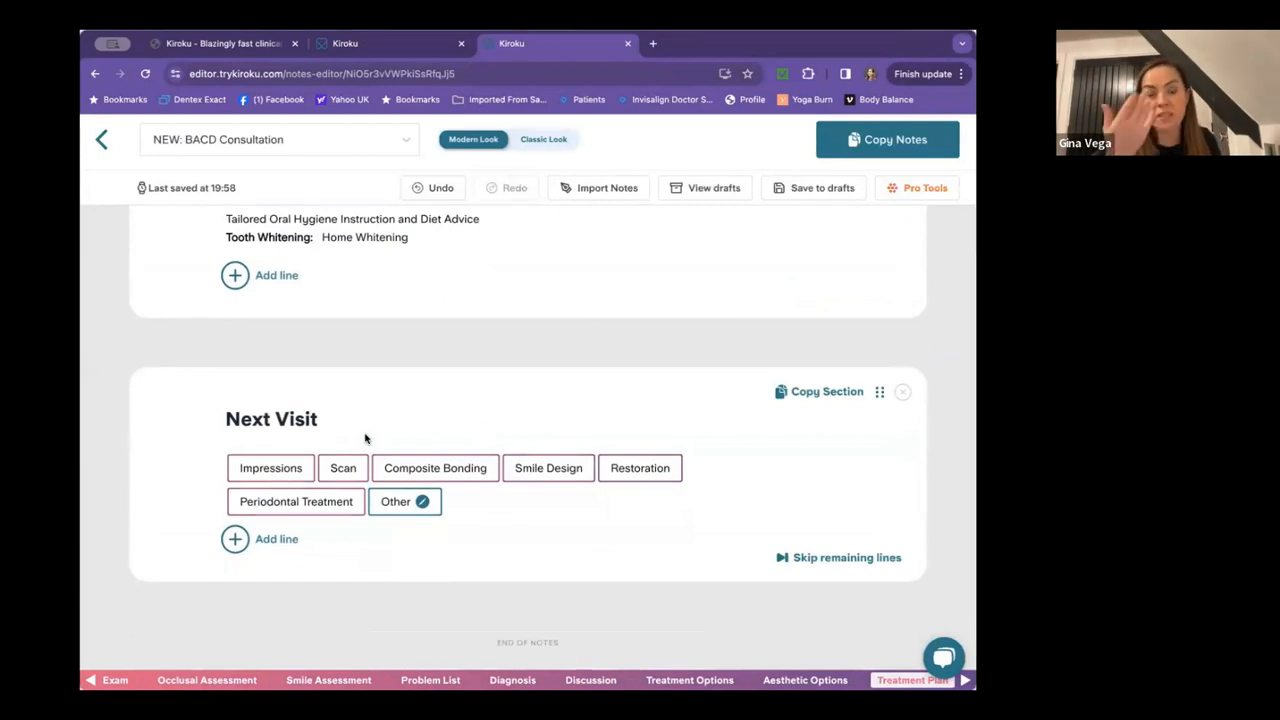
Choose Smile Design as the Next Visit and copy the completed consultation notes.
click(542, 470)
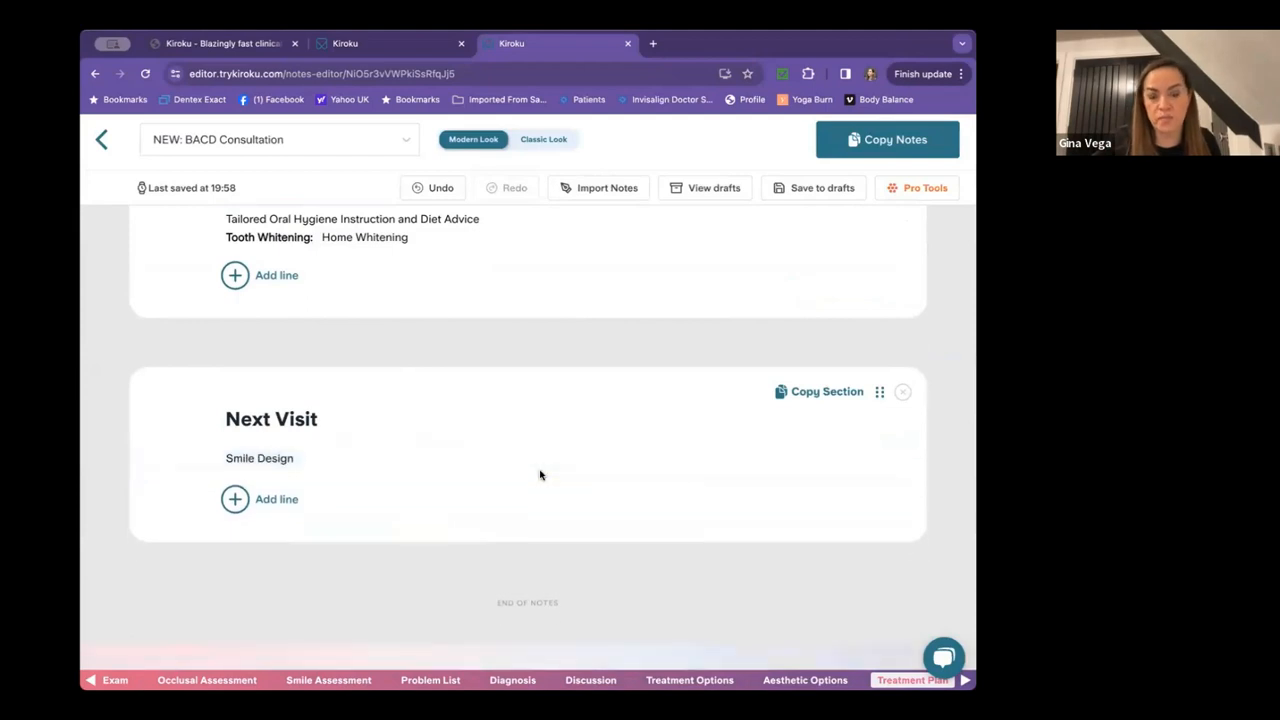
scroll(540, 475, down, 3)
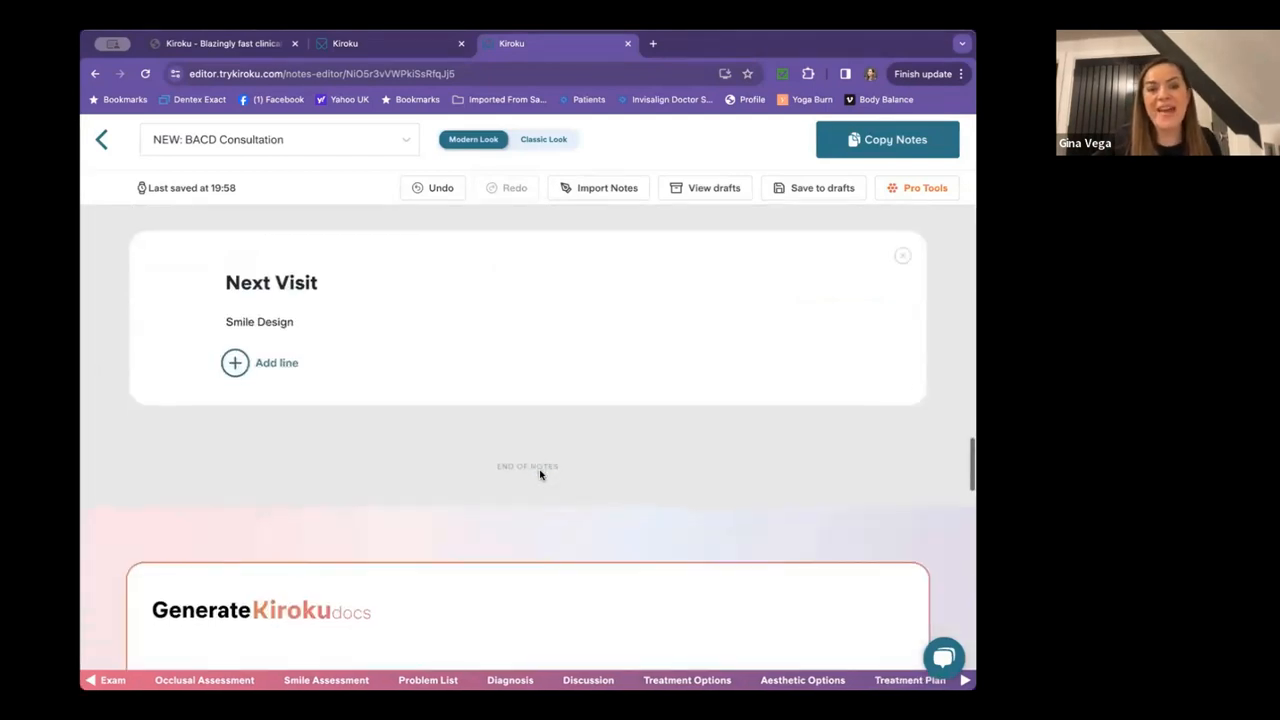
scroll(540, 475, up, 6)
click(848, 141)
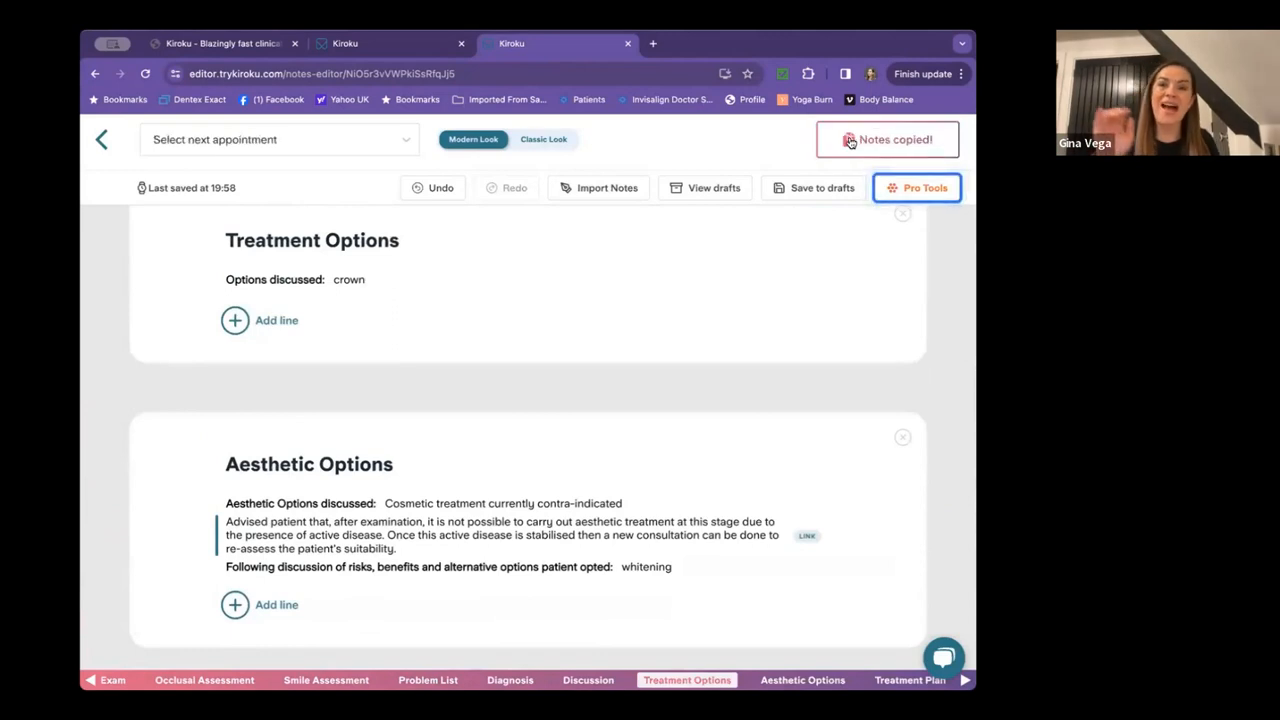
right_click(664, 326)
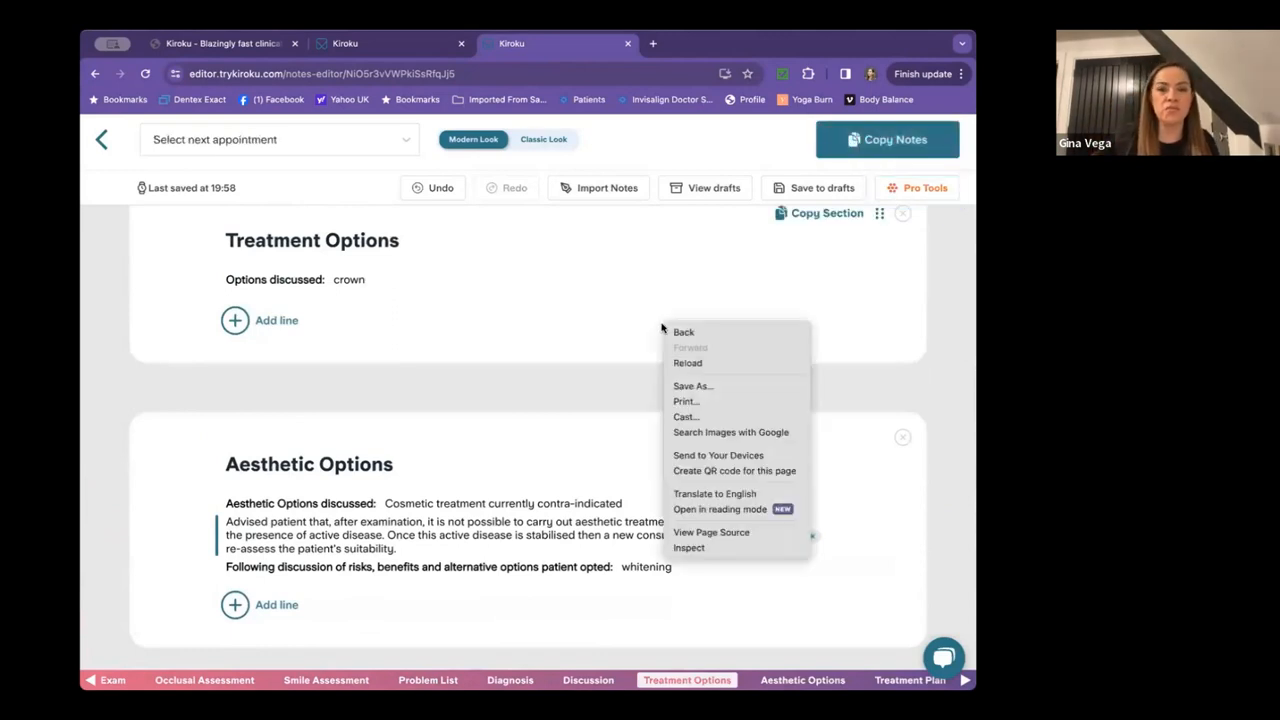
click(722, 261)
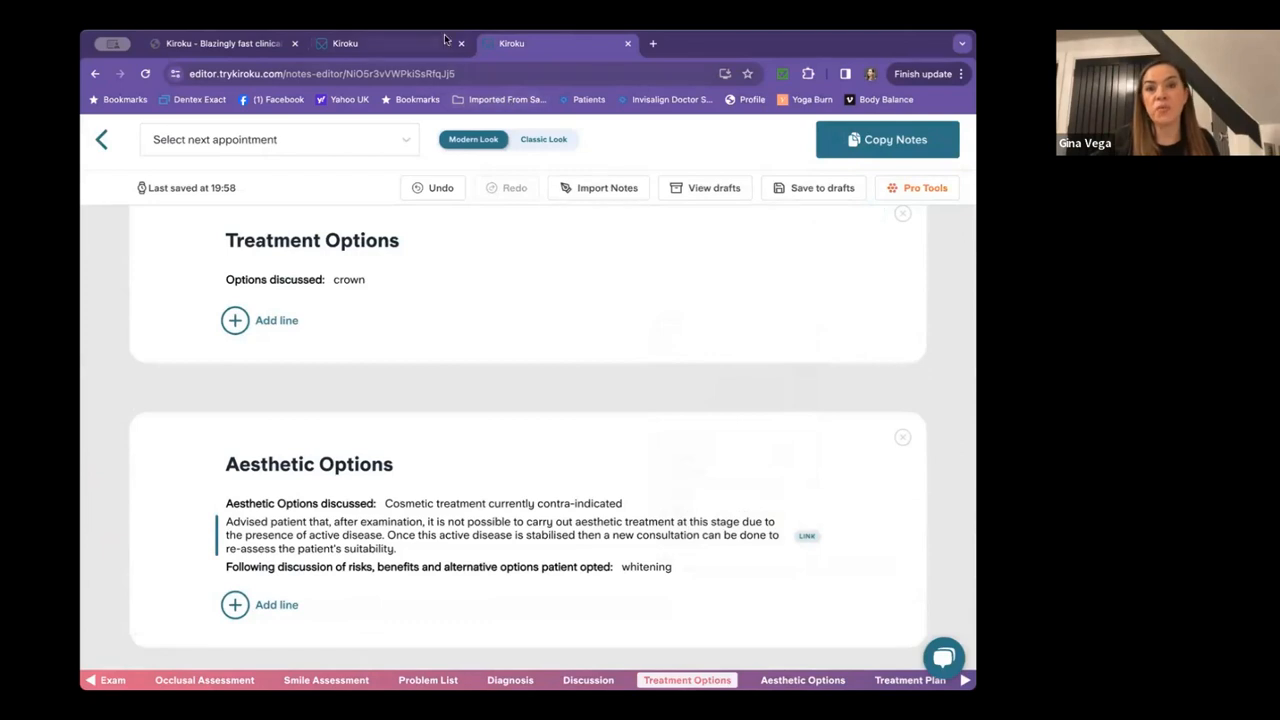
On the exam notes page, undo then redo Radiation back to Nil, copy the notes, and exit.
click(377, 43)
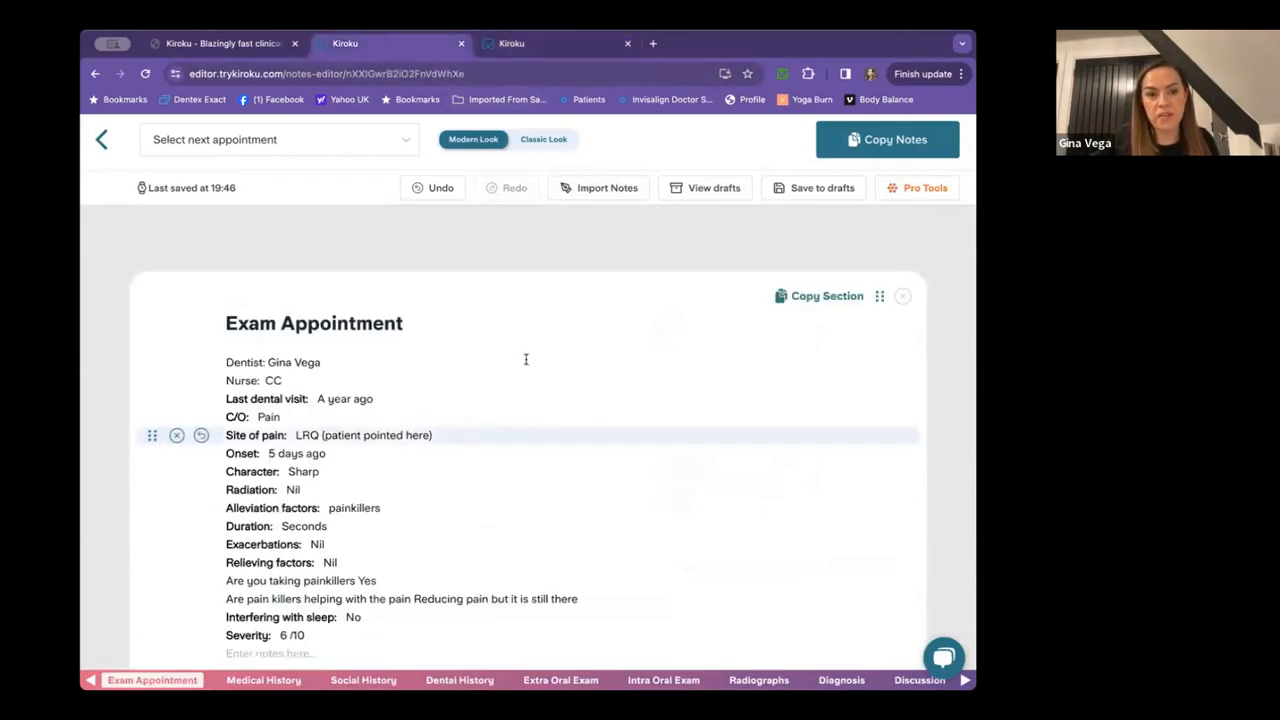
scroll(525, 359, down, 3)
scroll(571, 443, down, 8)
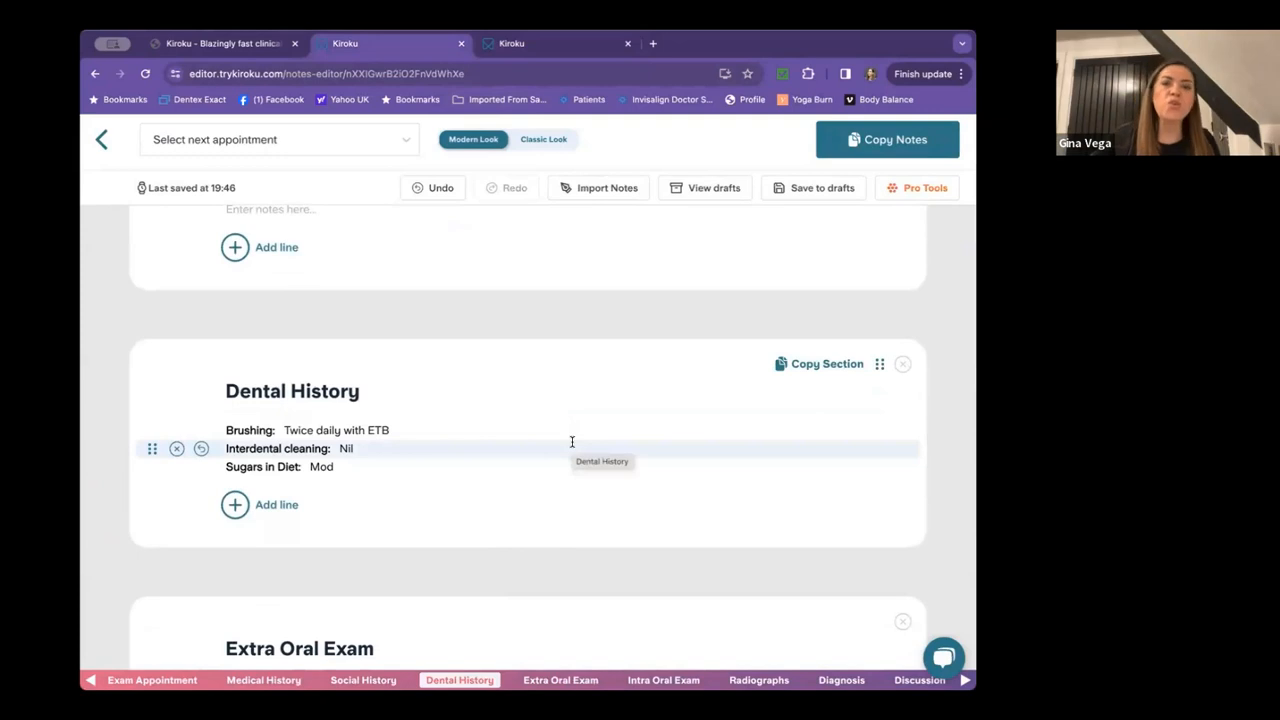
scroll(572, 442, up, 15)
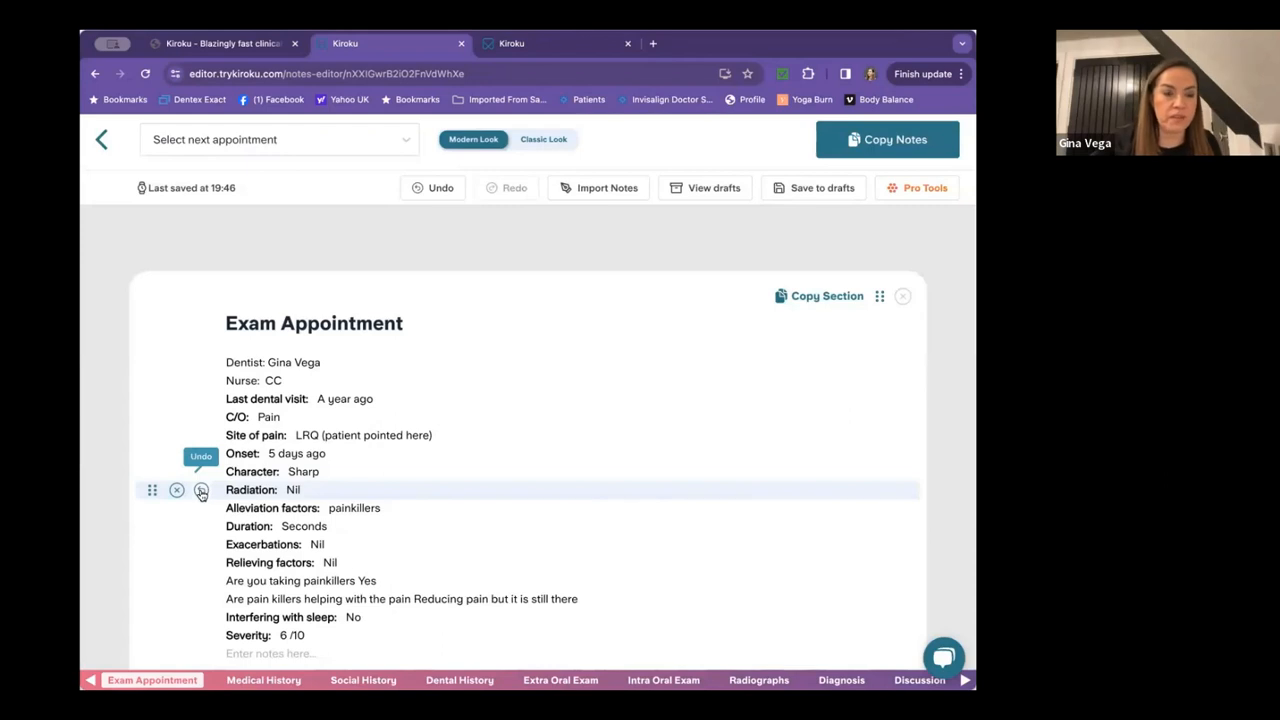
click(201, 491)
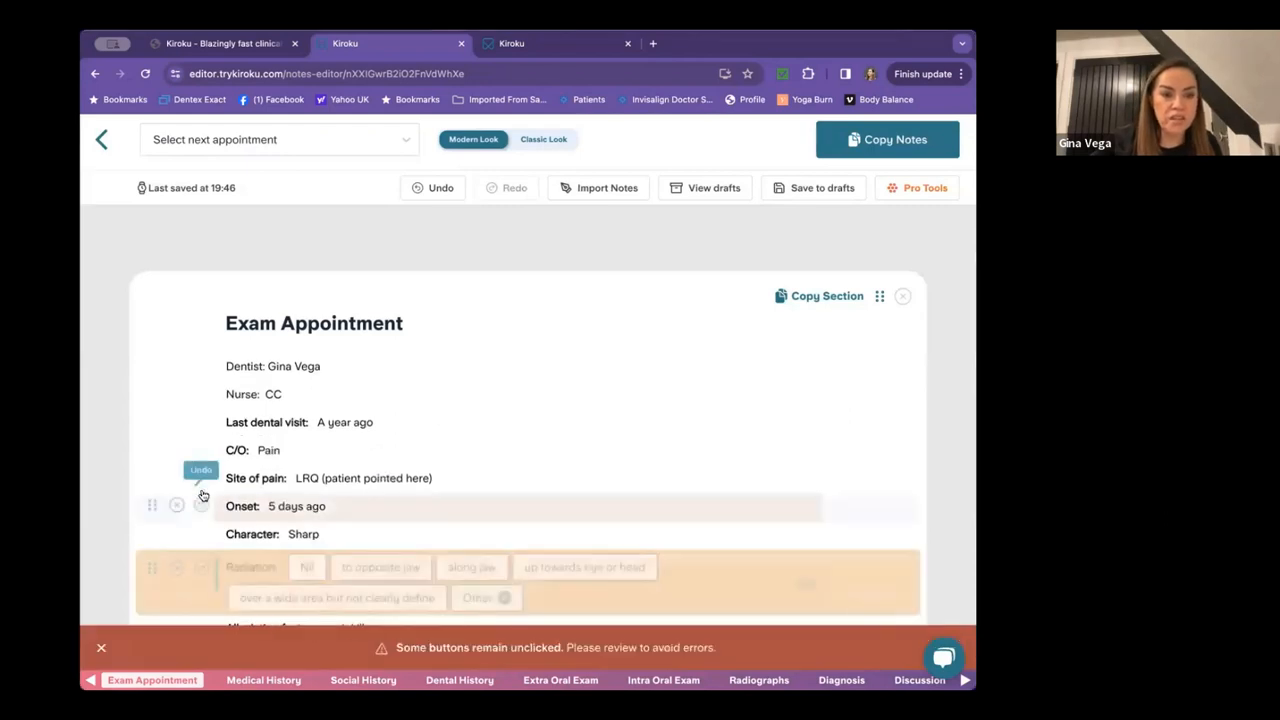
scroll(468, 454, down, 2)
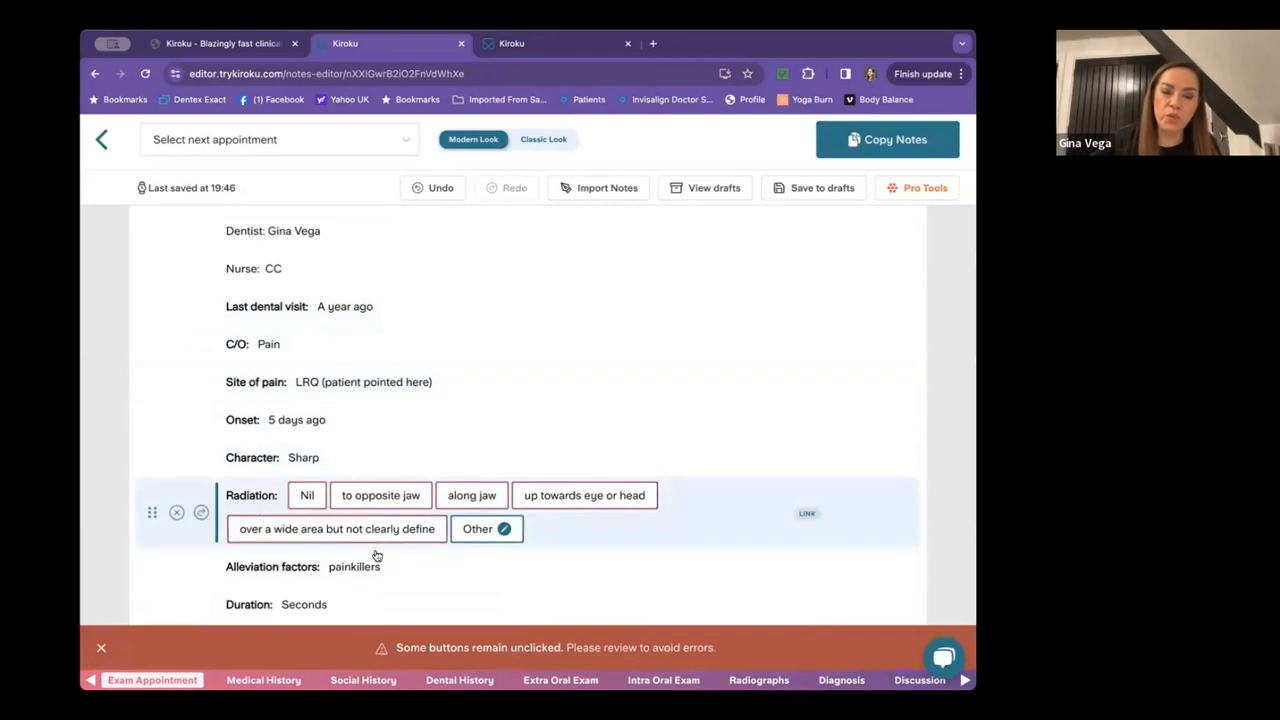
click(201, 514)
click(858, 139)
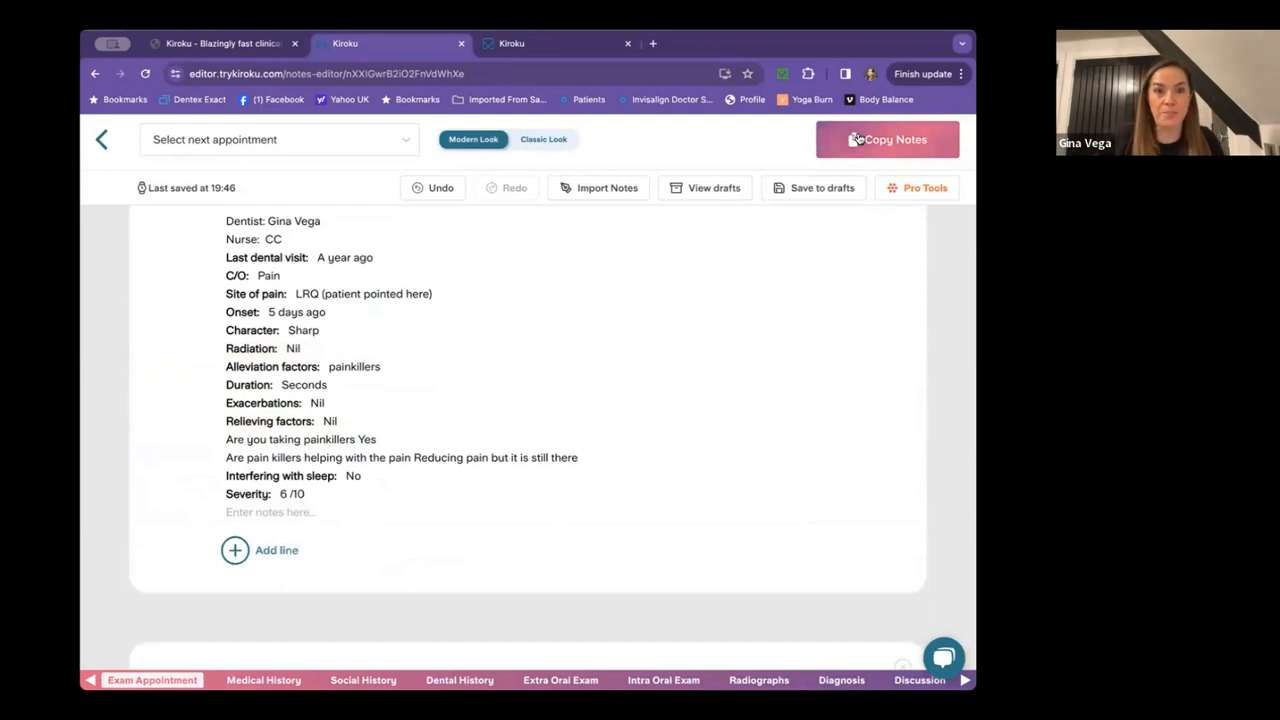
click(100, 141)
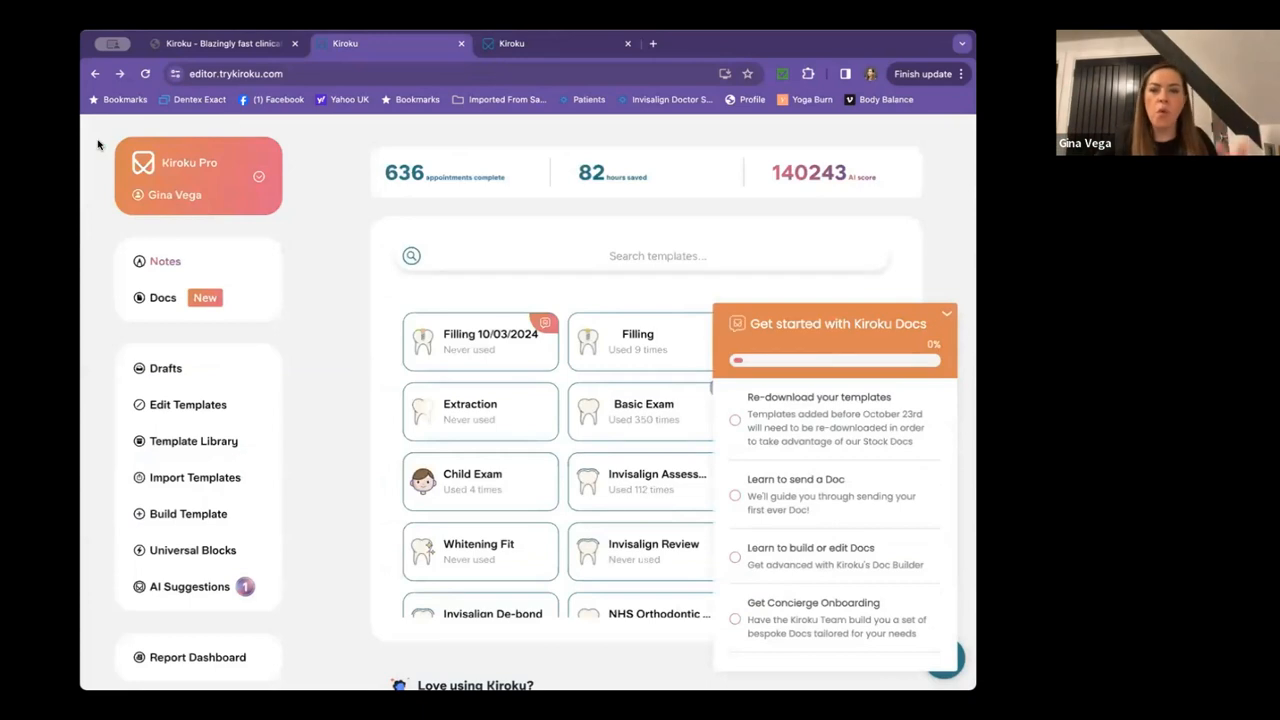
Collapse the Kiroku Docs getting-started checklist and browse the dashboard template grid.
click(947, 315)
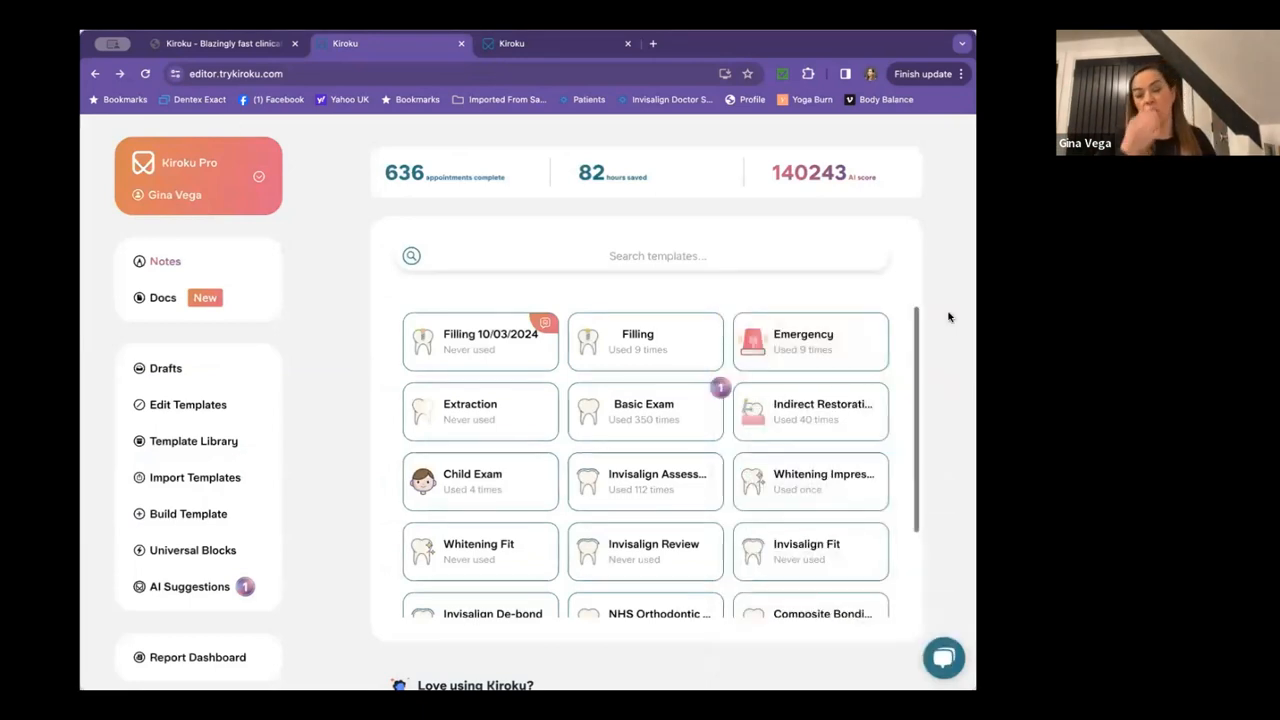
scroll(743, 352, down, 1)
scroll(743, 352, down, 2)
scroll(743, 352, up, 1)
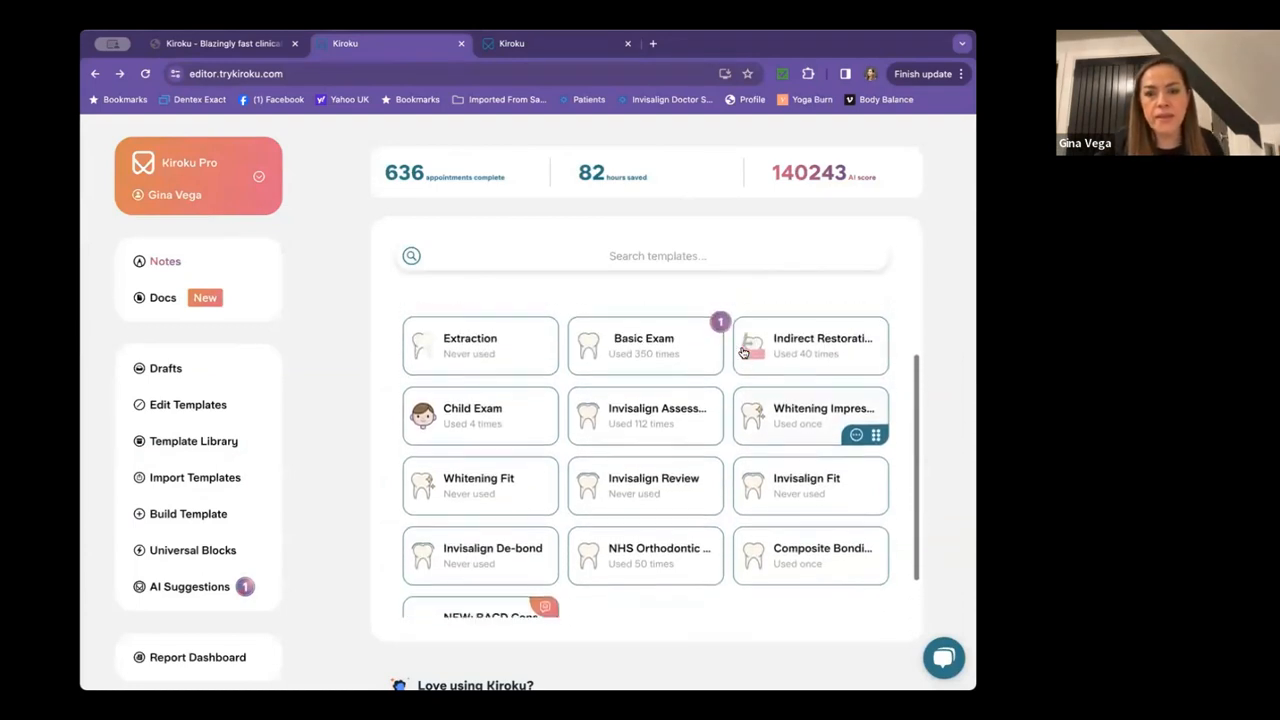
scroll(743, 352, up, 1)
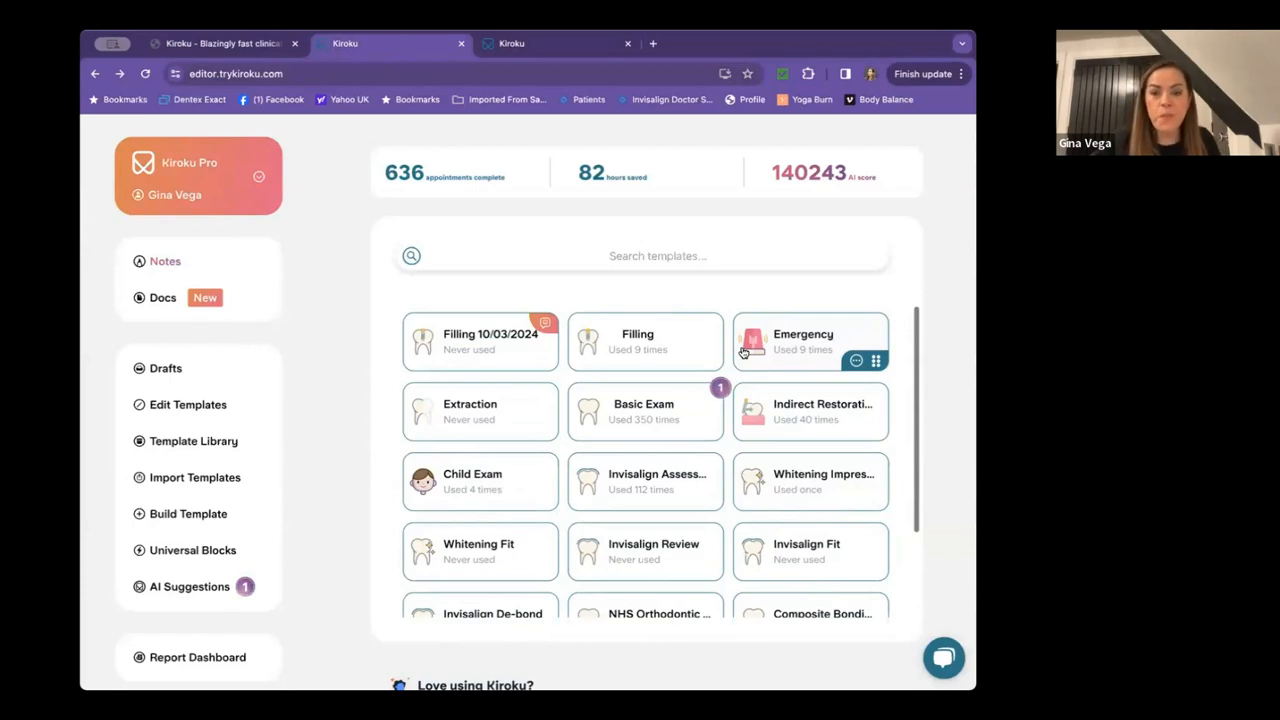
scroll(561, 503, down, 2)
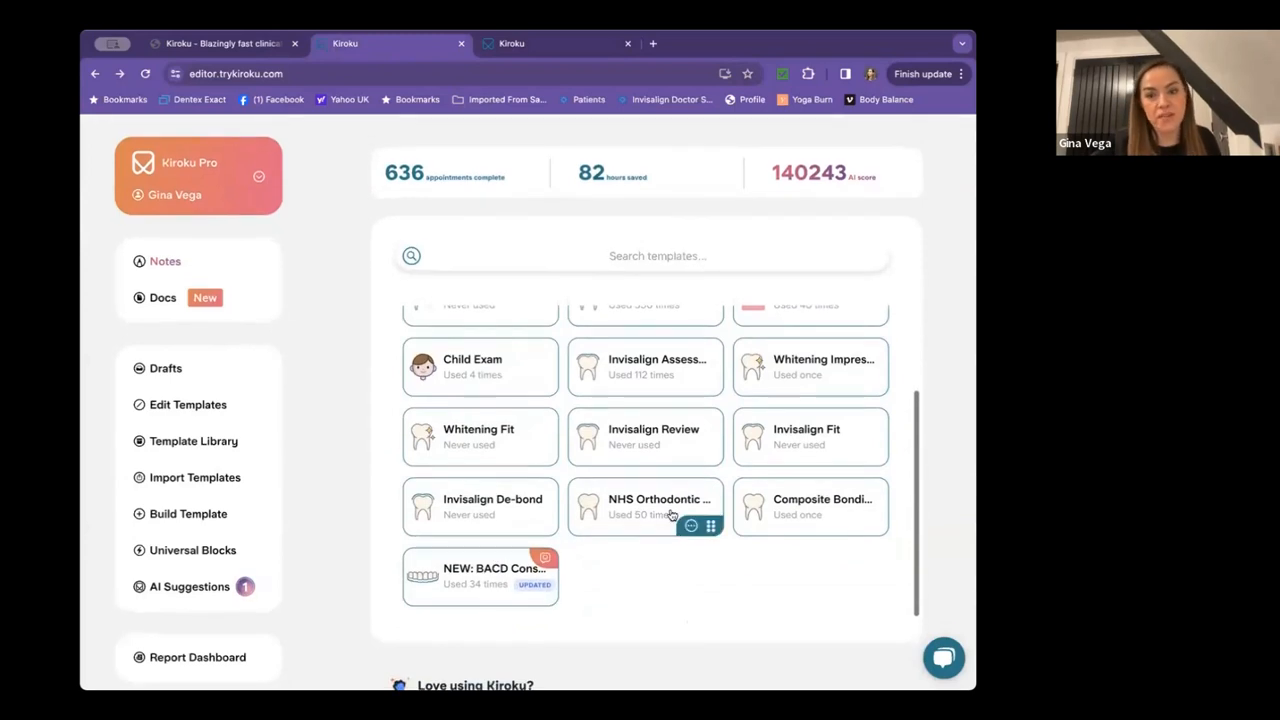
scroll(683, 518, up, 2)
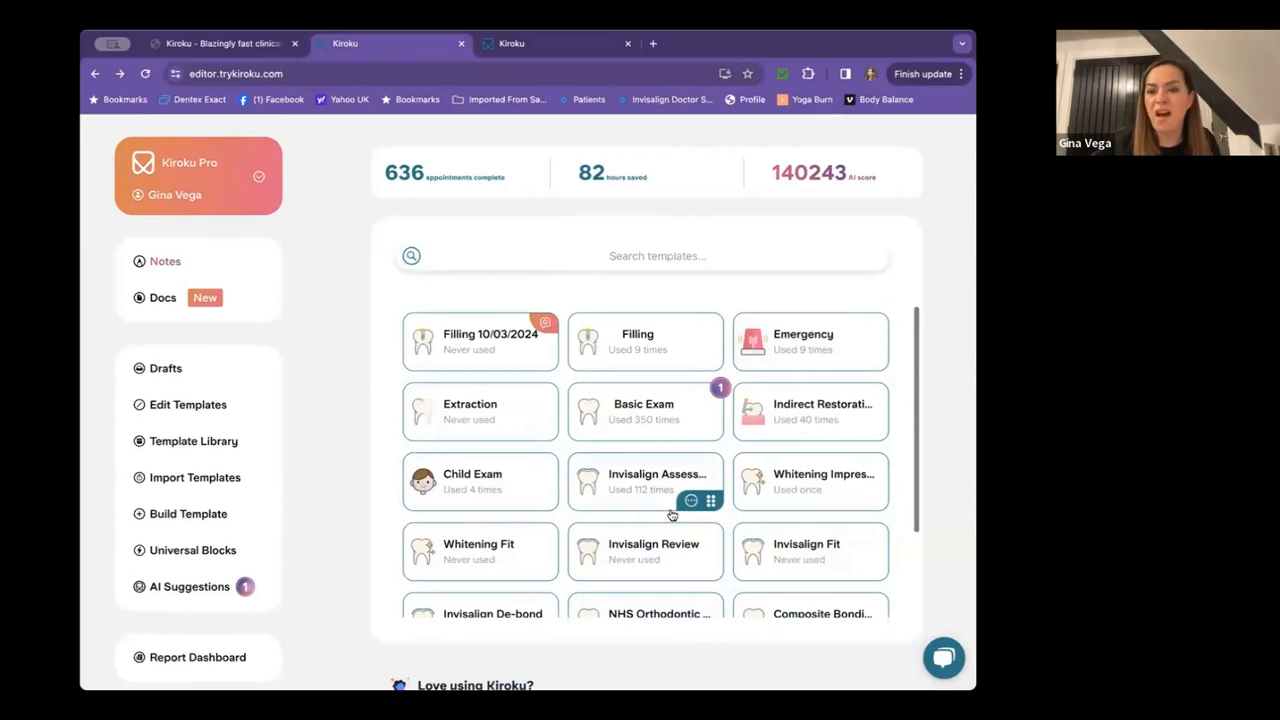
Look through the Indirect Restoration Prep template, then return to the template grid.
click(802, 410)
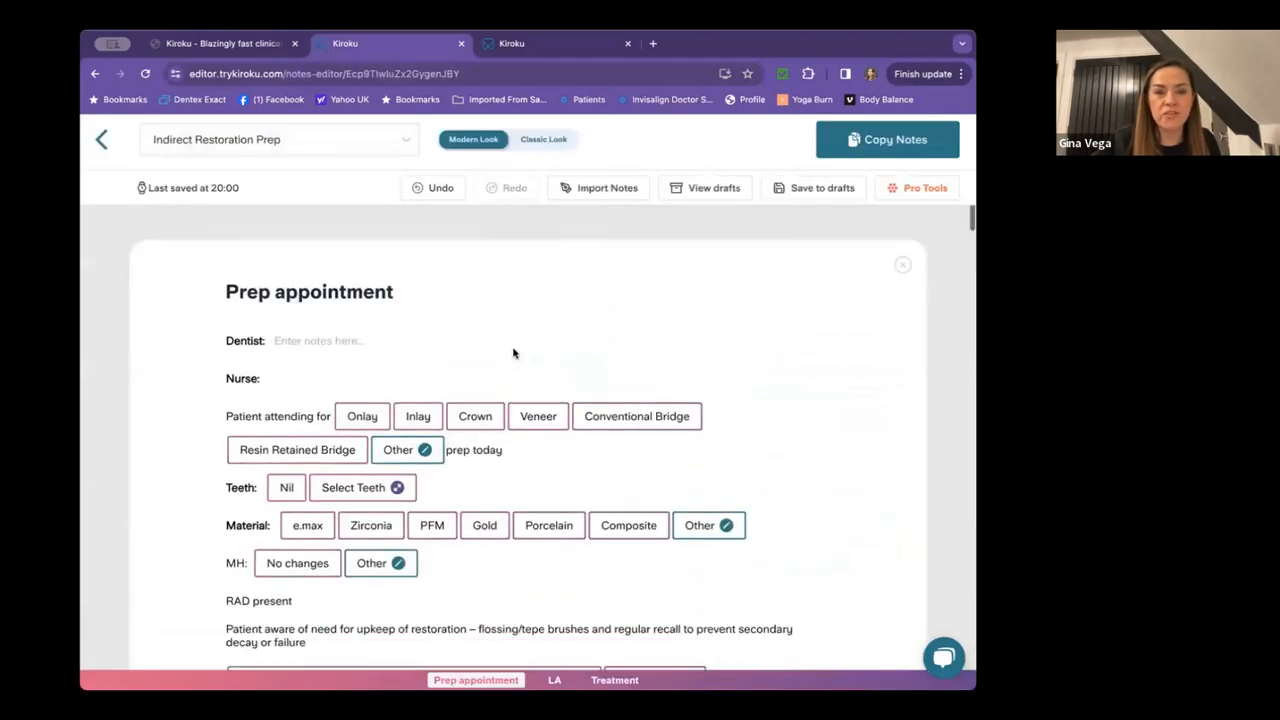
scroll(513, 352, down, 20)
scroll(513, 352, up, 20)
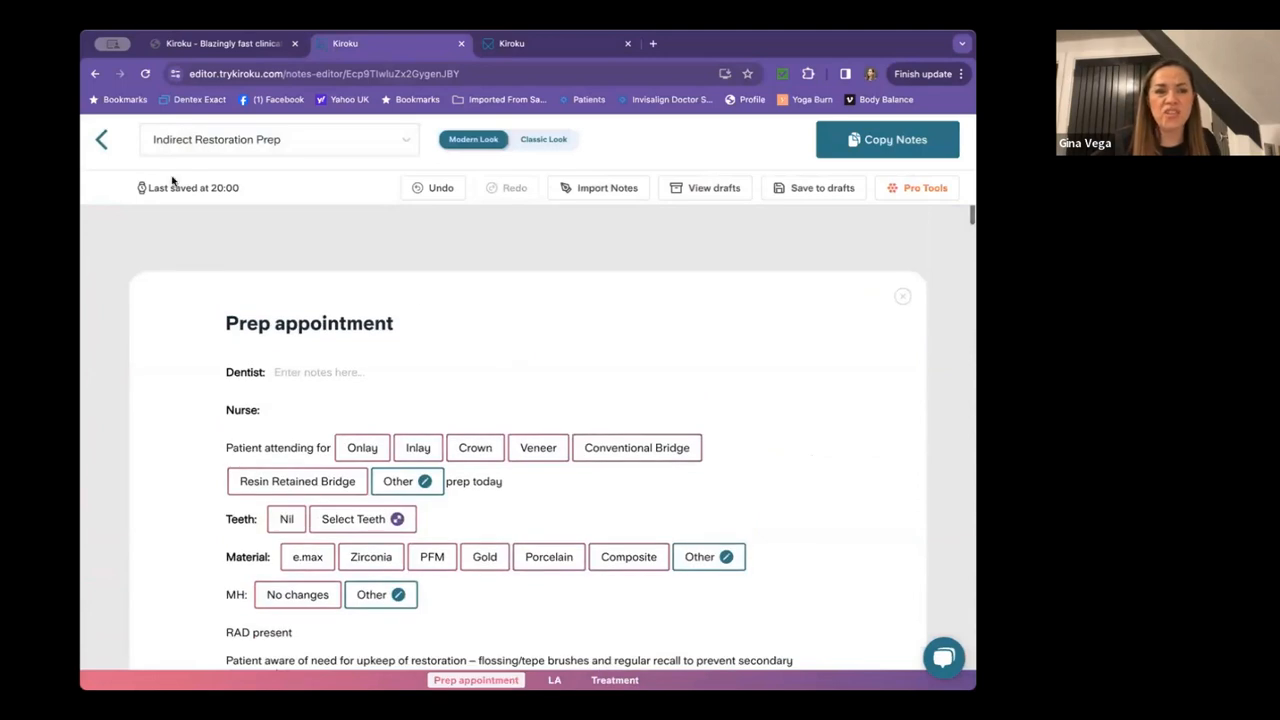
click(101, 140)
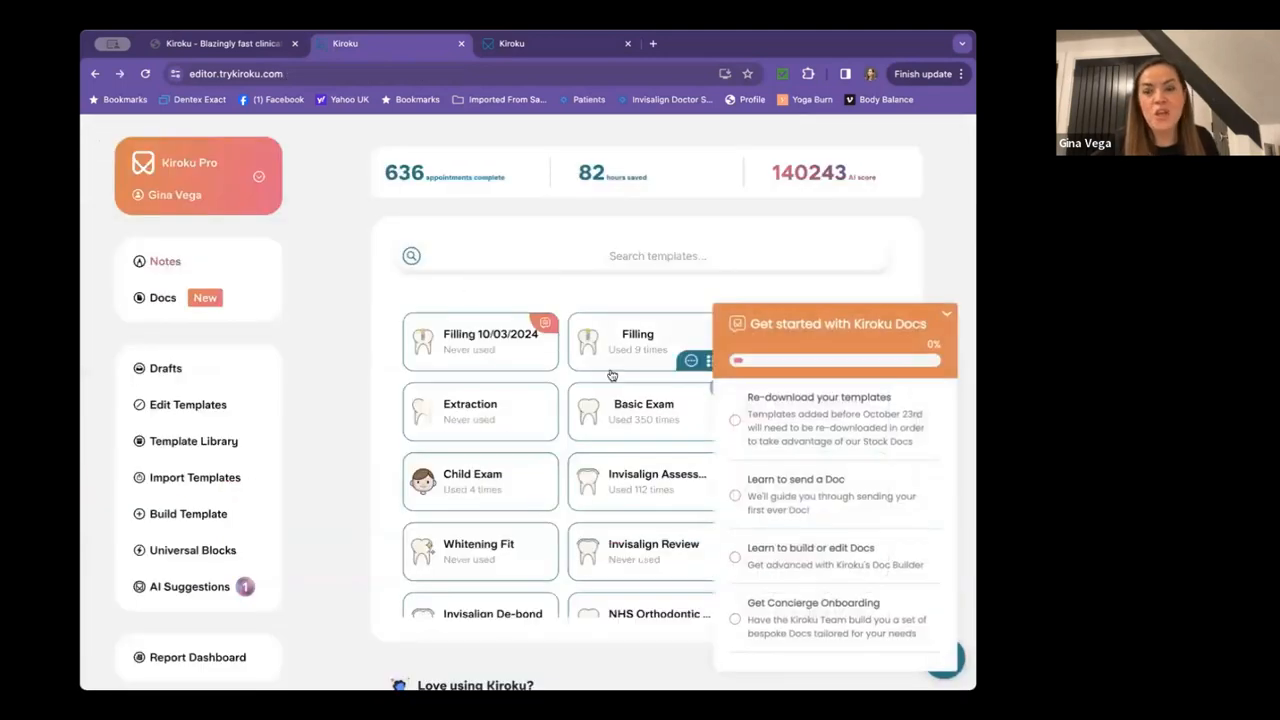
Close the Get started with Kiroku Docs panel using its chevron.
click(946, 316)
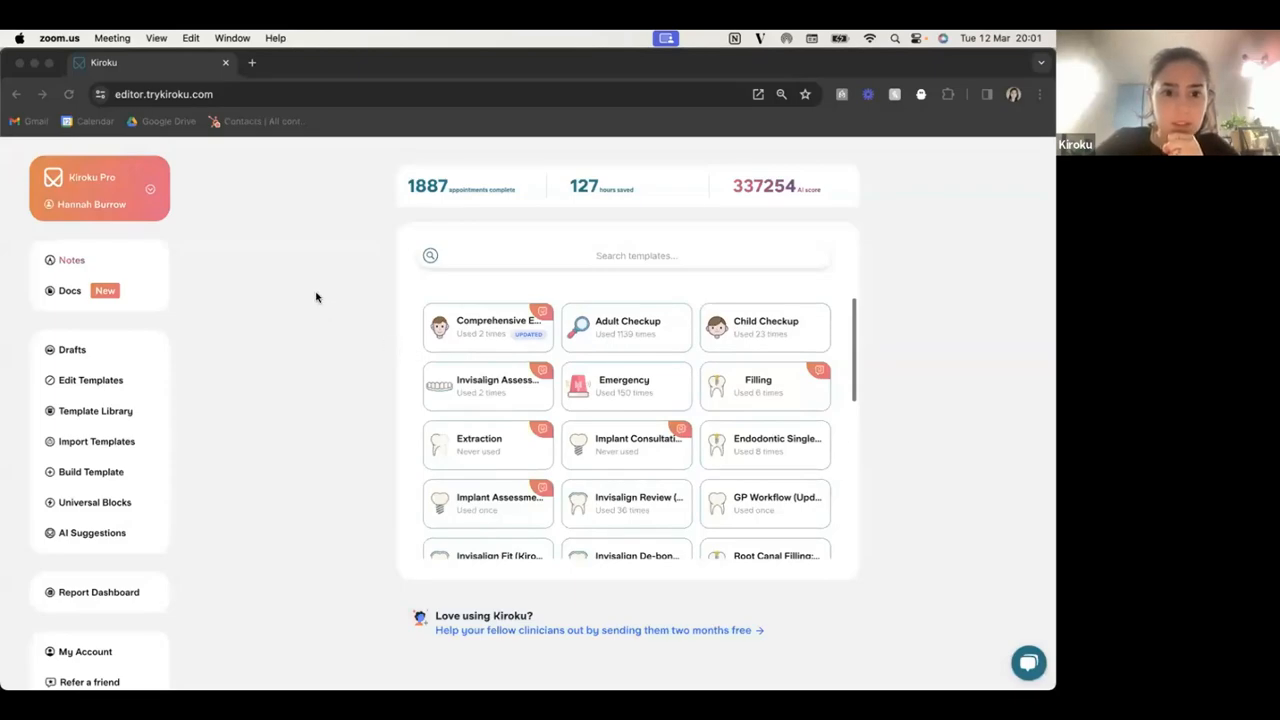
Activate the Chrome window so the Kiroku dashboard template grid is in focus.
click(316, 297)
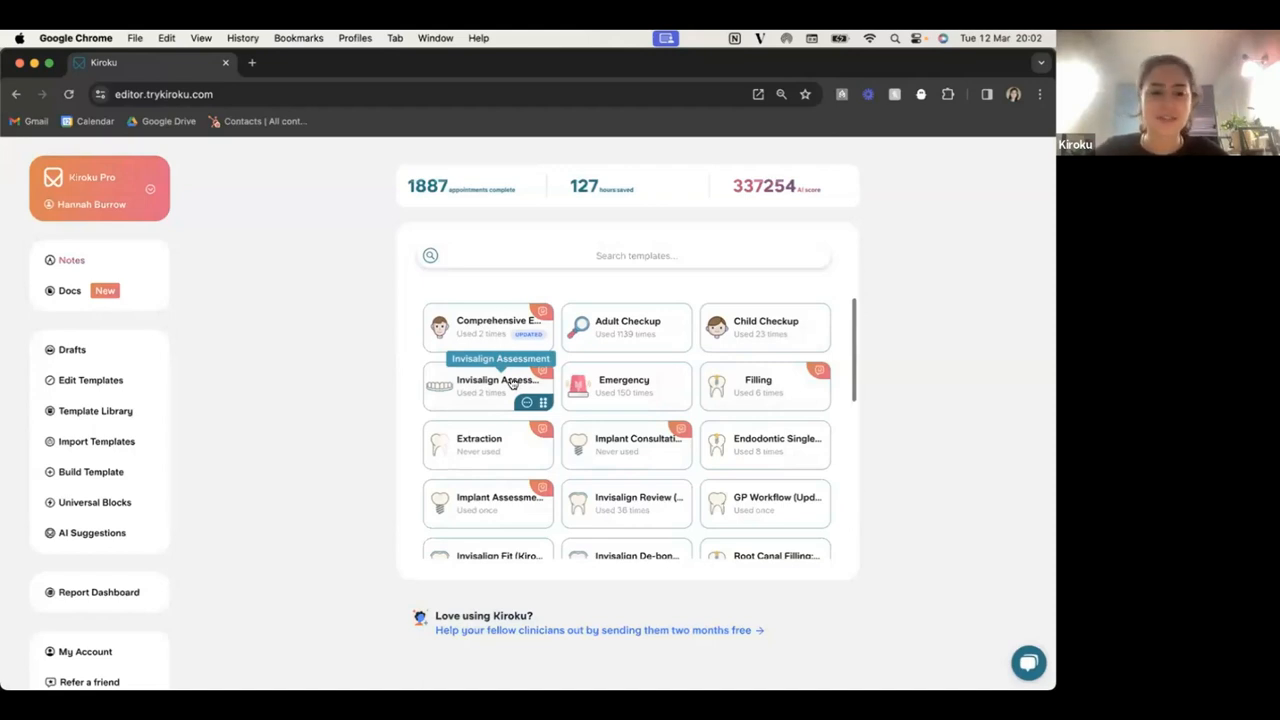
Open the EG INVIS Invisalign Assessment draft from Drafts and scroll down to Generate Kiroku docs.
click(75, 355)
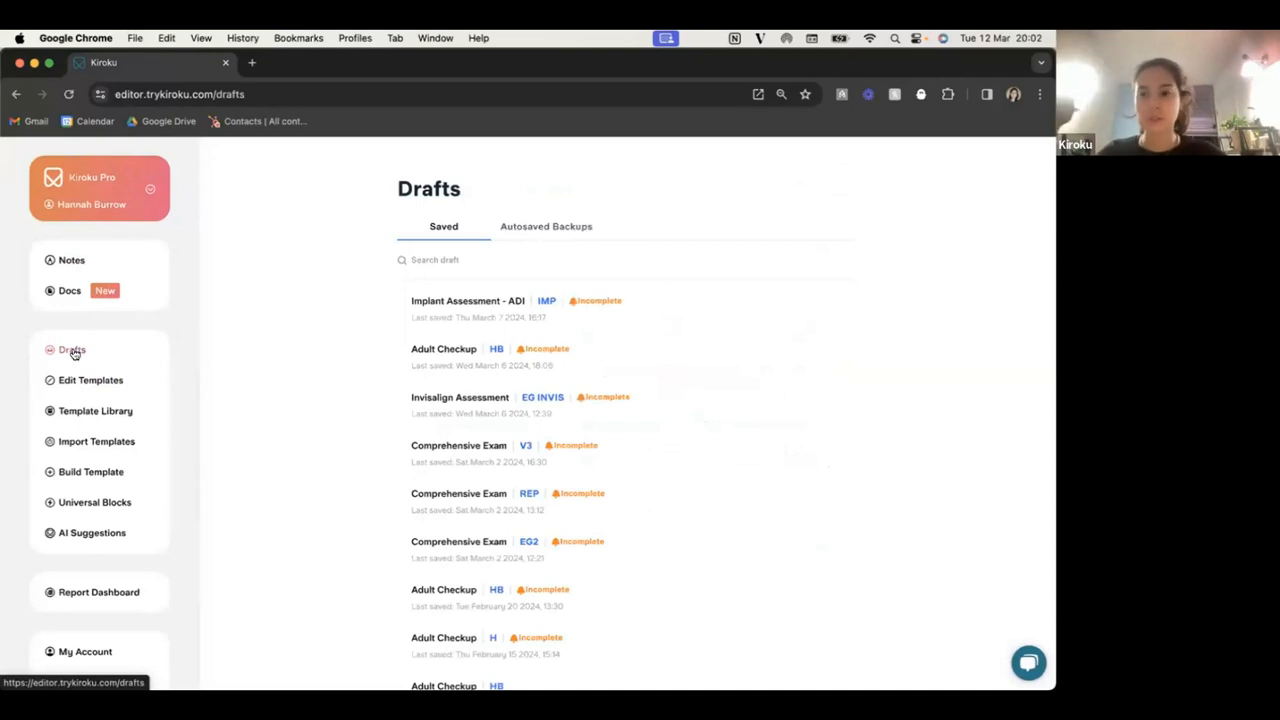
click(474, 401)
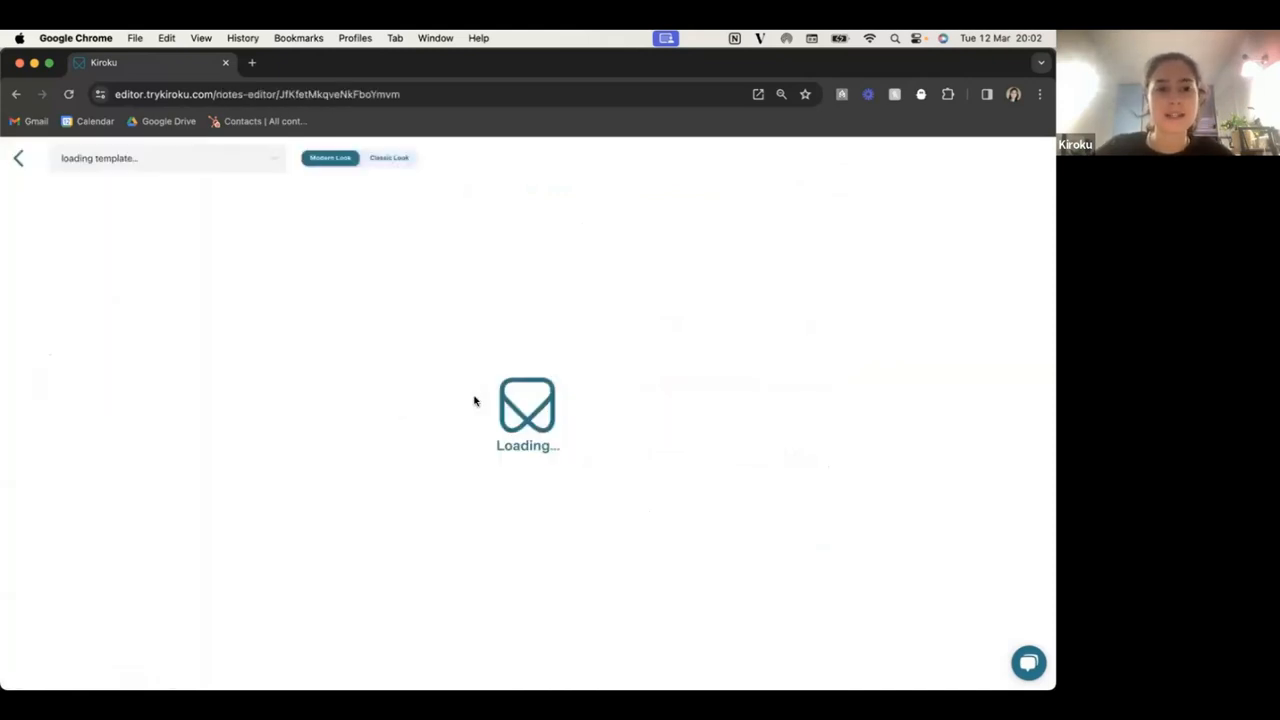
scroll(474, 398, down, 10)
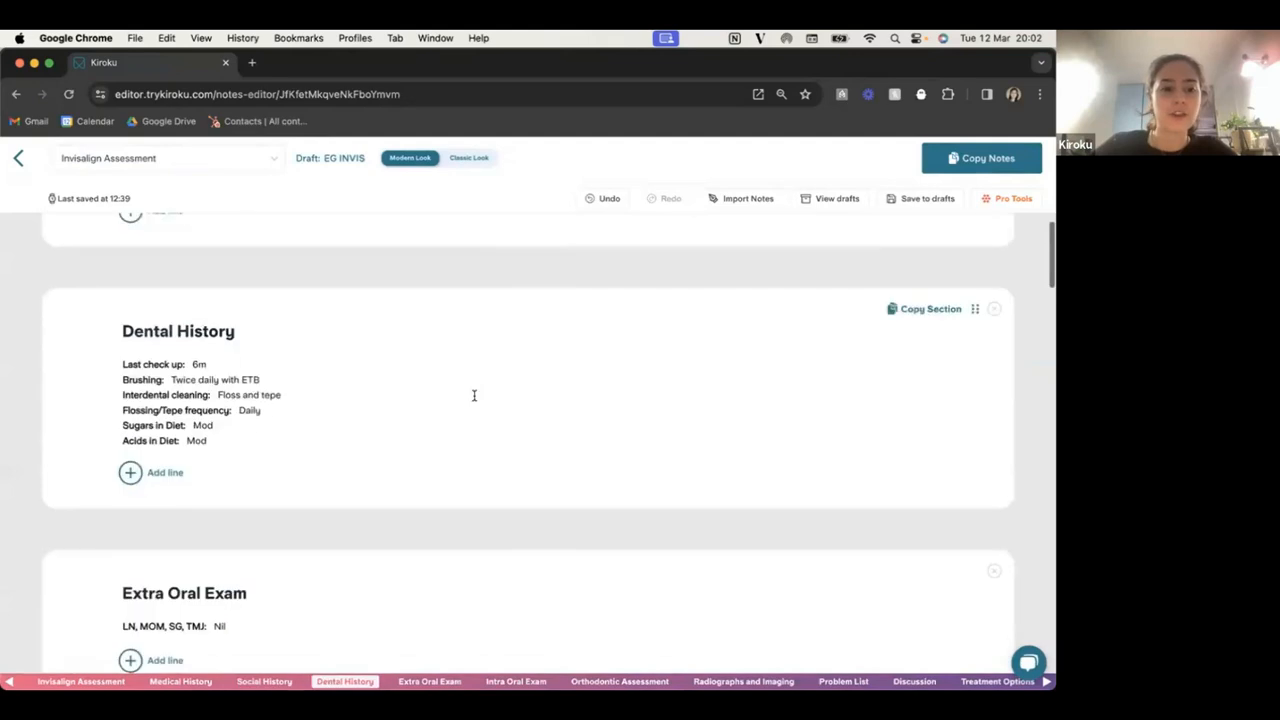
scroll(474, 398, down, 20)
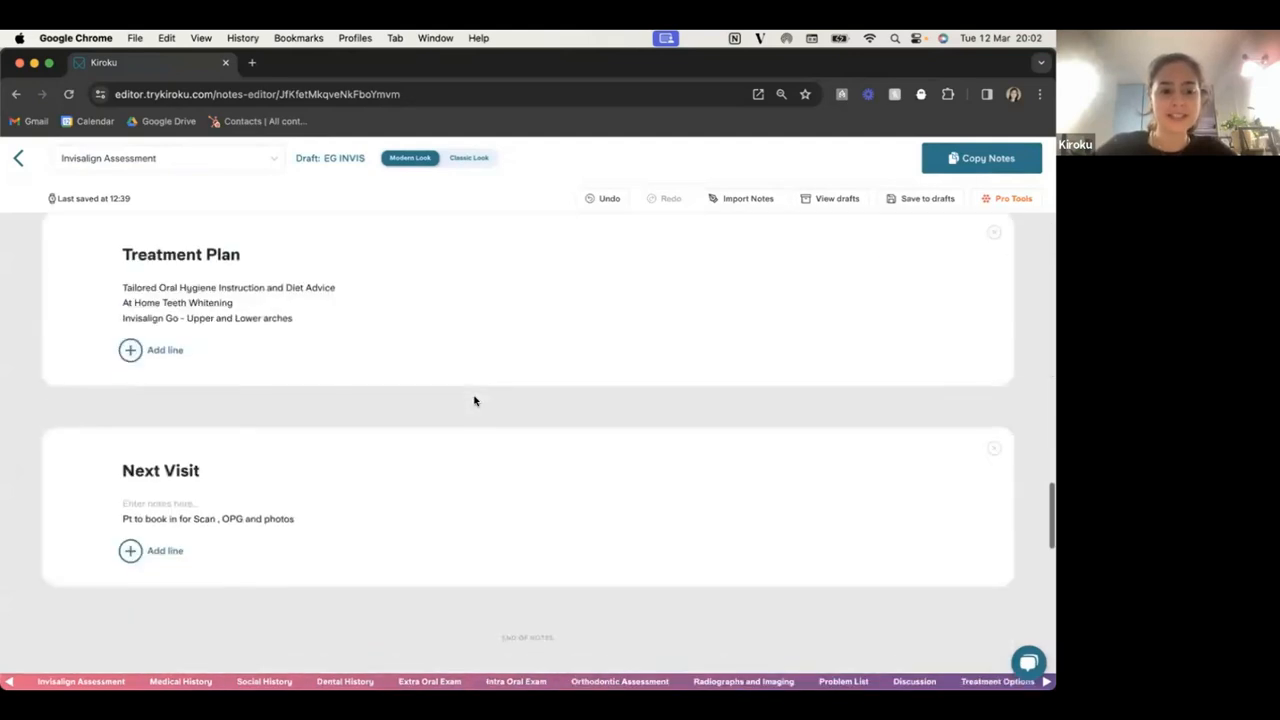
scroll(474, 401, down, 3)
scroll(474, 401, up, 3)
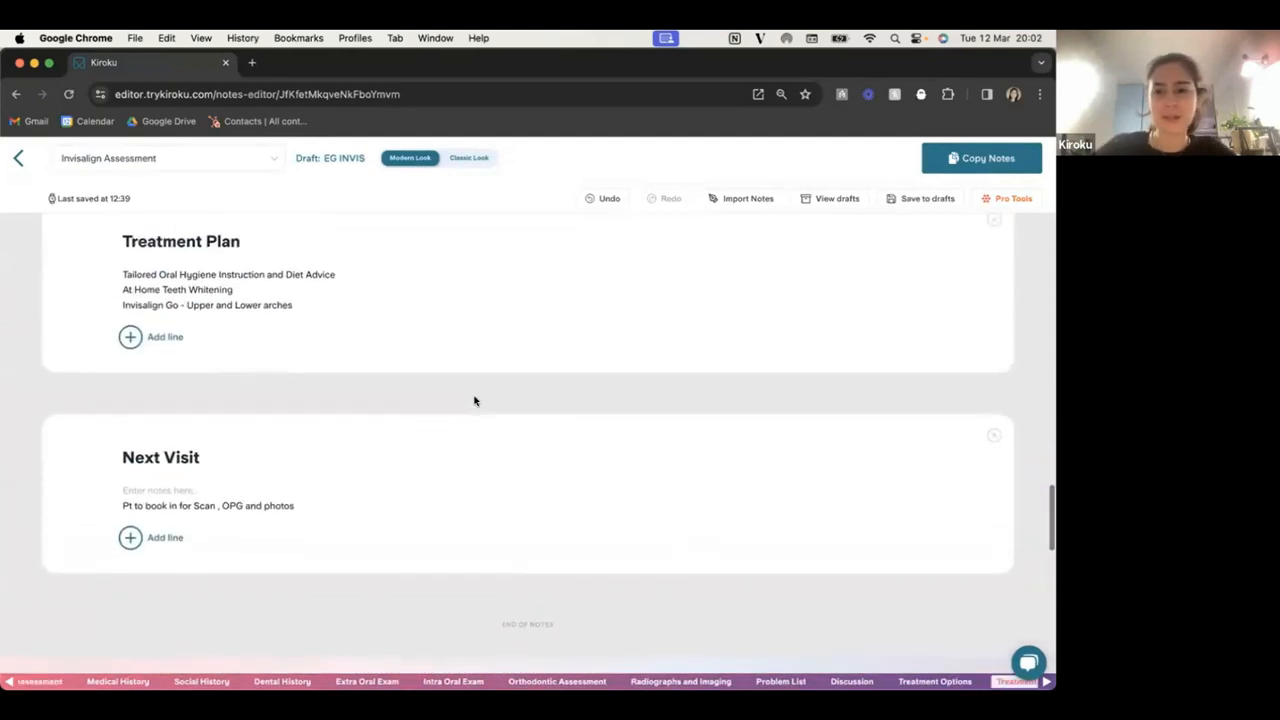
scroll(475, 401, down, 1)
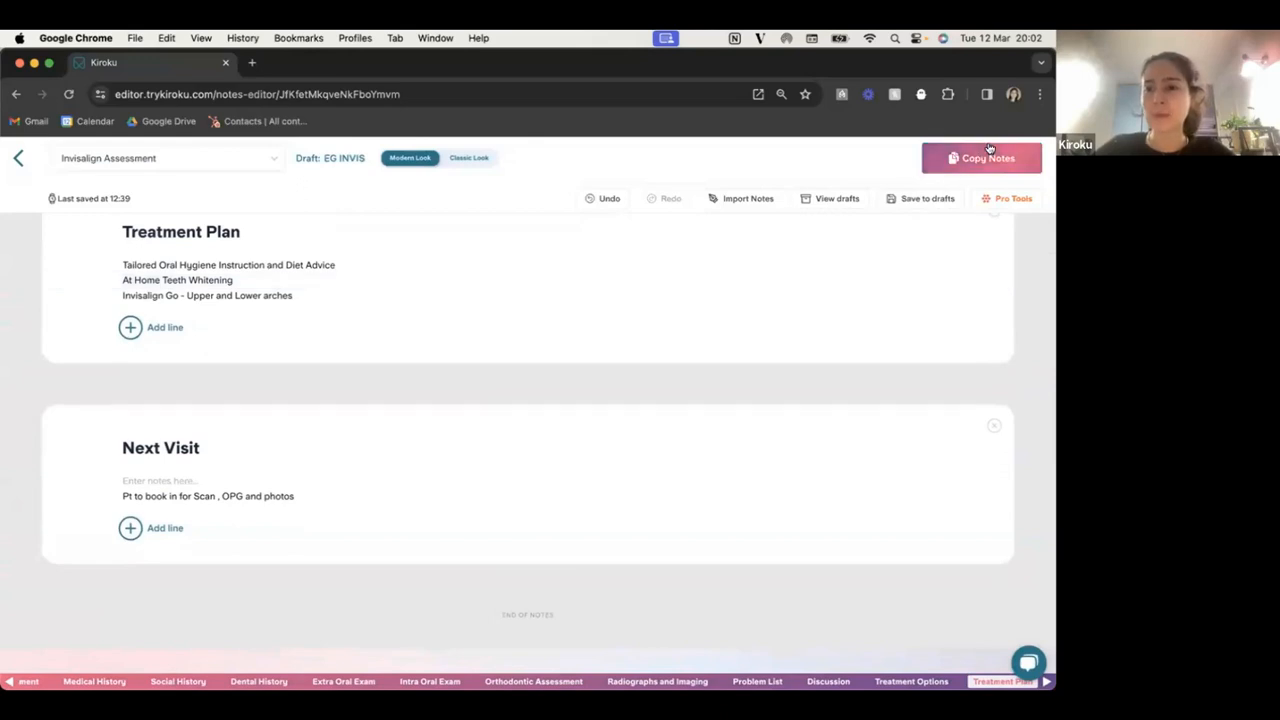
scroll(784, 226, down, 5)
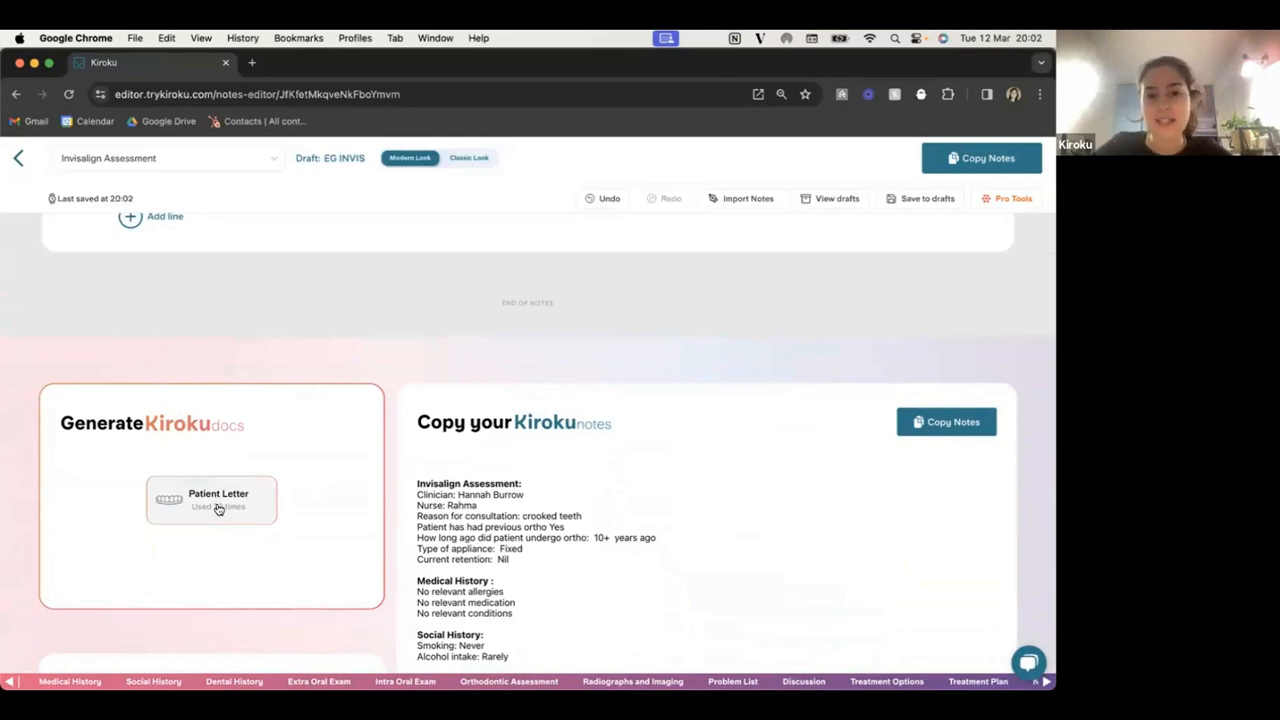
Generate the Patient Letter and enter the patient's full name in its Patient Name field.
click(218, 509)
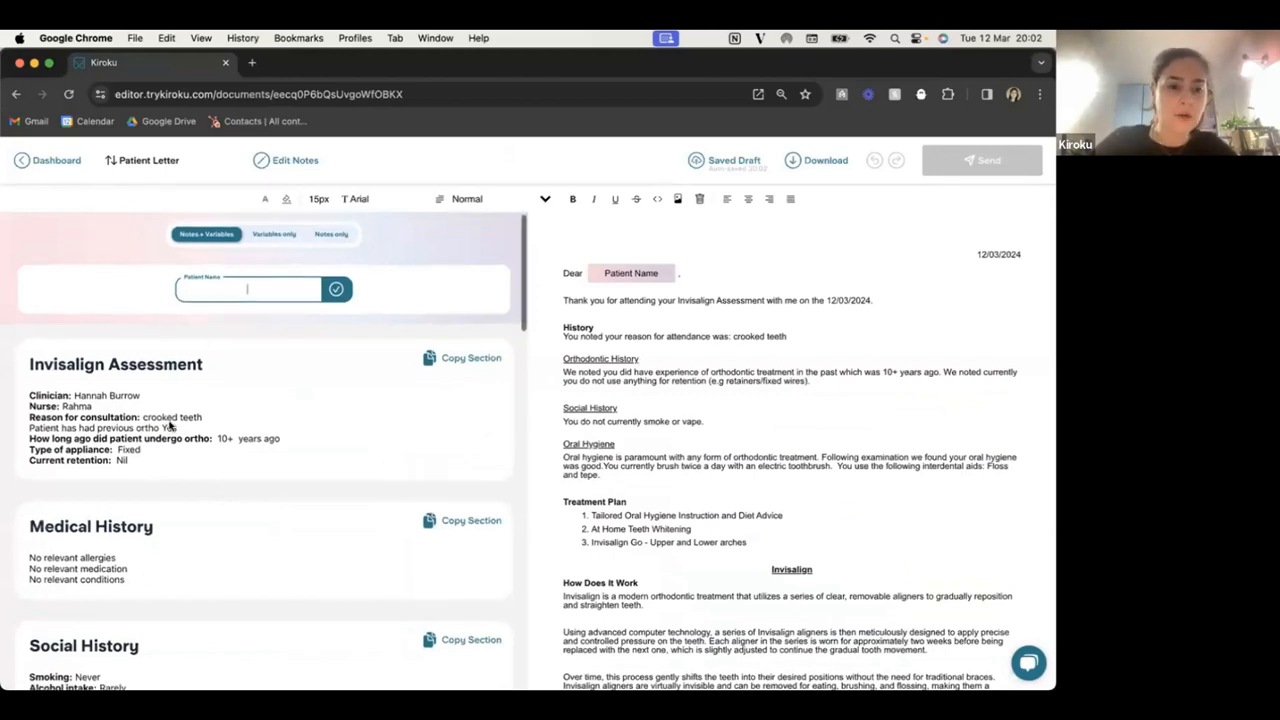
scroll(171, 423, down, 2)
scroll(169, 426, down, 10)
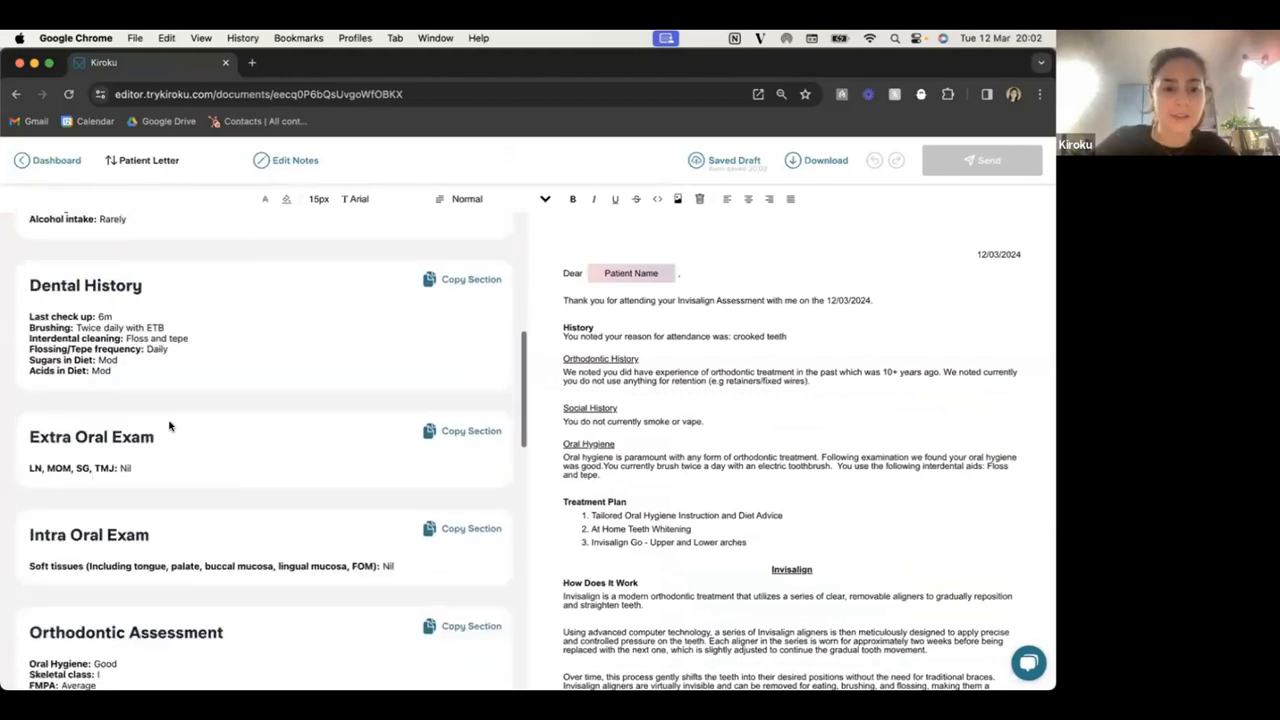
scroll(169, 426, up, 12)
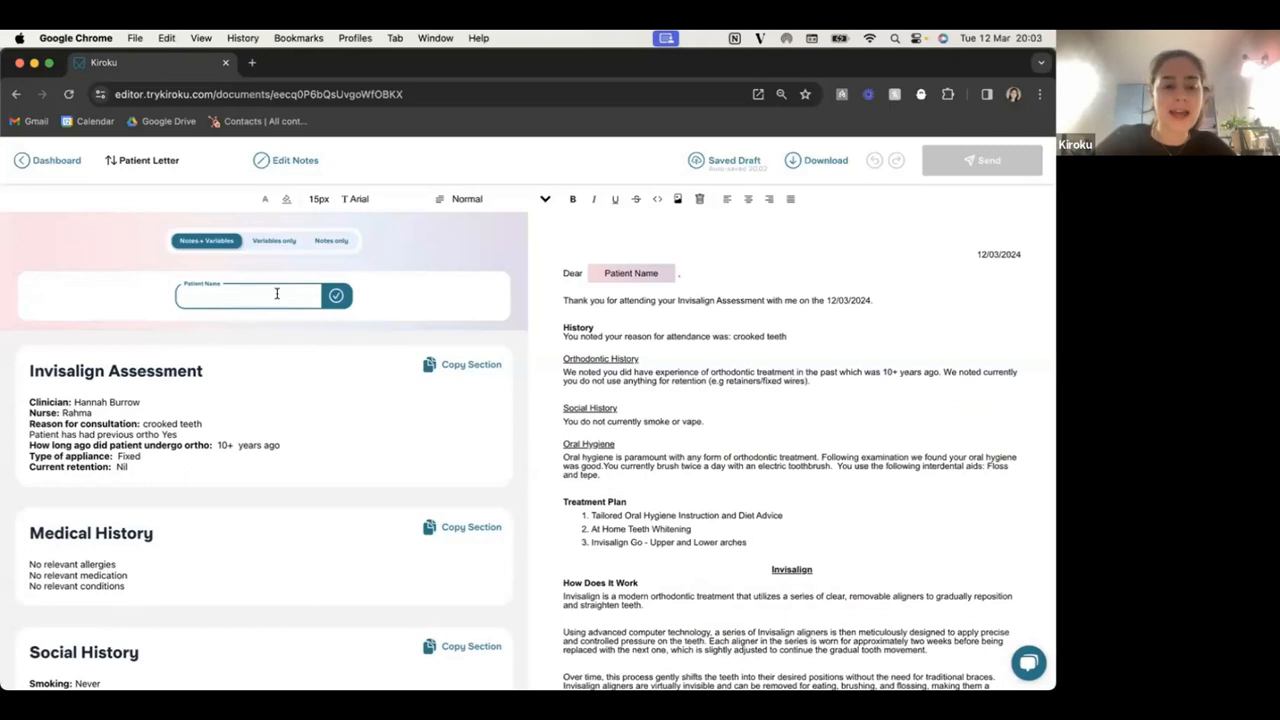
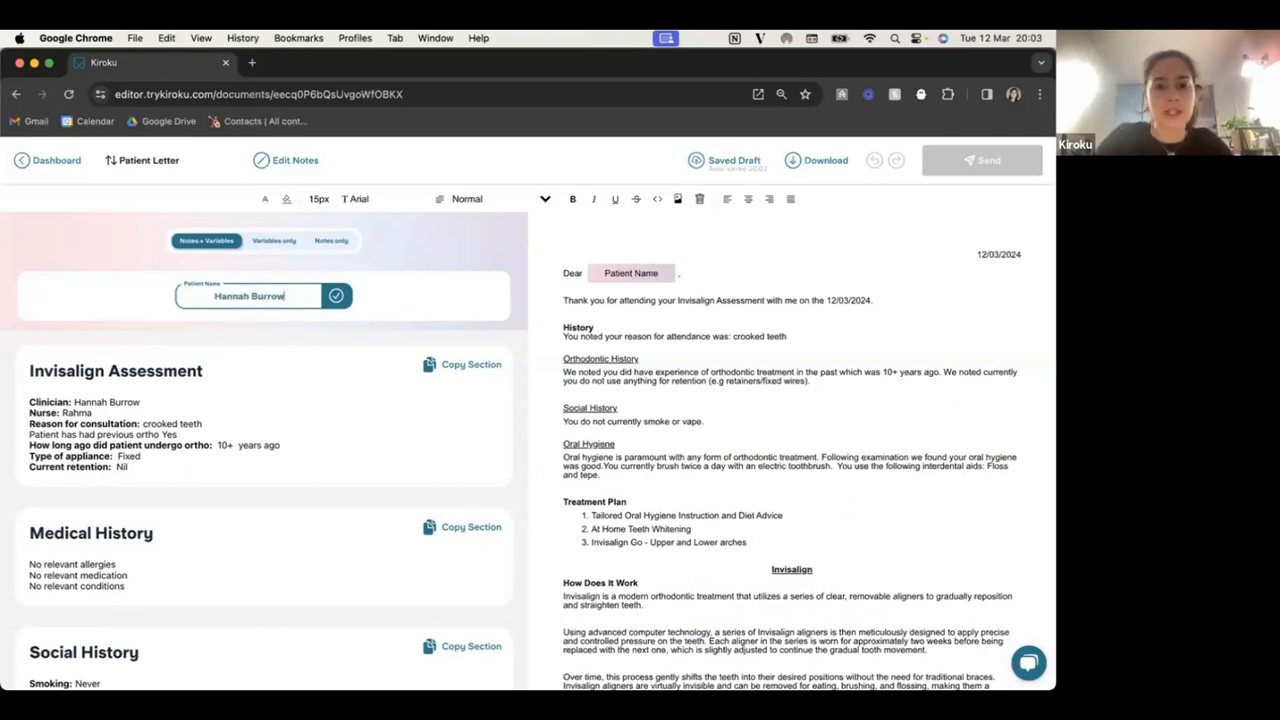
click(336, 295)
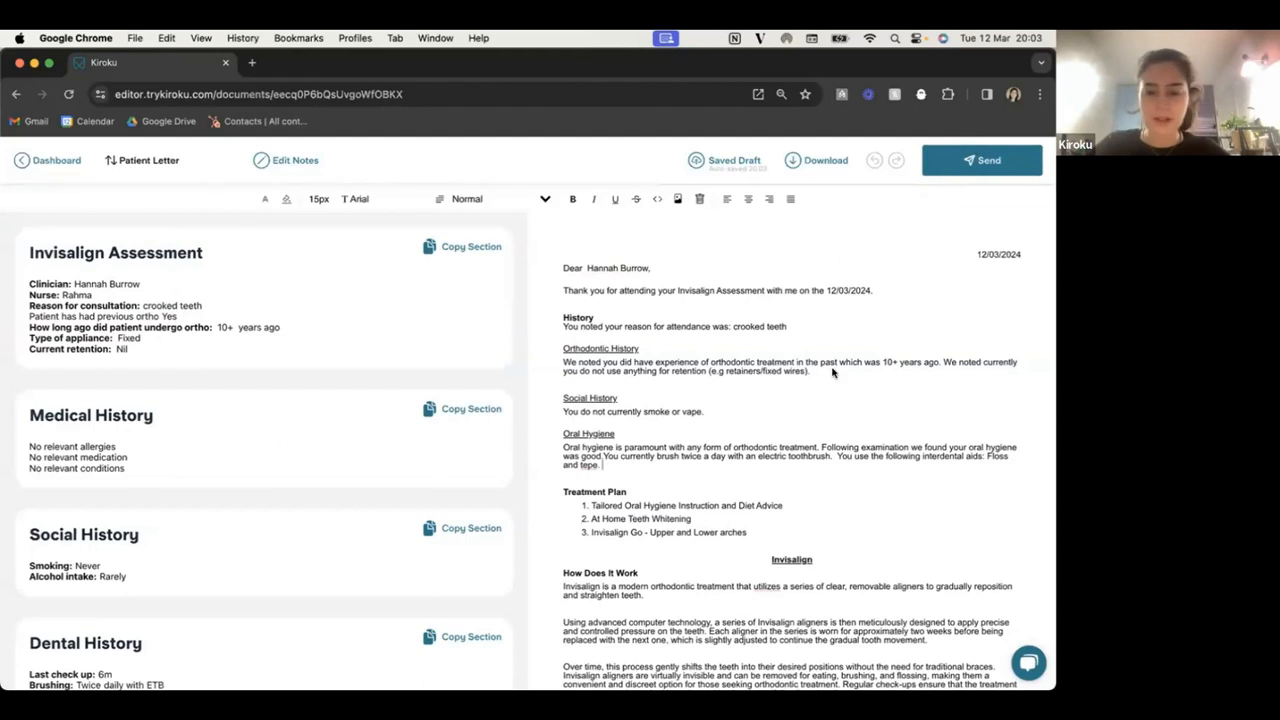
scroll(788, 393, down, 1)
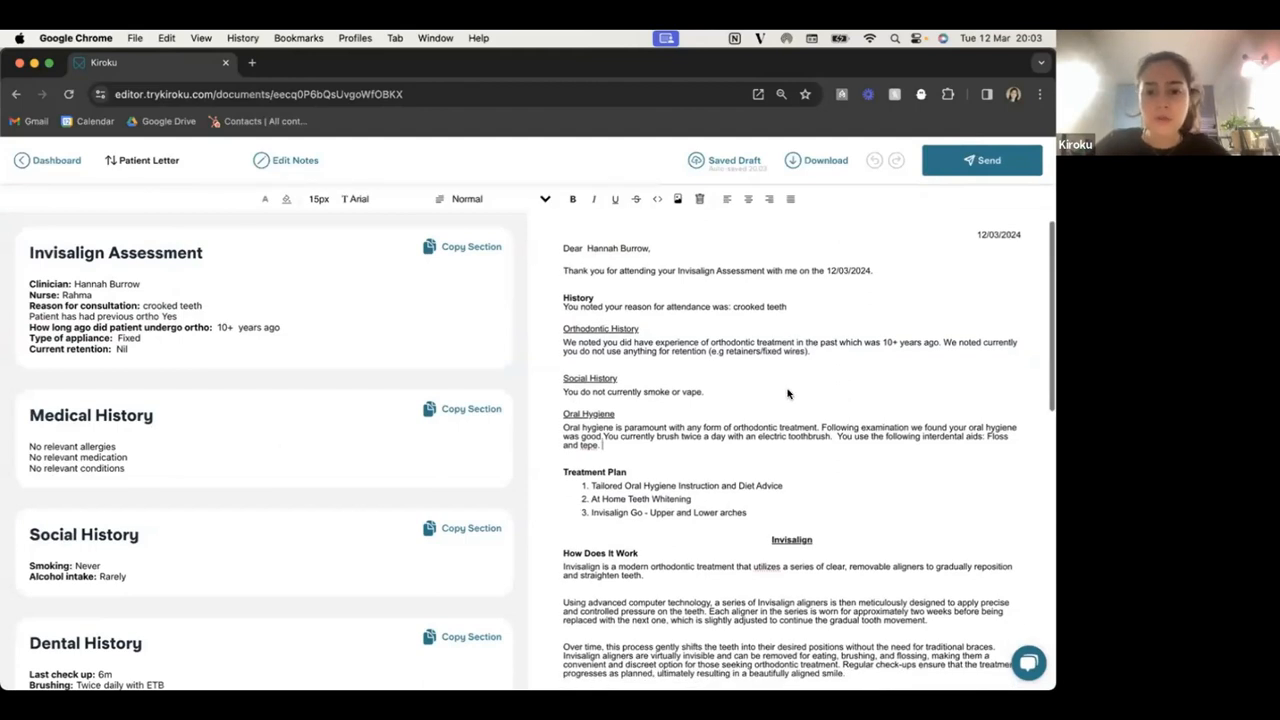
scroll(788, 393, down, 5)
scroll(787, 393, down, 8)
scroll(788, 394, up, 14)
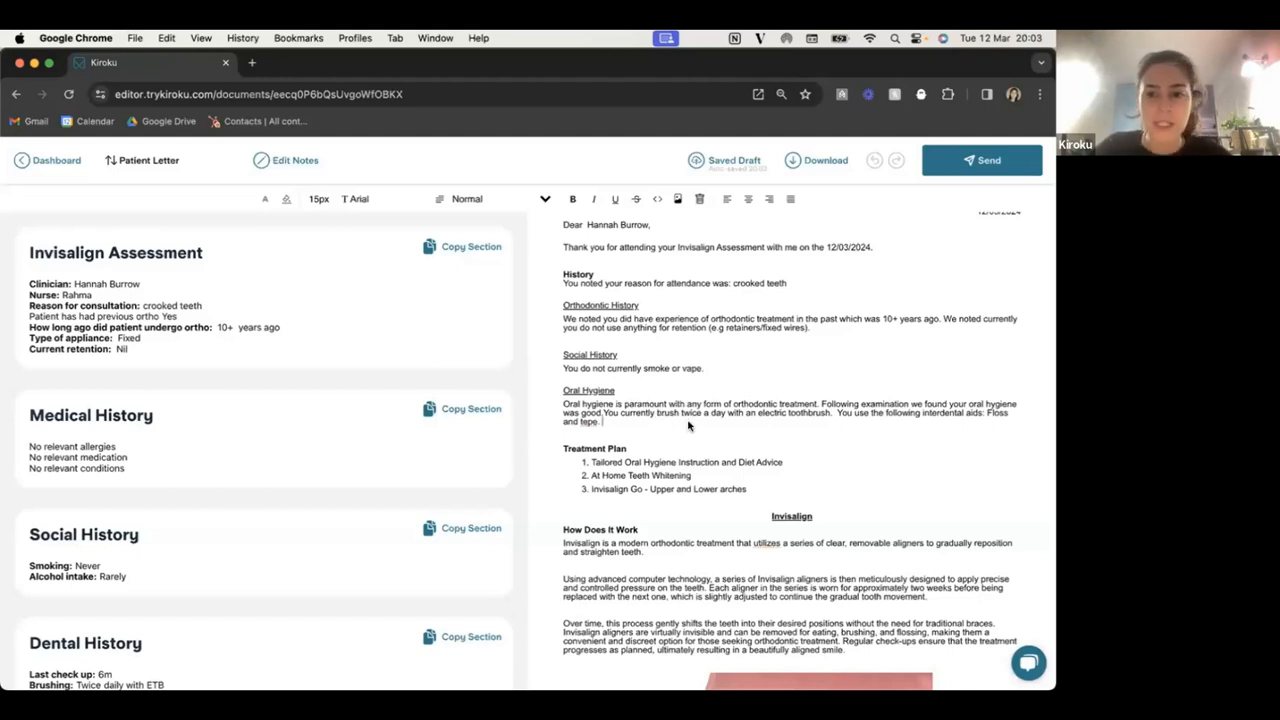
scroll(690, 425, down, 3)
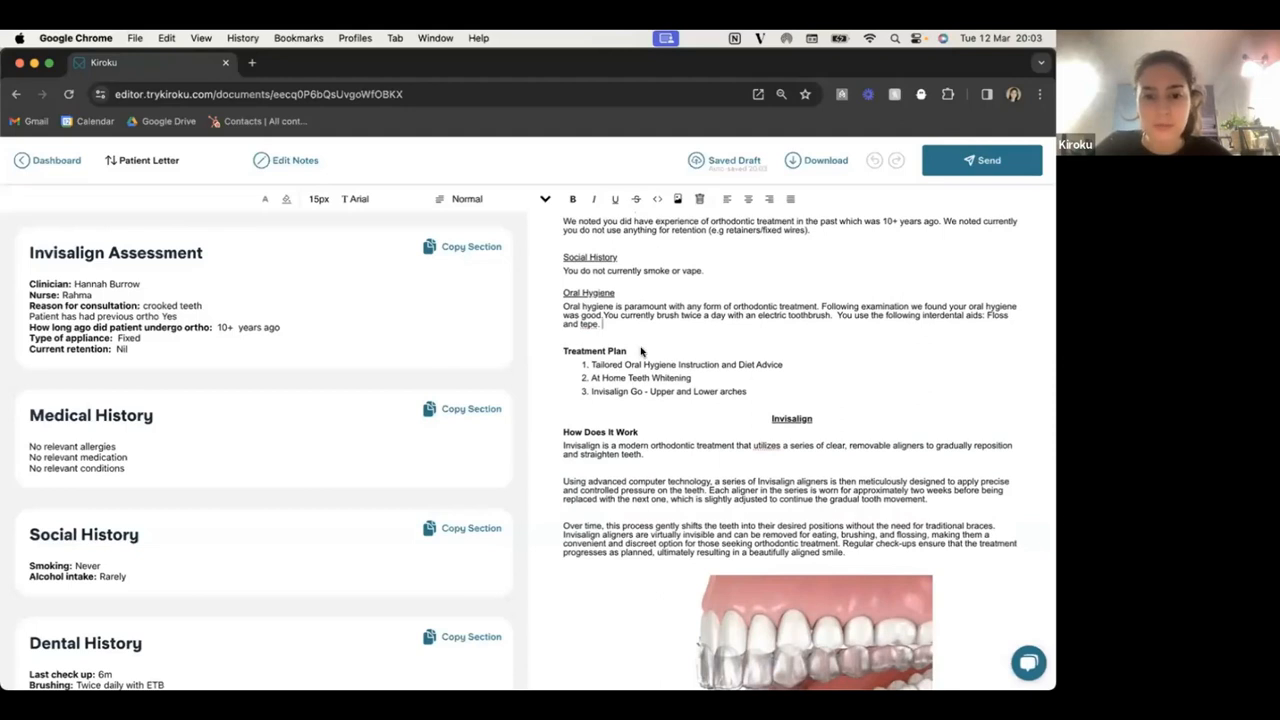
scroll(659, 455, down, 5)
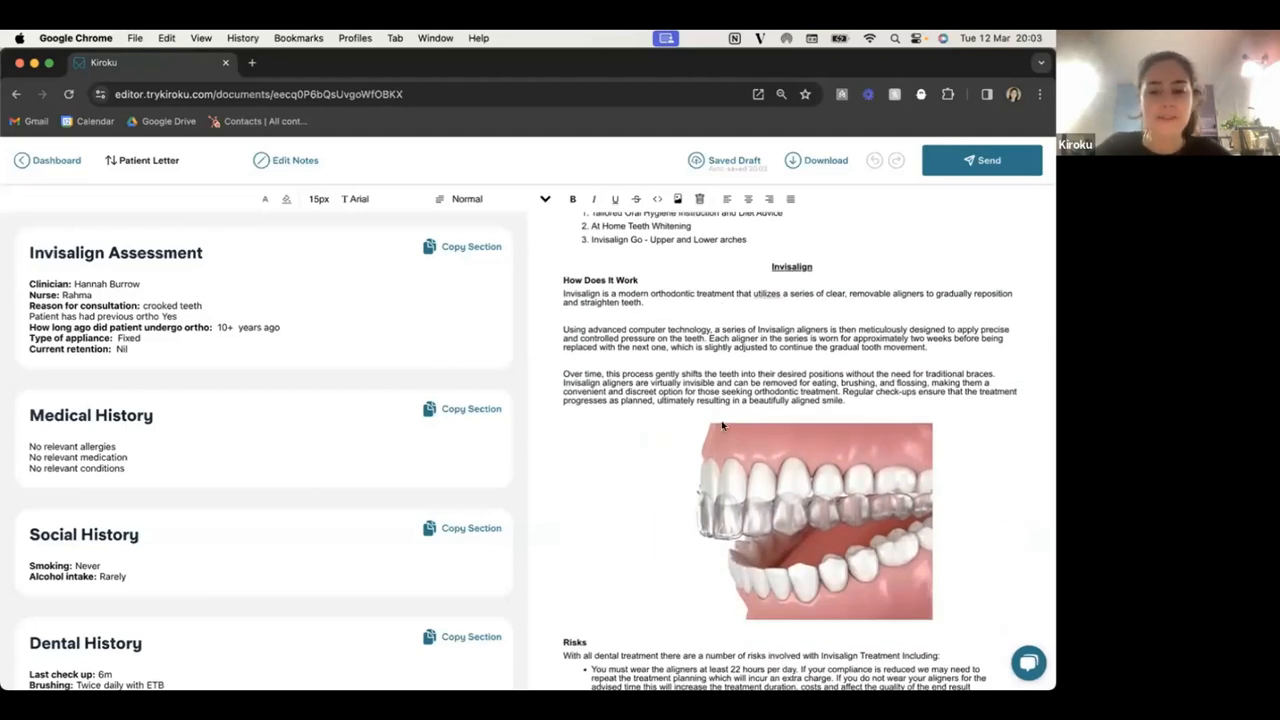
scroll(776, 538, down, 5)
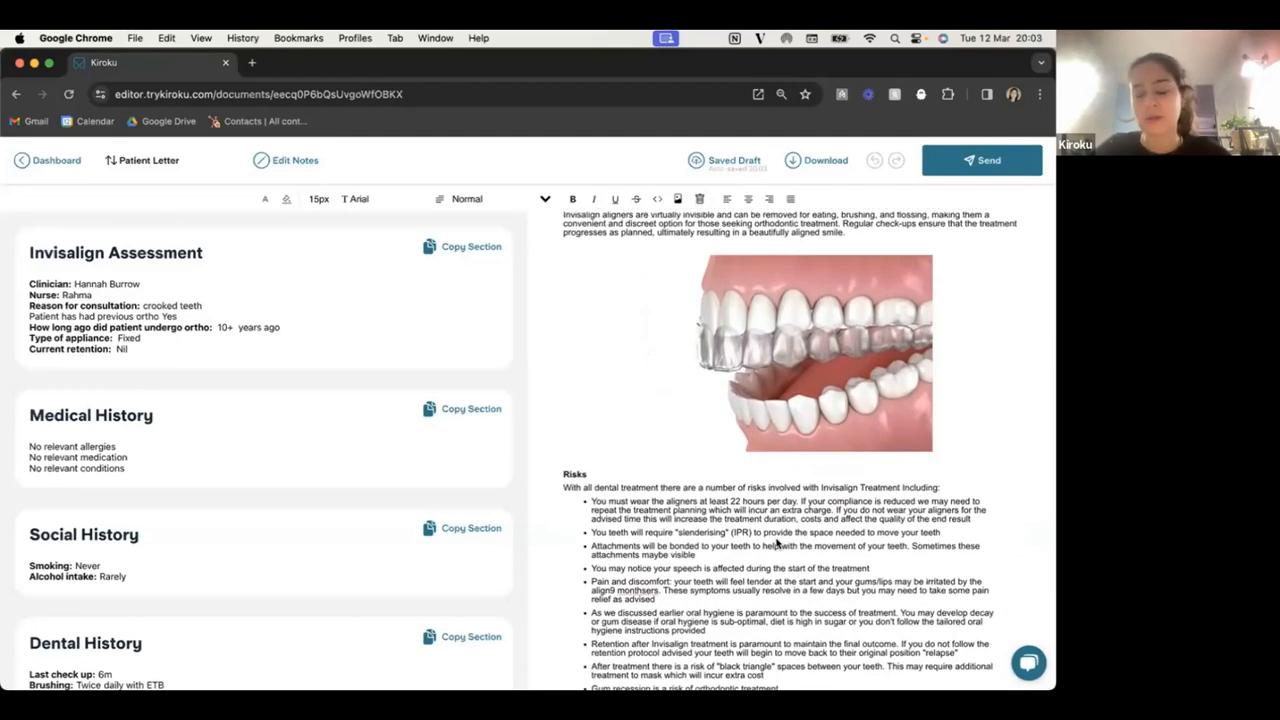
click(800, 362)
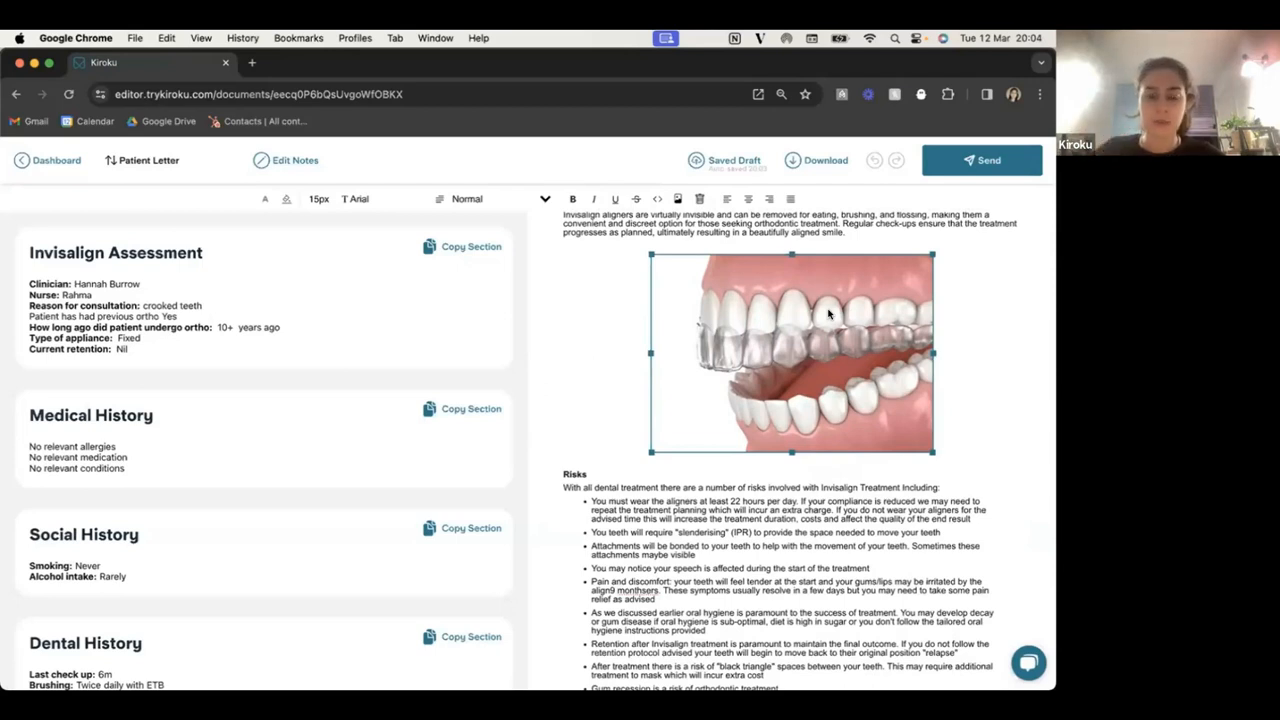
scroll(937, 467, up, 3)
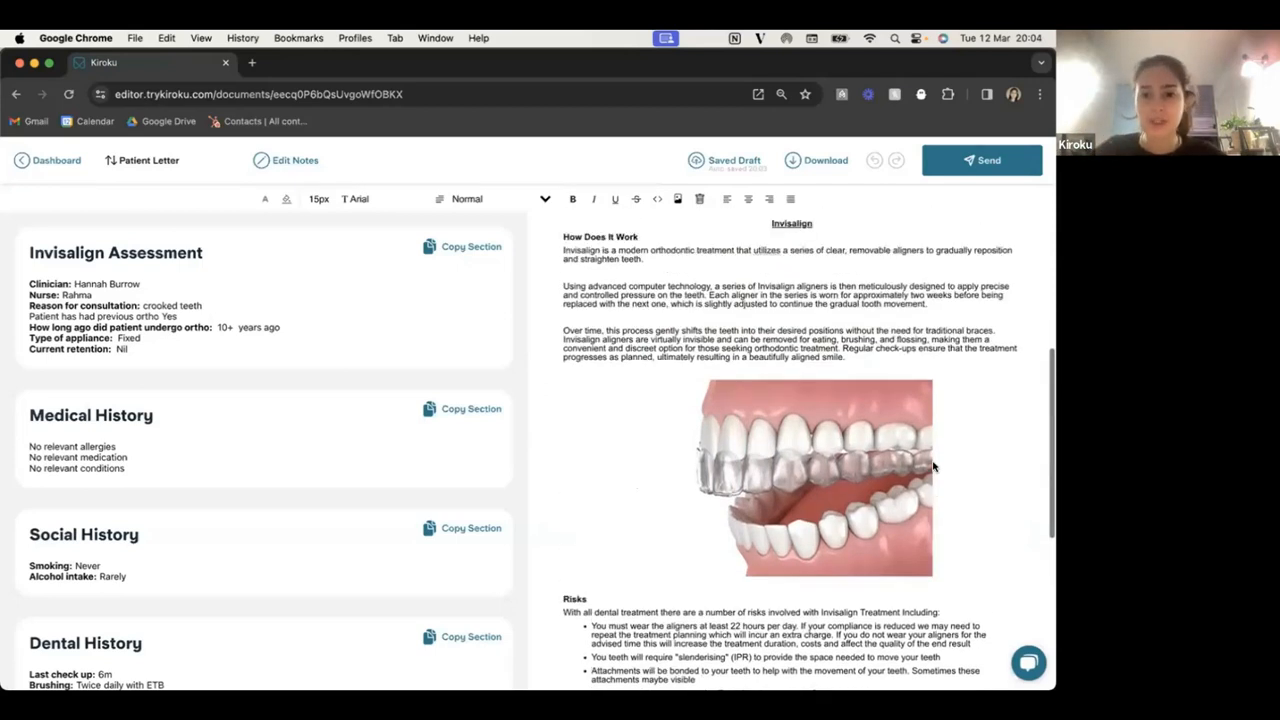
scroll(933, 467, up, 2)
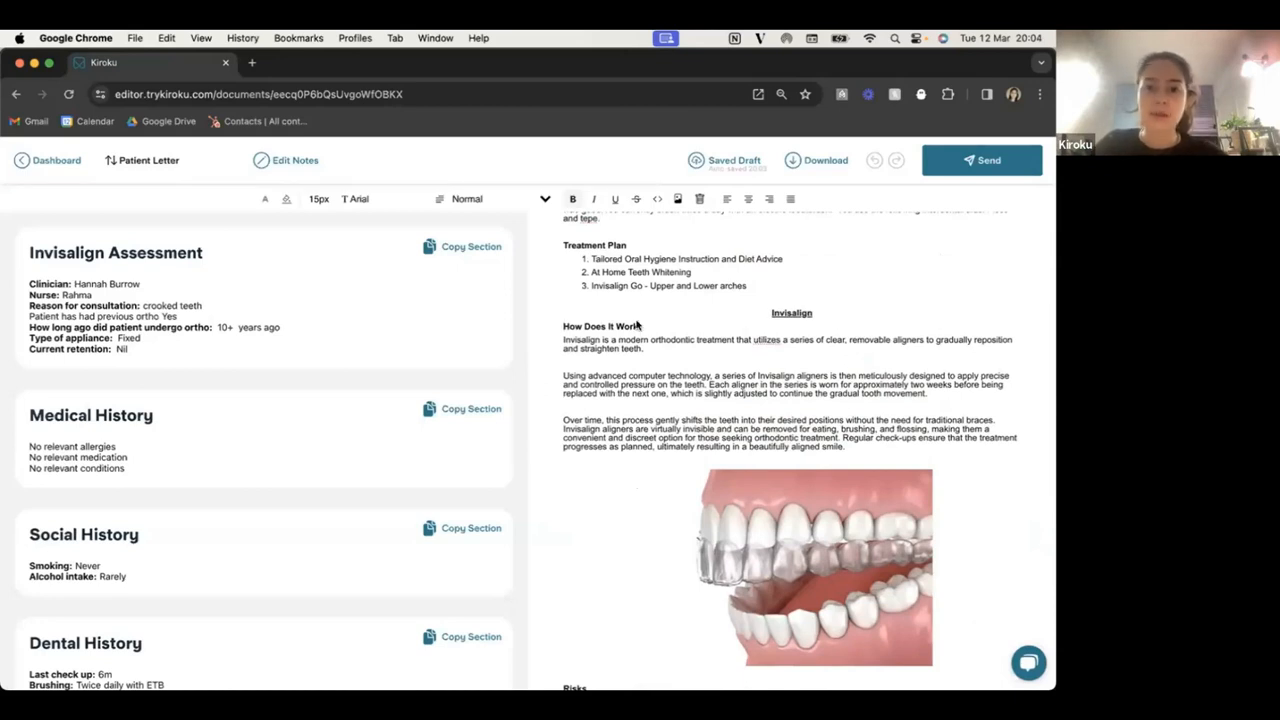
click(708, 328)
key(Return)
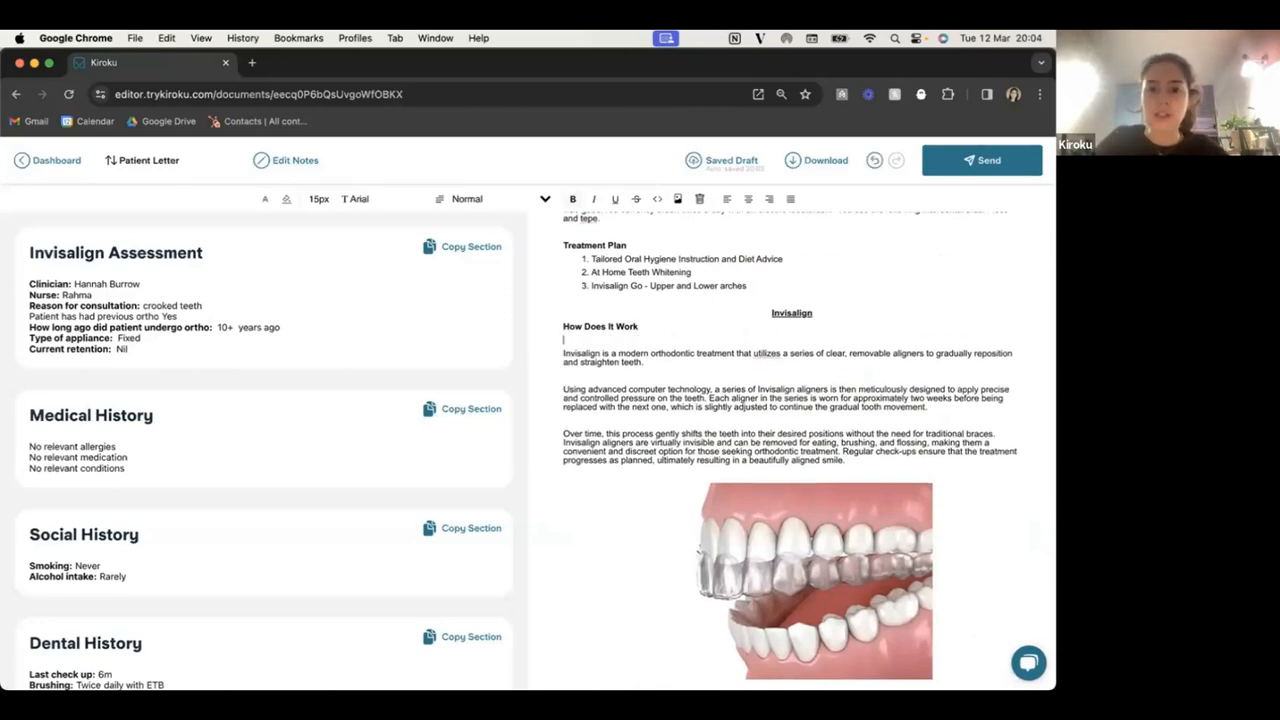
key(BackSpace)
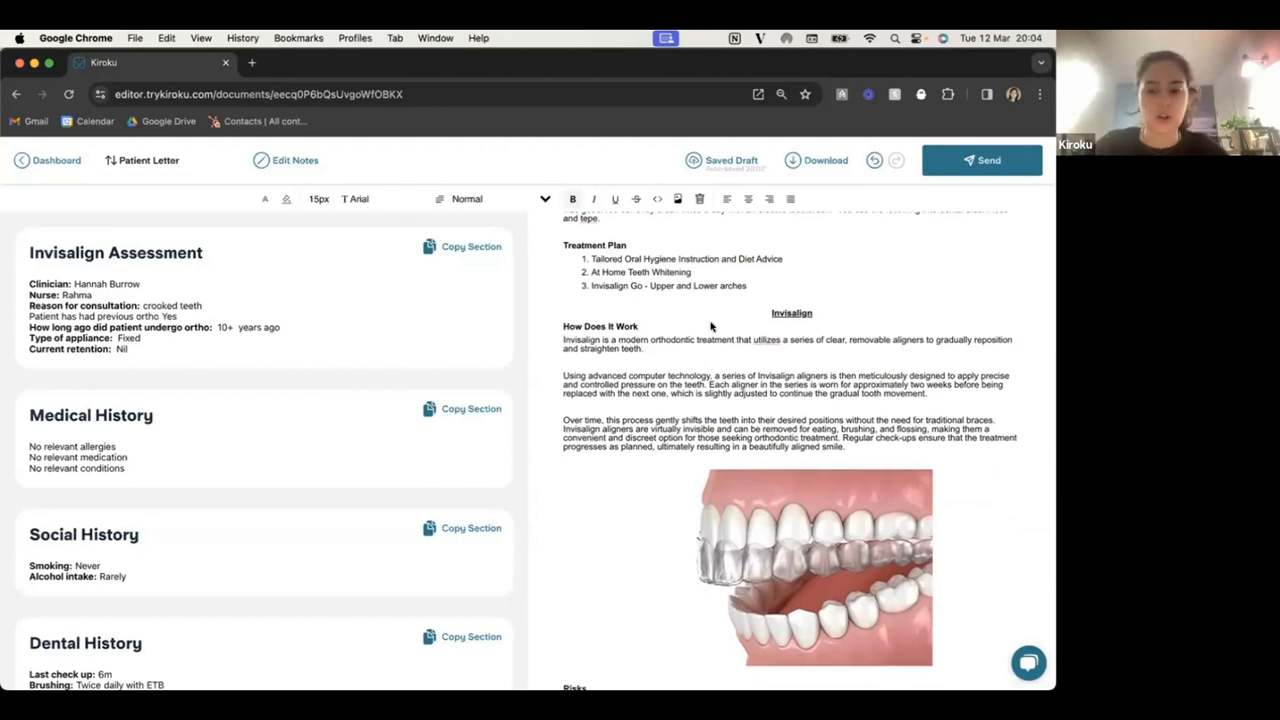
scroll(826, 412, down, 6)
scroll(826, 412, down, 3)
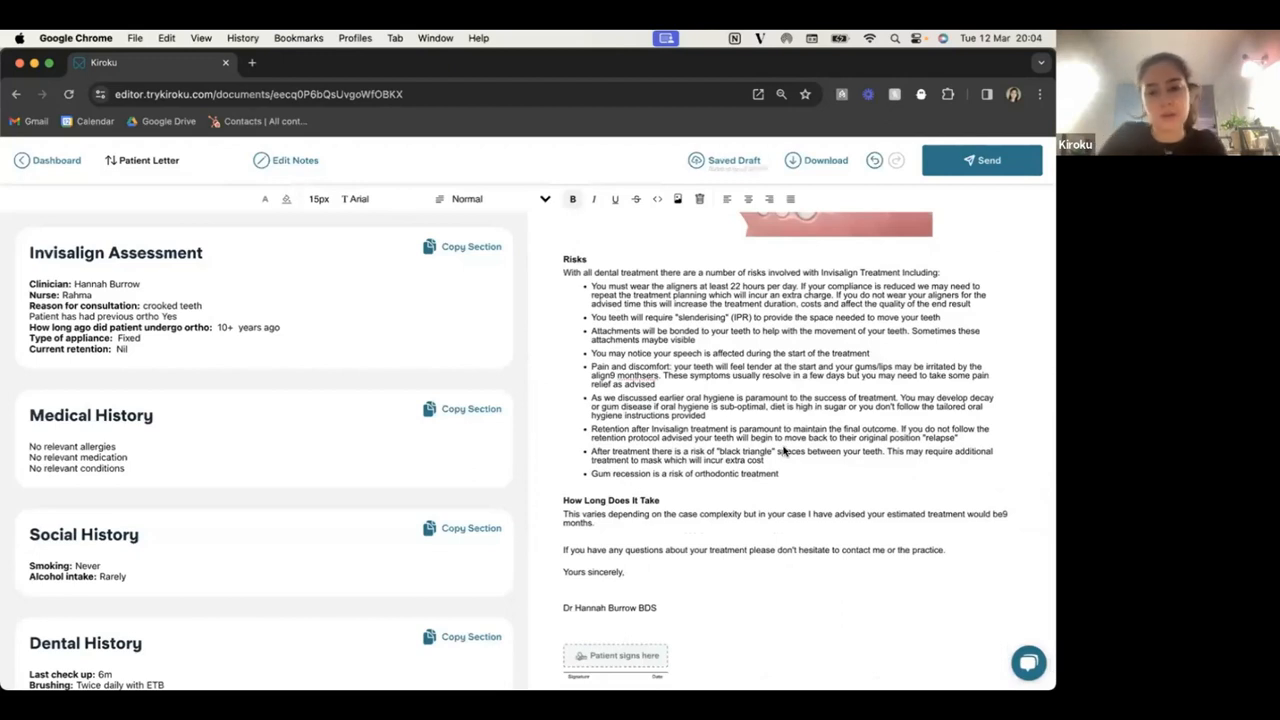
scroll(785, 451, down, 1)
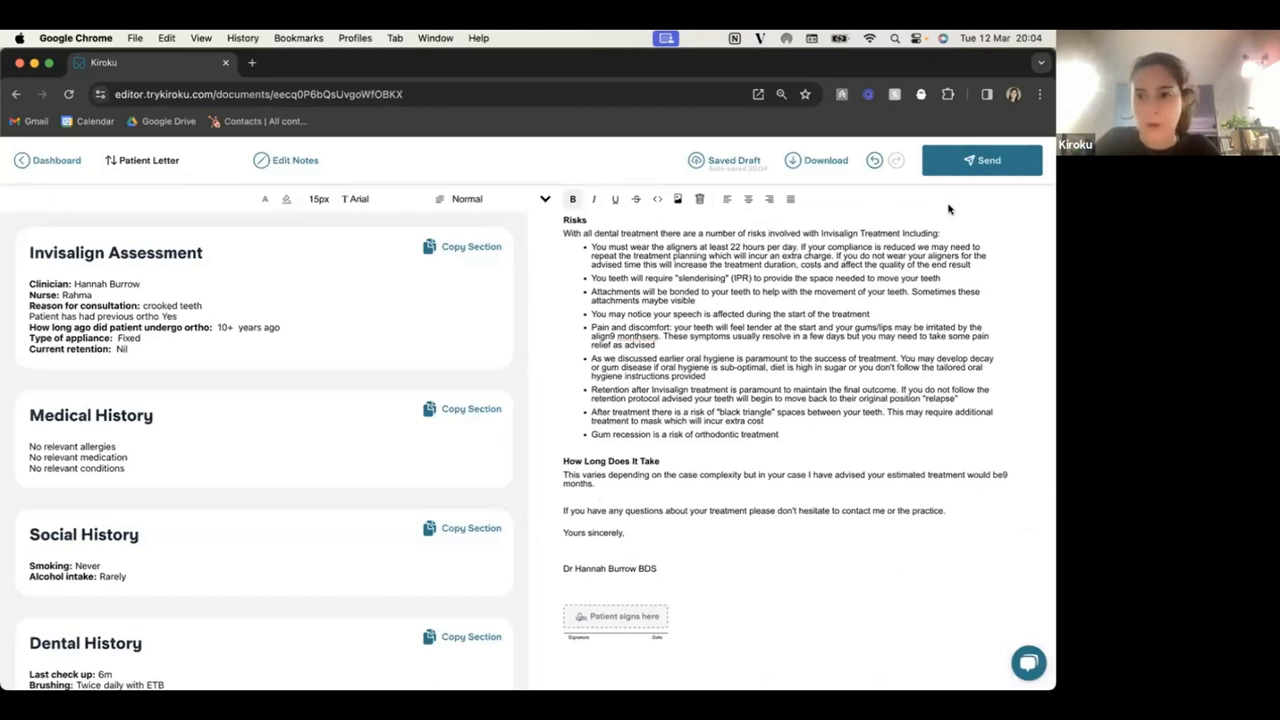
click(975, 166)
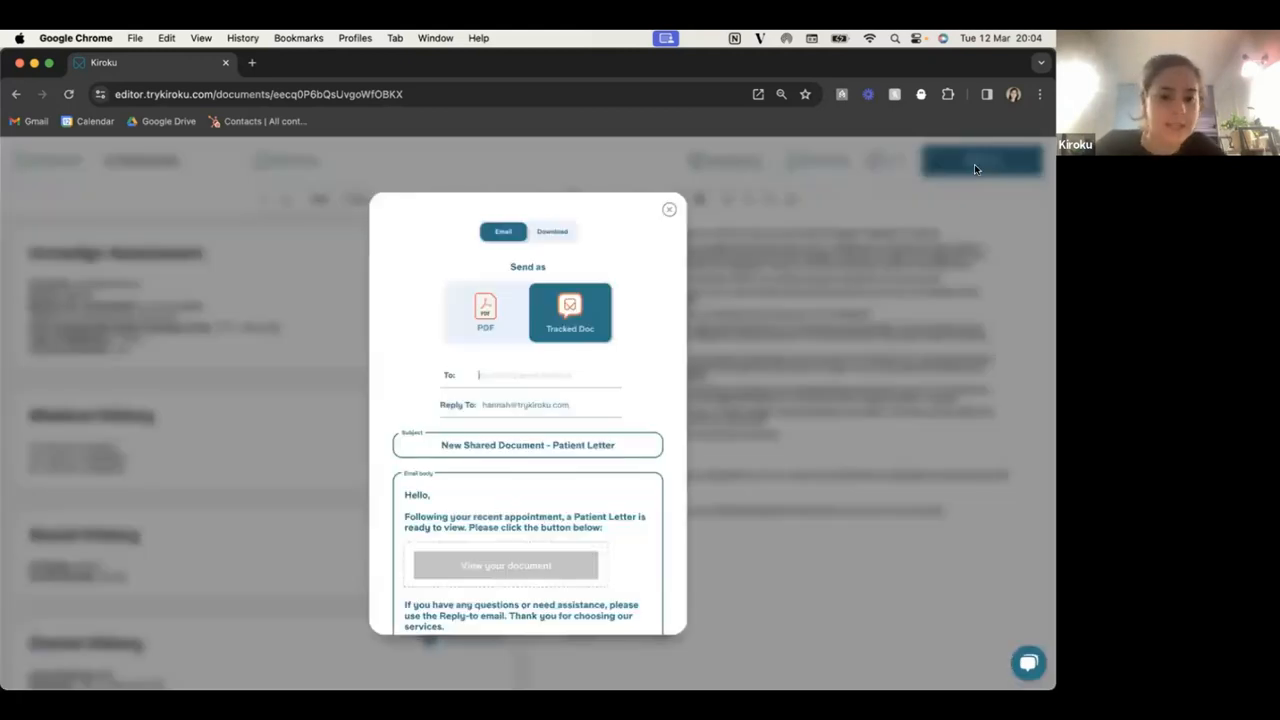
click(486, 308)
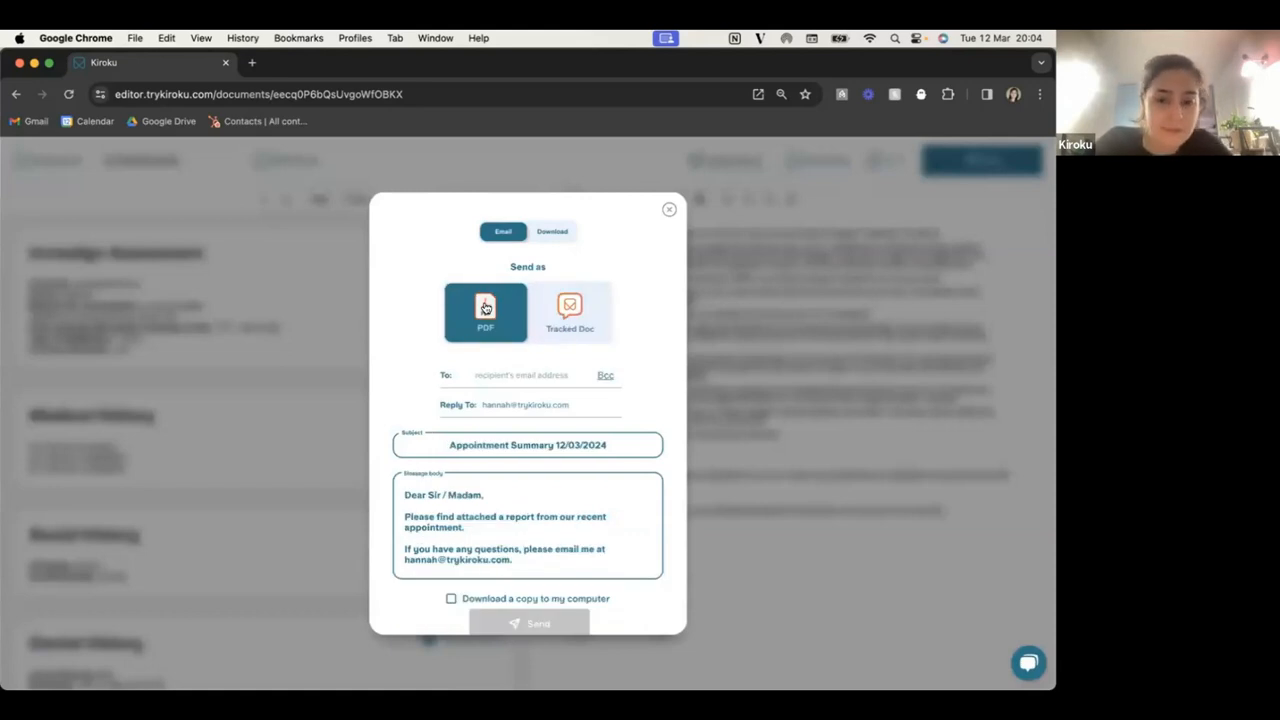
click(580, 305)
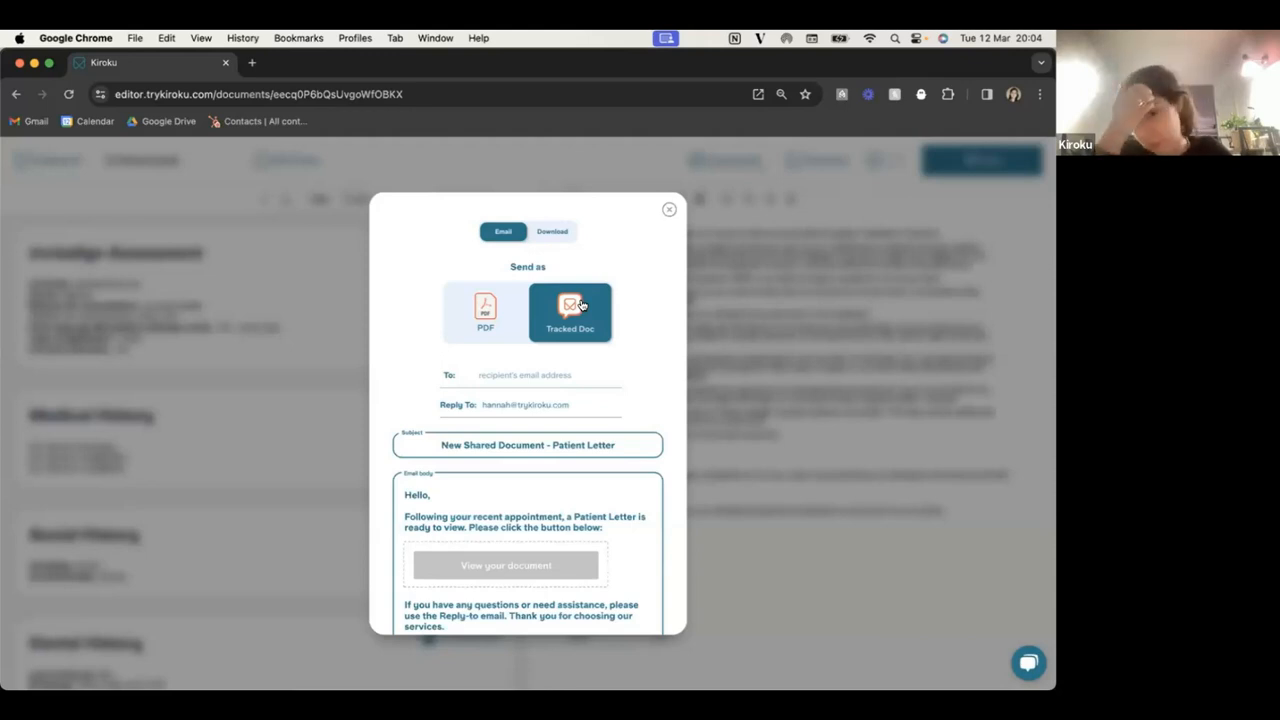
click(556, 233)
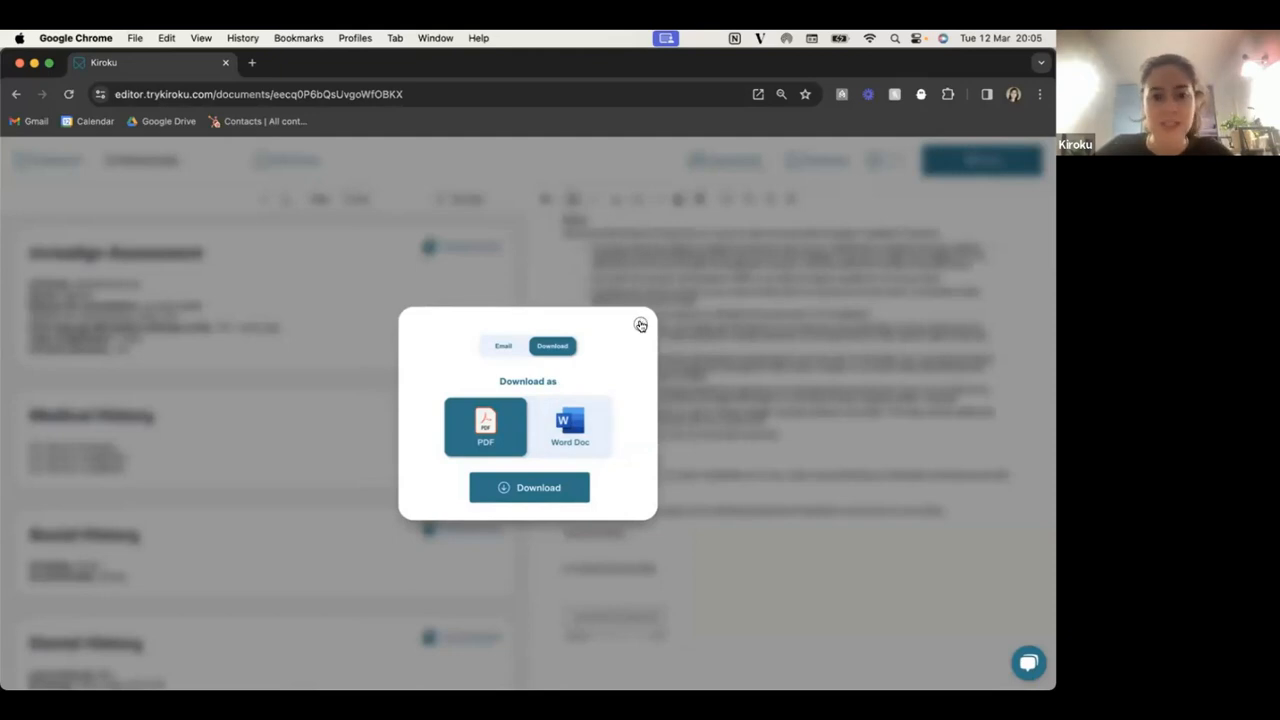
click(640, 326)
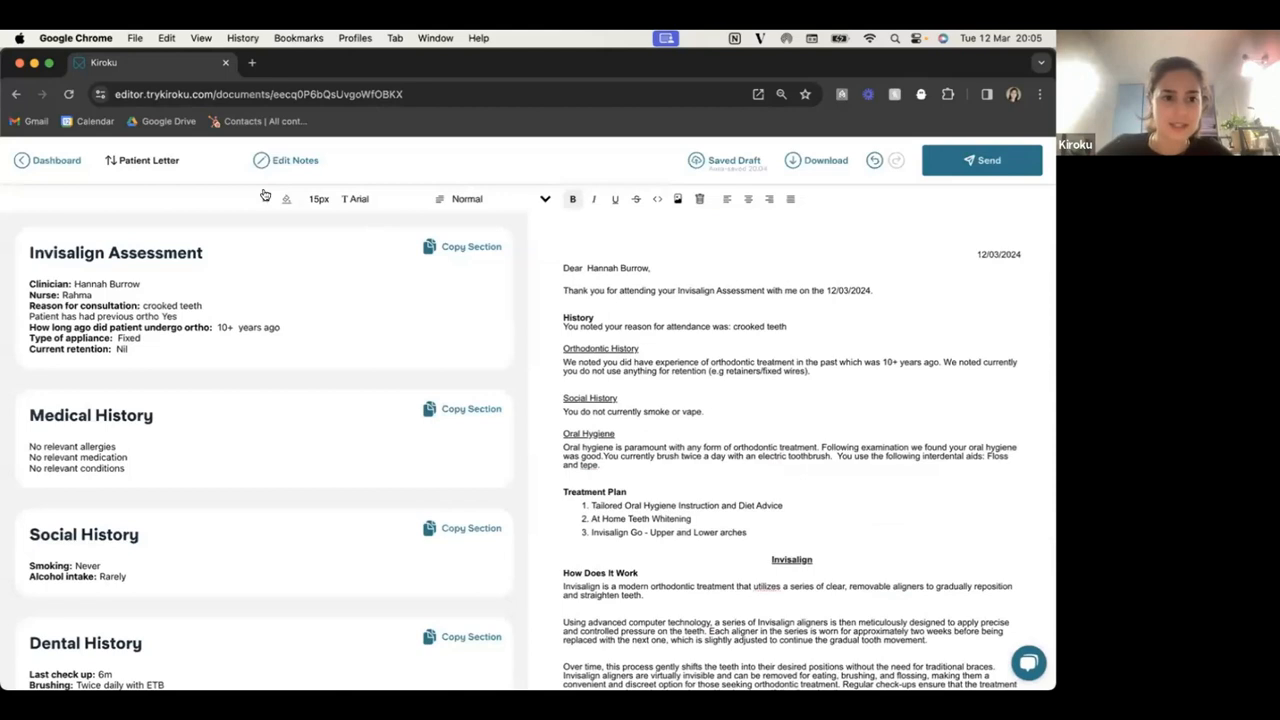
From Dashboard > Docs, choose Edit on the Invisalign Assessment Patient Letter card's menu.
click(30, 161)
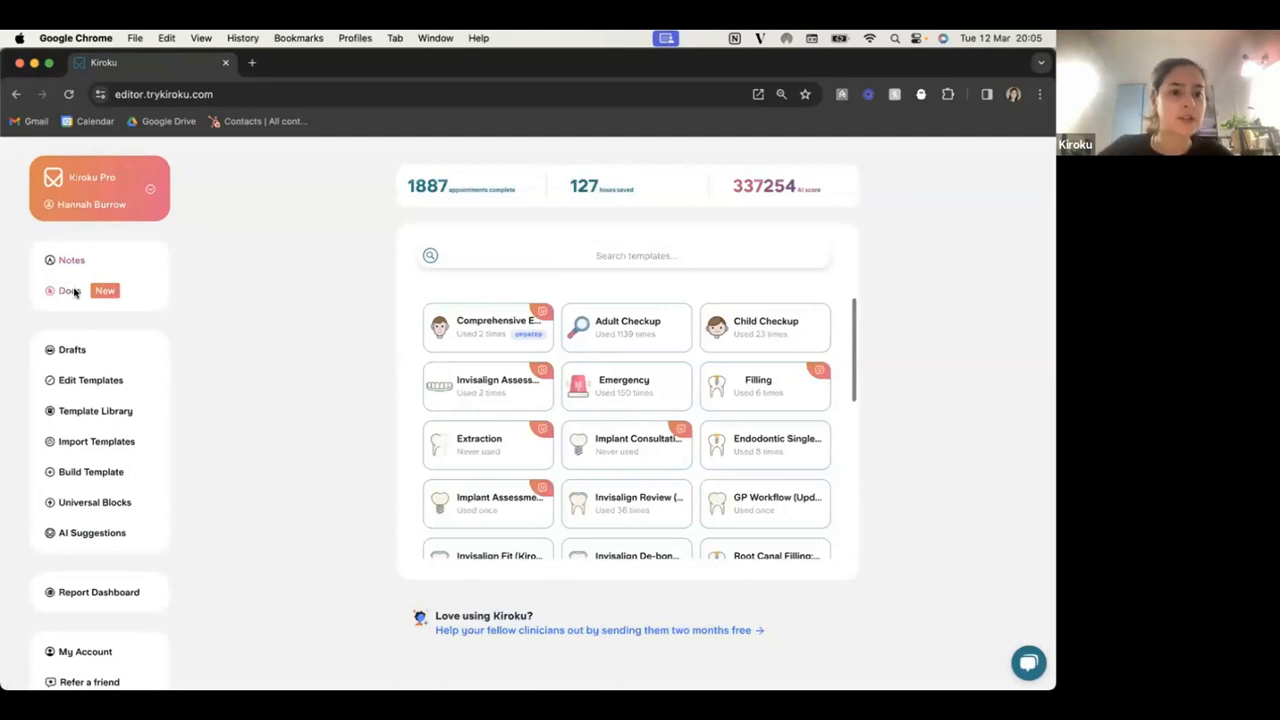
click(69, 290)
scroll(545, 427, down, 15)
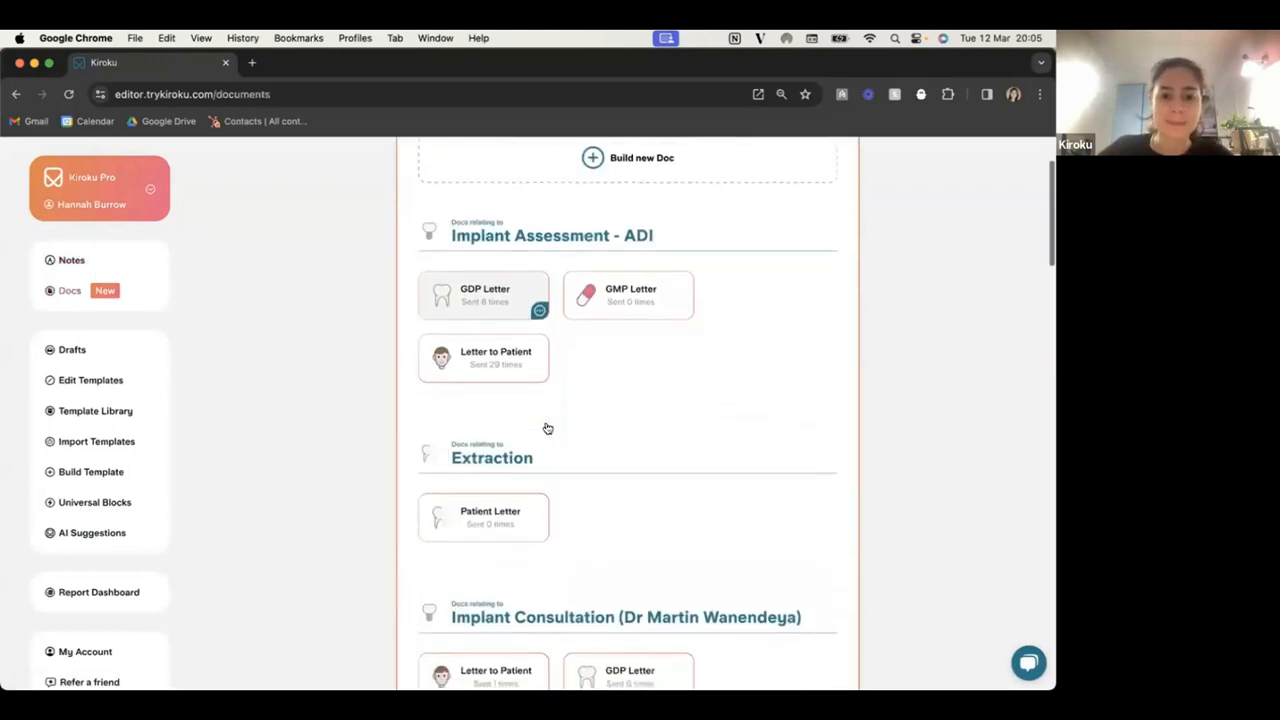
scroll(545, 427, down, 15)
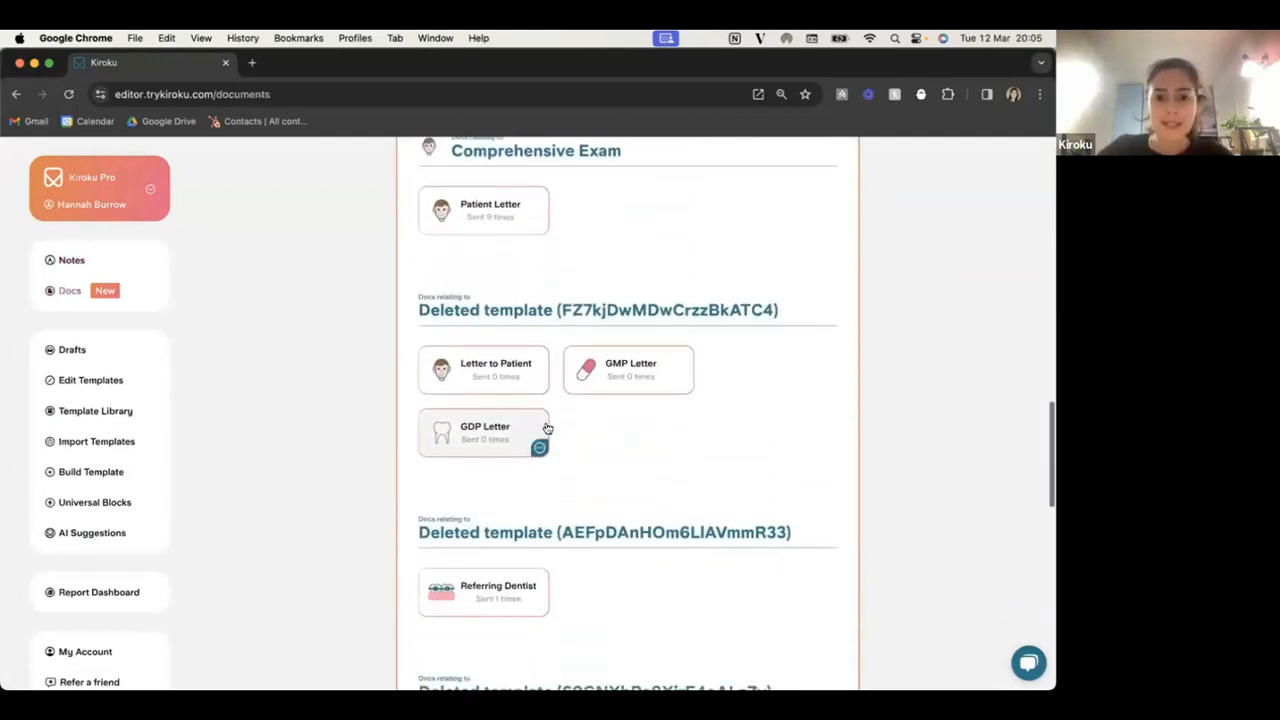
scroll(545, 427, down, 5)
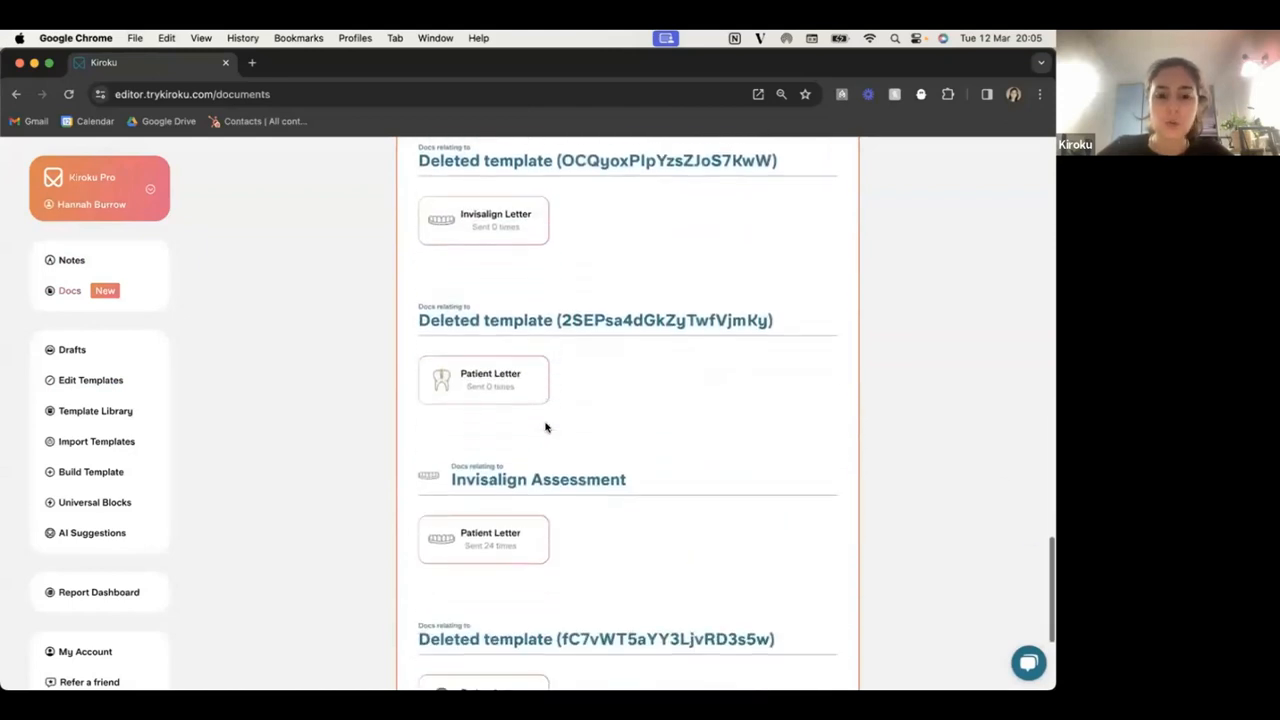
click(540, 450)
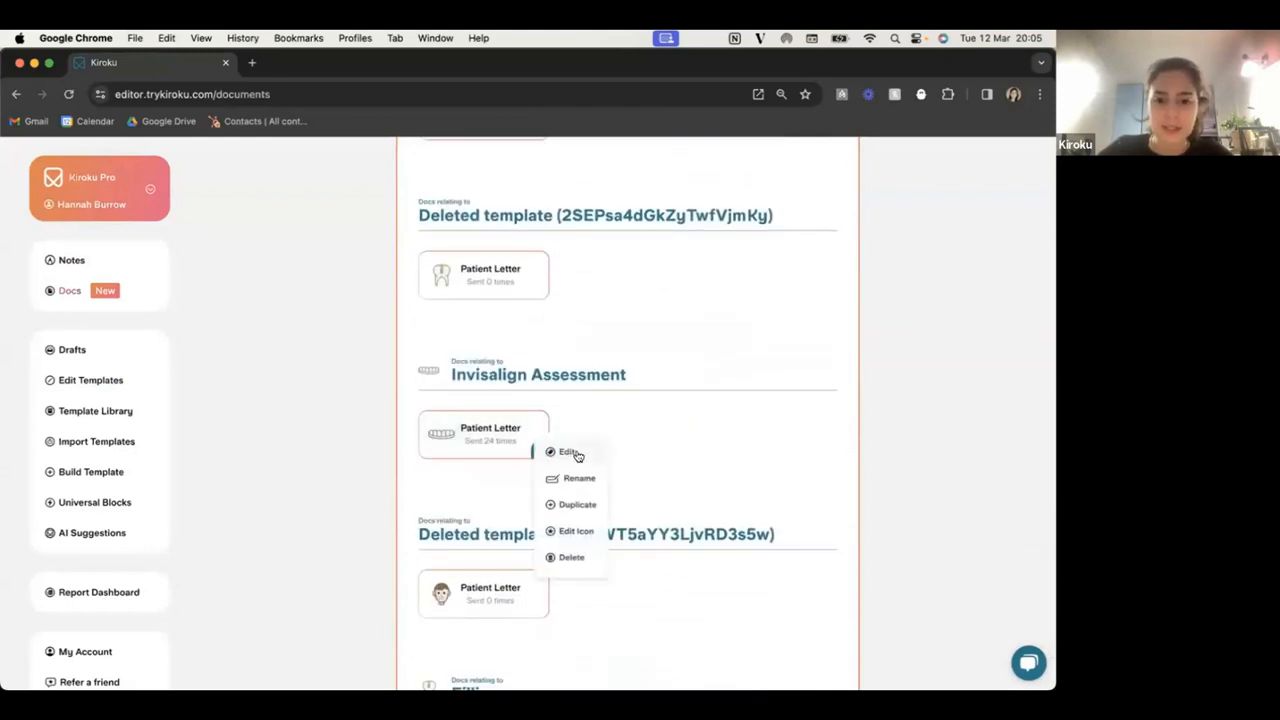
click(575, 451)
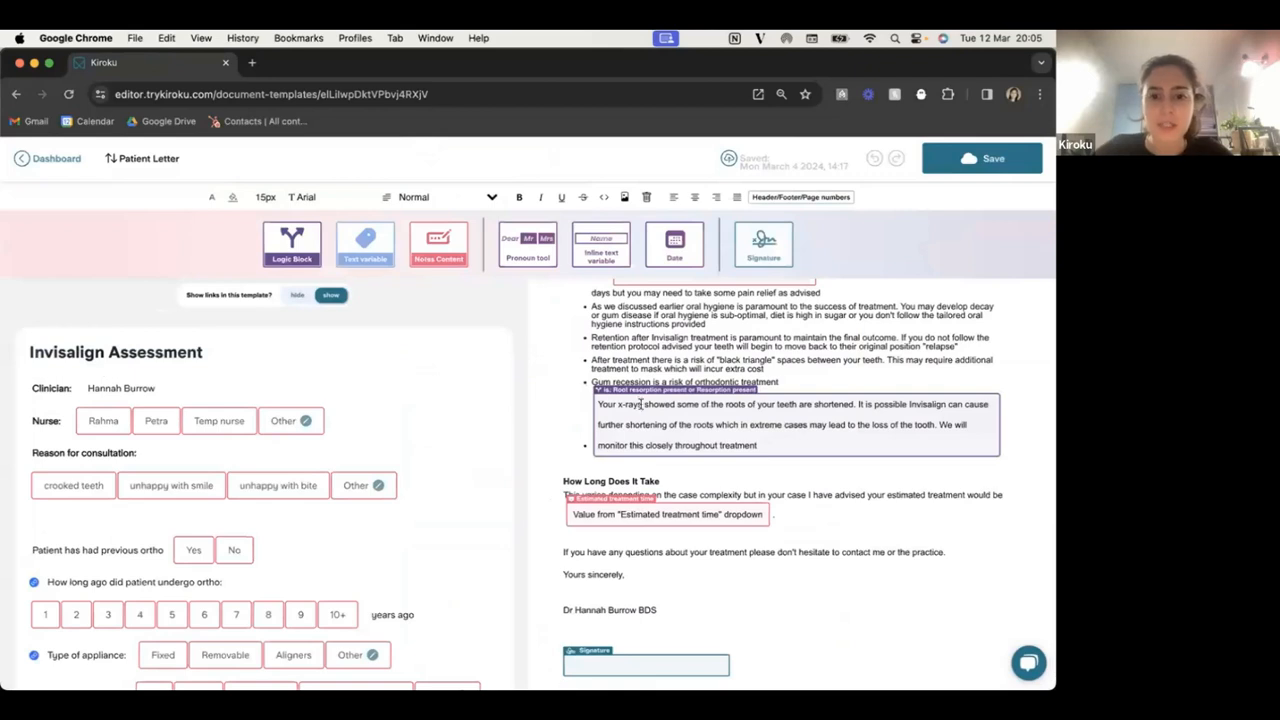
scroll(645, 404, down, 5)
scroll(650, 405, up, 5)
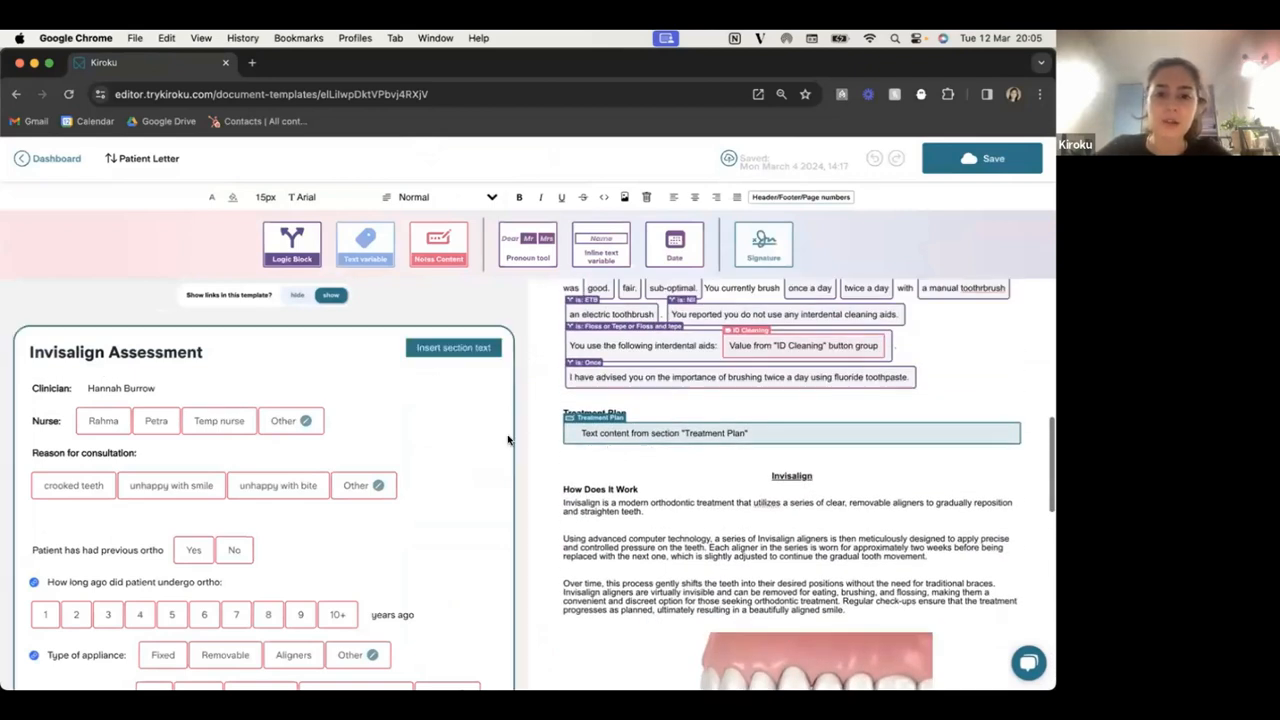
scroll(628, 378, up, 3)
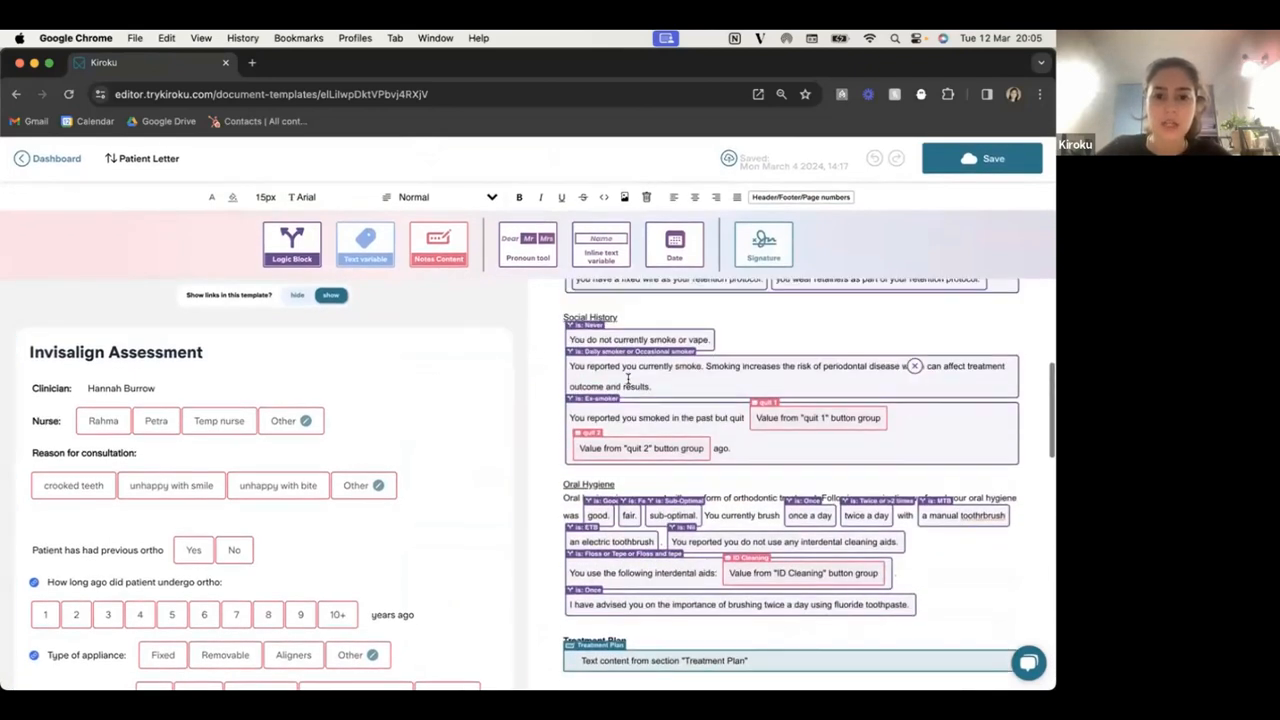